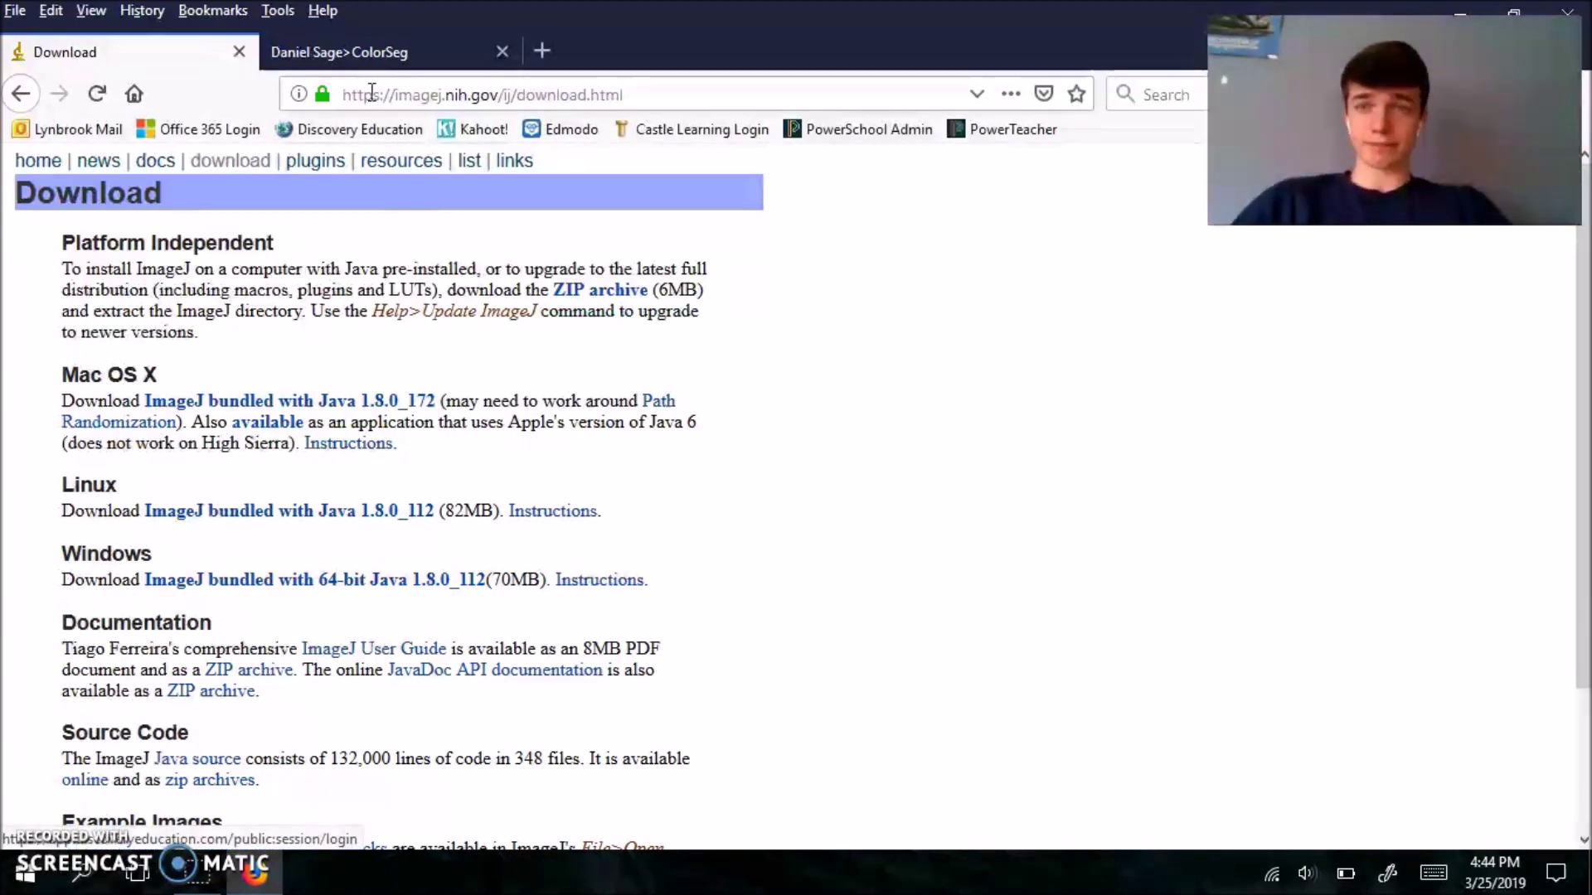
Step: Review the imagej.nih.gov download page in Firefox, then minimize the browser
{"action": "left_click_drag", "start_coordinate": [412, 94], "coordinate": [554, 94]}
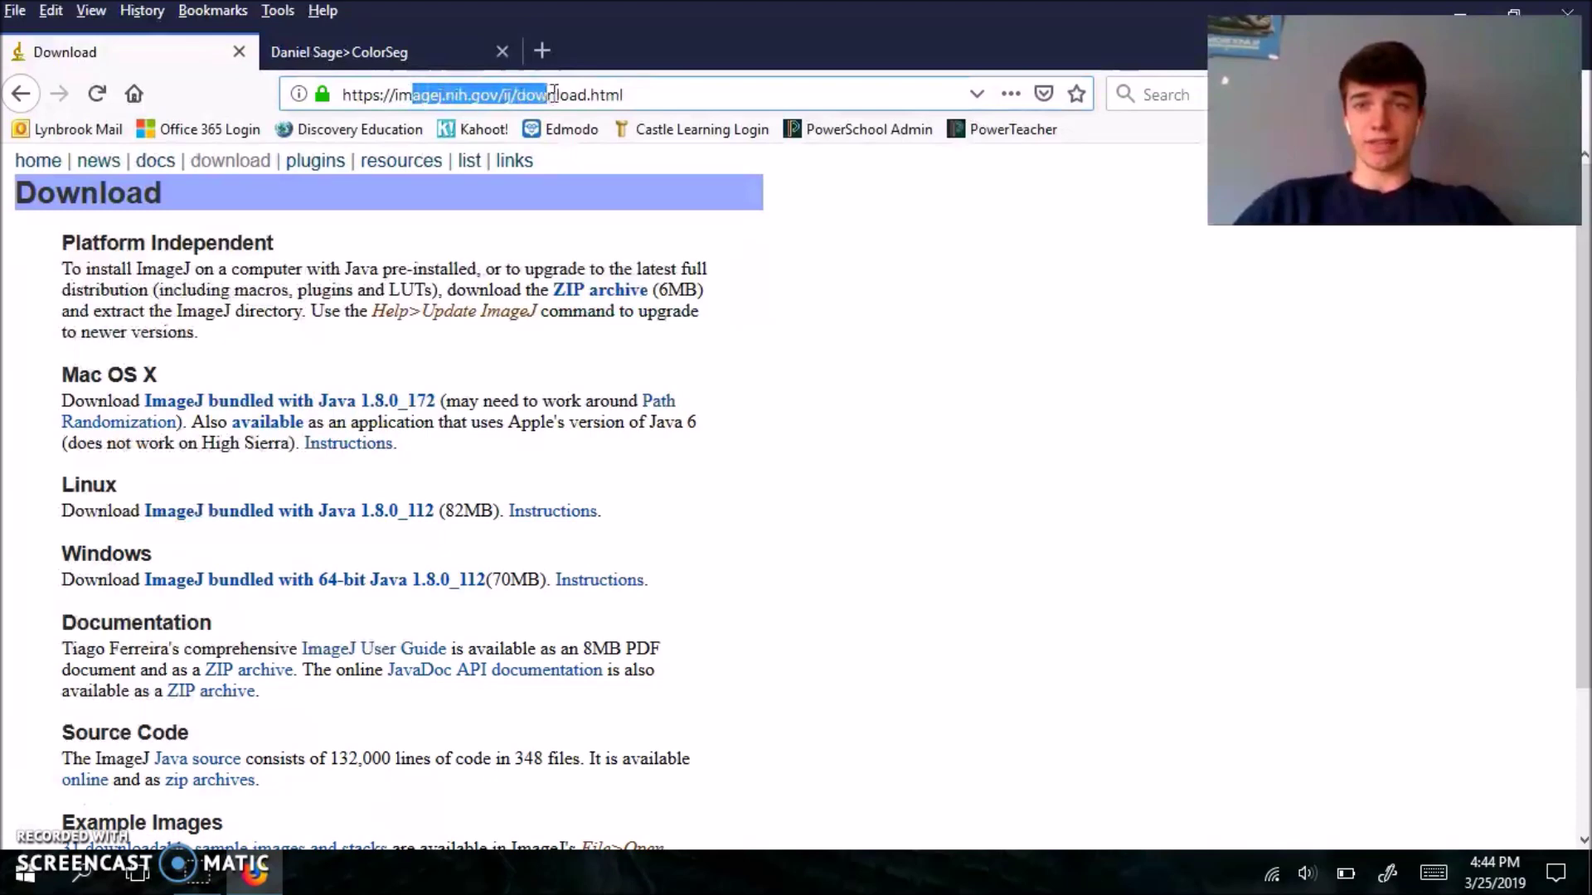
{"action": "left_click", "coordinate": [635, 94]}
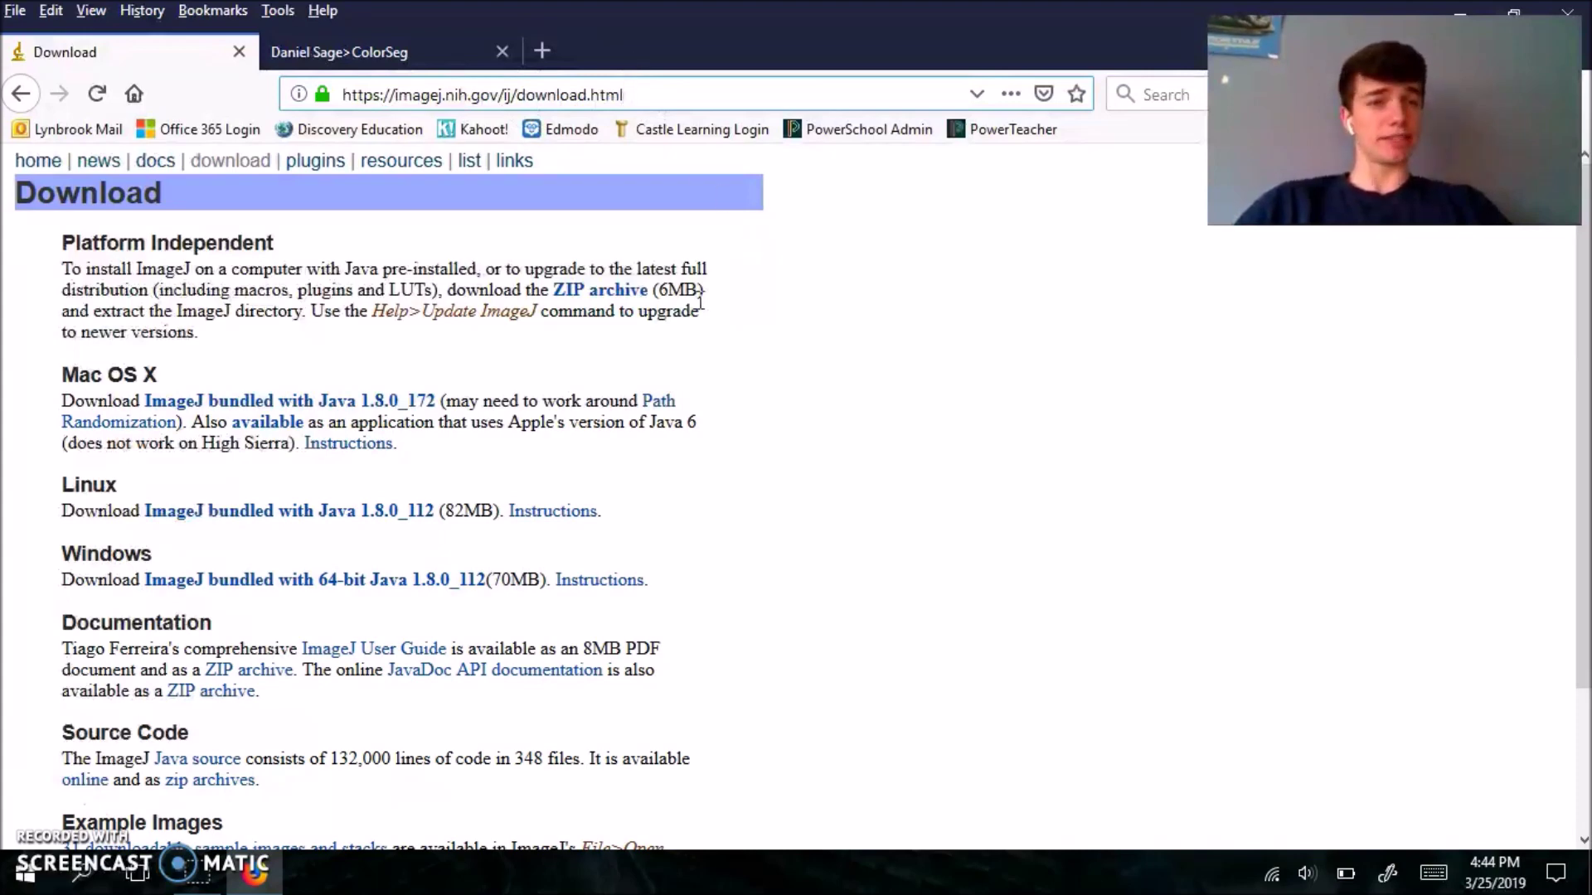
{"action": "scroll", "coordinate": [700, 303], "scroll_direction": "down", "scroll_amount": 3}
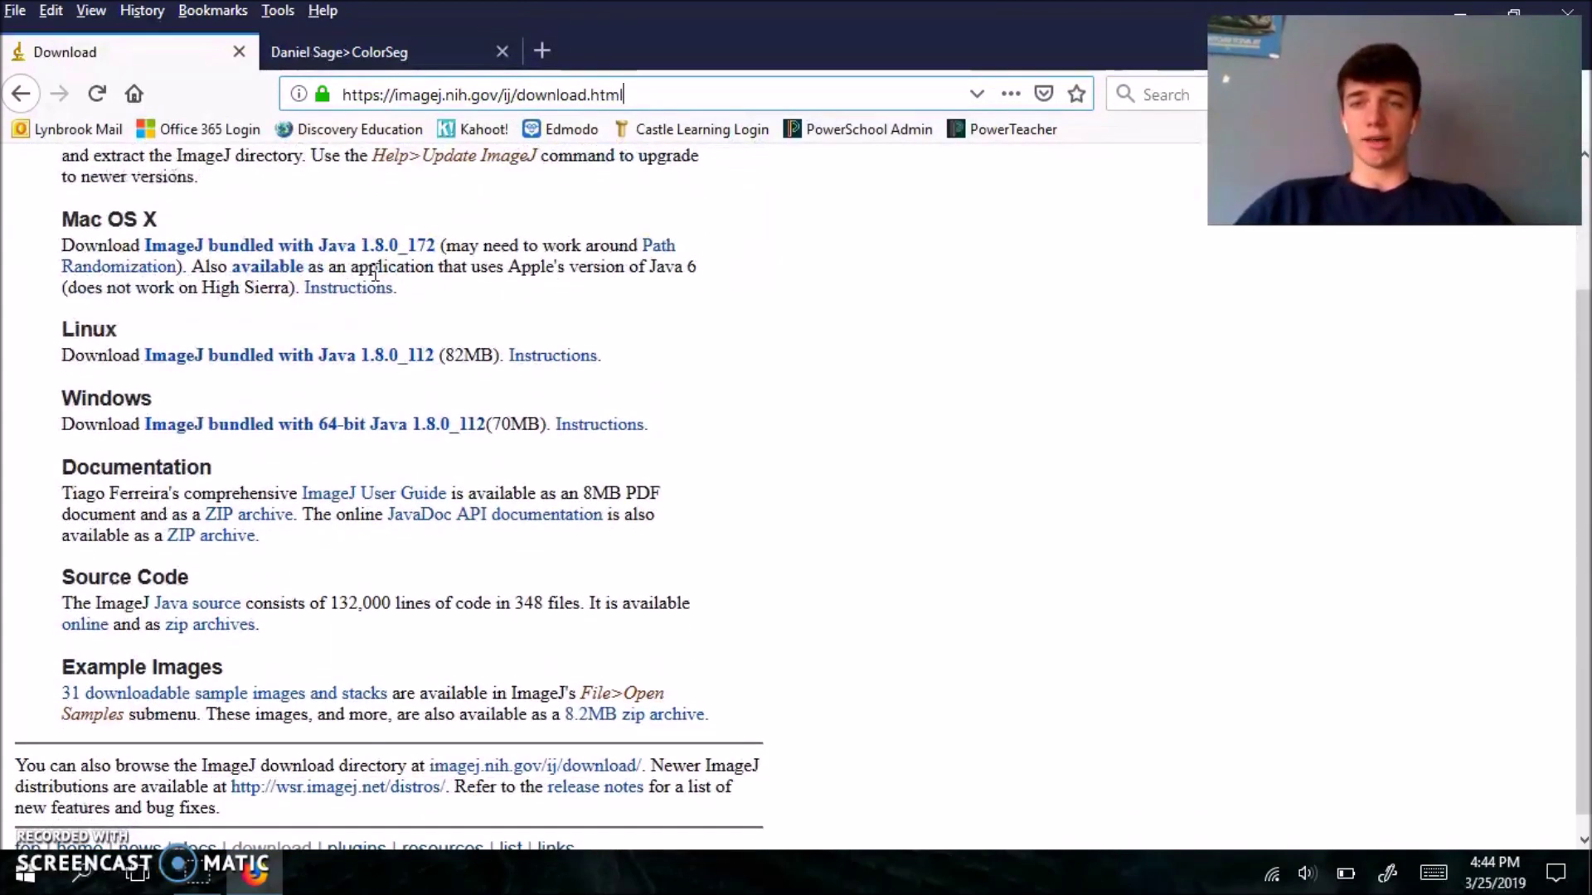
{"action": "scroll", "coordinate": [363, 353], "scroll_direction": "up", "scroll_amount": 3}
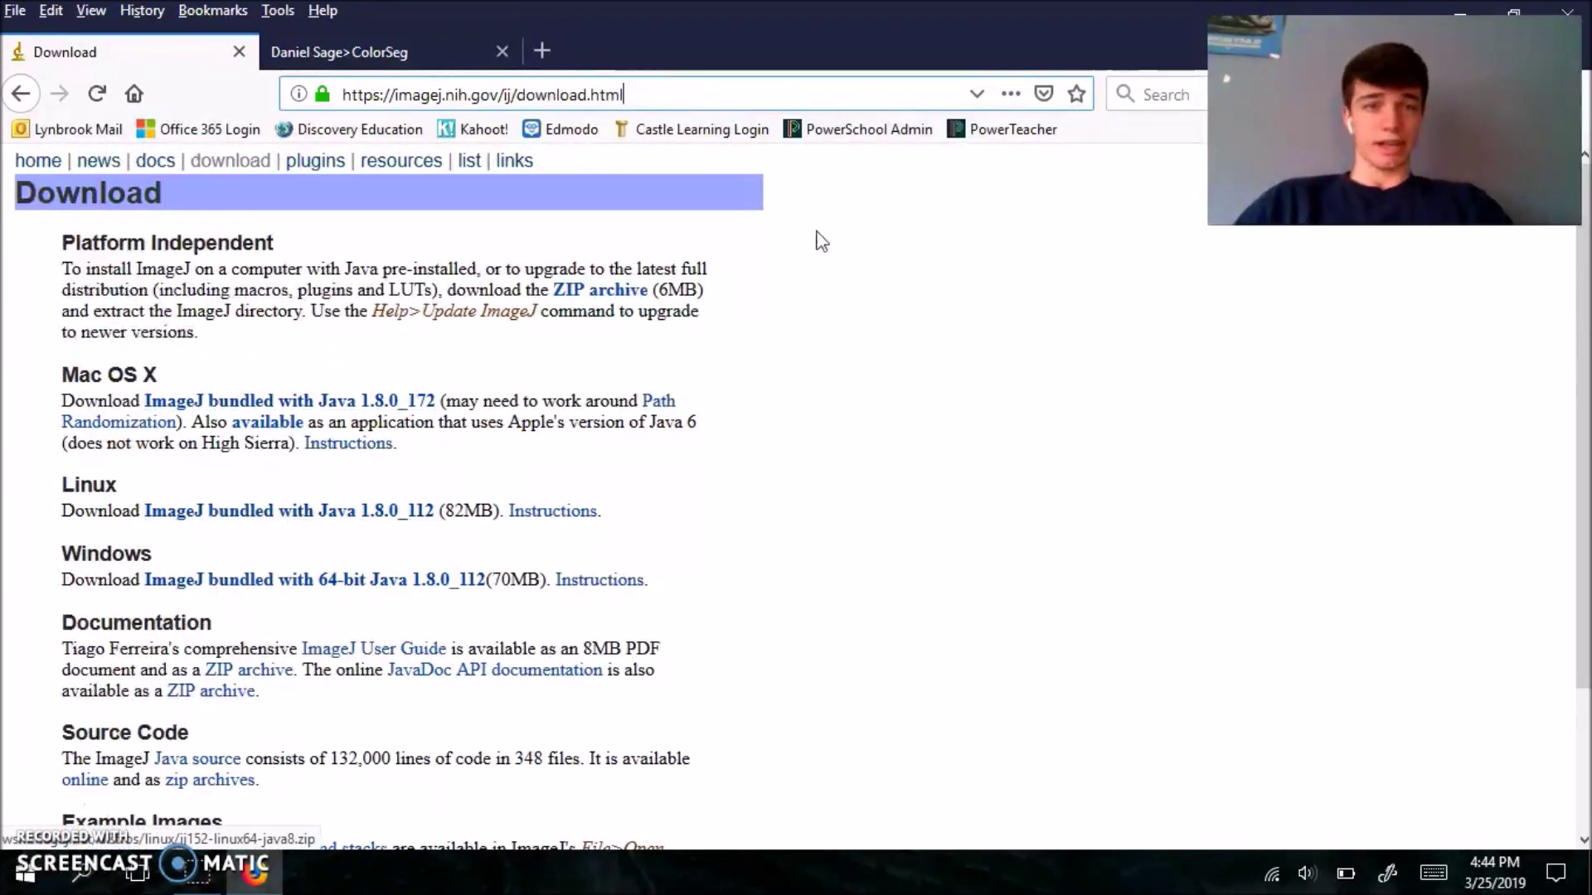
{"action": "left_click", "coordinate": [1460, 12]}
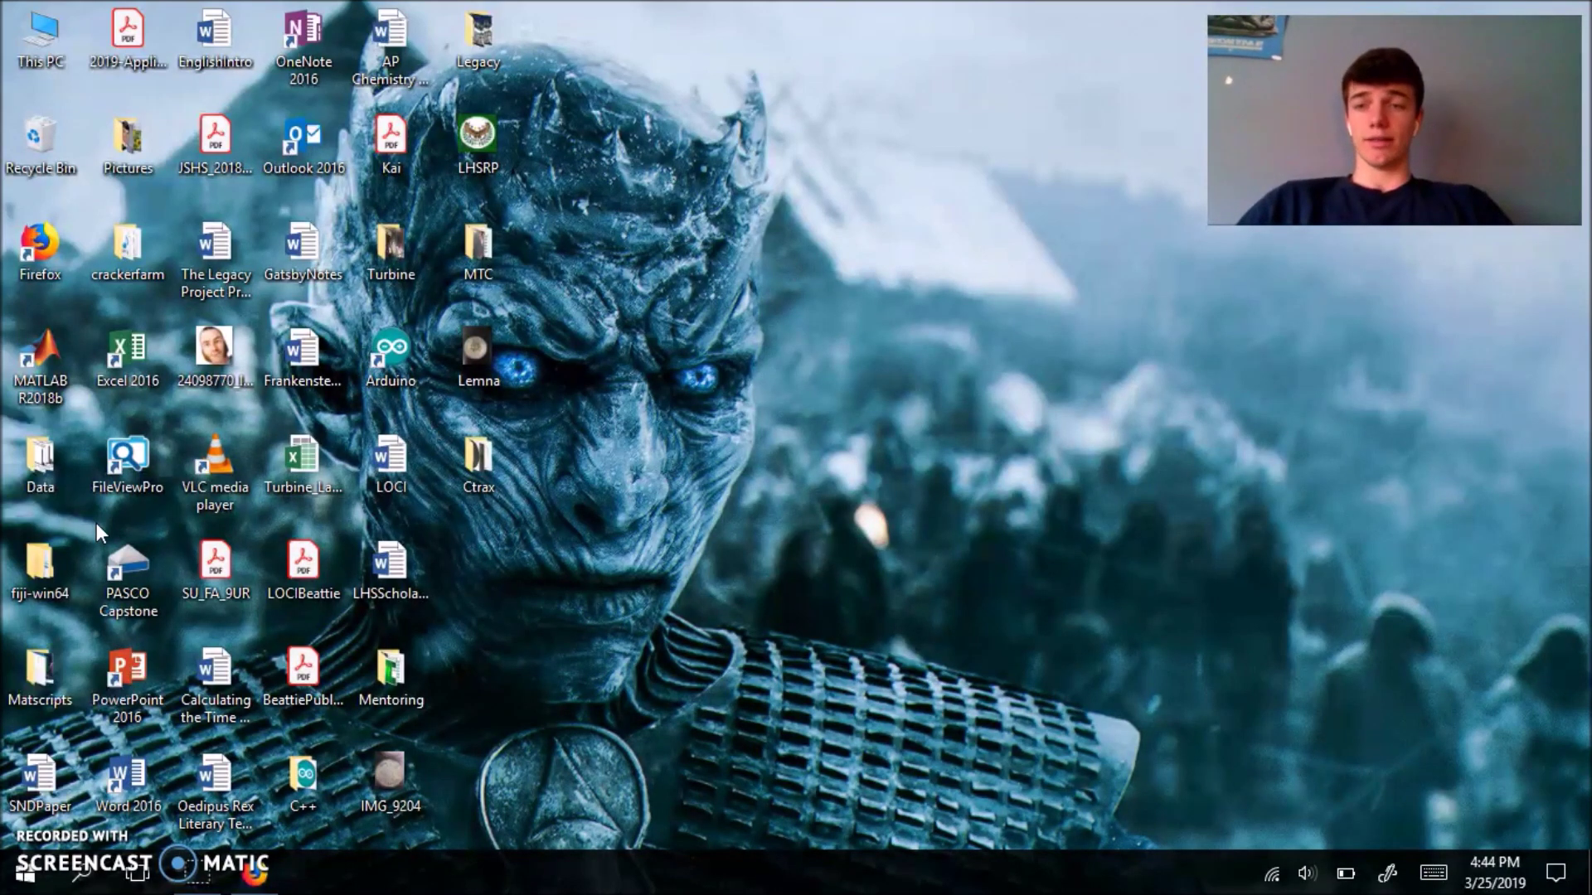
Step: Check the fiji-win64 > Fiji.app folder, then return Firefox to the Daniel Sage ColorSeg plugin page
{"action": "double_click", "coordinate": [48, 569]}
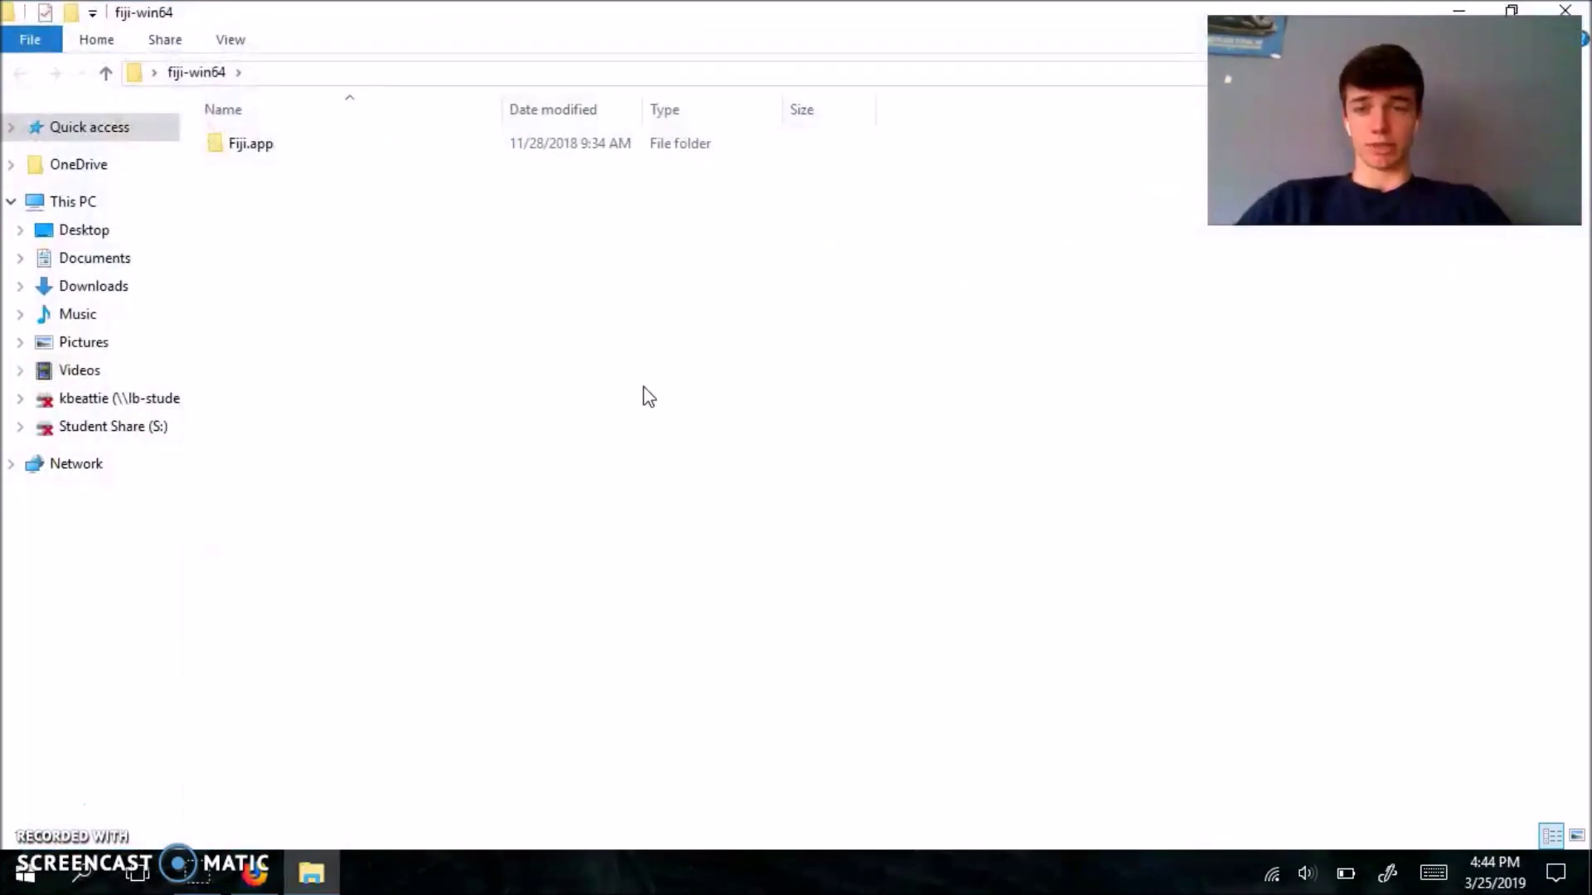
{"action": "double_click", "coordinate": [412, 160]}
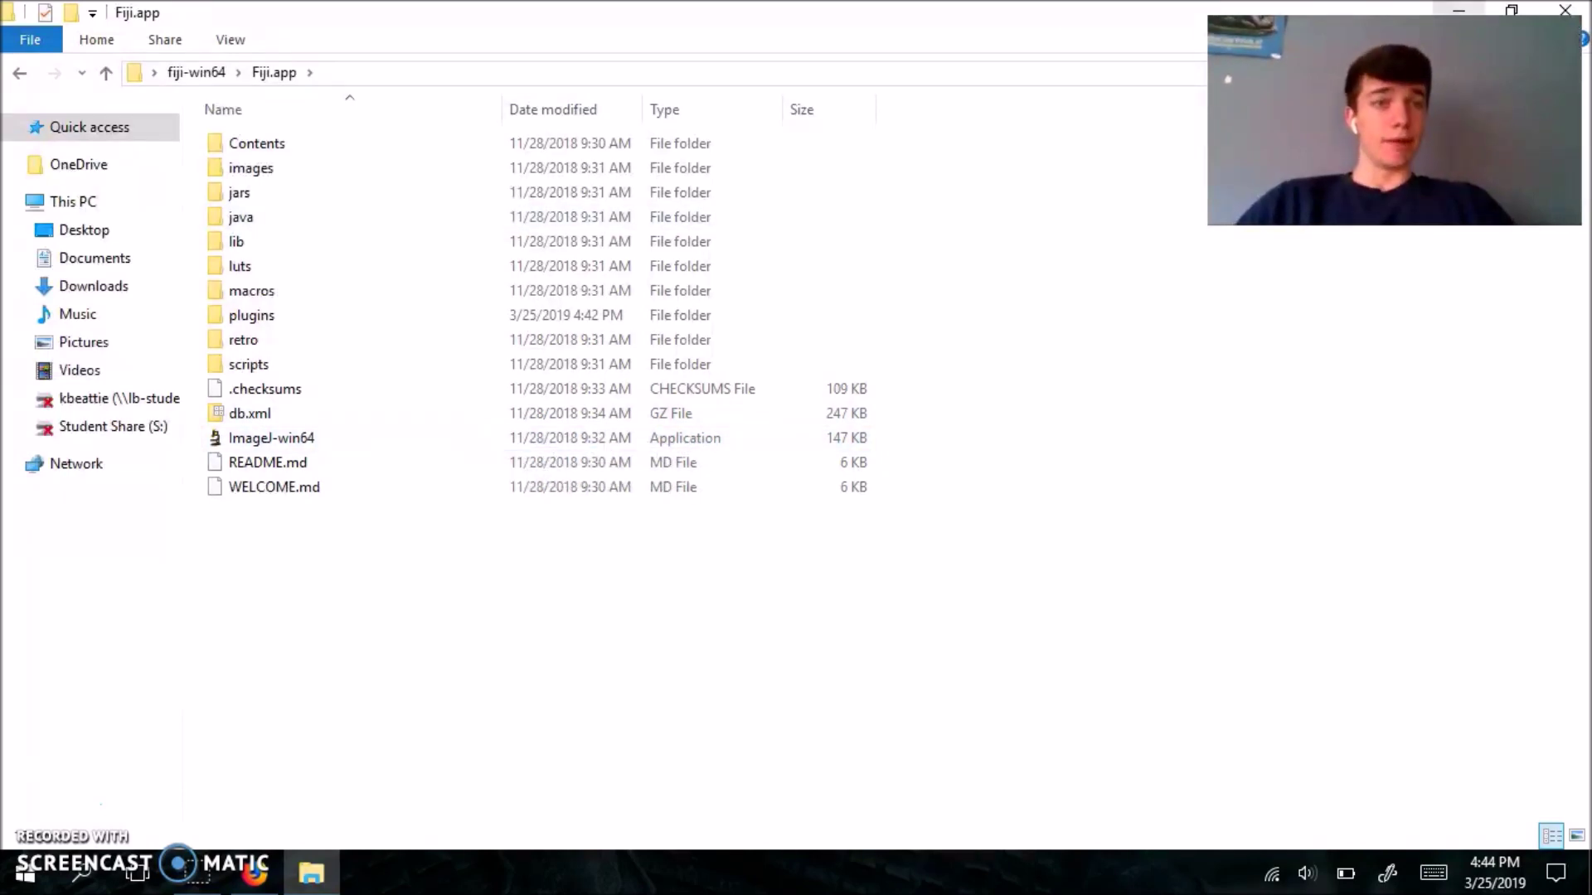
{"action": "left_click", "coordinate": [1458, 10]}
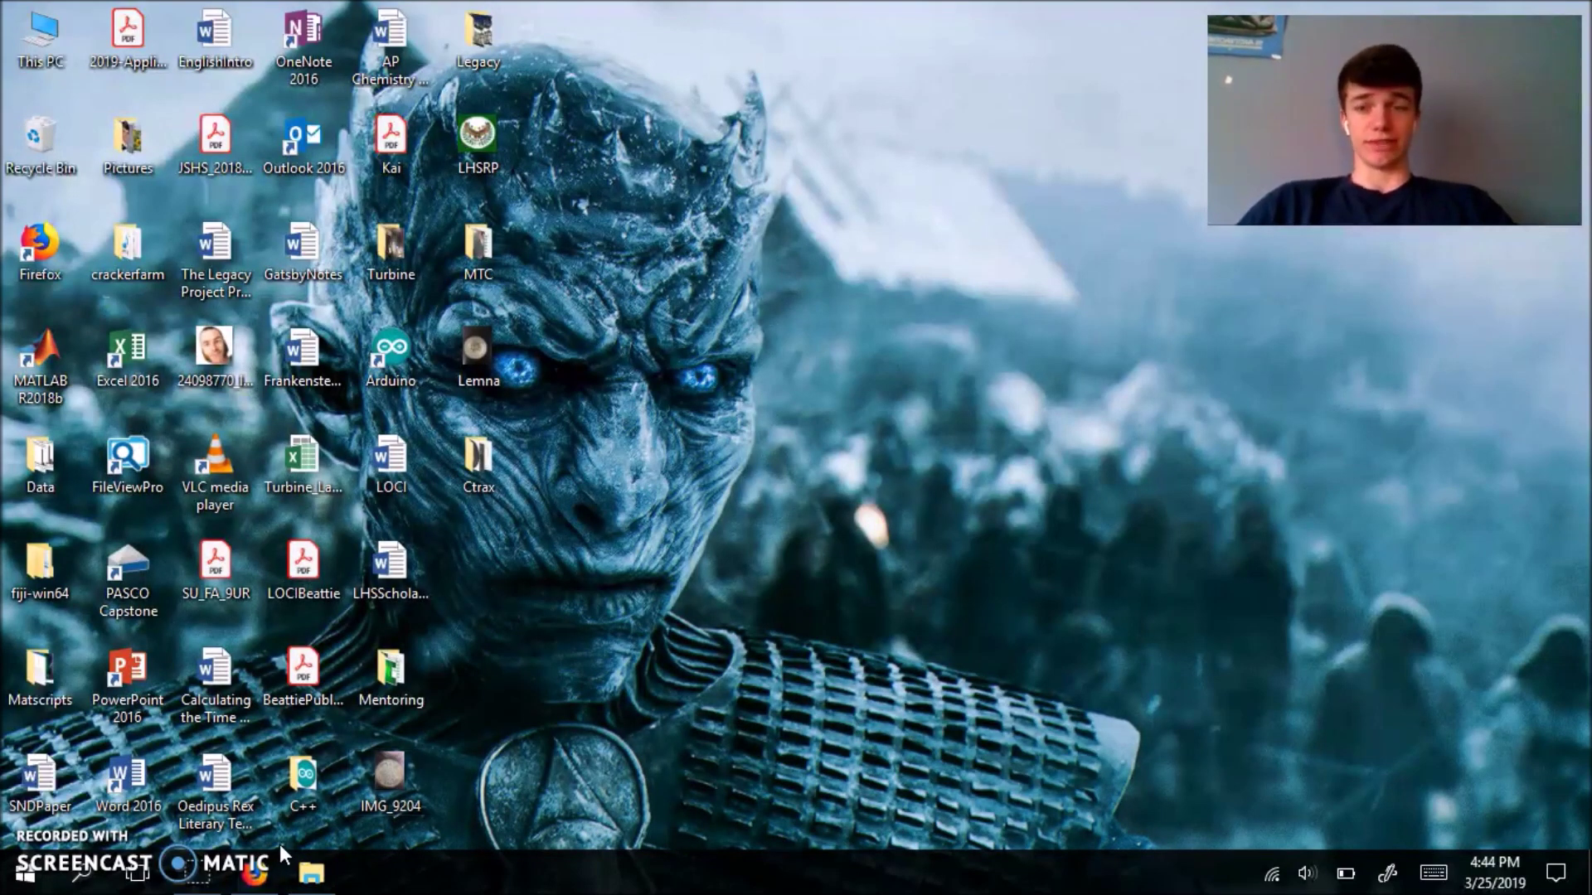
{"action": "left_click", "coordinate": [255, 872]}
{"action": "left_click", "coordinate": [393, 58]}
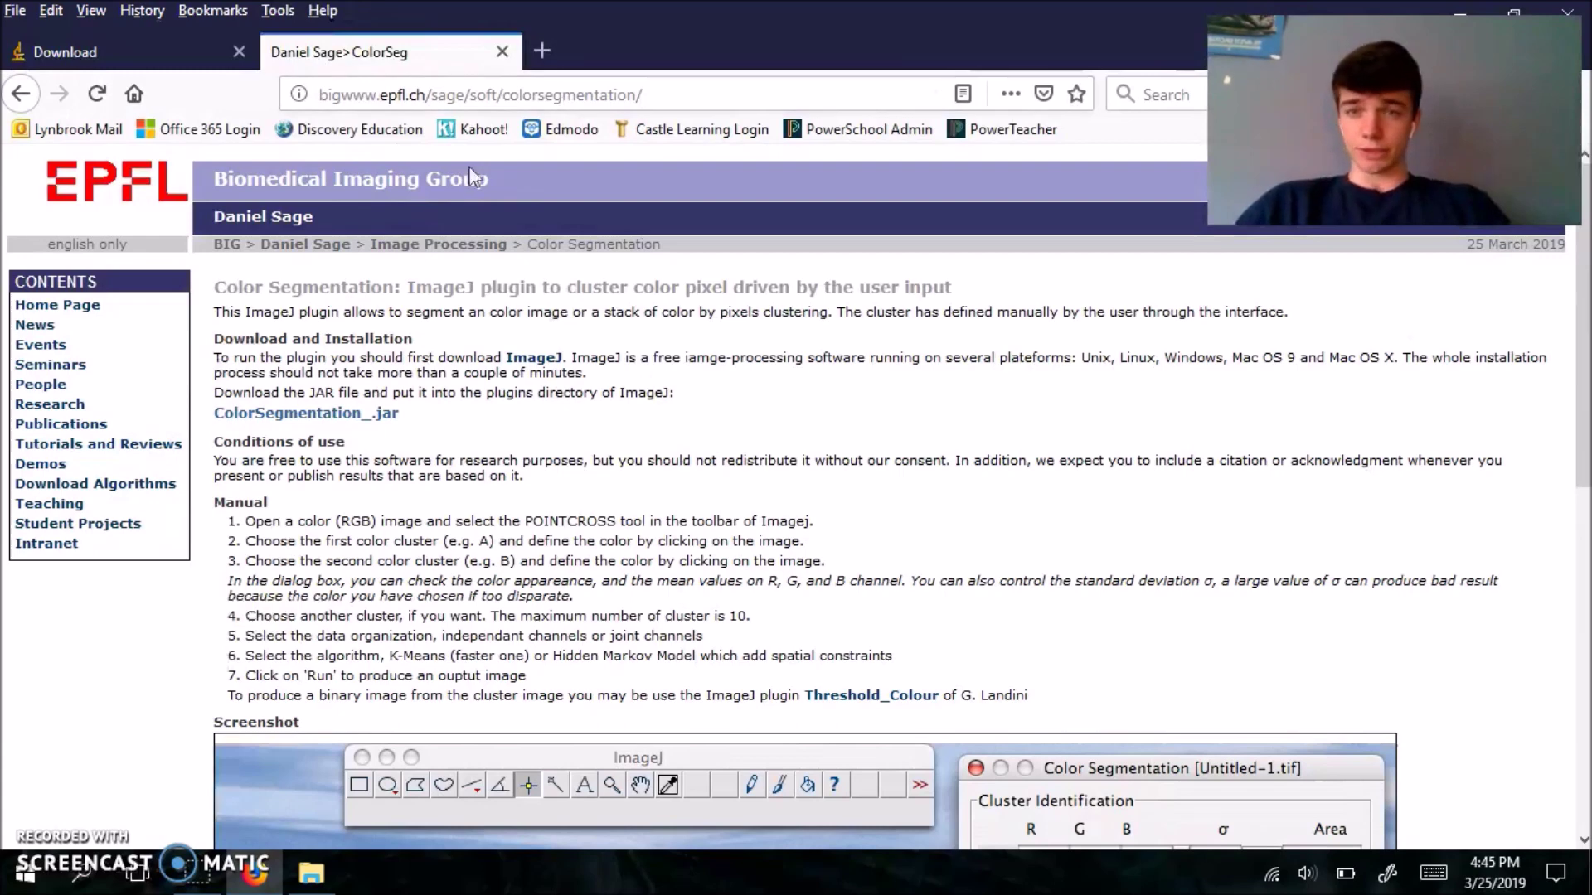
Step: Download and save ColorSegmentation_.jar, then show it in the Downloads folder
{"action": "left_click", "coordinate": [339, 419]}
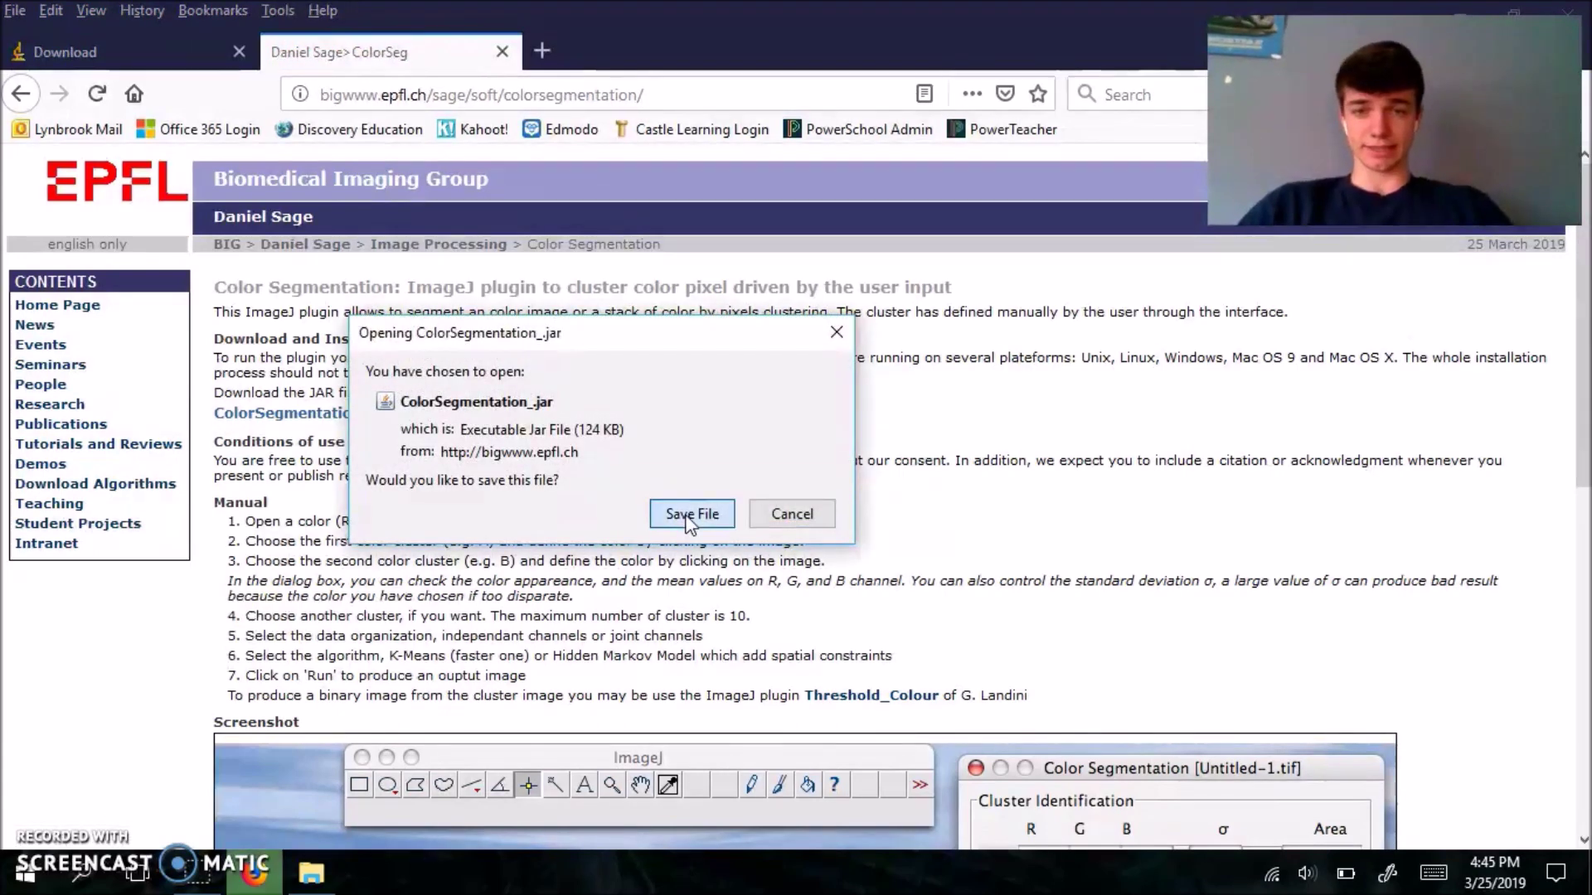
{"action": "left_click", "coordinate": [688, 515]}
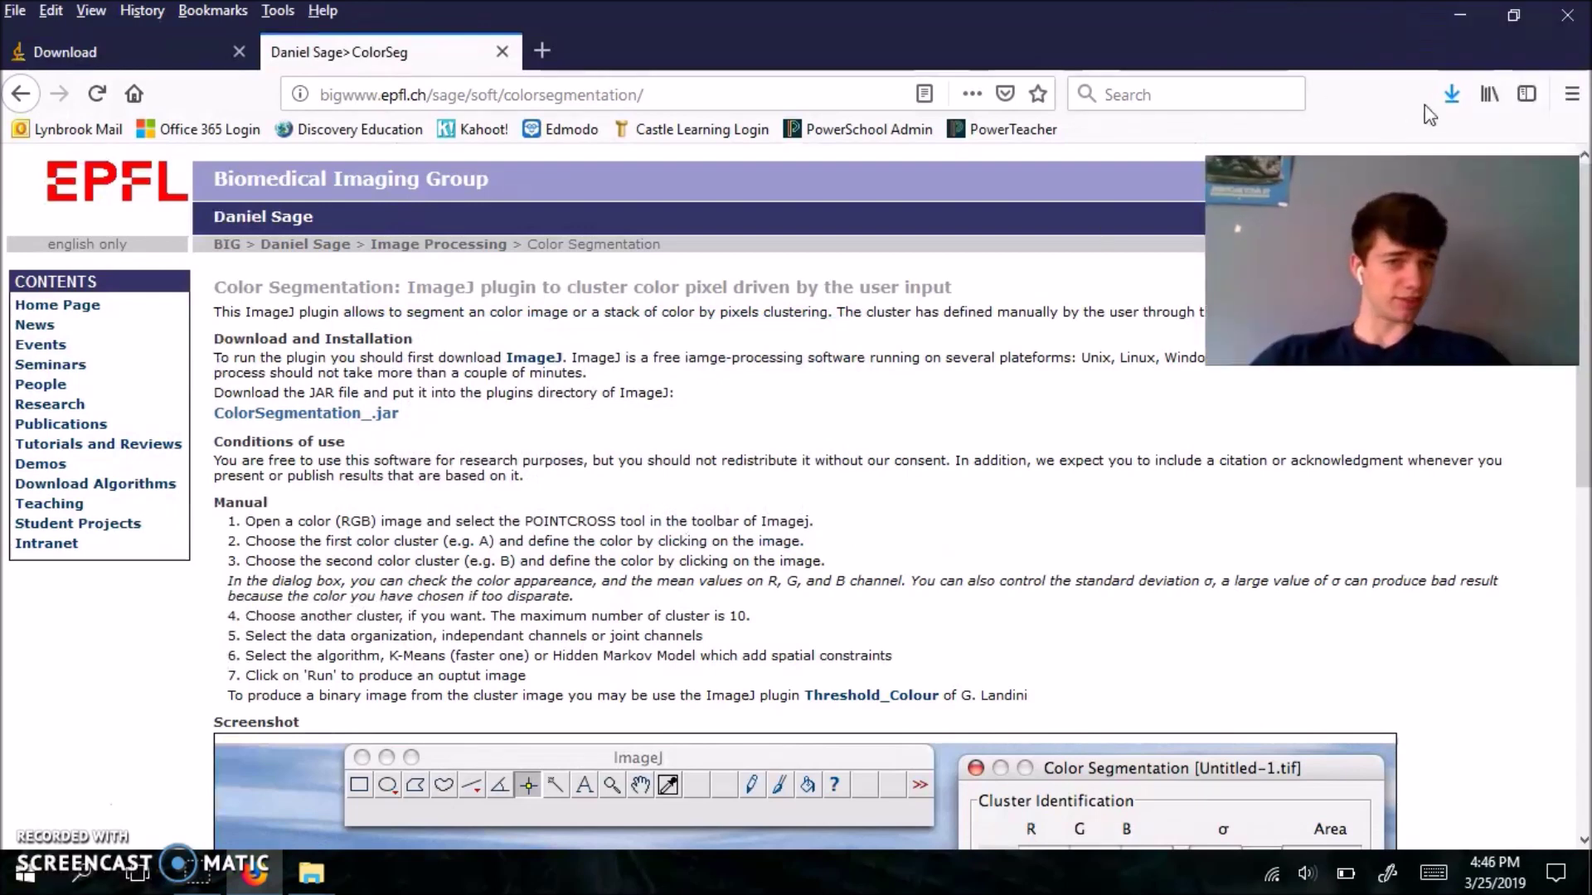
{"action": "left_click", "coordinate": [1451, 94]}
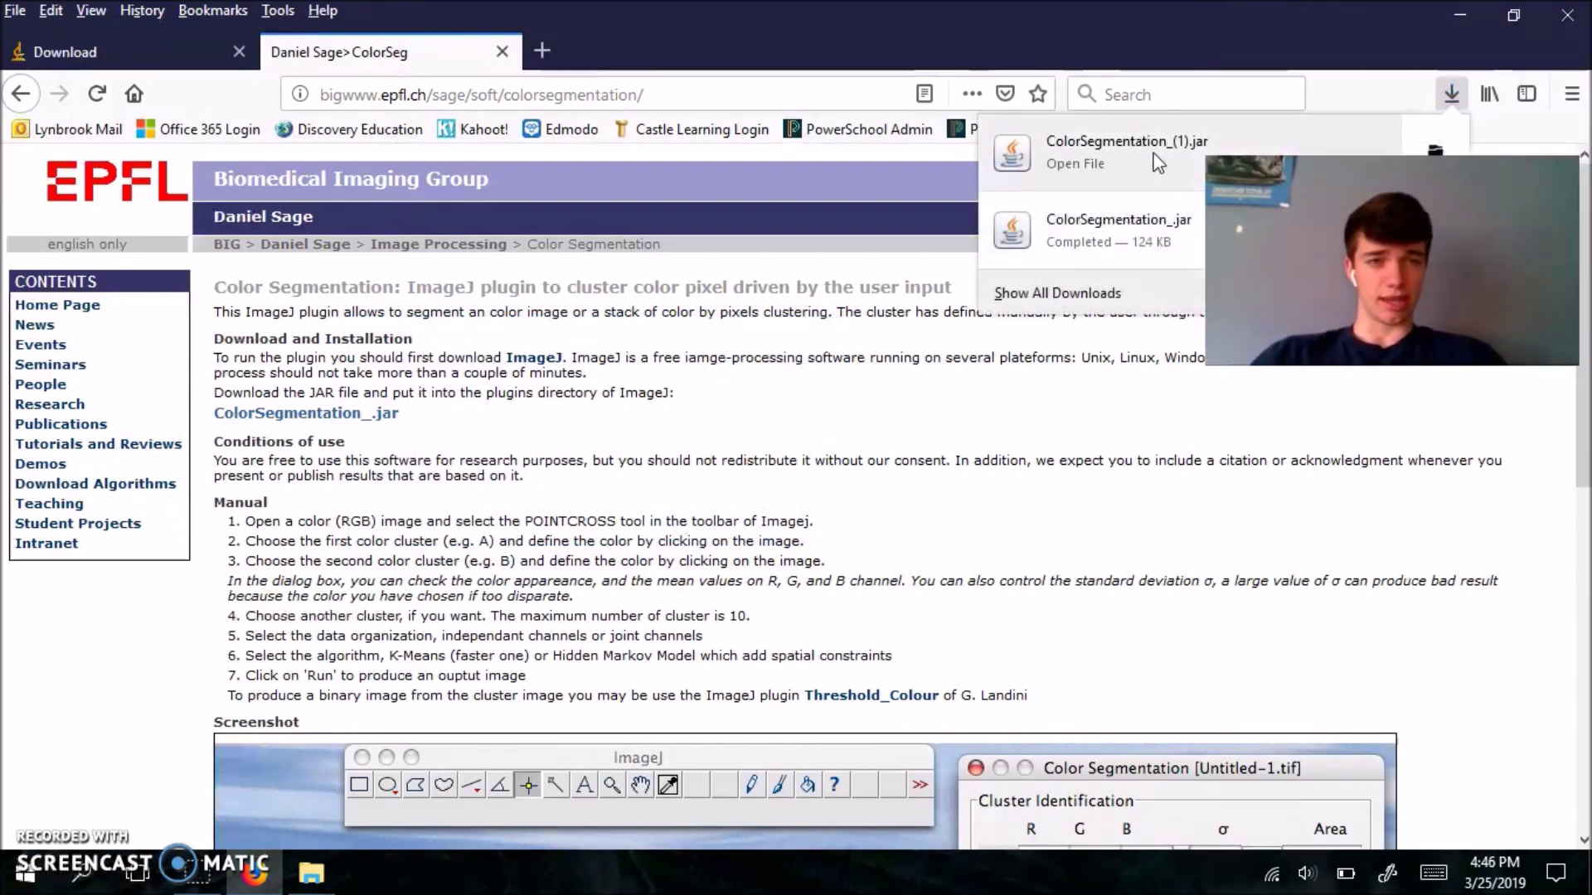
{"action": "left_click", "coordinate": [1426, 136]}
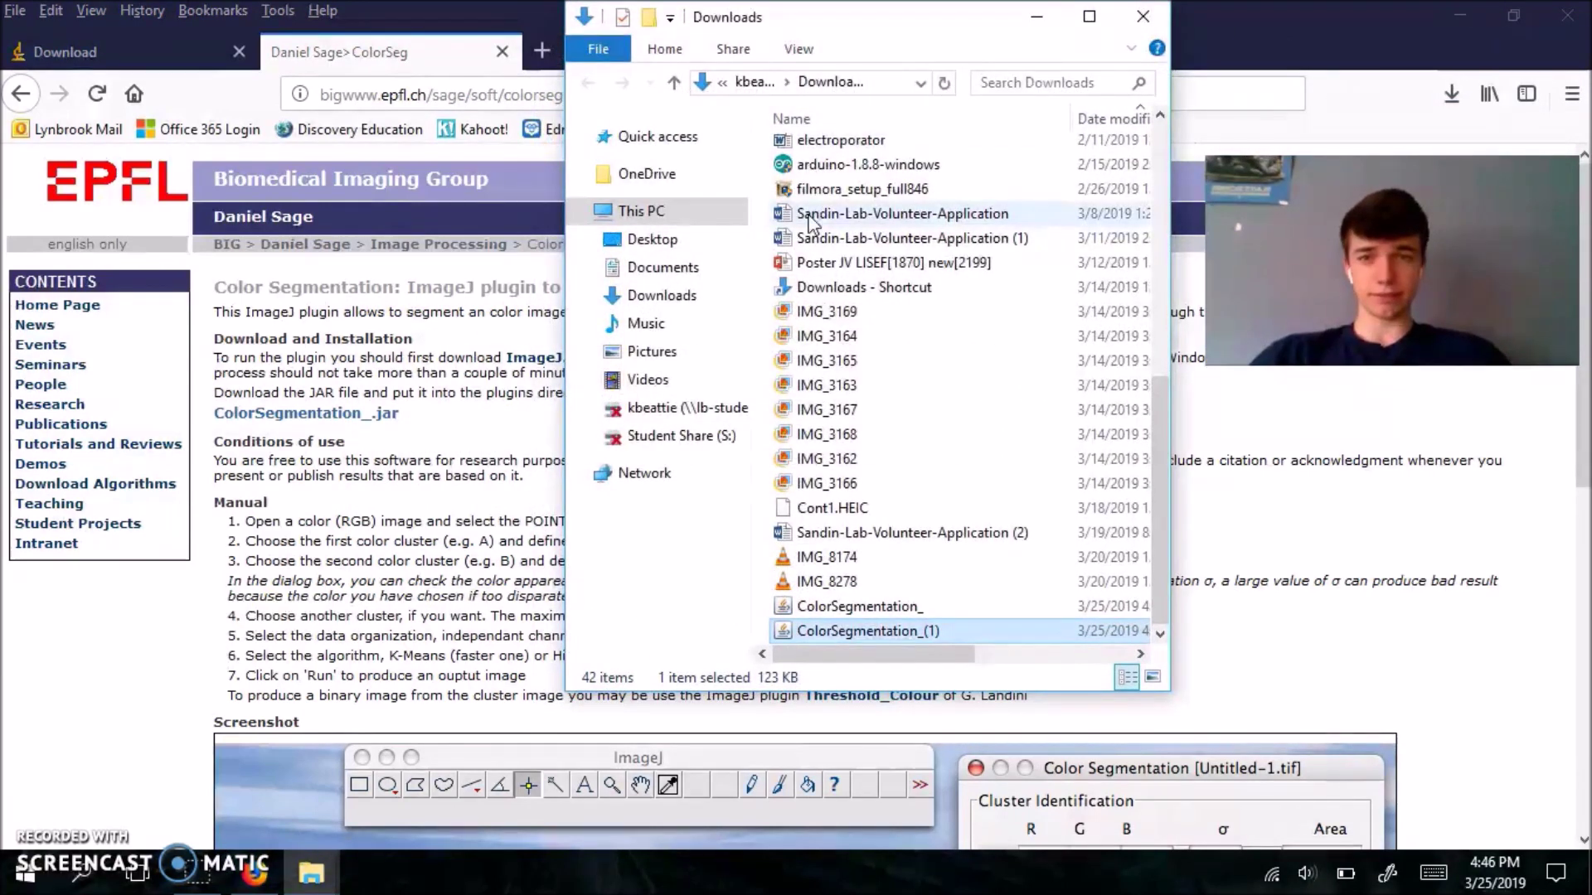
Step: Move ColorSegmentation_(1).jar from Downloads into Fiji.app's plugins folder
{"action": "key", "text": "super+Home"}
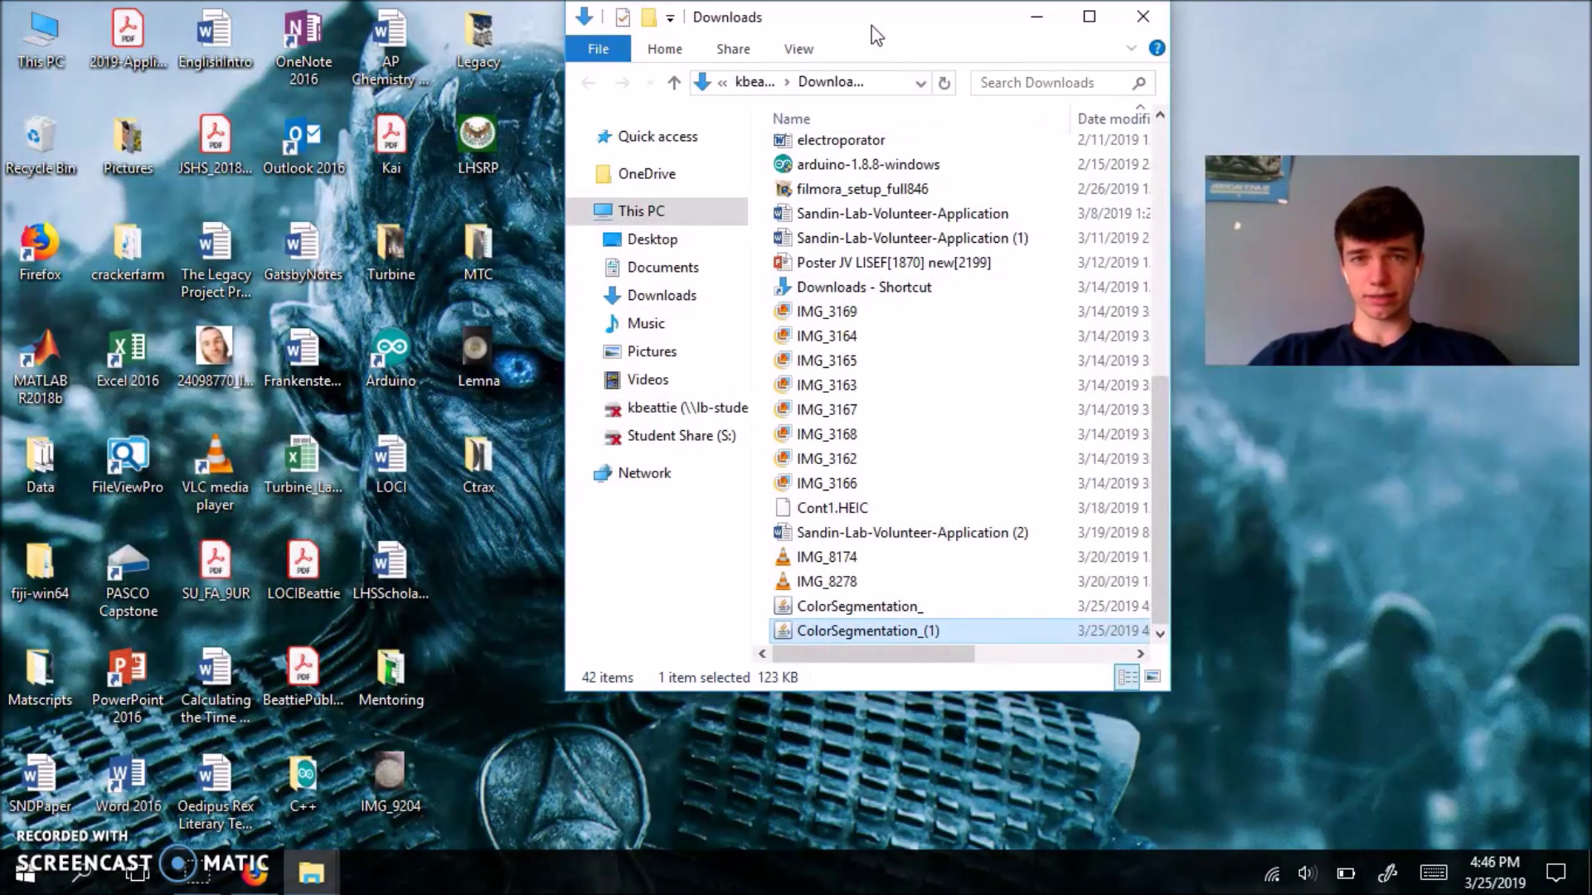
{"action": "left_click_drag", "start_coordinate": [875, 35], "coordinate": [966, 109]}
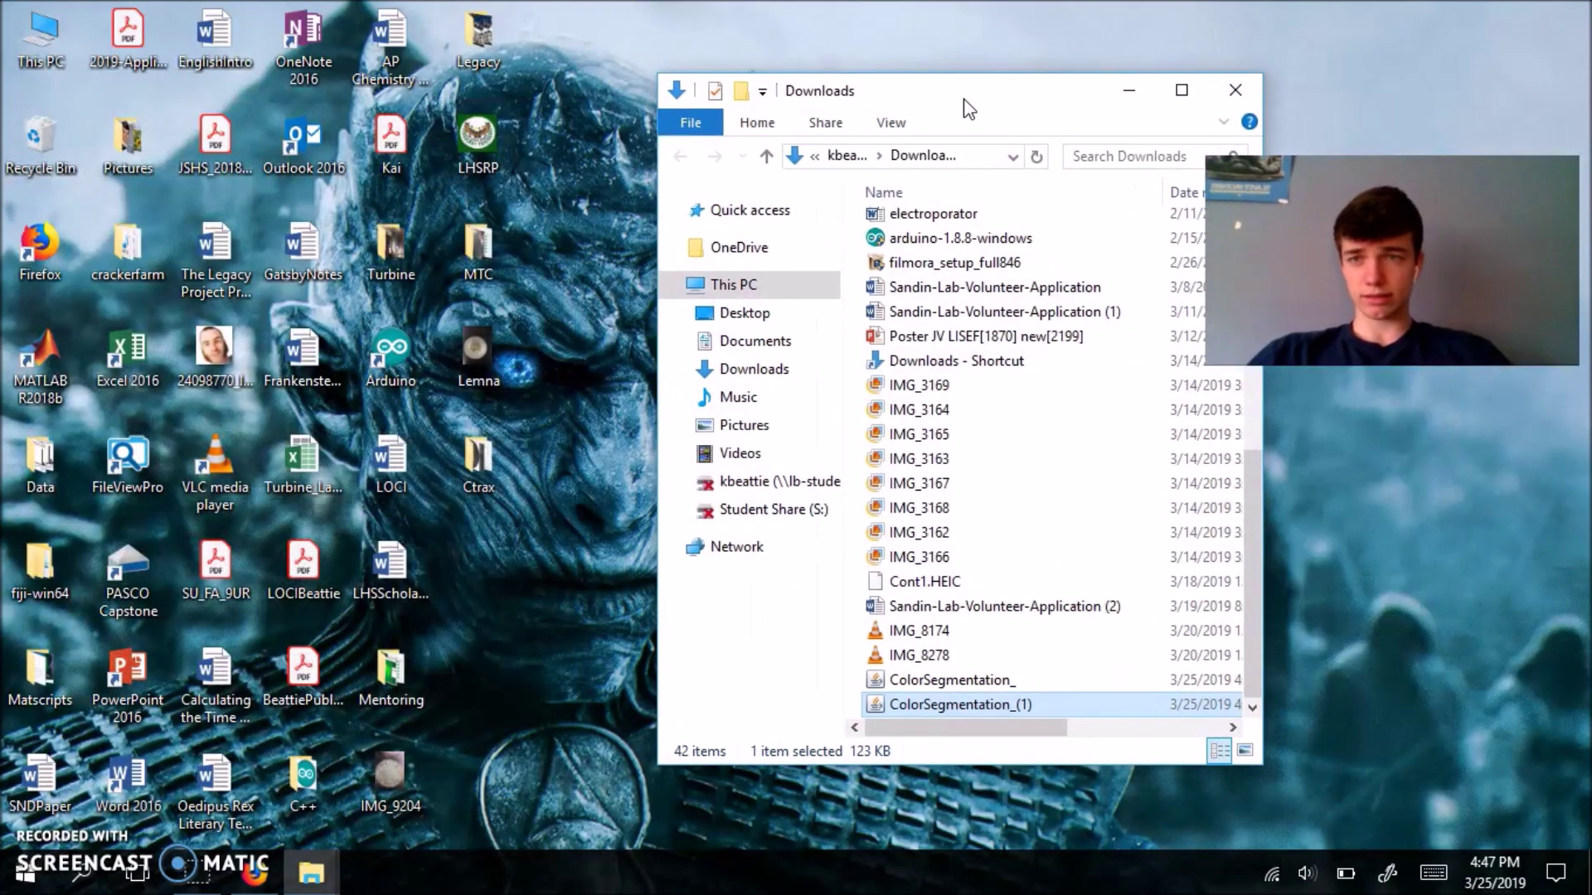
{"action": "double_click", "coordinate": [28, 570]}
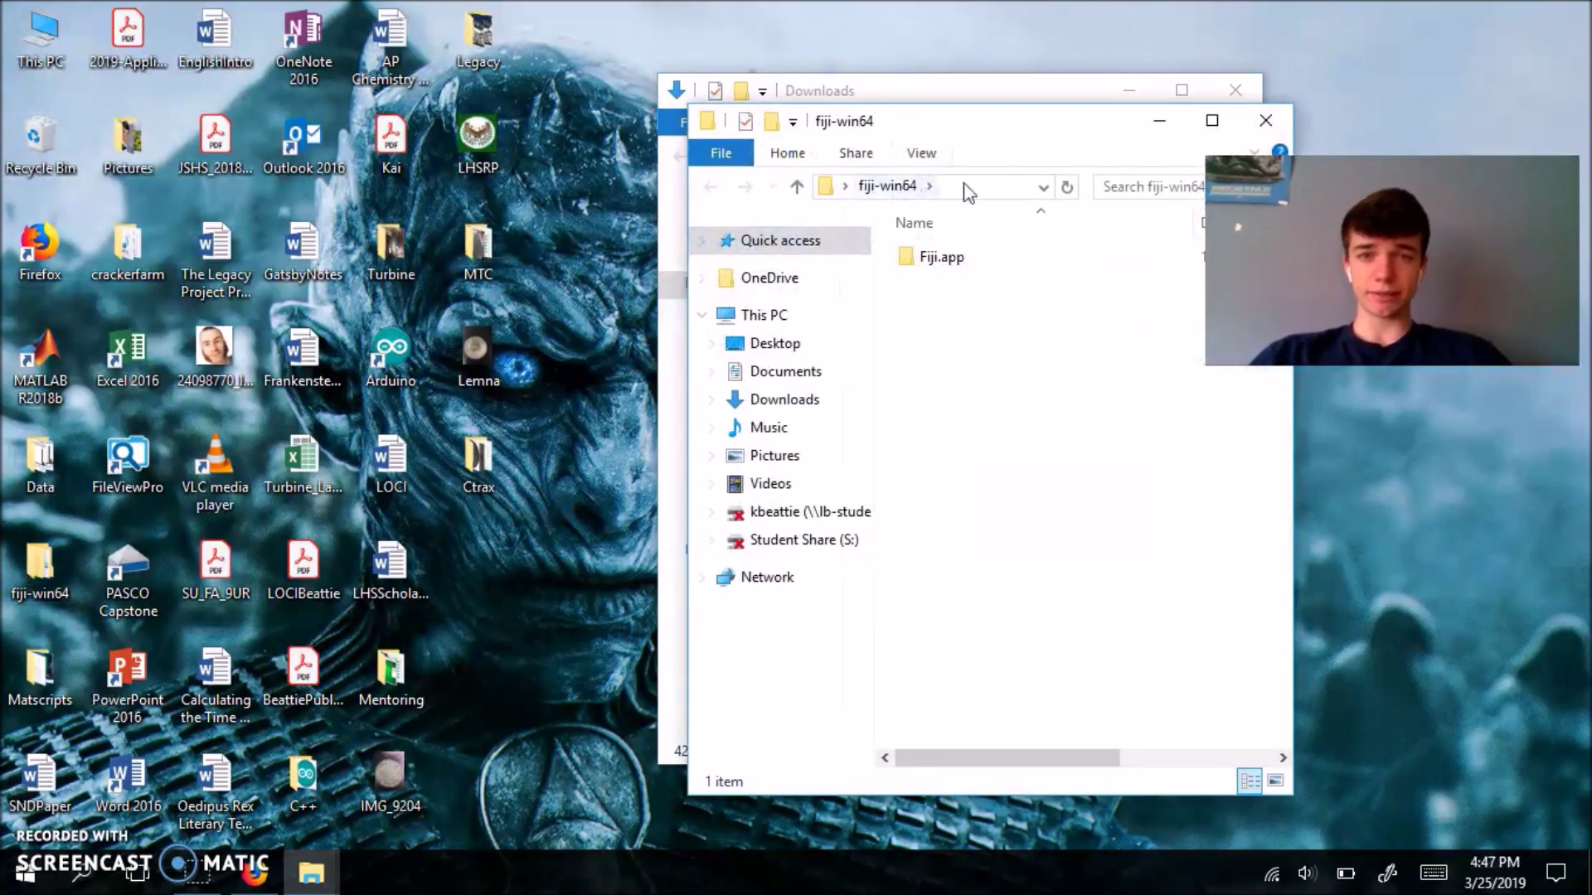
{"action": "double_click", "coordinate": [939, 257]}
{"action": "left_click_drag", "start_coordinate": [980, 151], "coordinate": [373, 93]}
{"action": "double_click", "coordinate": [344, 379]}
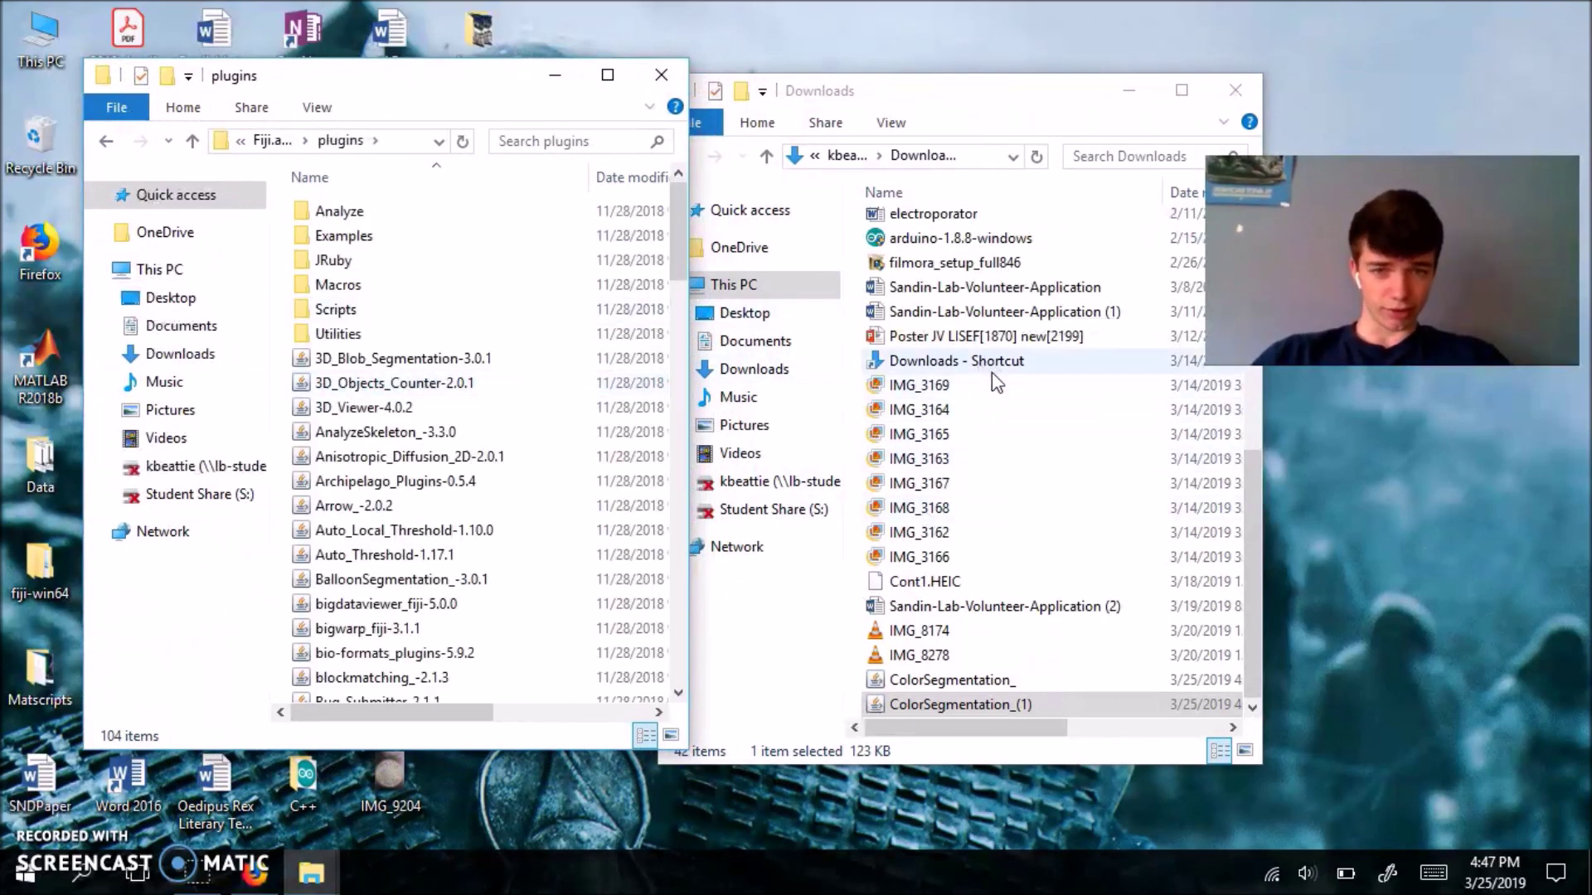
{"action": "left_click_drag", "start_coordinate": [967, 703], "coordinate": [400, 526]}
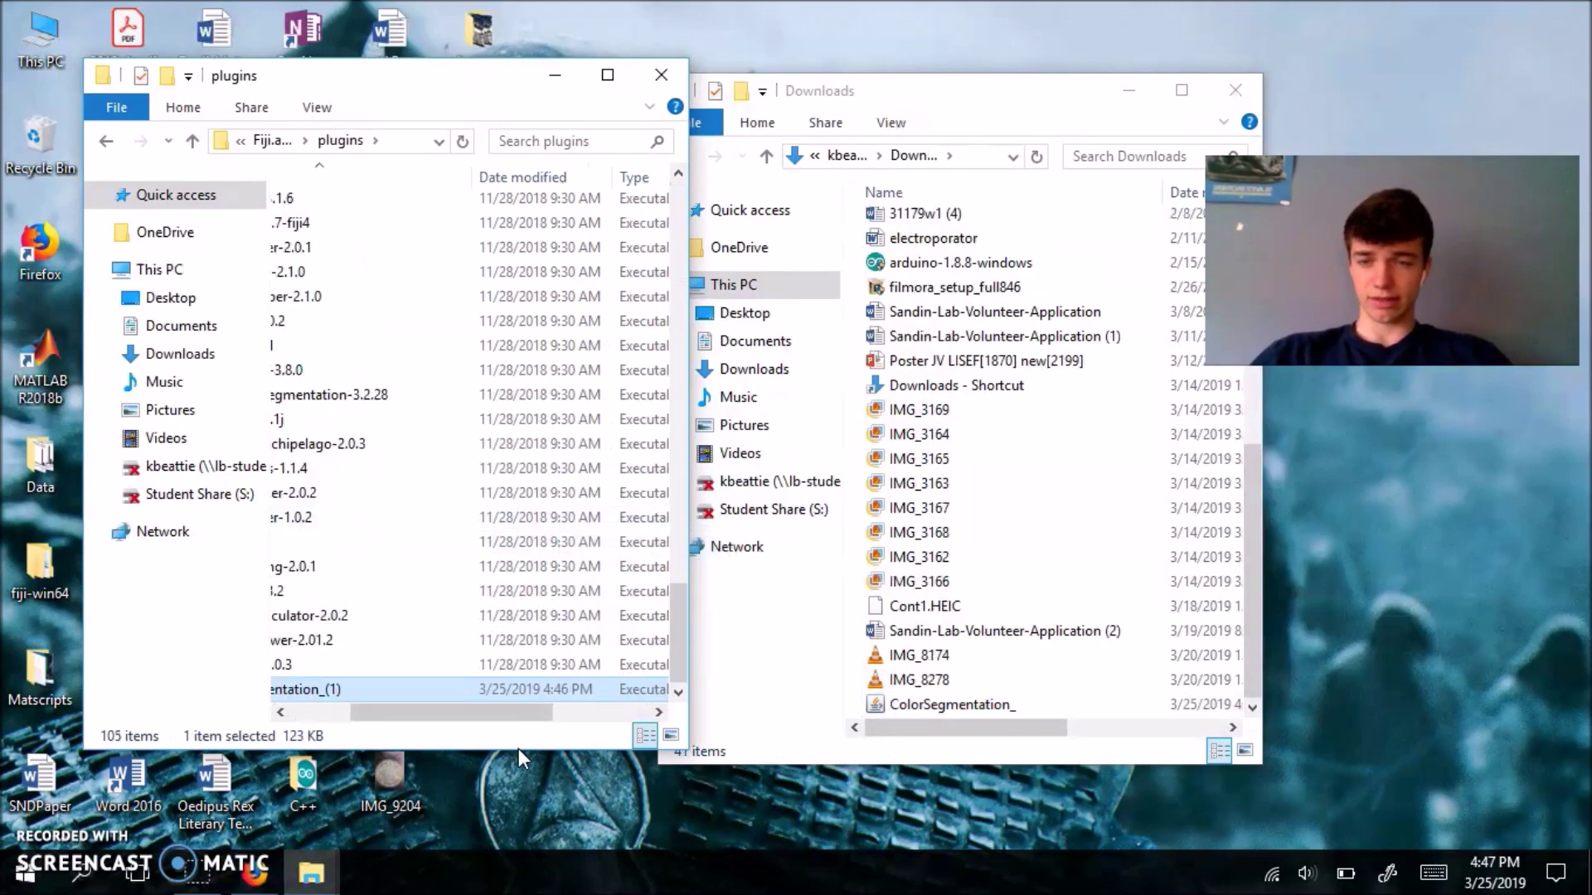
{"action": "left_click_drag", "start_coordinate": [469, 715], "coordinate": [408, 714]}
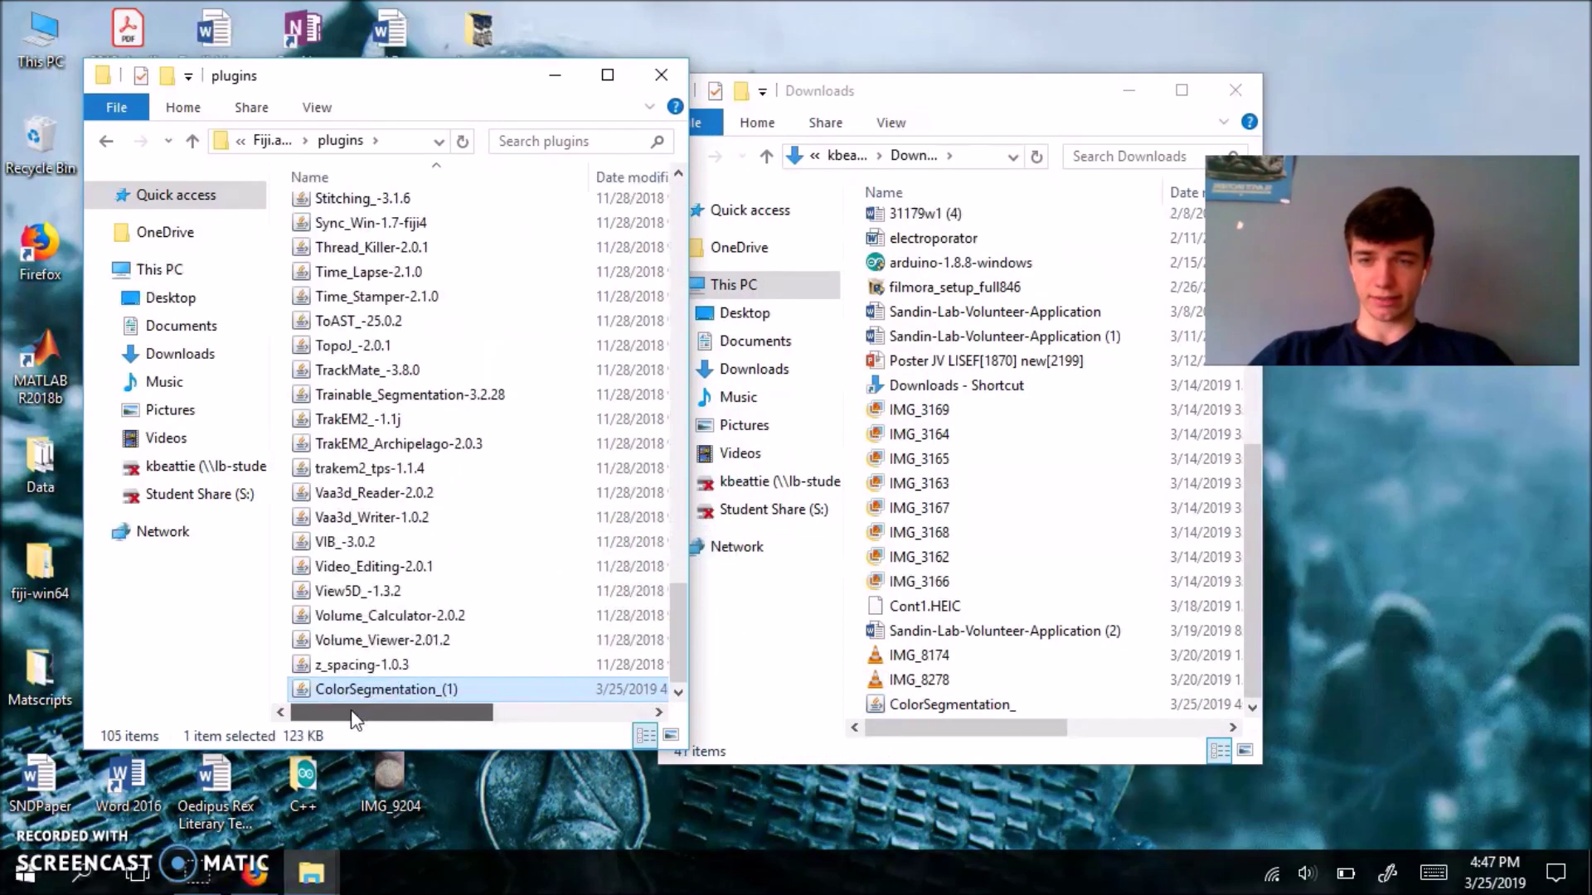
Step: Close the Explorer windows and launch ImageJ-win64 from the Fiji.app folder
{"action": "left_click", "coordinate": [661, 75]}
{"action": "left_click", "coordinate": [1237, 92]}
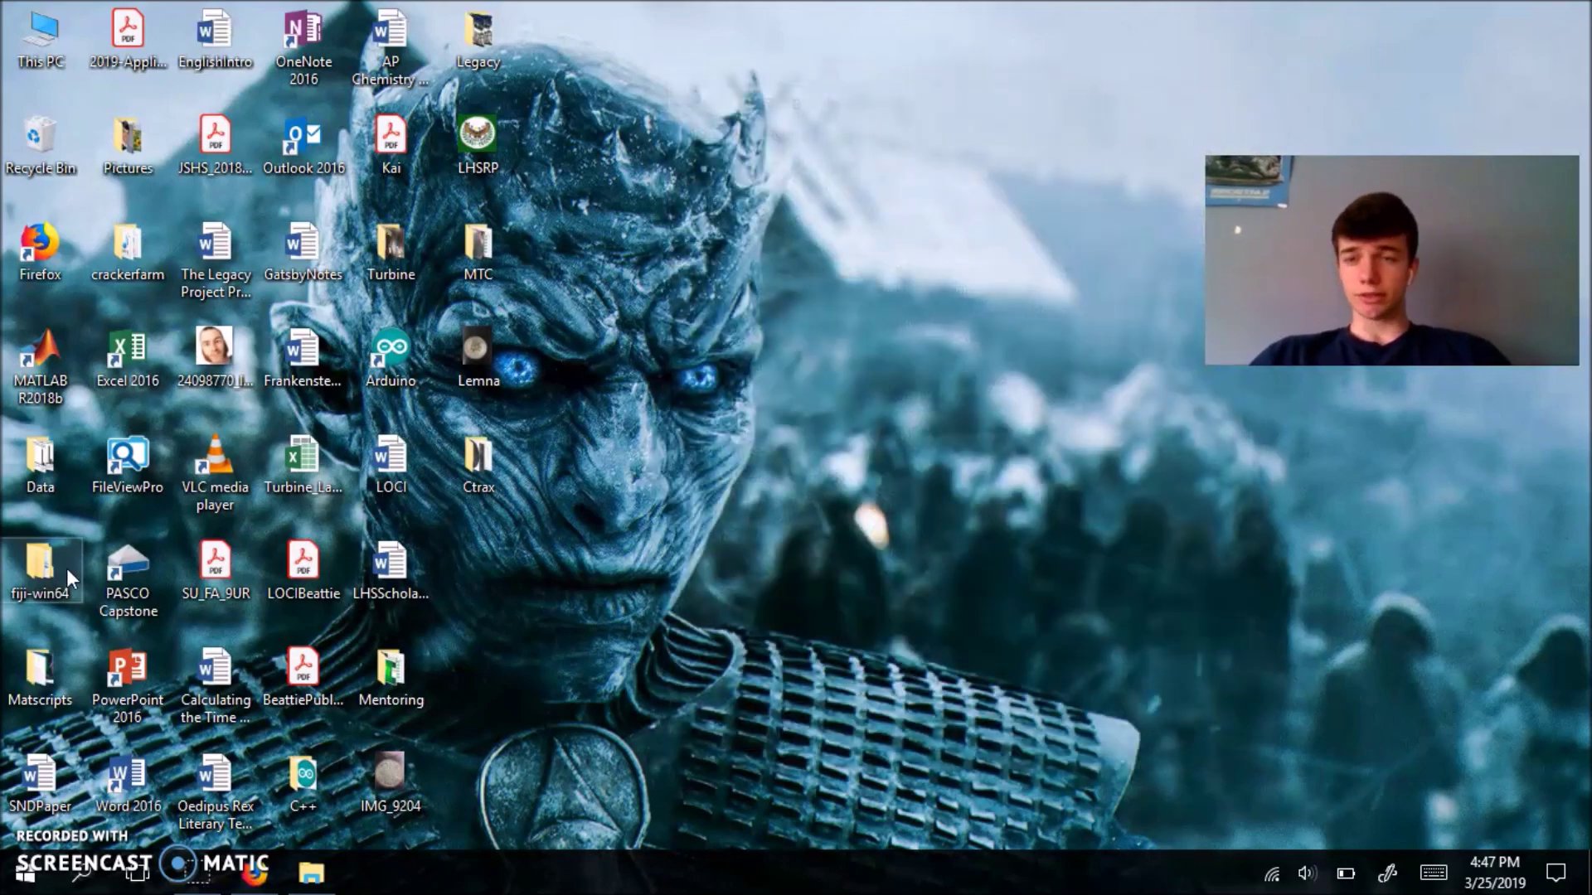
{"action": "double_click", "coordinate": [40, 558]}
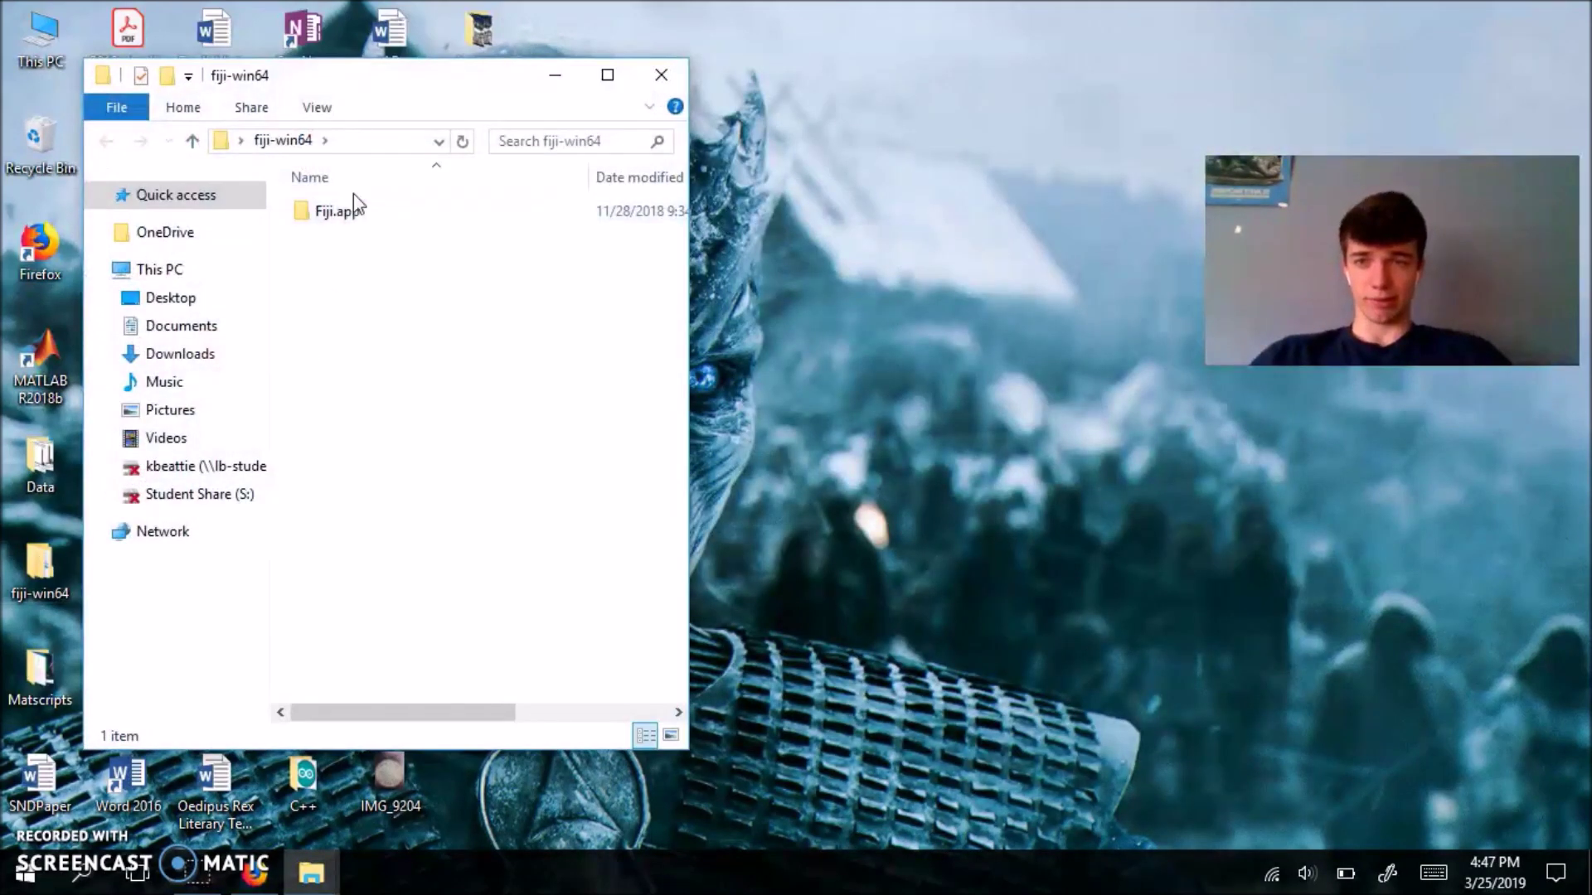
{"action": "left_click", "coordinate": [354, 213]}
{"action": "double_click", "coordinate": [356, 214]}
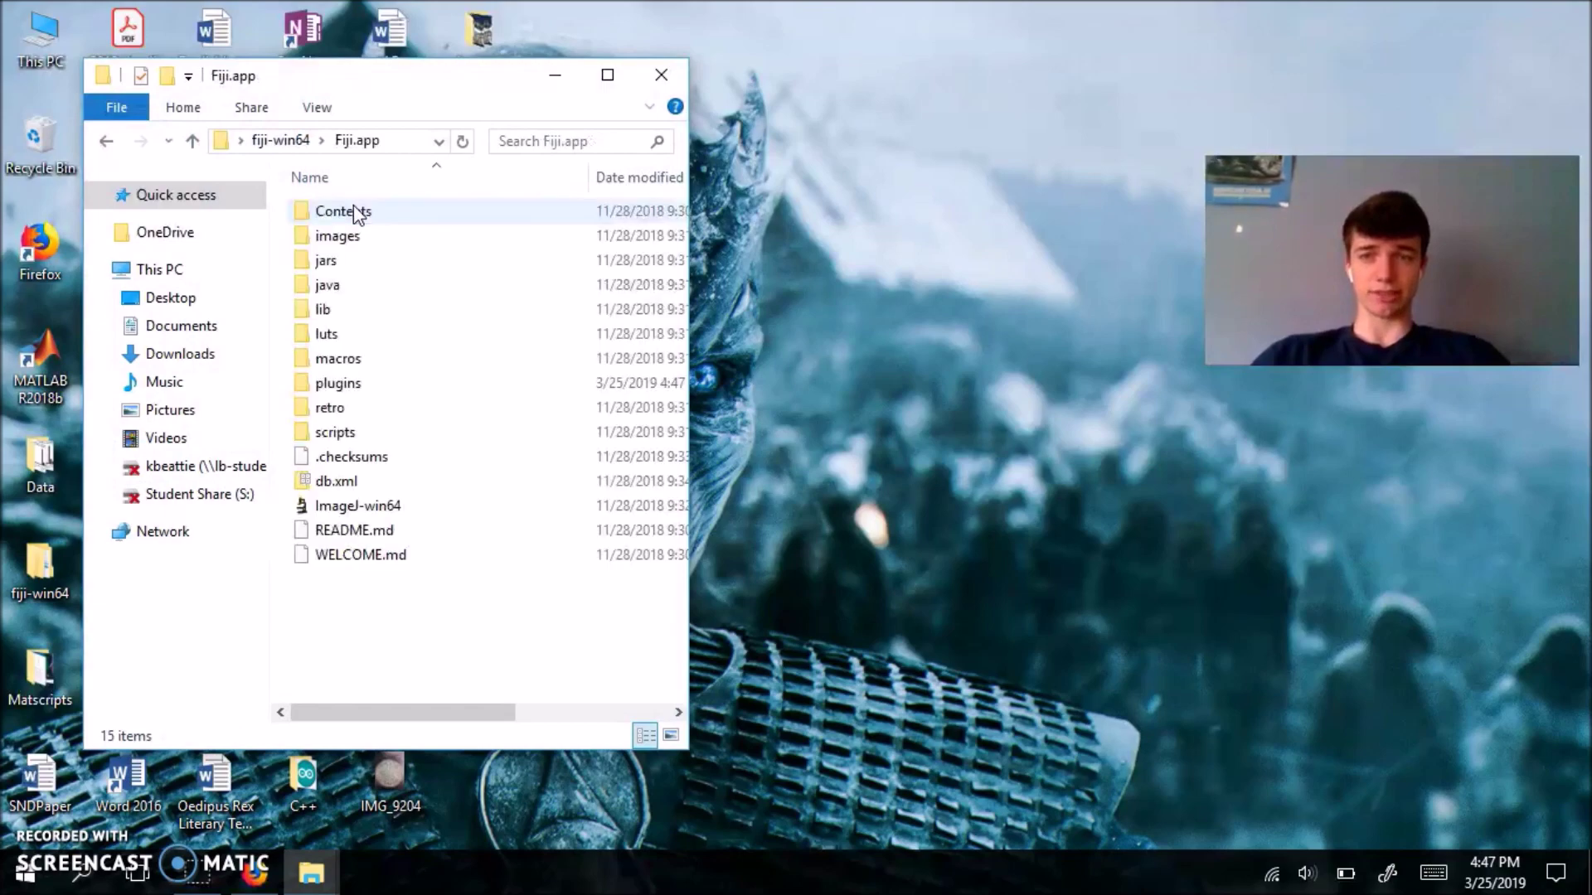
{"action": "left_click", "coordinate": [400, 507]}
{"action": "double_click", "coordinate": [403, 508]}
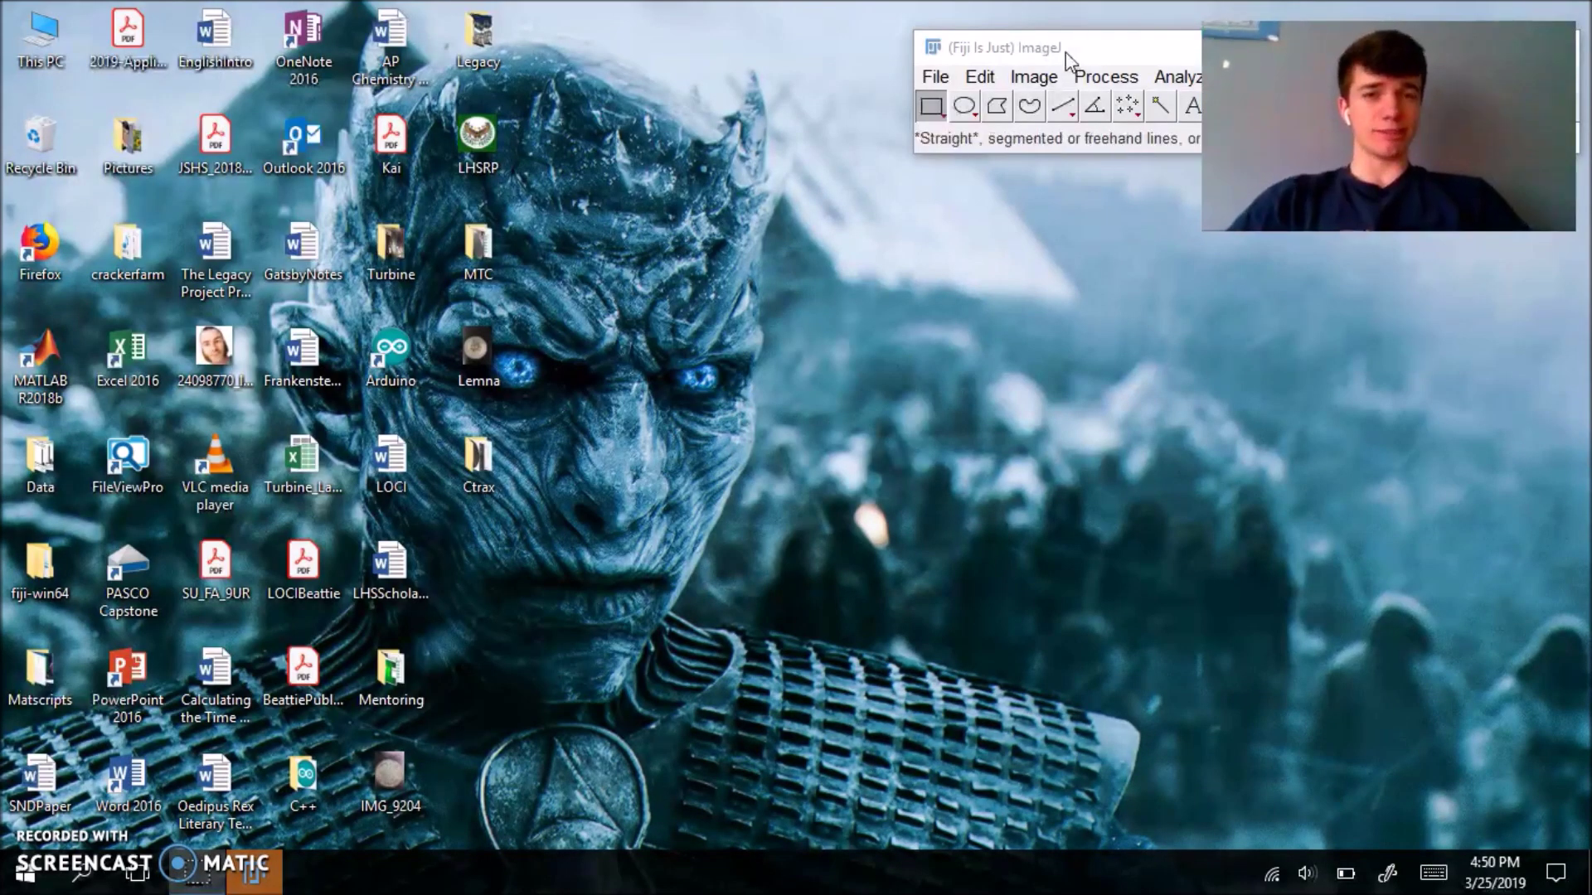
{"action": "left_click_drag", "start_coordinate": [1066, 52], "coordinate": [807, 46]}
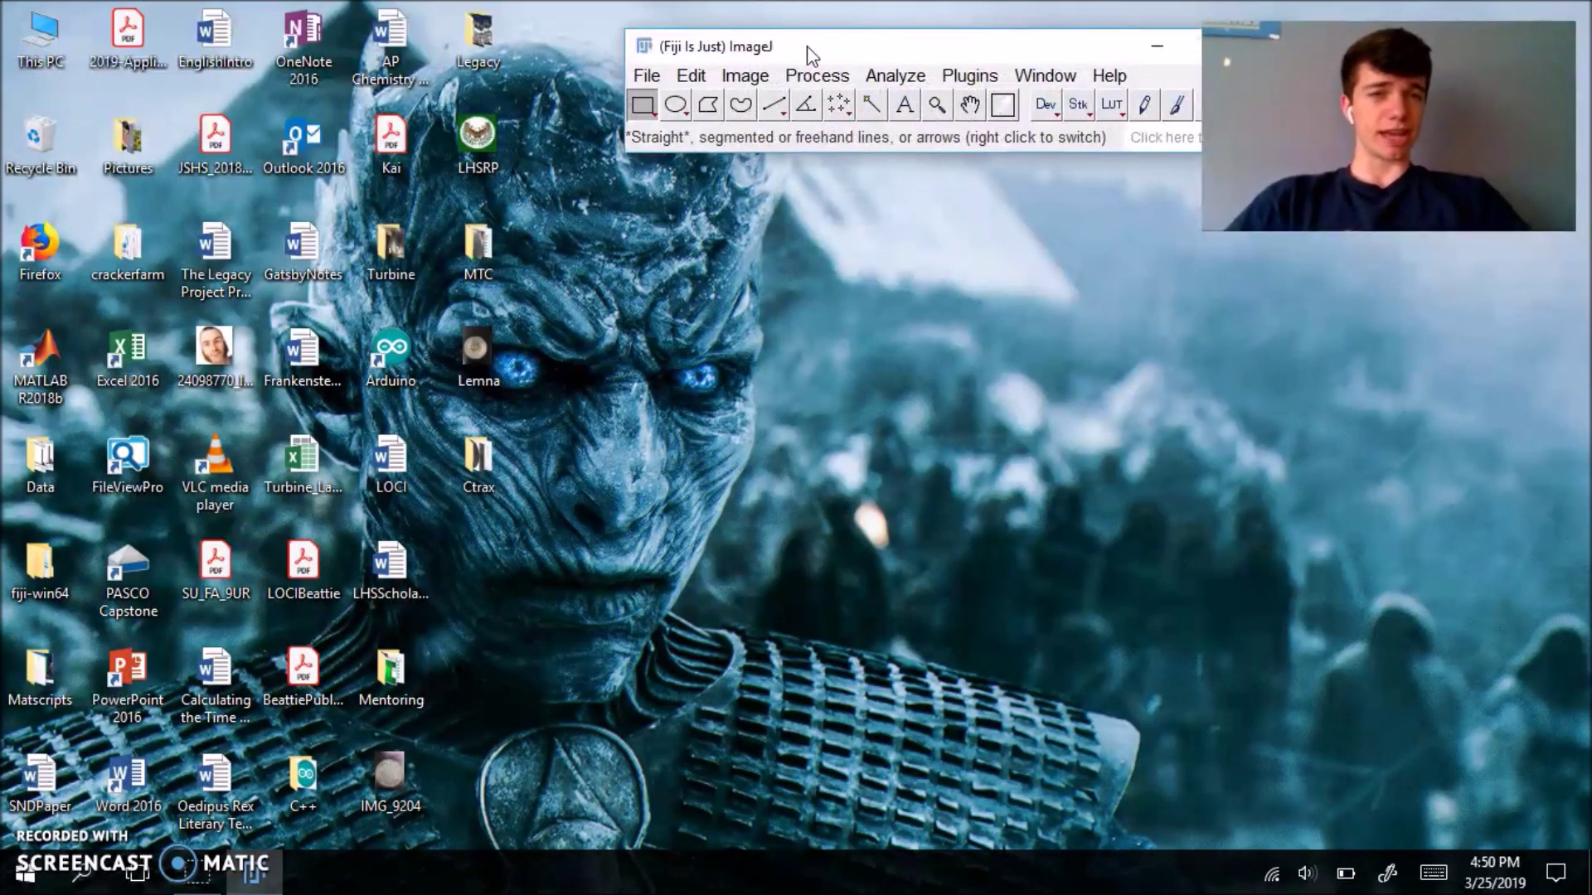
{"action": "left_click", "coordinate": [962, 78]}
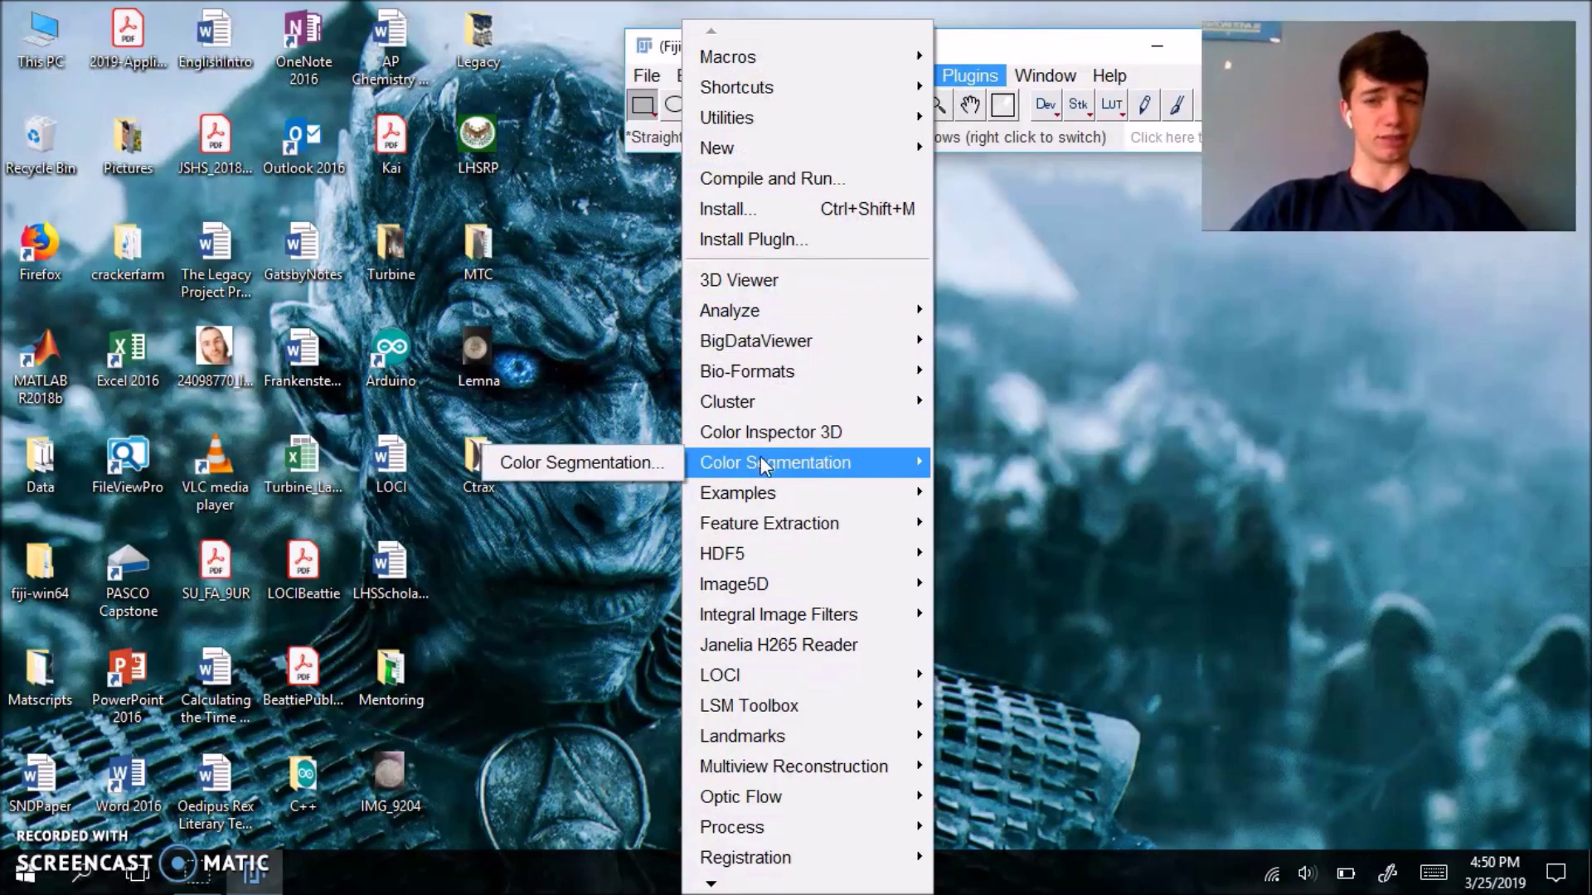
{"action": "left_click", "coordinate": [1057, 41]}
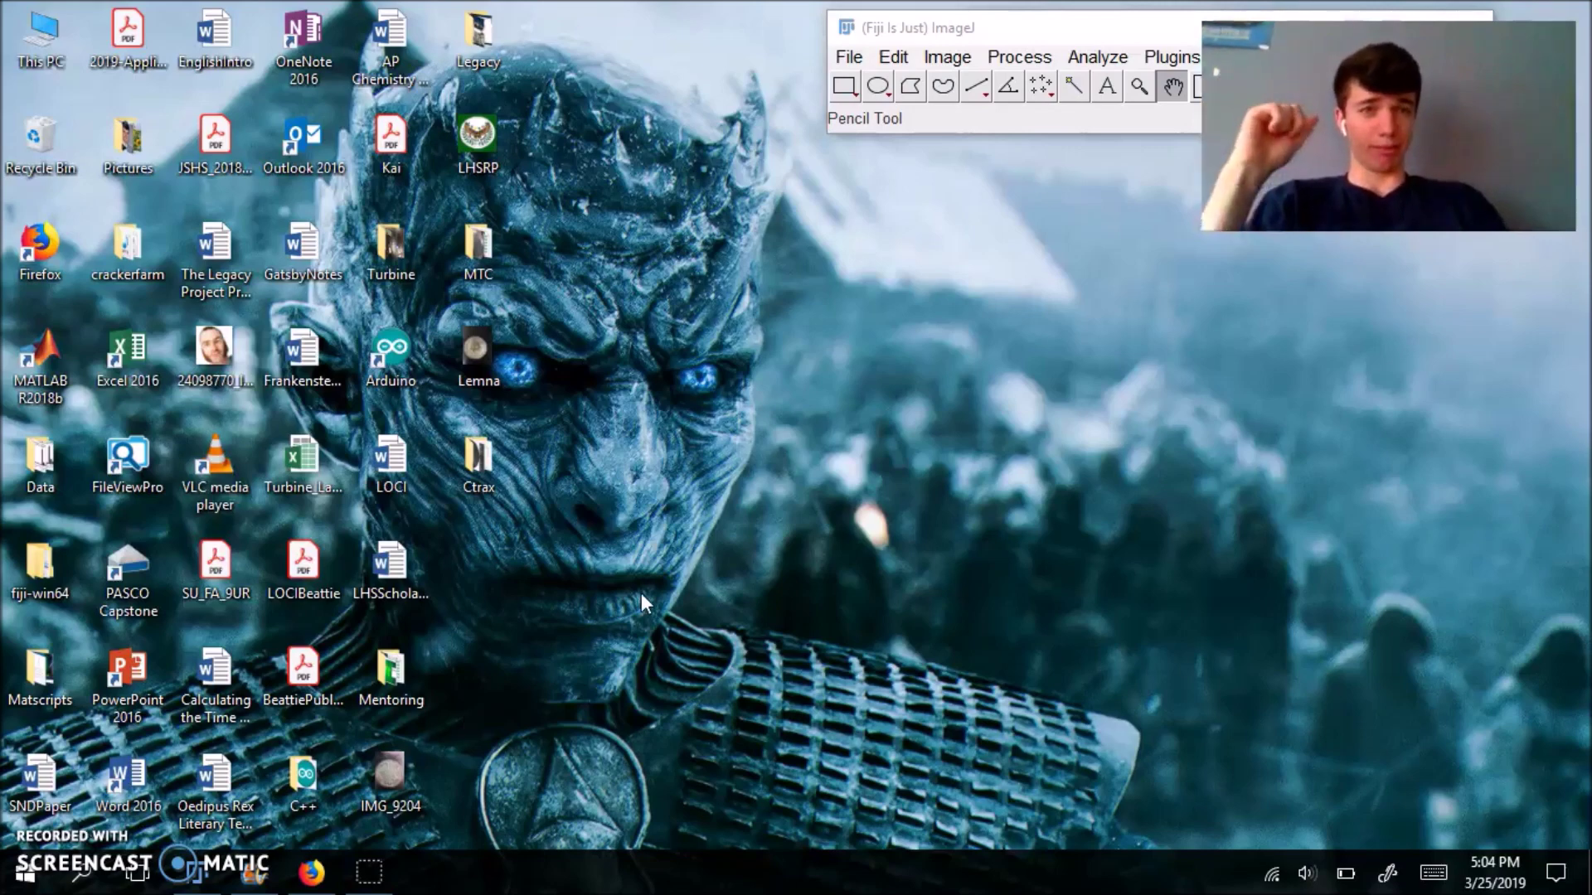
Step: Preview the Lemna photo, then open Lemna.jpg in ImageJ via File > Open
{"action": "double_click", "coordinate": [476, 357]}
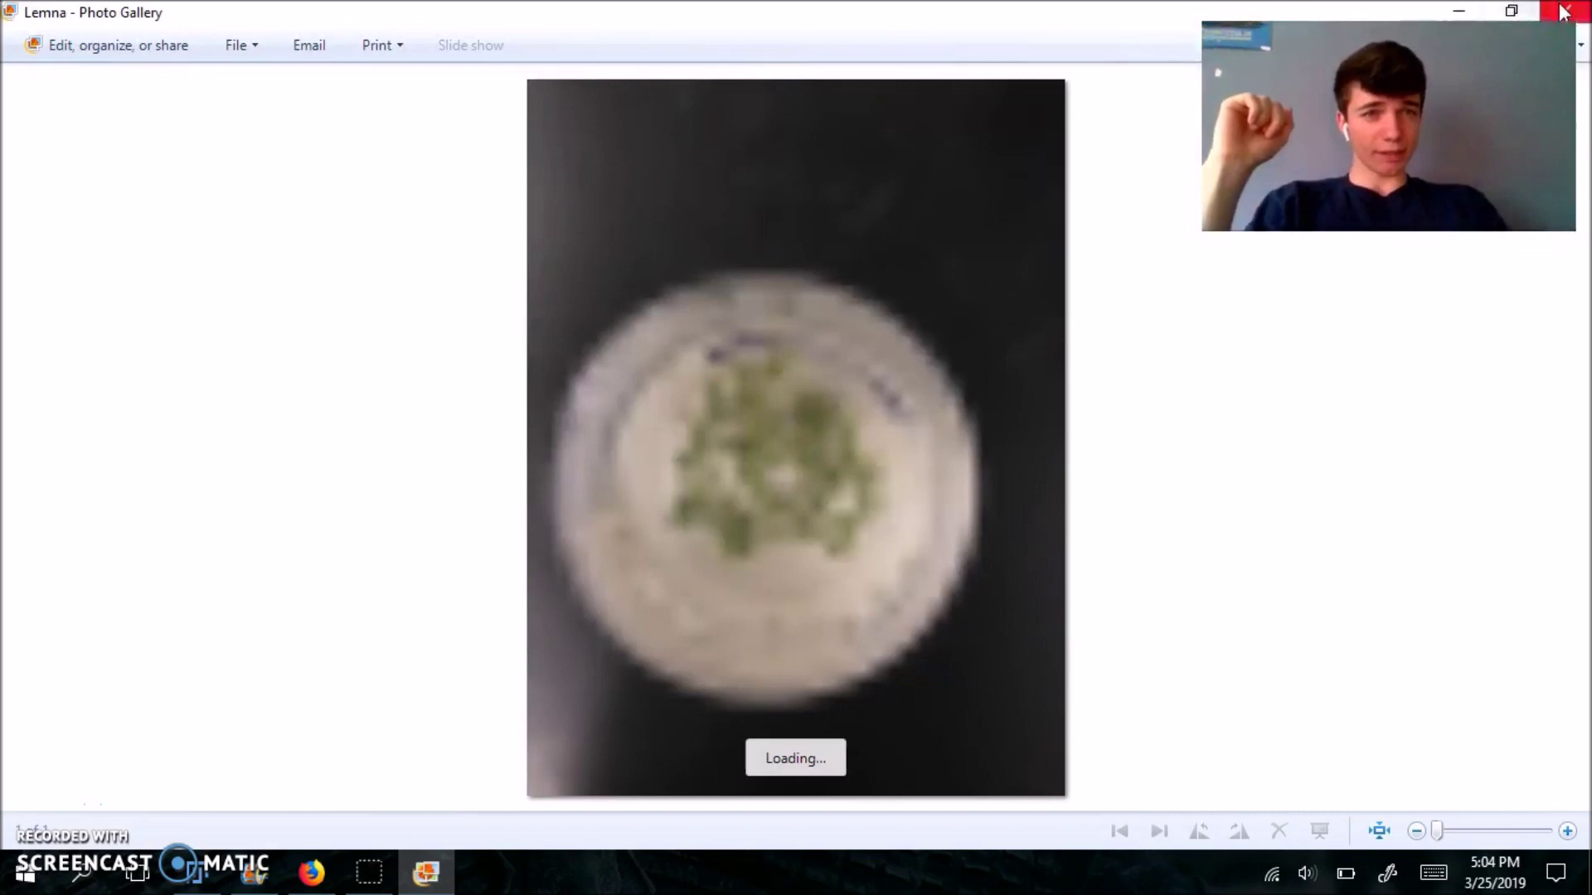
{"action": "left_click", "coordinate": [1563, 11]}
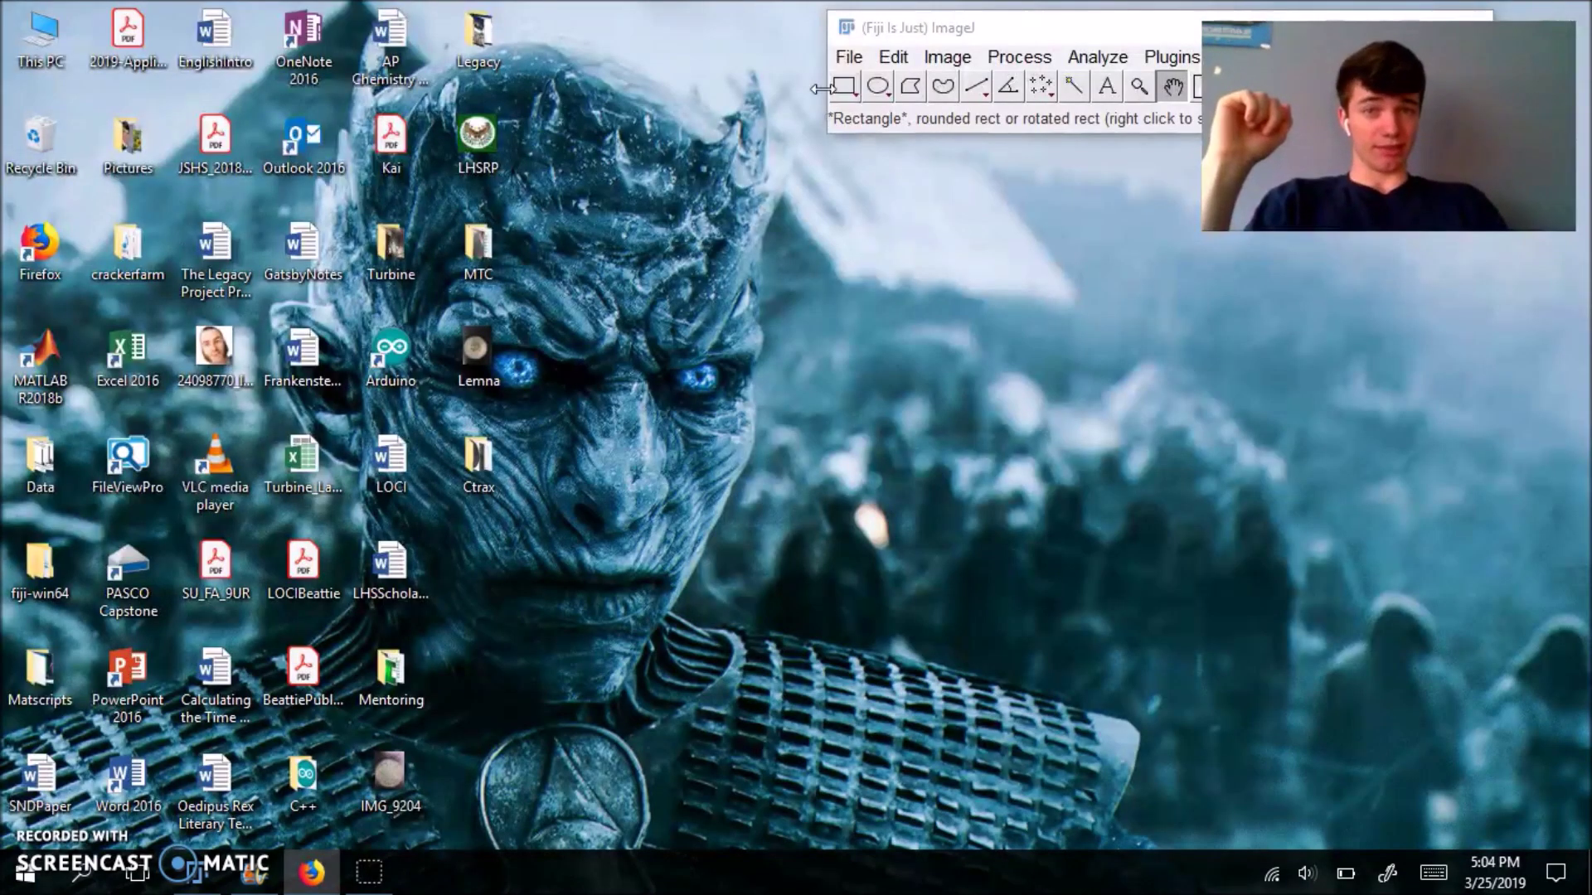
{"action": "left_click", "coordinate": [848, 56]}
{"action": "left_click", "coordinate": [789, 108]}
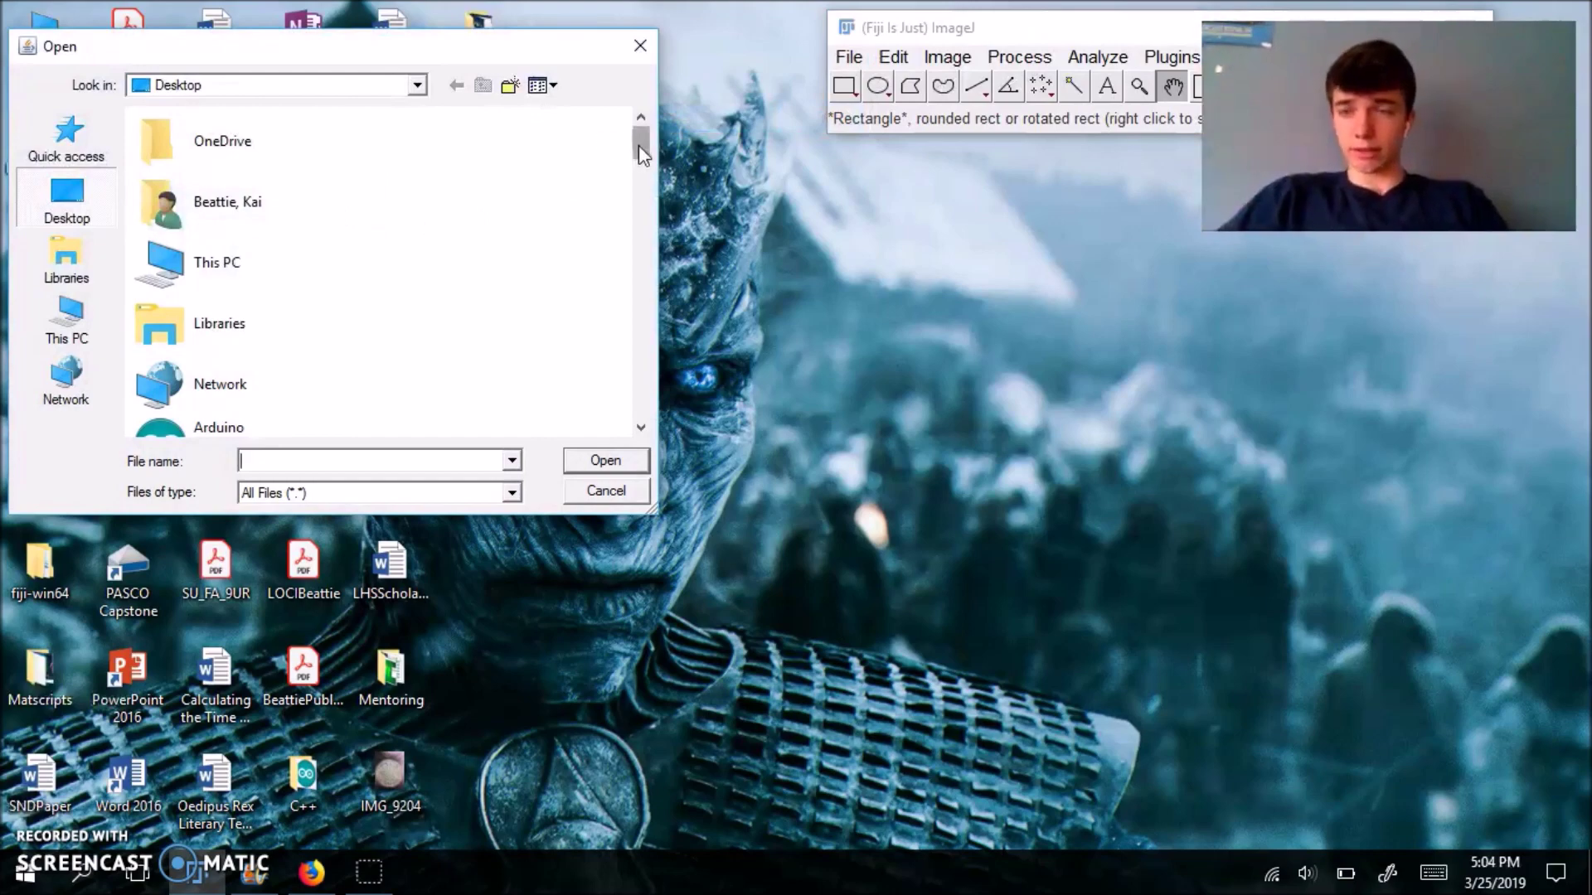
{"action": "left_click_drag", "start_coordinate": [639, 146], "coordinate": [689, 341]}
{"action": "left_click", "coordinate": [301, 192]}
{"action": "left_click", "coordinate": [582, 461]}
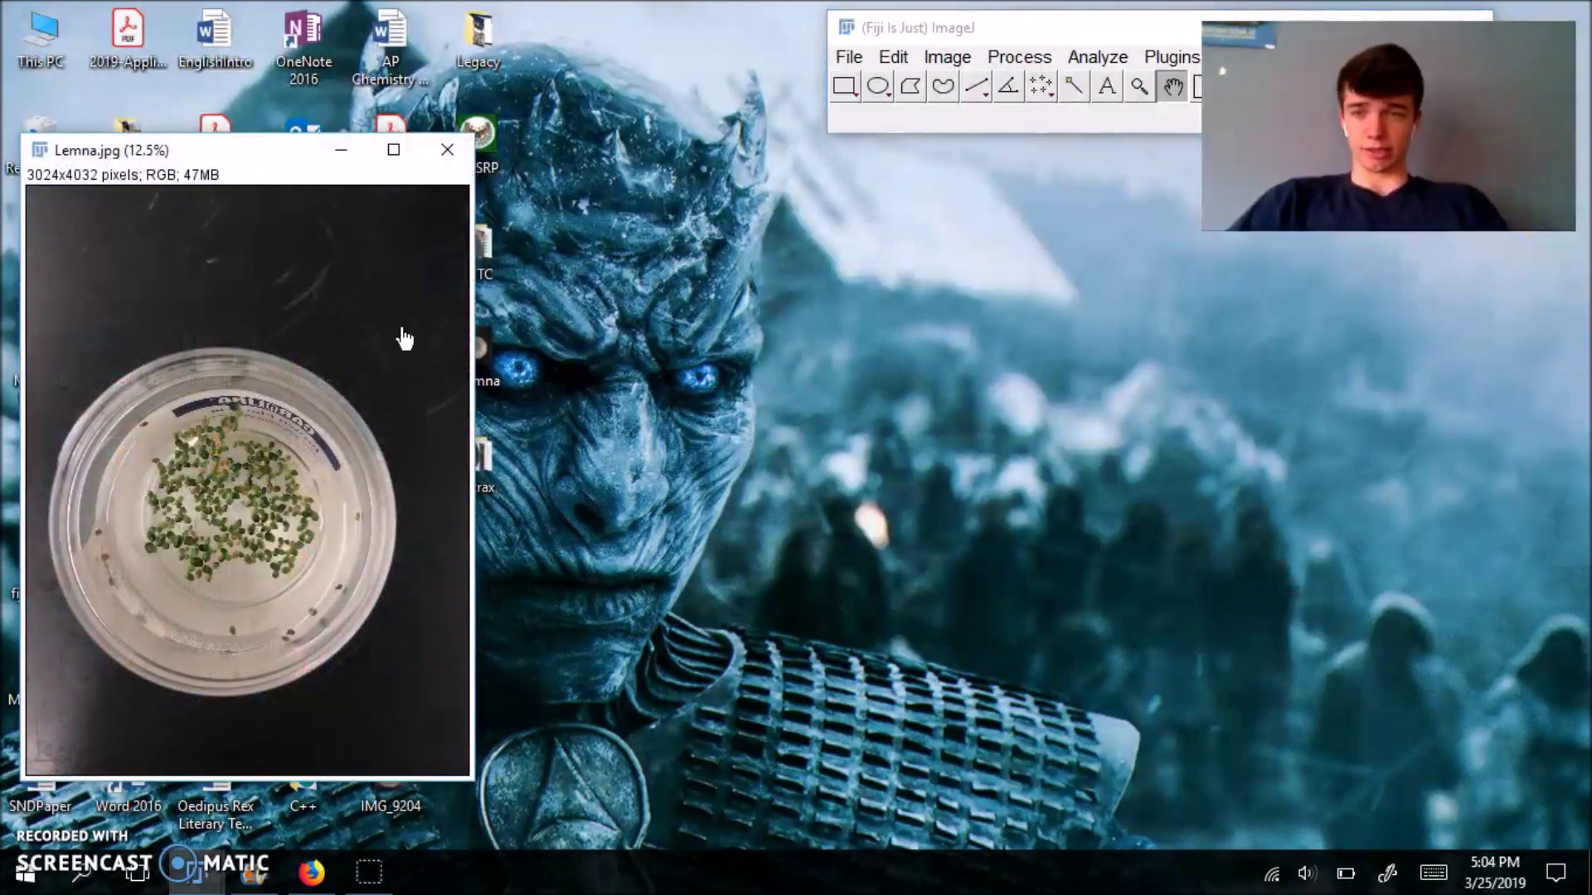
Step: Fit an oval selection to the dish interior and clear everything outside it to black
{"action": "left_click_drag", "start_coordinate": [262, 162], "coordinate": [528, 143]}
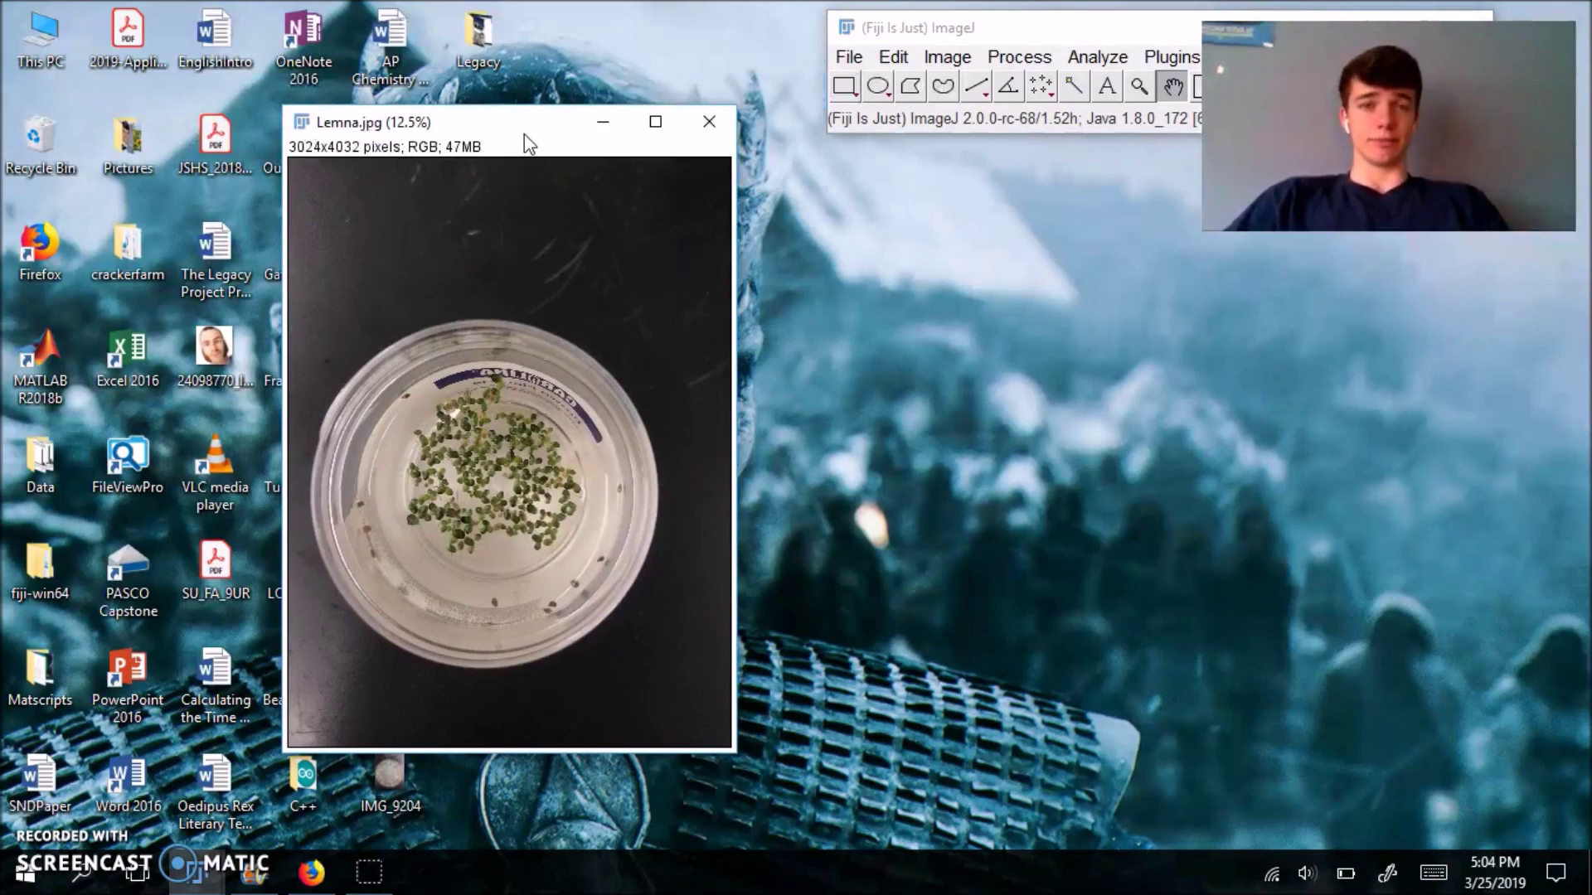
{"action": "left_click", "coordinate": [876, 86]}
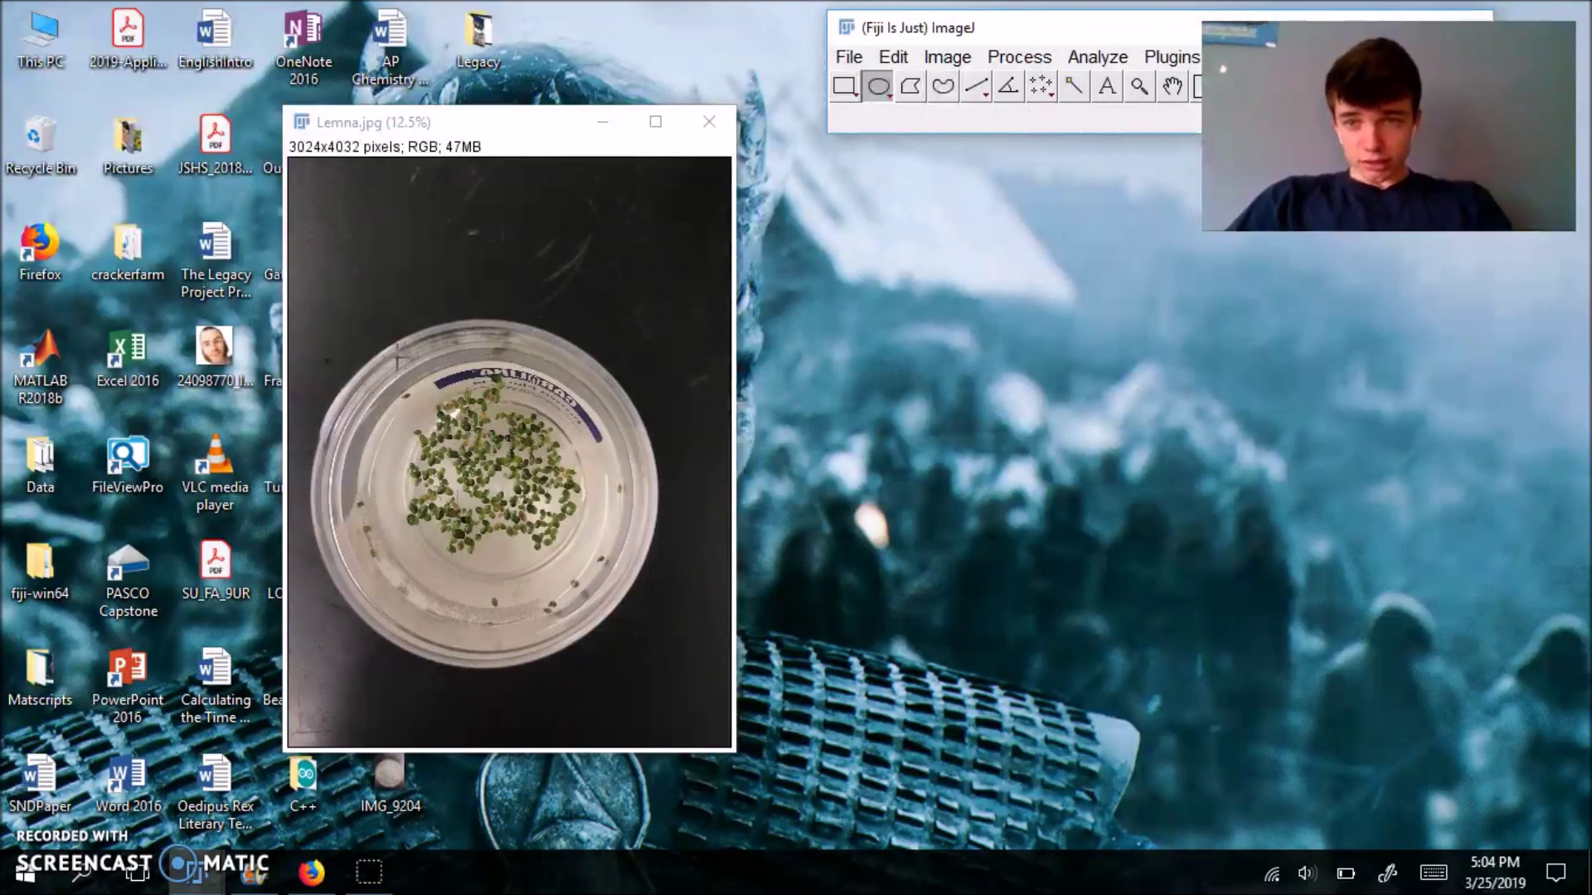
{"action": "left_click_drag", "start_coordinate": [351, 370], "coordinate": [611, 622]}
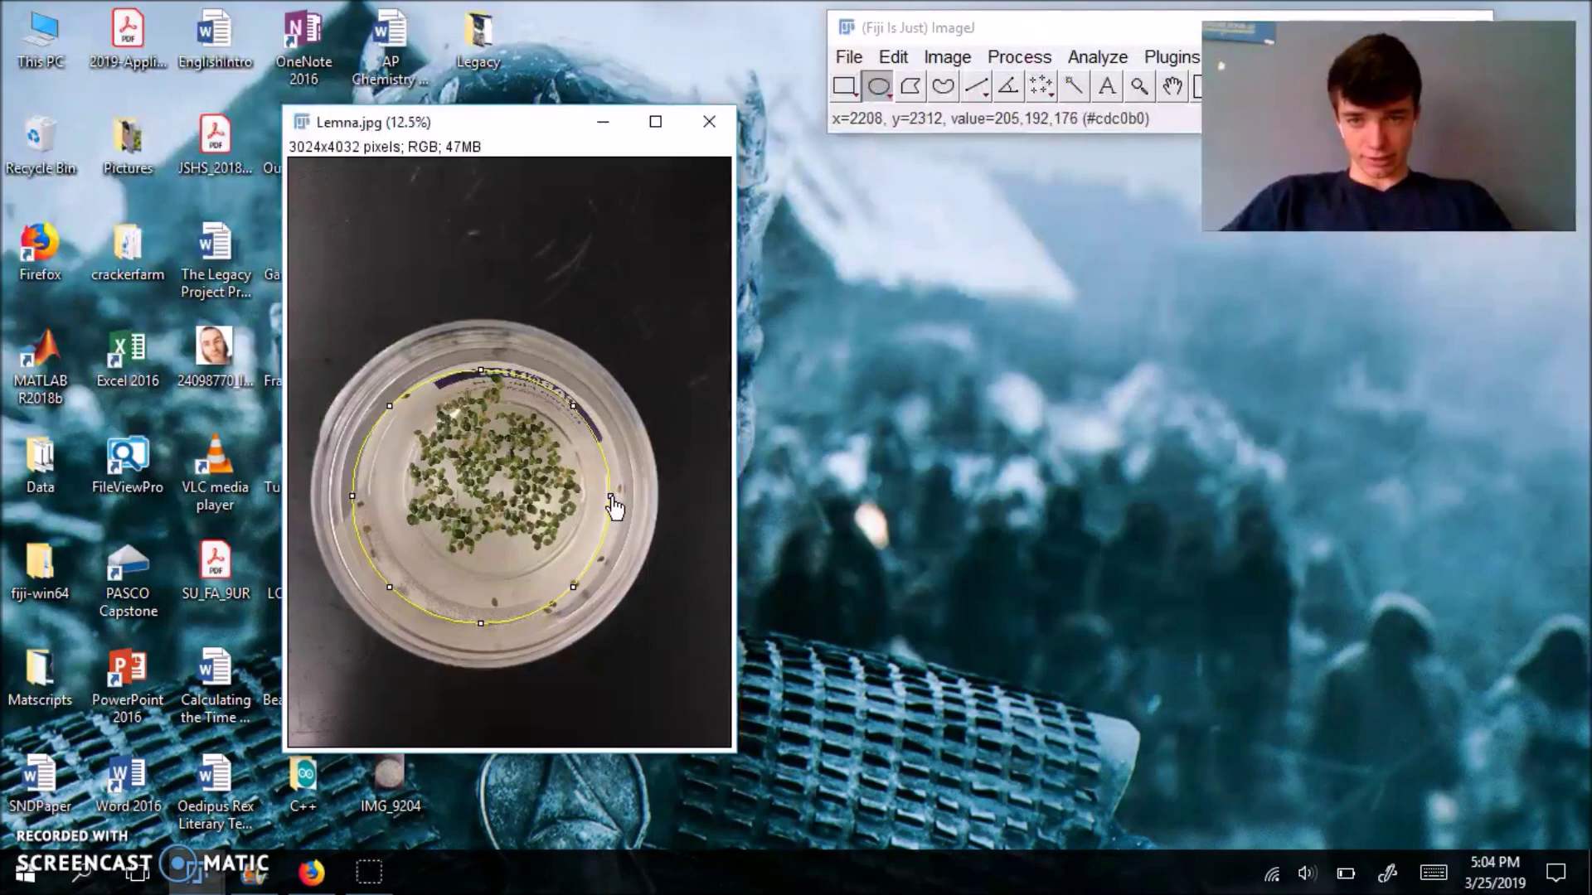
{"action": "left_click_drag", "start_coordinate": [611, 501], "coordinate": [623, 503]}
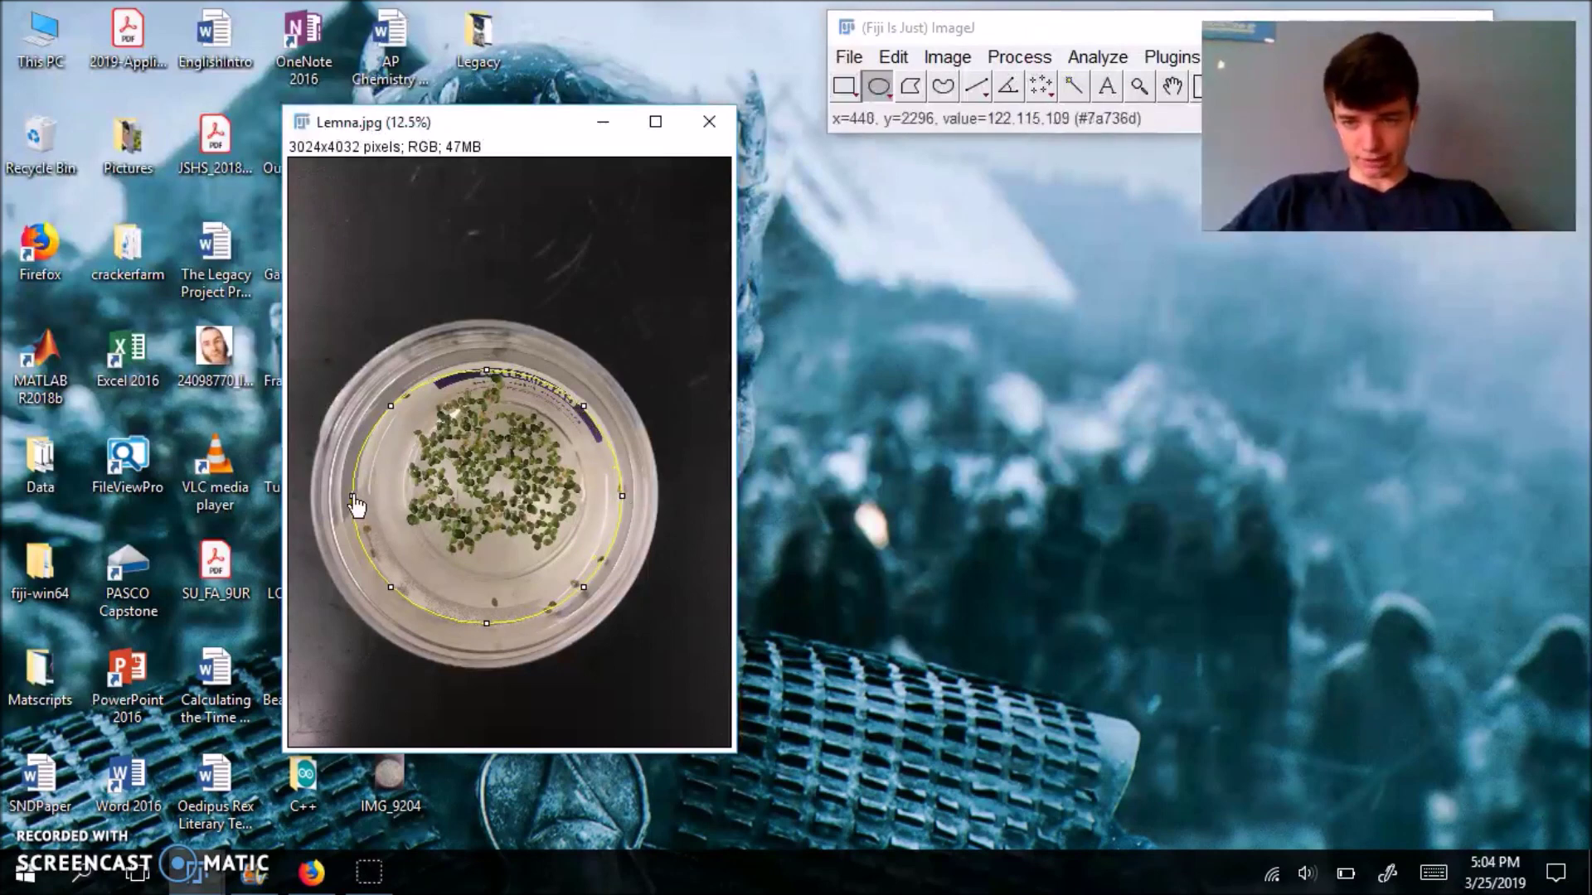
{"action": "left_click_drag", "start_coordinate": [355, 502], "coordinate": [356, 496]}
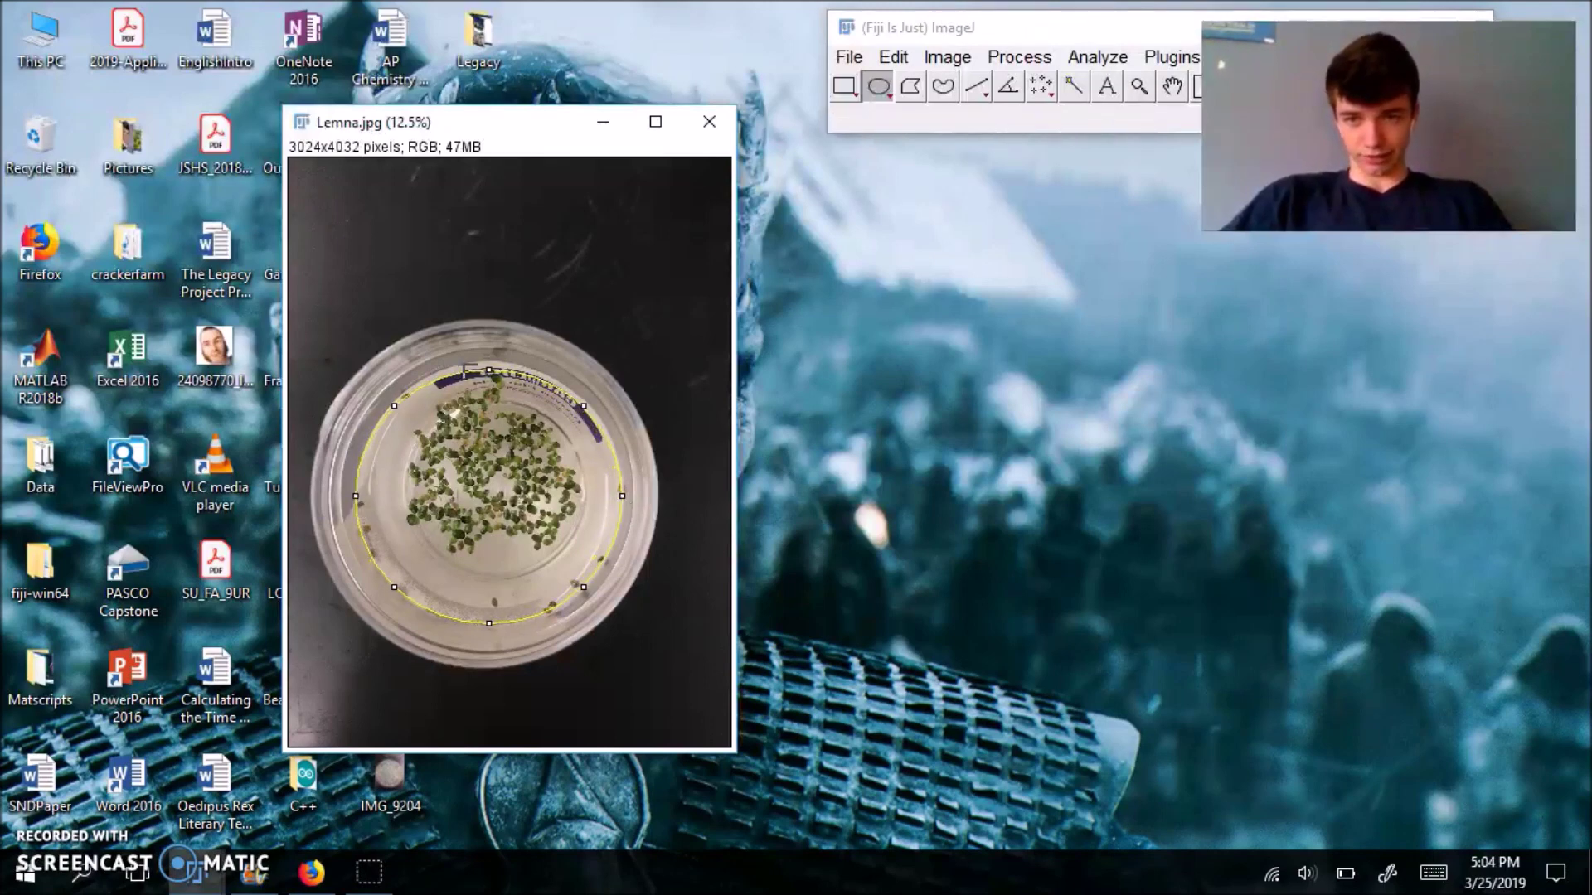
{"action": "left_click_drag", "start_coordinate": [489, 371], "coordinate": [489, 372]}
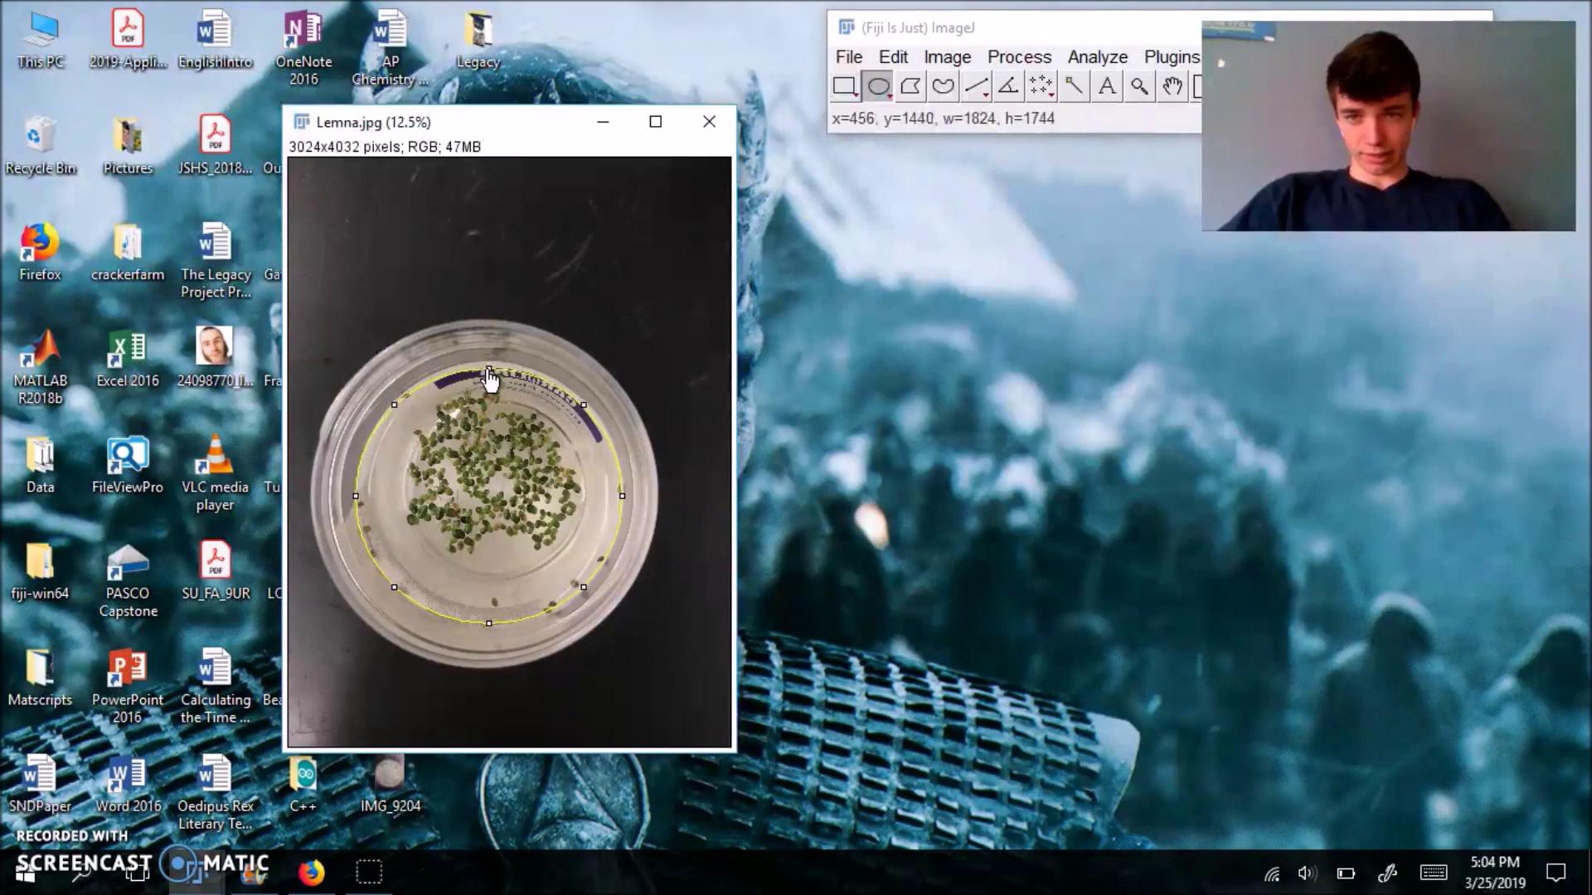
{"action": "left_click", "coordinate": [892, 58]}
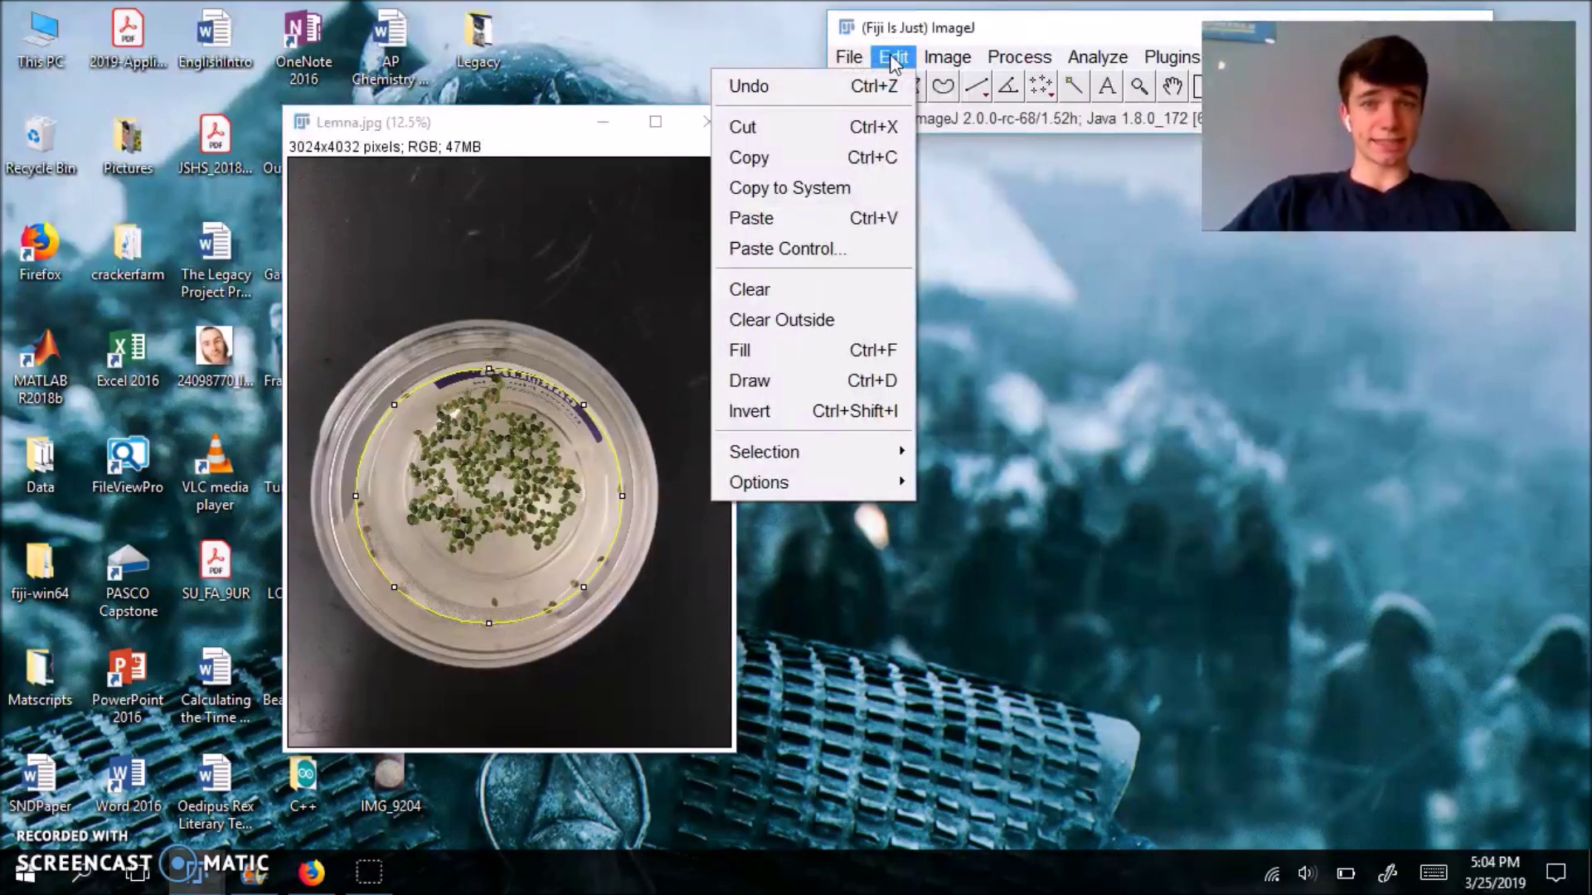
{"action": "left_click", "coordinate": [810, 332]}
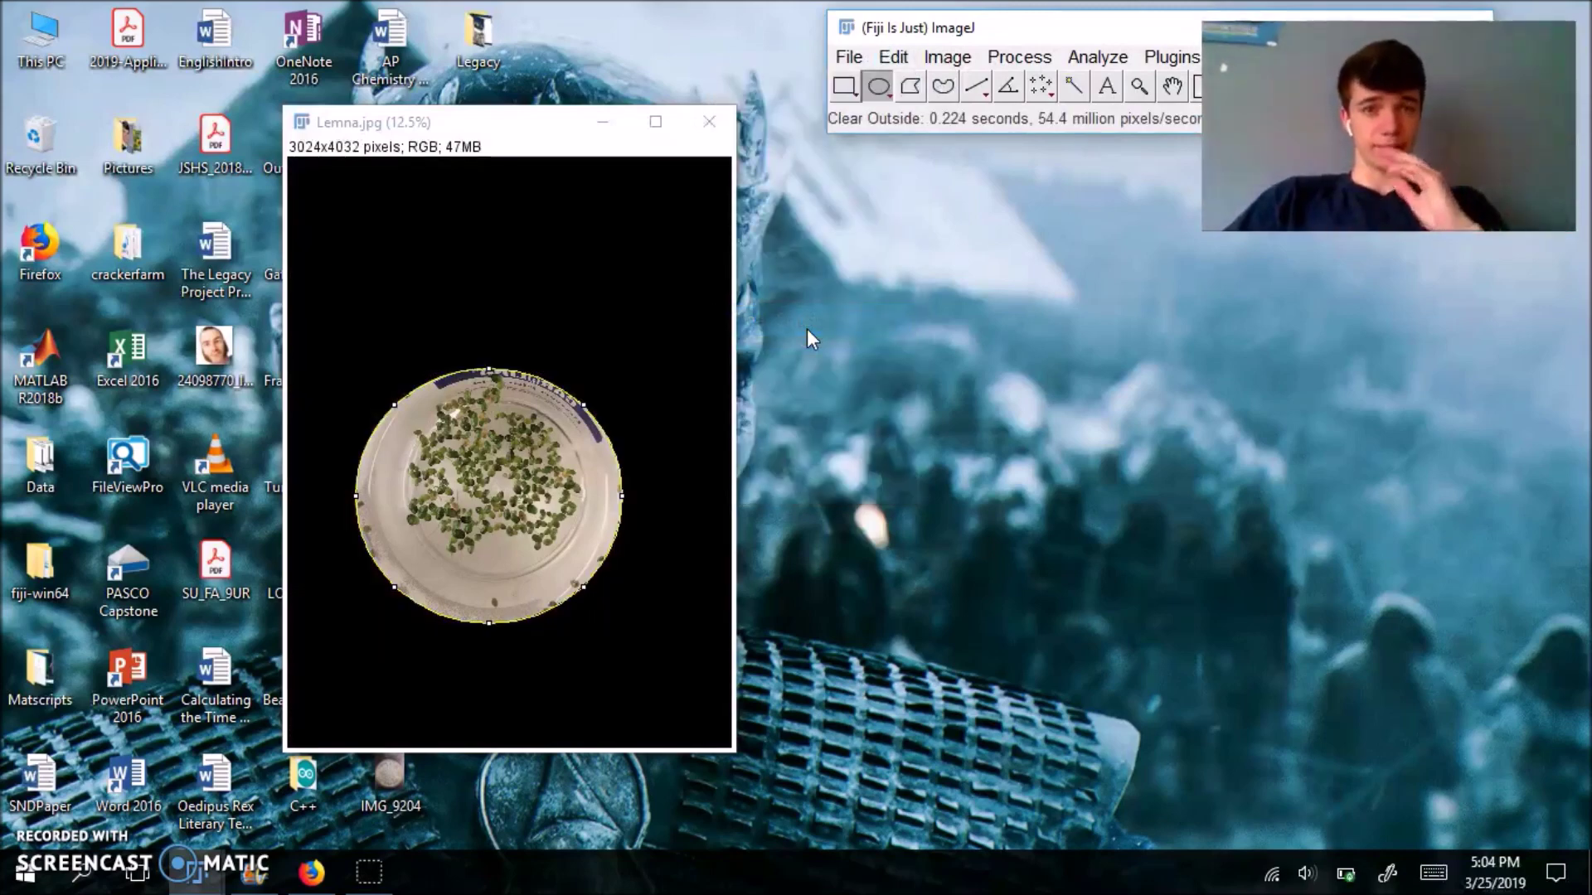
{"action": "left_click", "coordinate": [1139, 85]}
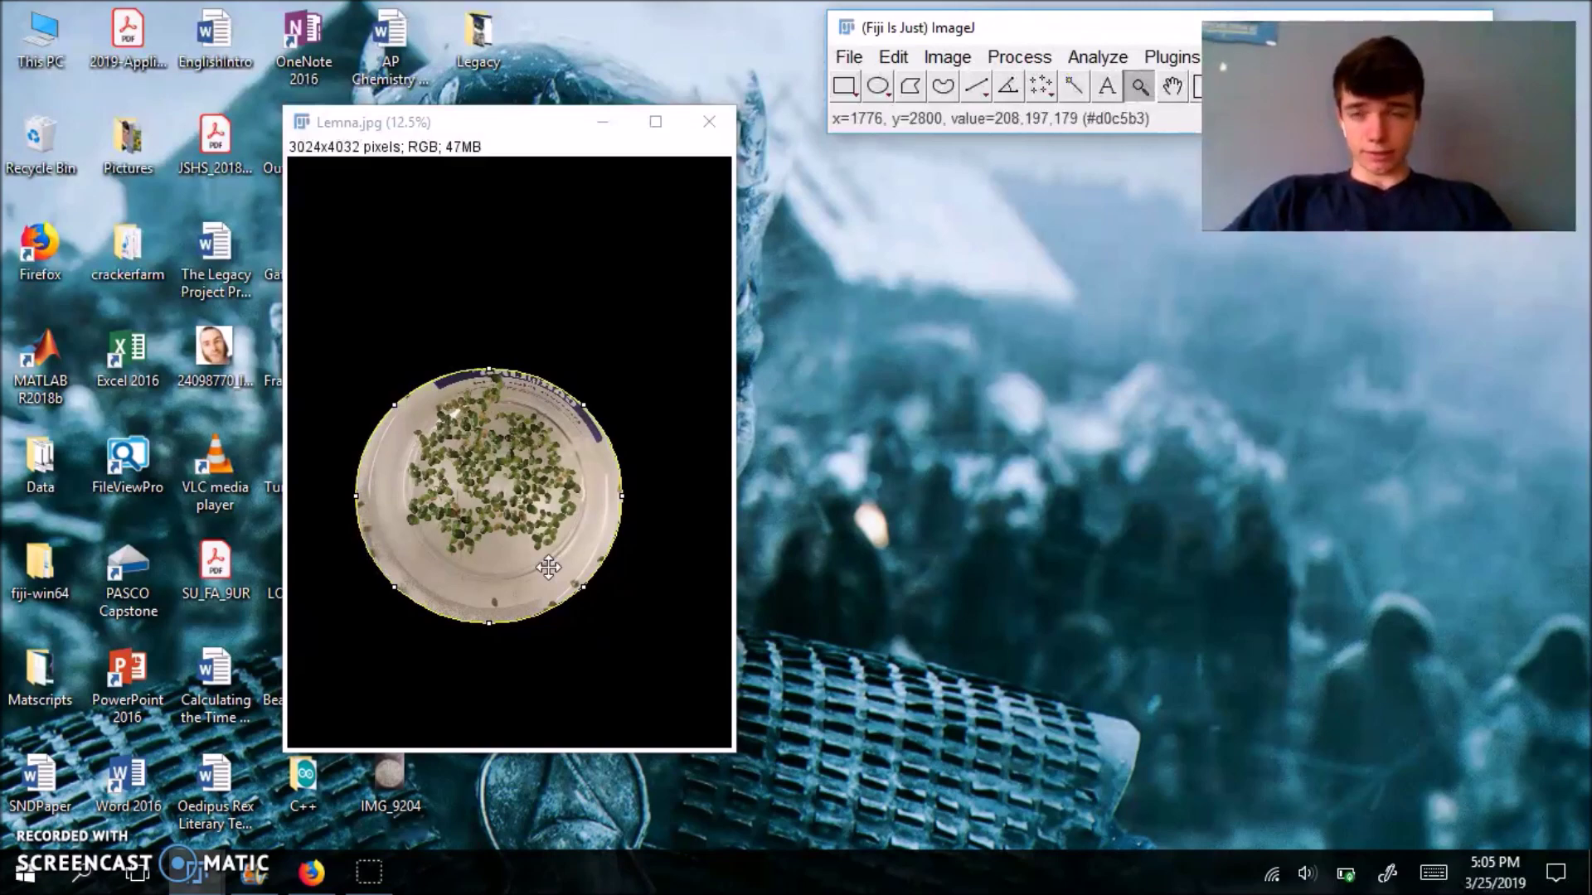
Step: Trace the labelled top rim with a freehand selection, cut it to black, and zoom back out
{"action": "left_click", "coordinate": [493, 536]}
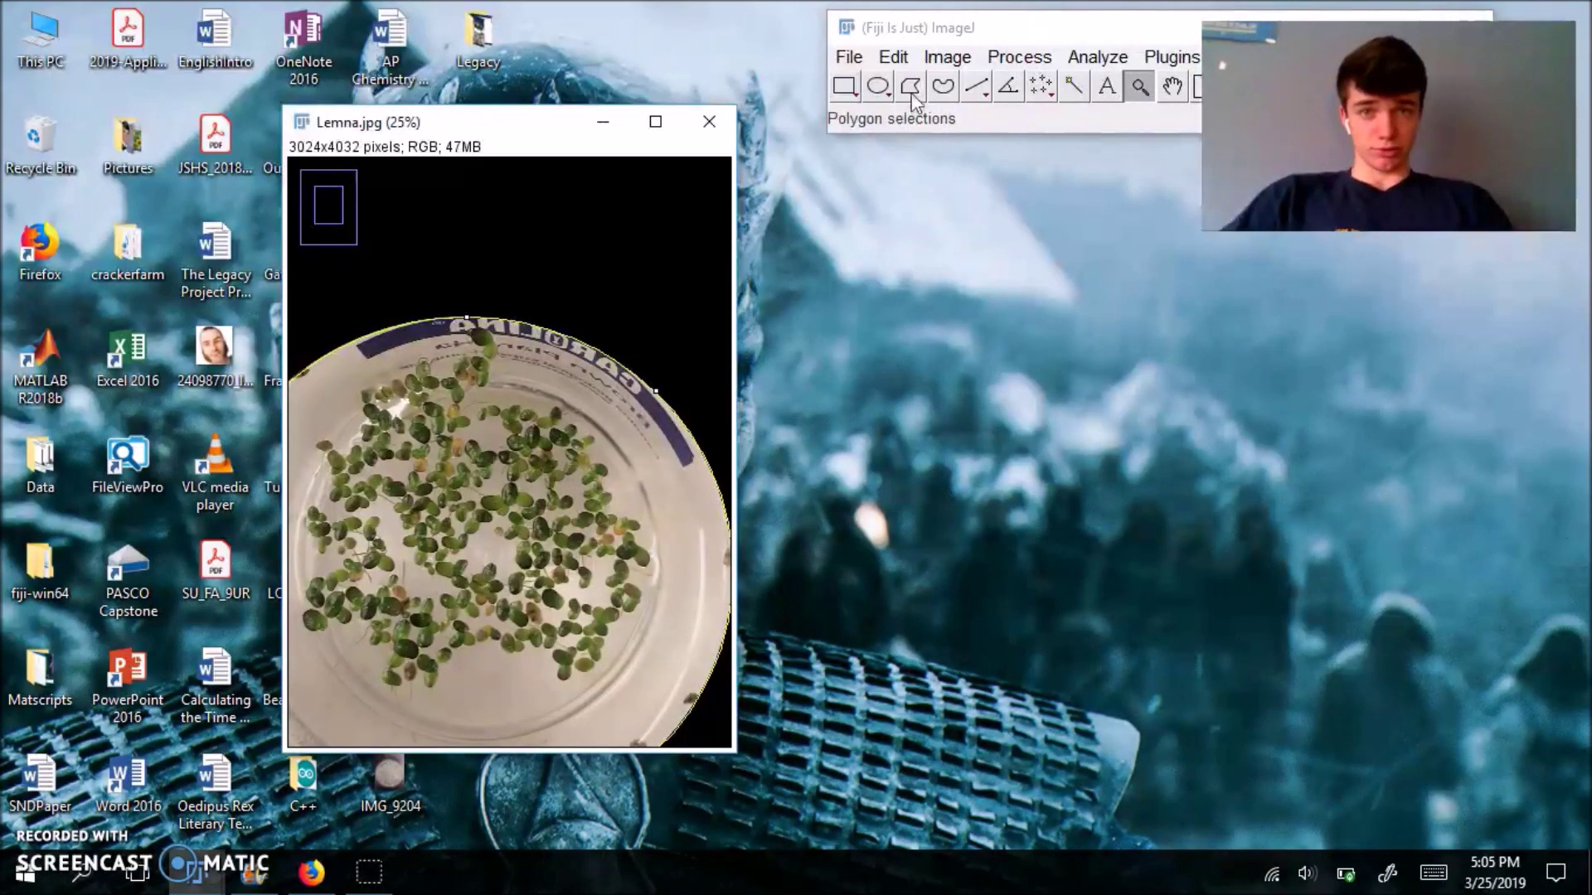
{"action": "left_click", "coordinate": [943, 86]}
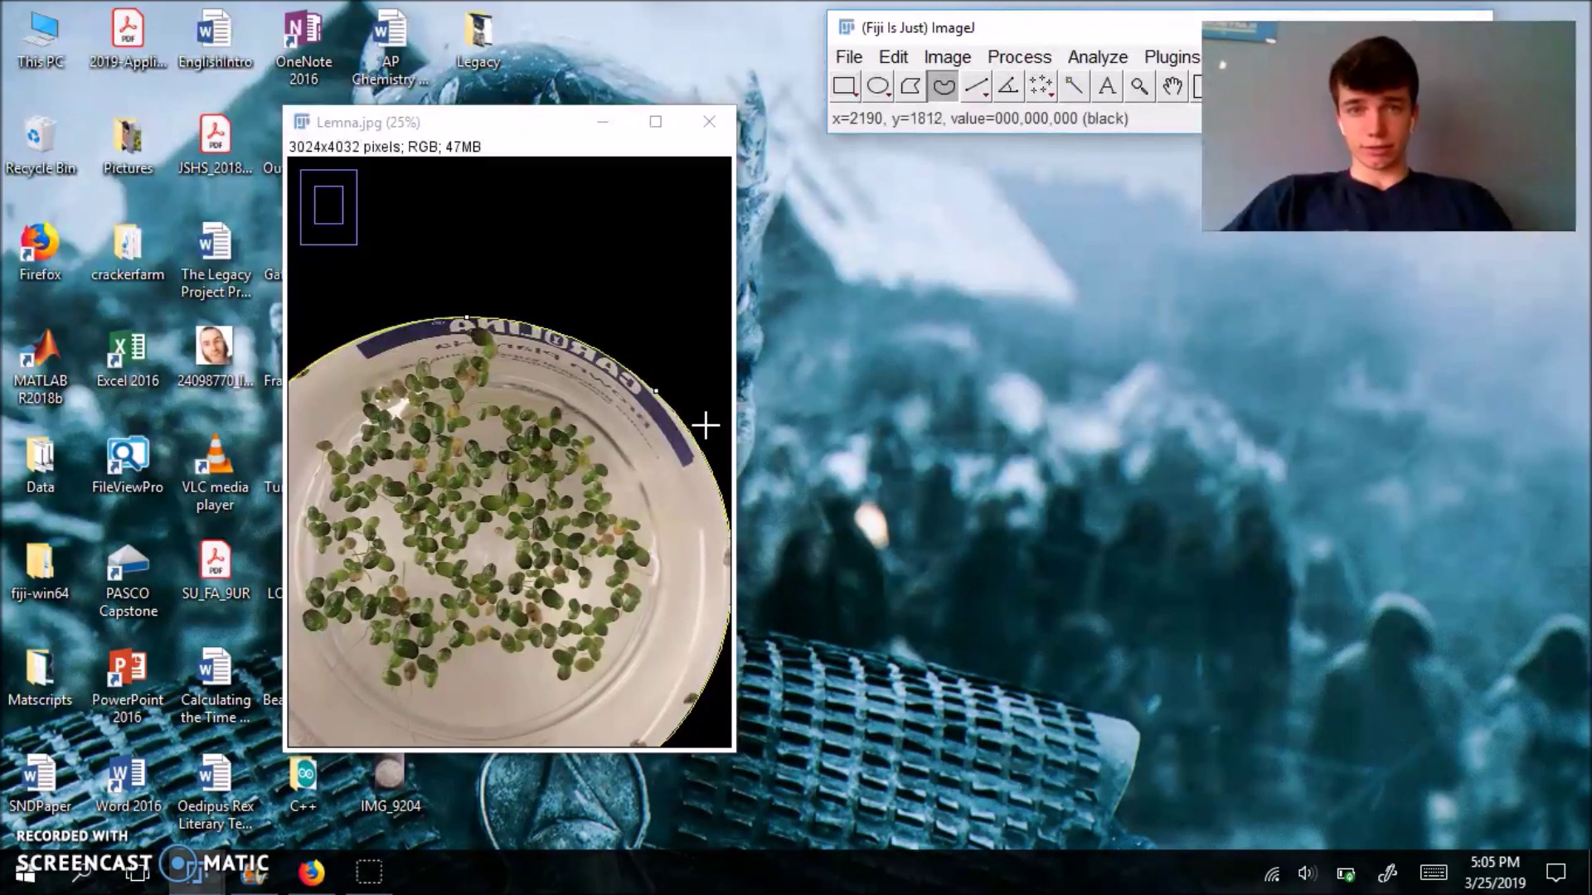
{"action": "left_click_drag", "start_coordinate": [701, 416], "coordinate": [705, 446]}
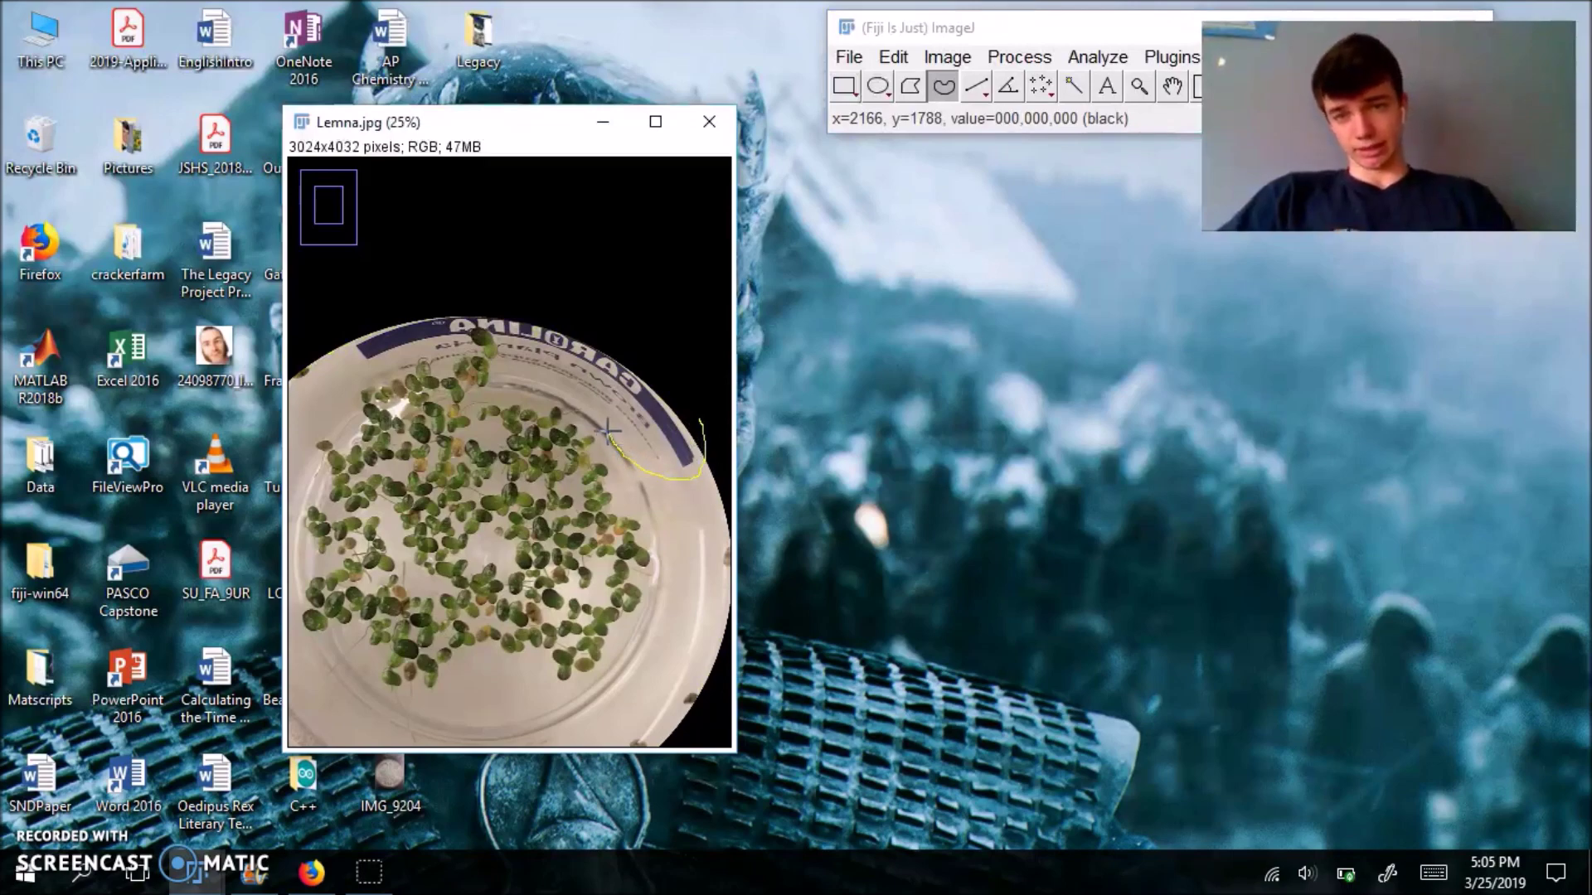
{"action": "left_click_drag", "start_coordinate": [607, 430], "coordinate": [579, 402]}
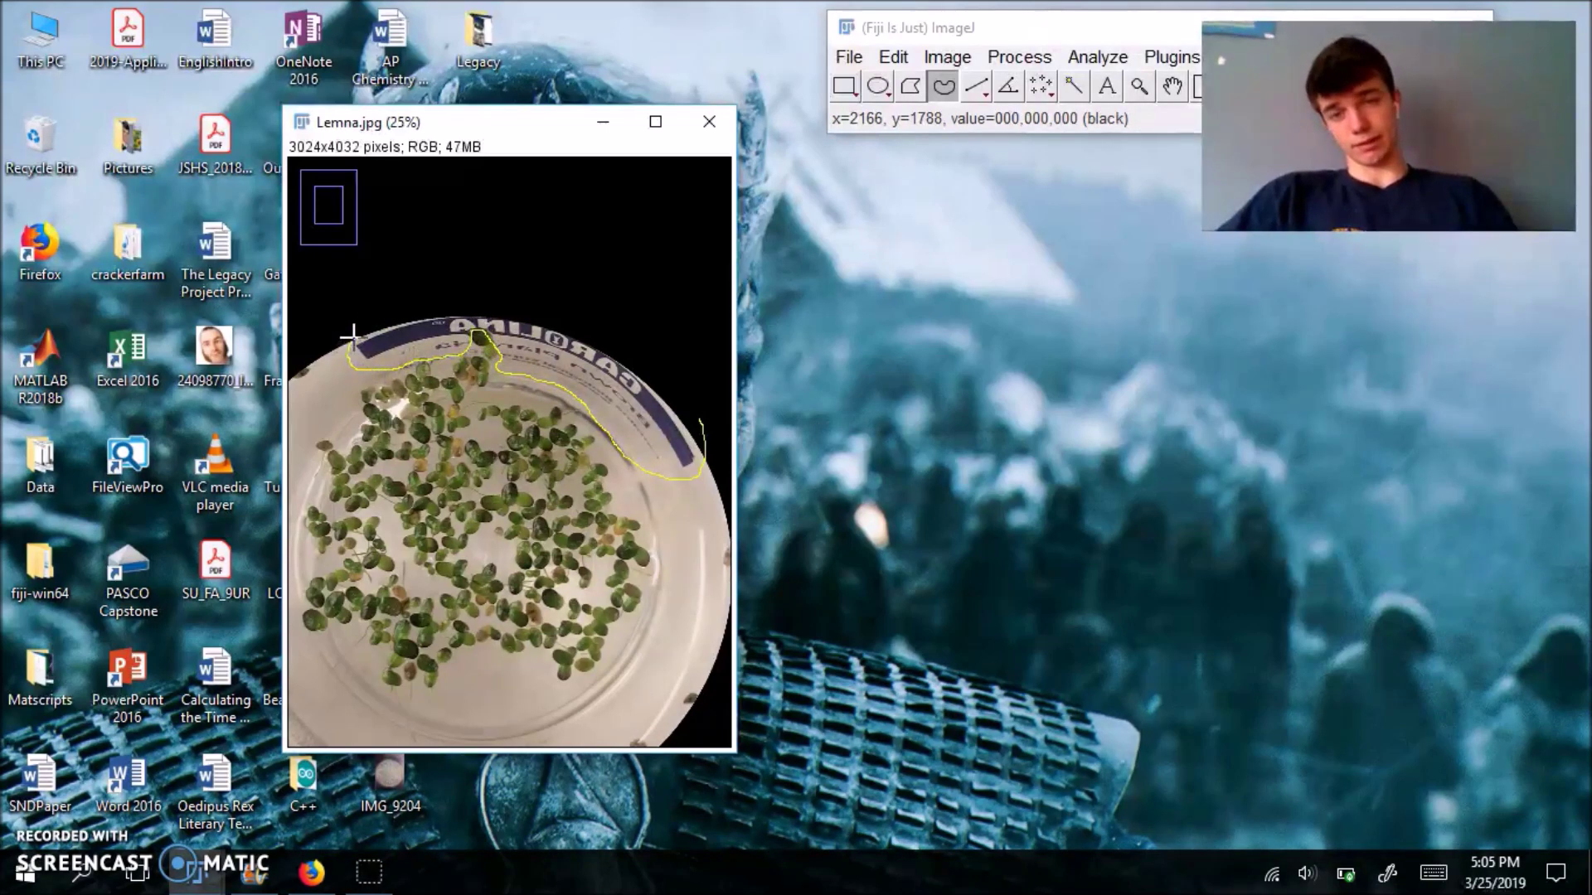
{"action": "mouse_move", "coordinate": [352, 335]}
{"action": "left_mouse_down"}
{"action": "mouse_move", "coordinate": [385, 304]}
{"action": "mouse_move", "coordinate": [476, 289]}
{"action": "mouse_move", "coordinate": [614, 328]}
{"action": "mouse_move", "coordinate": [673, 381]}
{"action": "left_mouse_up"}
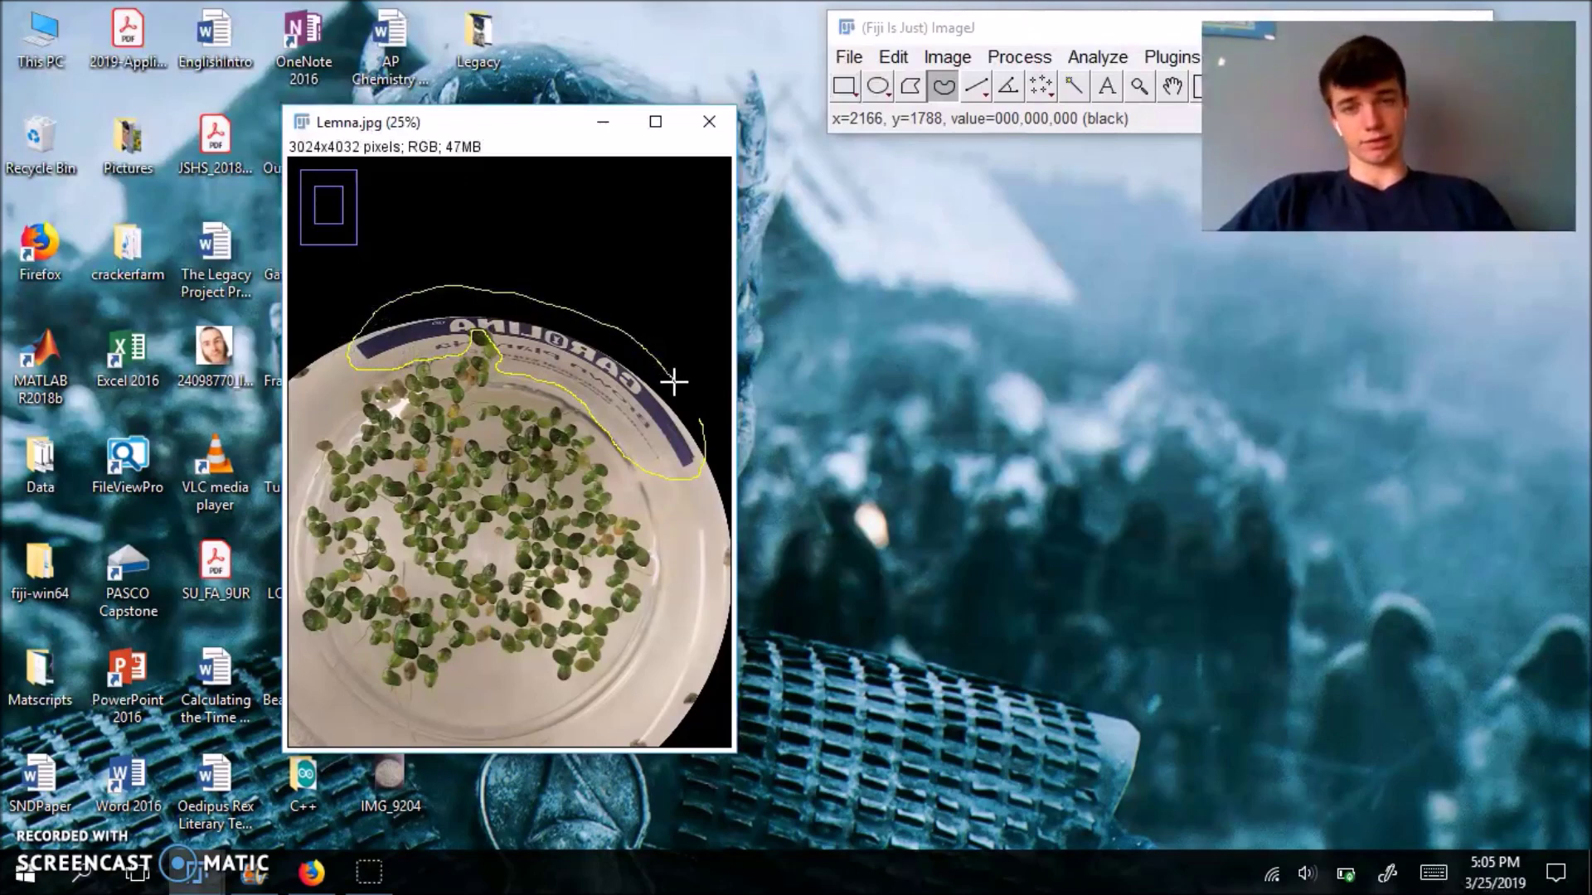
{"action": "left_click", "coordinate": [889, 61]}
{"action": "left_click", "coordinate": [849, 124]}
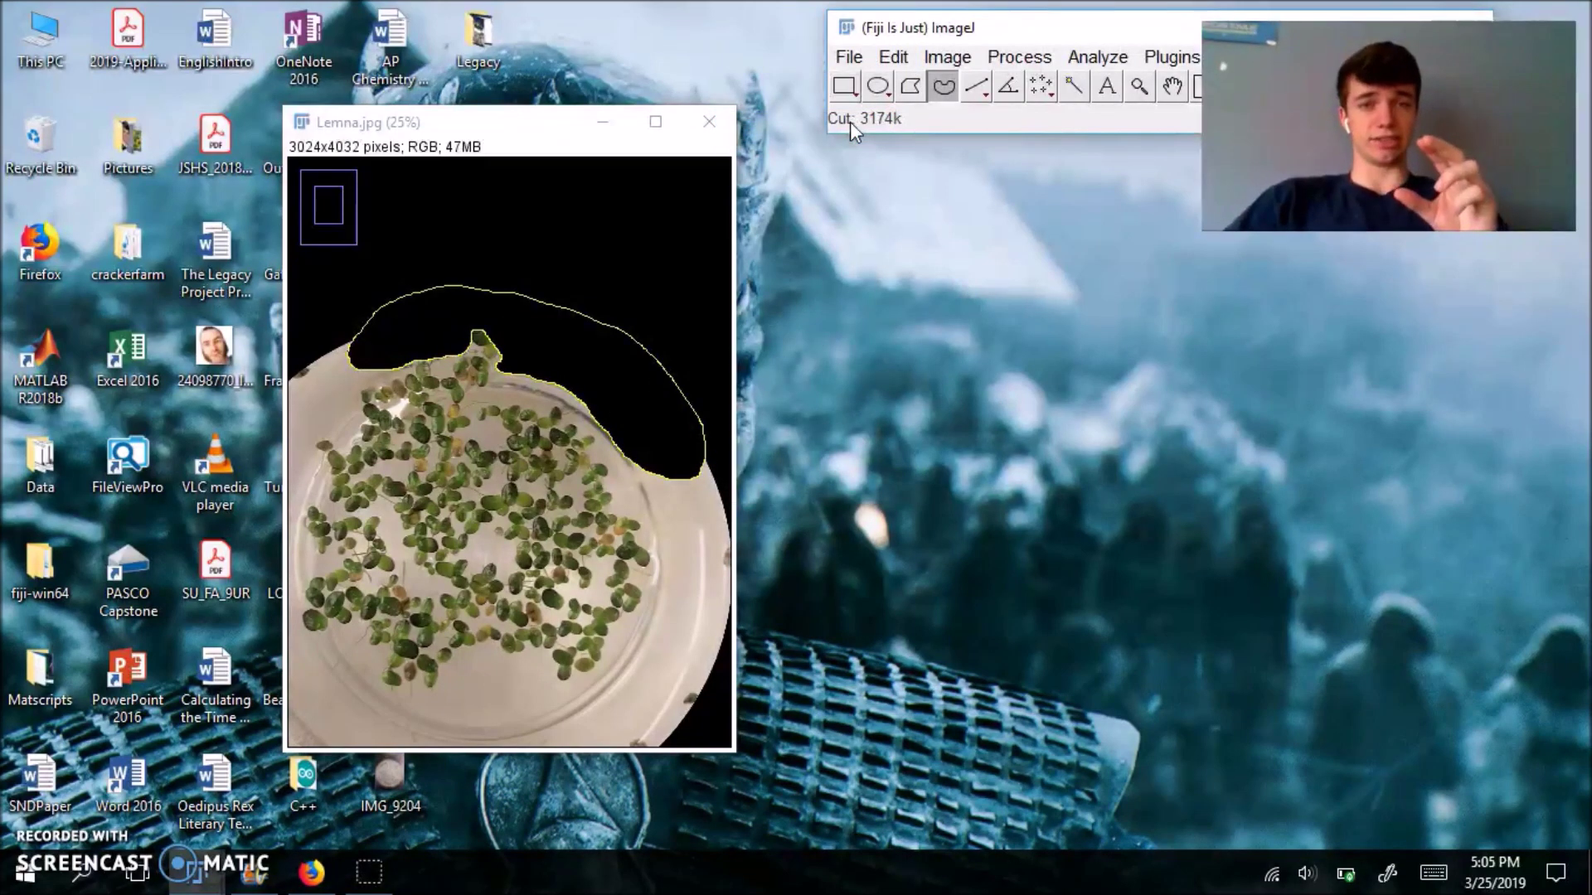
{"action": "left_click", "coordinate": [1140, 86]}
{"action": "right_click", "coordinate": [515, 387]}
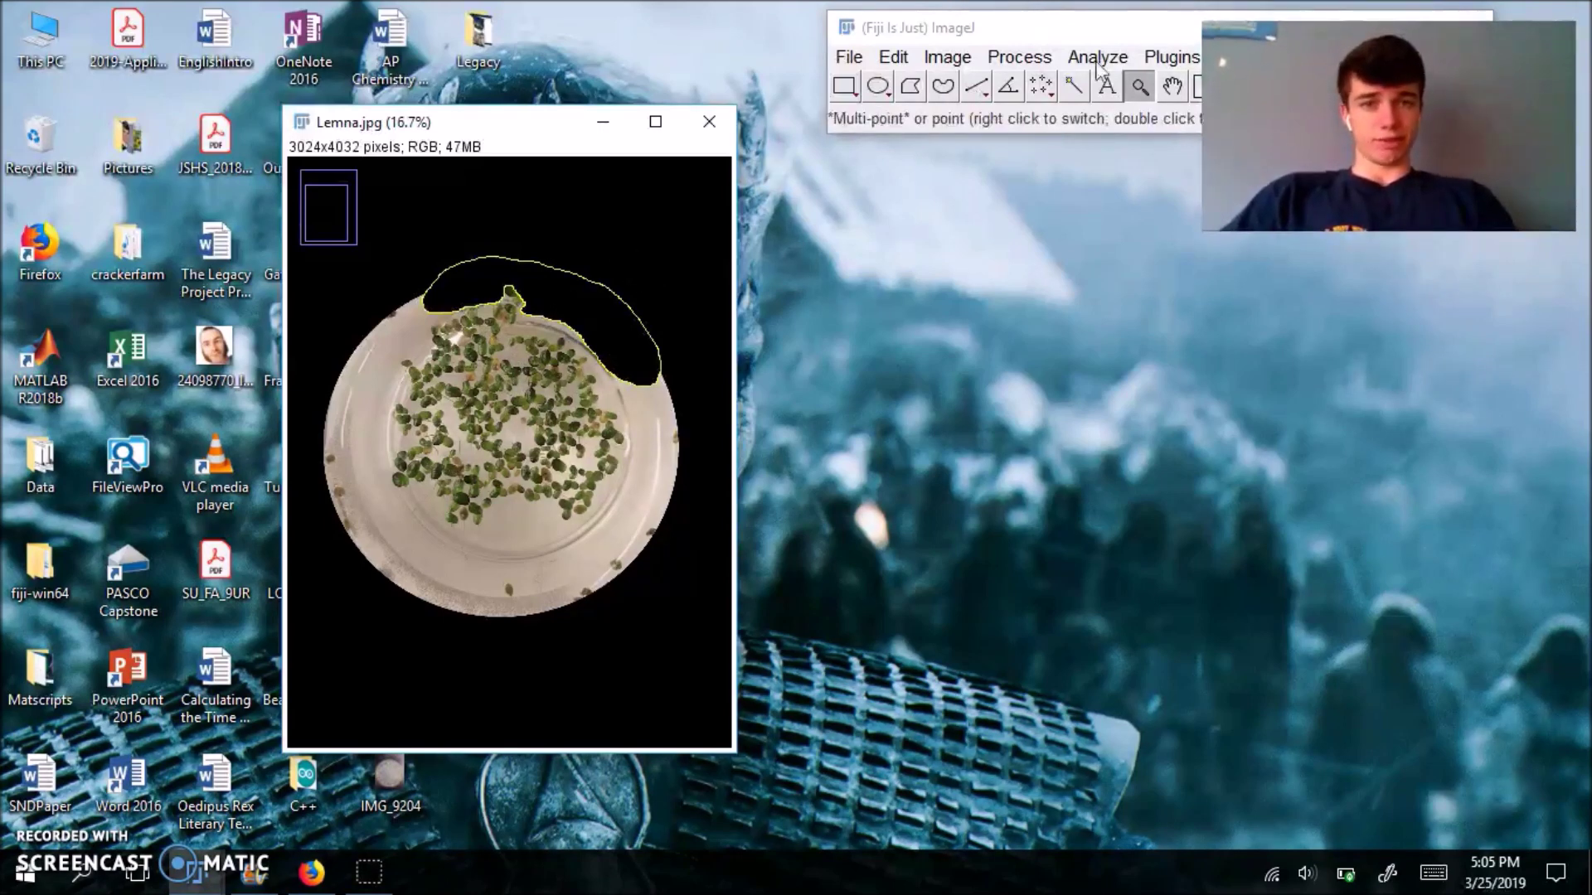
{"action": "left_click", "coordinate": [1172, 83]}
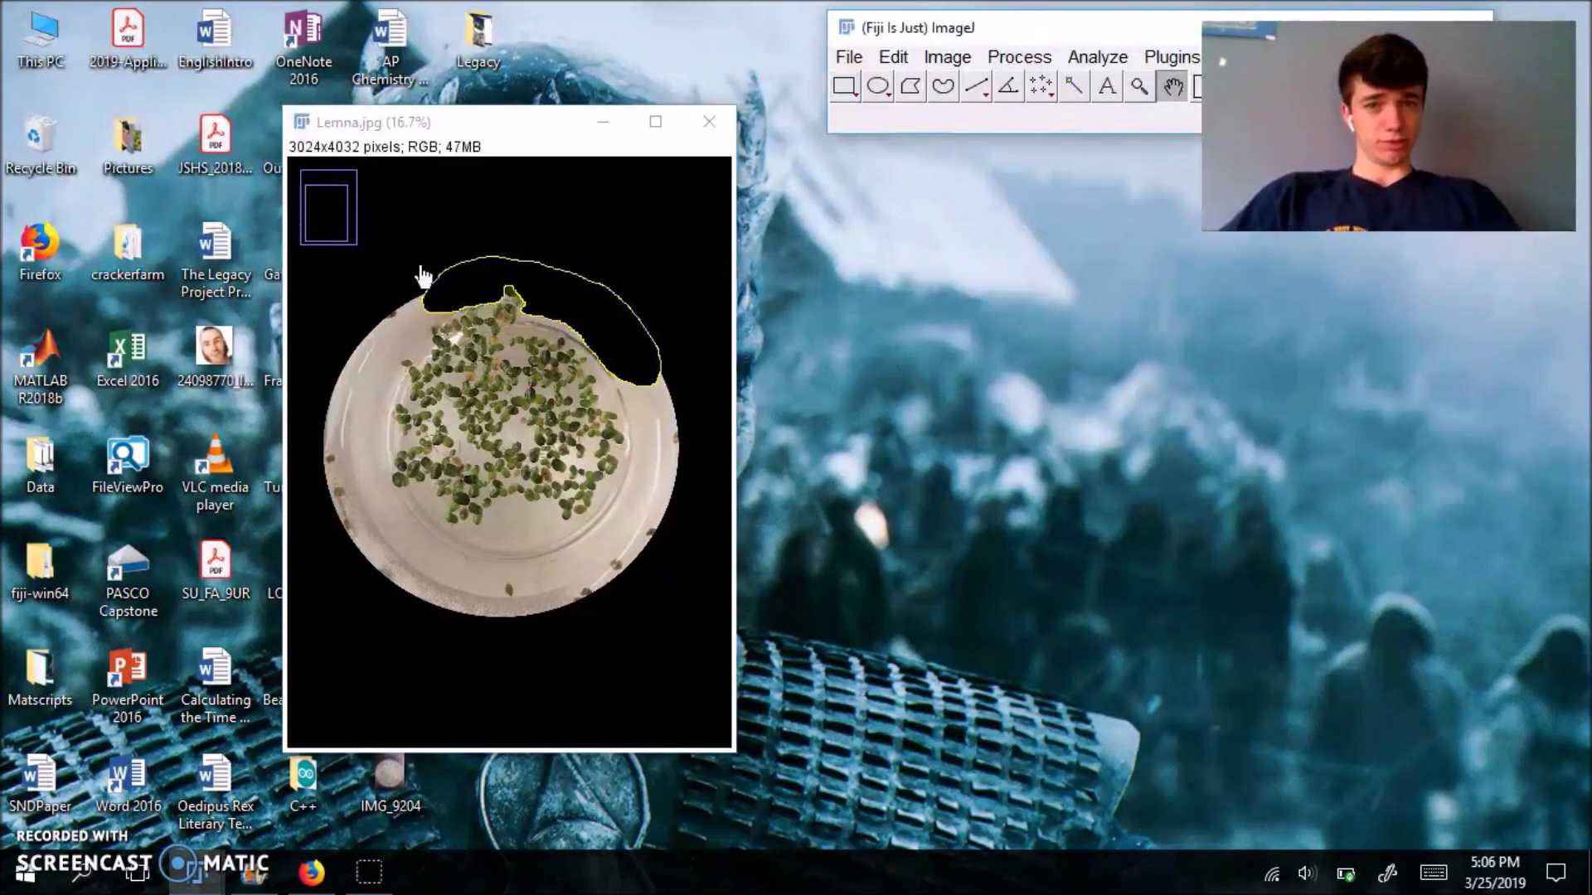
Step: Duplicate the selected region, discard that copy, and drop the freehand selection with a short line
{"action": "right_click", "coordinate": [588, 253]}
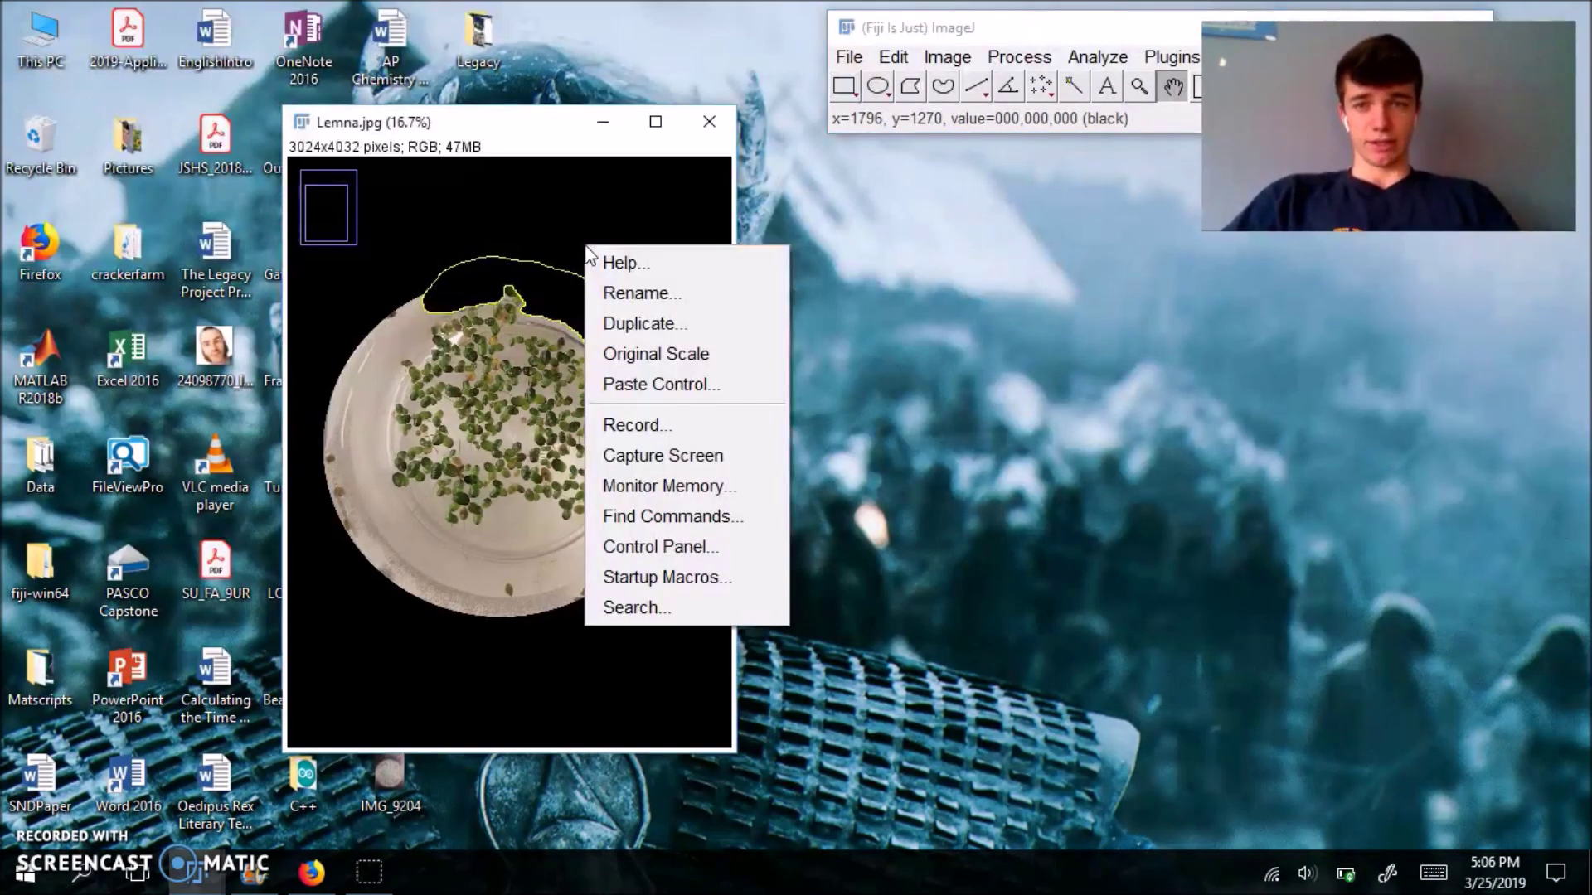
{"action": "left_click", "coordinate": [640, 321]}
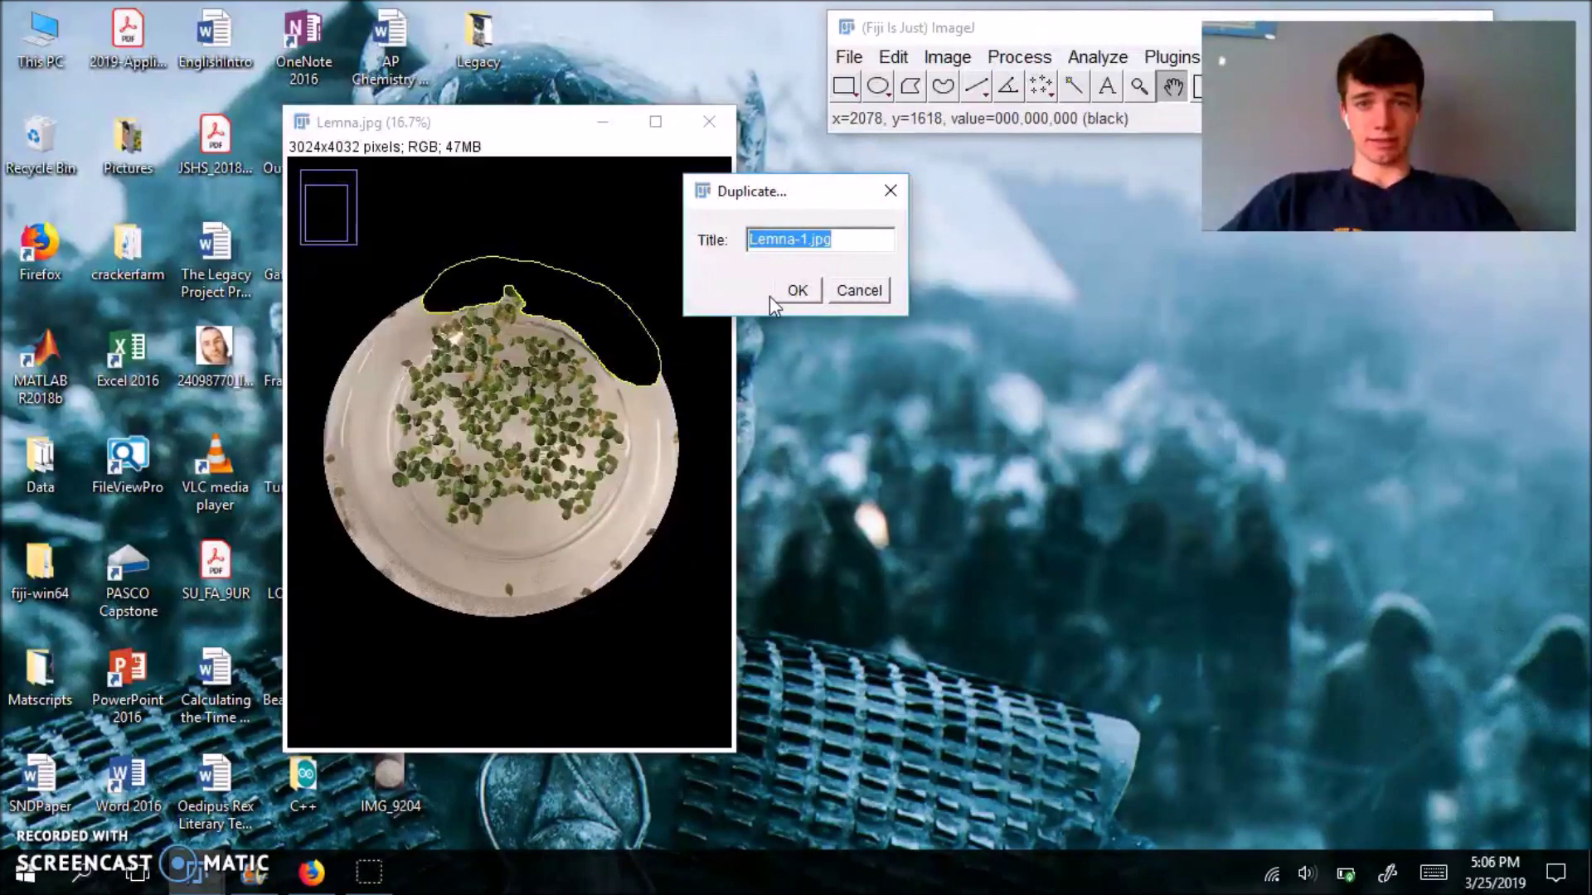
{"action": "left_click", "coordinate": [772, 294]}
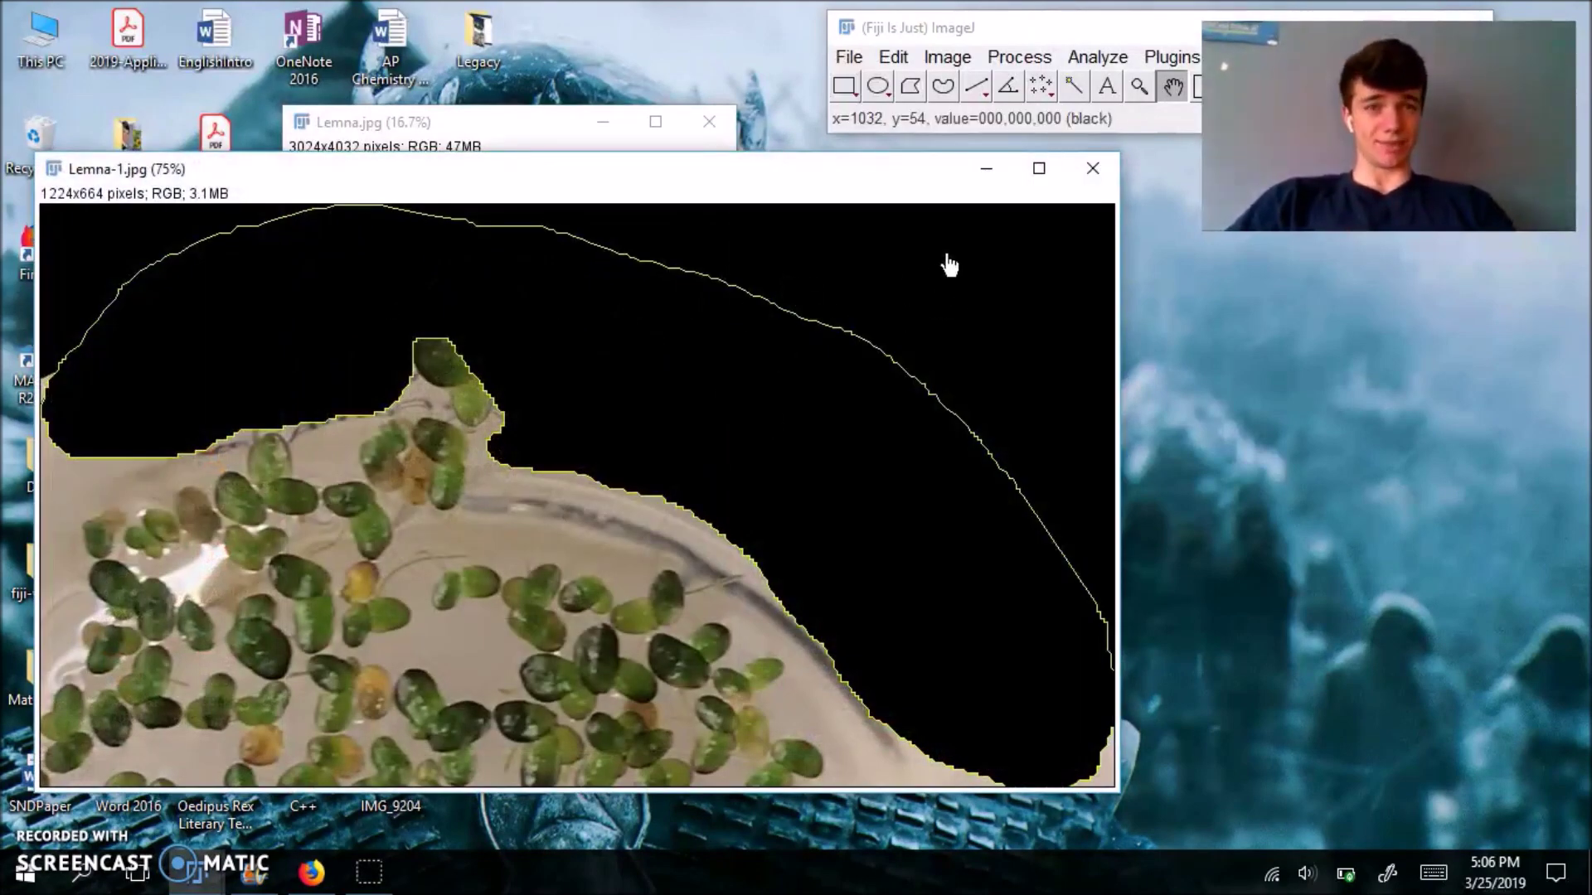
{"action": "left_click", "coordinate": [1091, 178]}
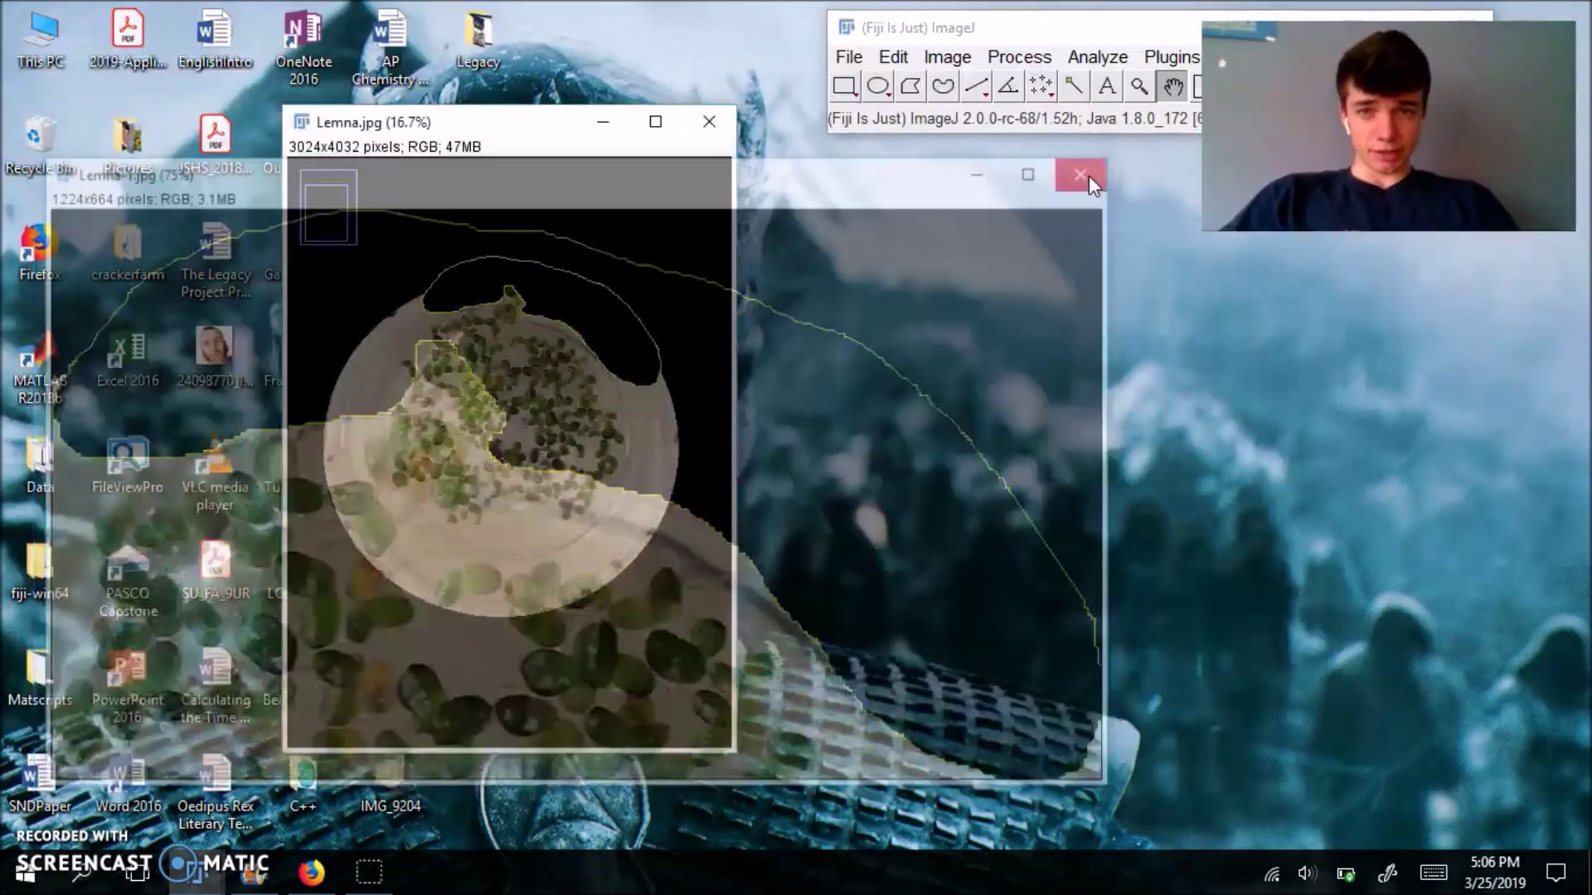
{"action": "left_click", "coordinate": [976, 86]}
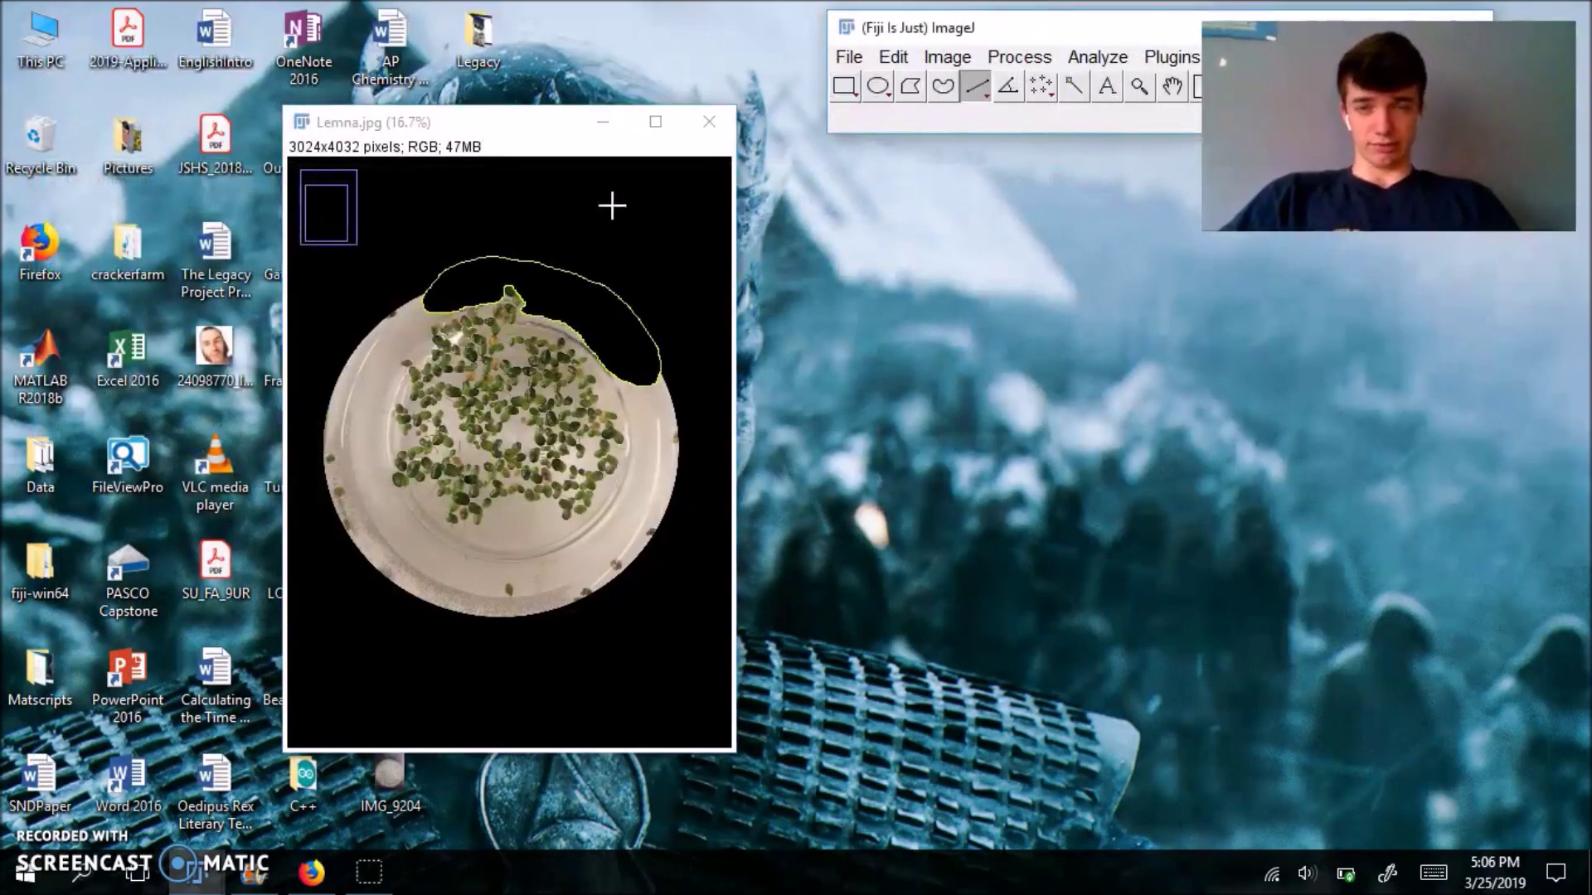
{"action": "left_click_drag", "start_coordinate": [600, 209], "coordinate": [634, 222]}
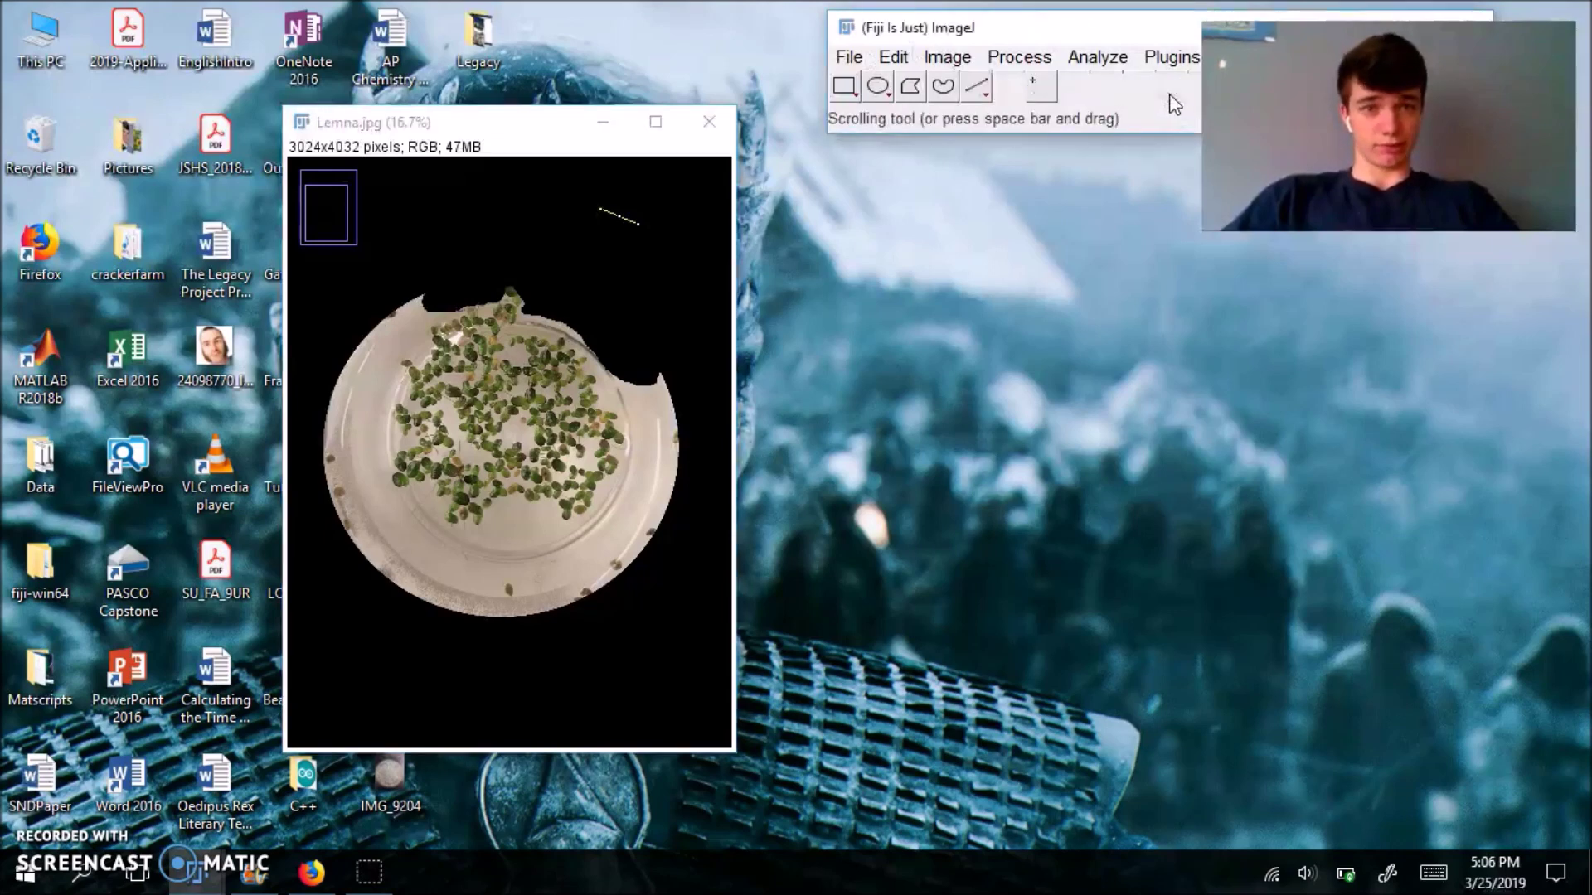
Step: Duplicate the whole cleaned image as Lemna-1.jpg and place it beside the original
{"action": "right_click", "coordinate": [580, 273]}
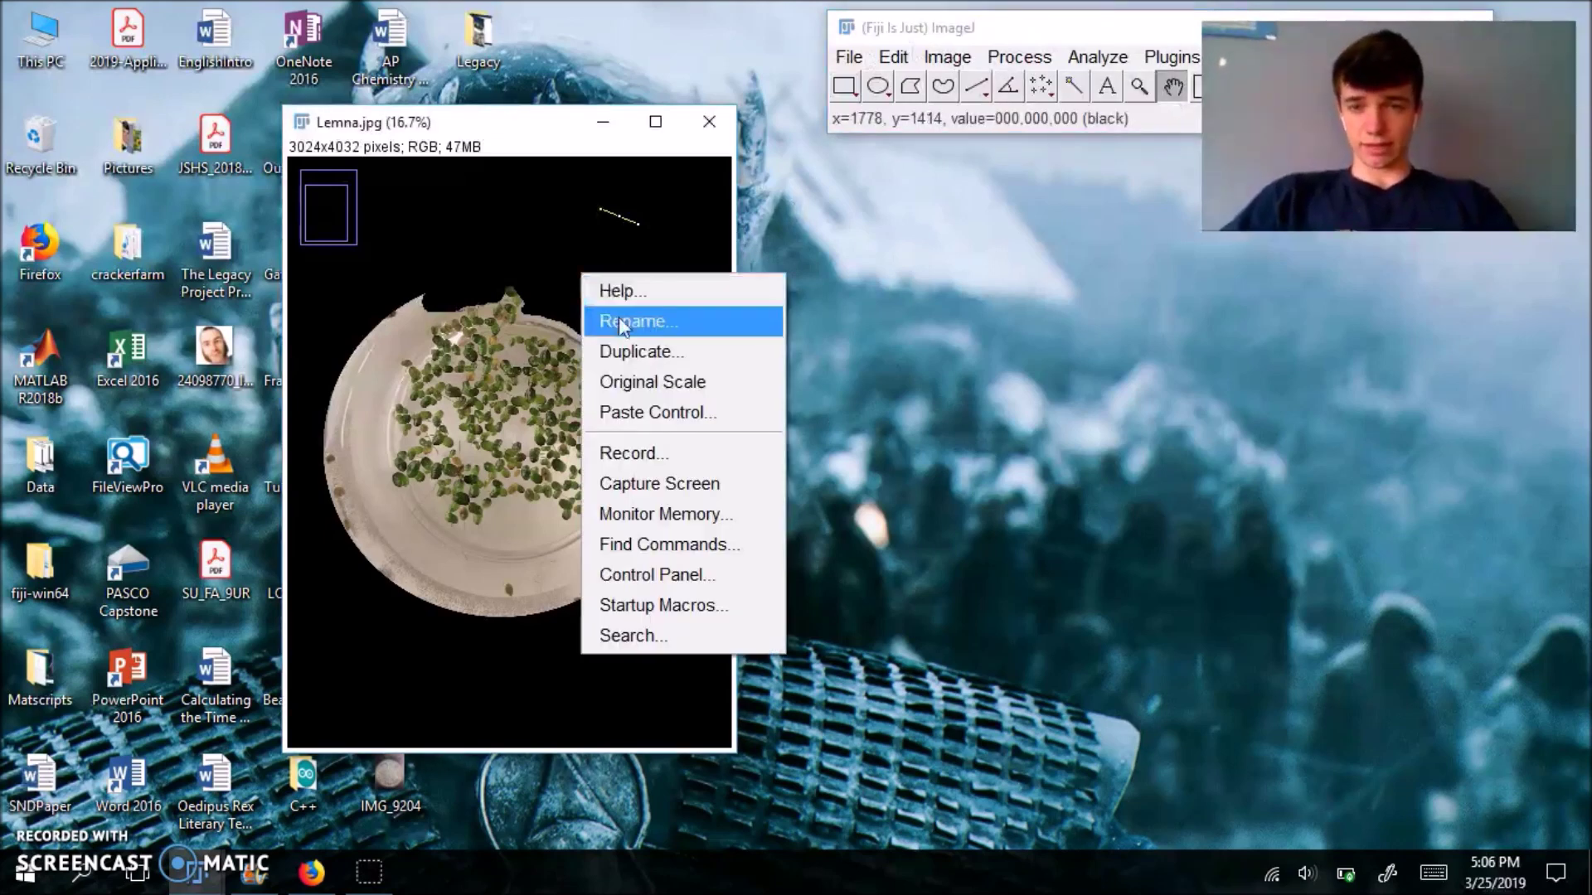
{"action": "left_click", "coordinate": [661, 352]}
{"action": "left_click", "coordinate": [800, 288]}
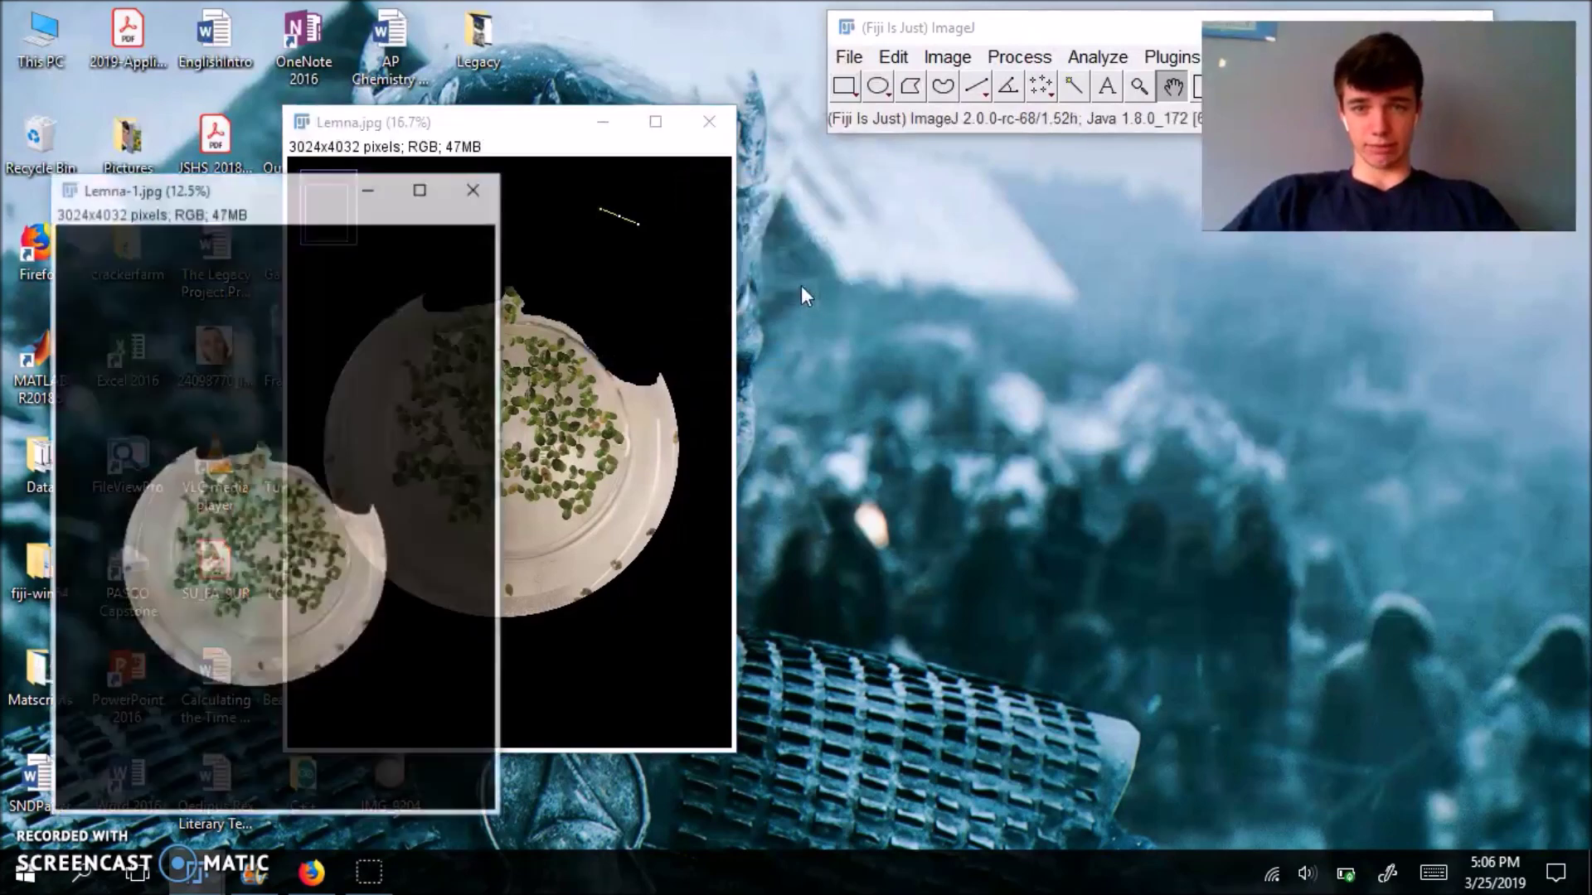
{"action": "left_click_drag", "start_coordinate": [281, 203], "coordinate": [975, 137]}
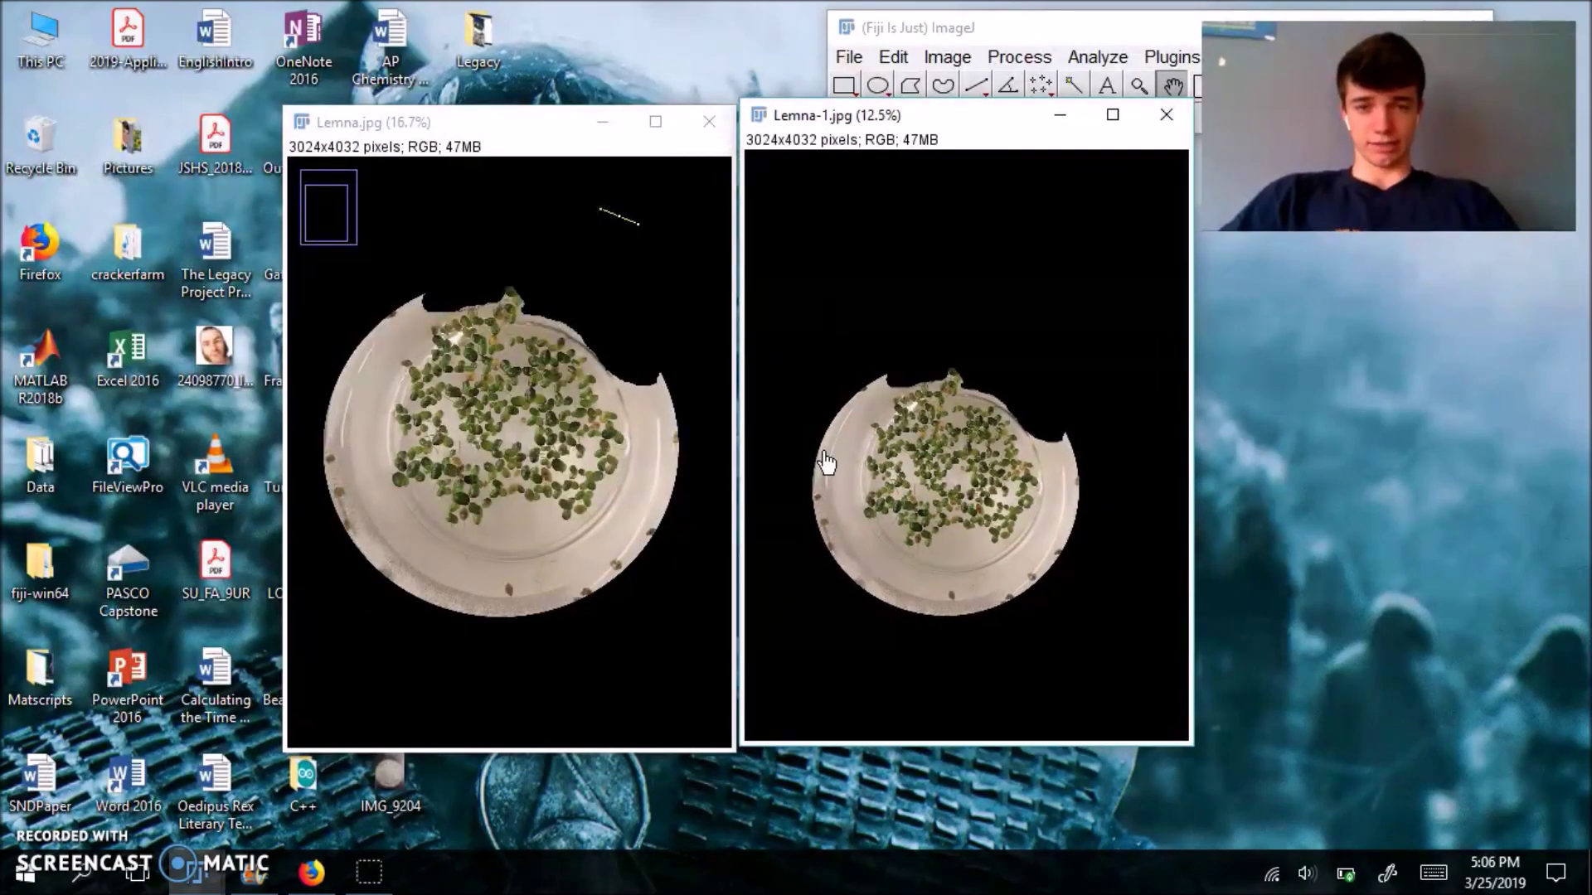
Step: Arrange the Lemna.jpg and Lemna-1.jpg windows apart, with Lemna.jpg moved left
{"action": "left_click", "coordinate": [1139, 85]}
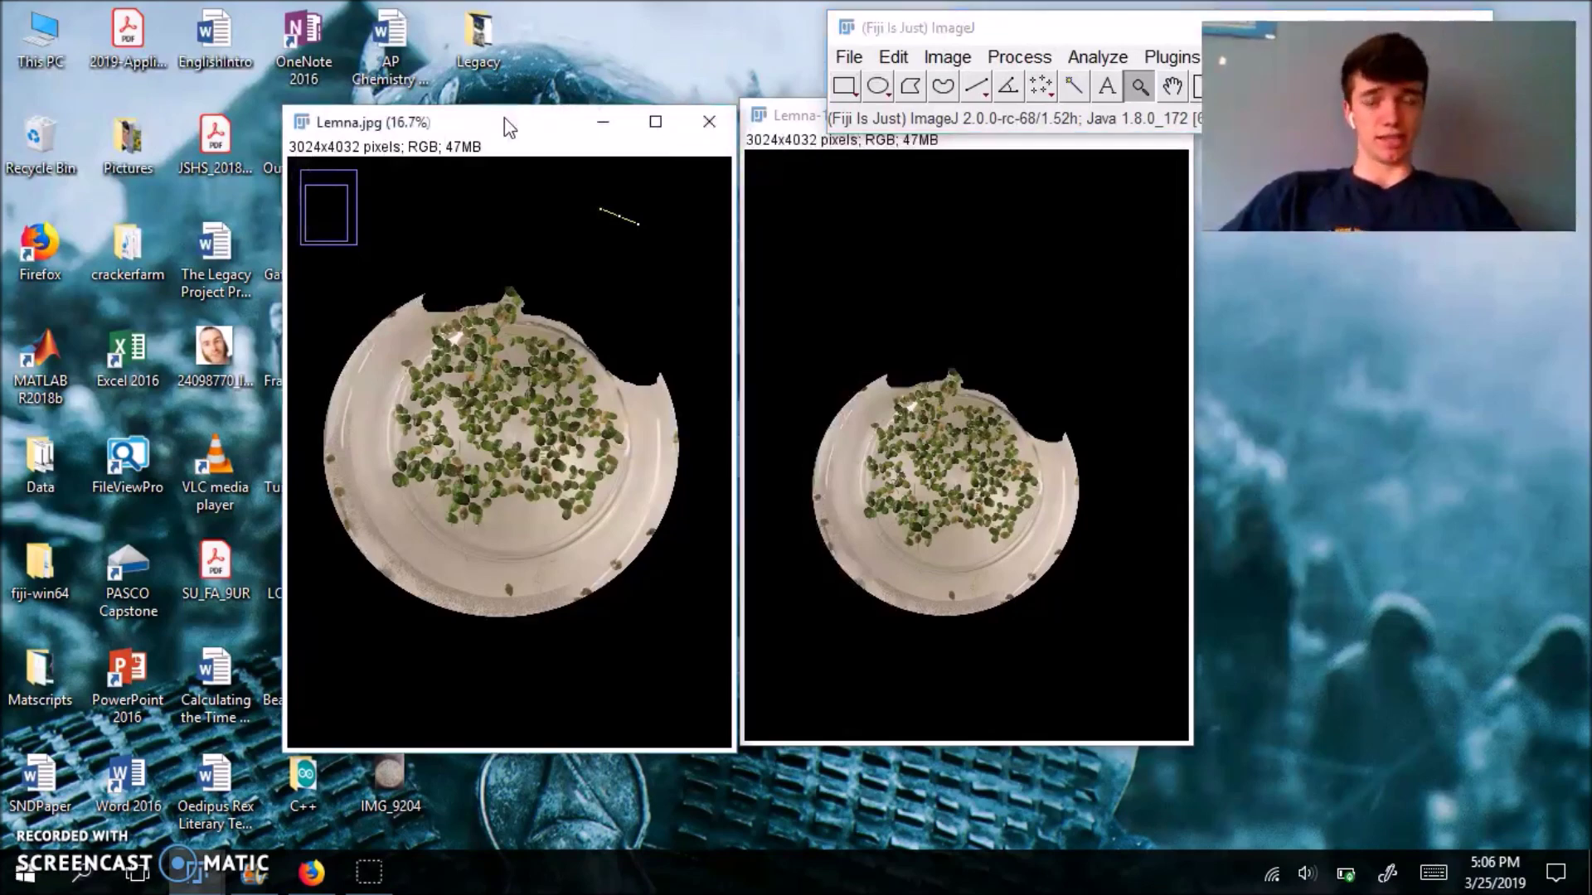
{"action": "left_click_drag", "start_coordinate": [504, 118], "coordinate": [381, 123]}
{"action": "left_click_drag", "start_coordinate": [802, 118], "coordinate": [697, 131]}
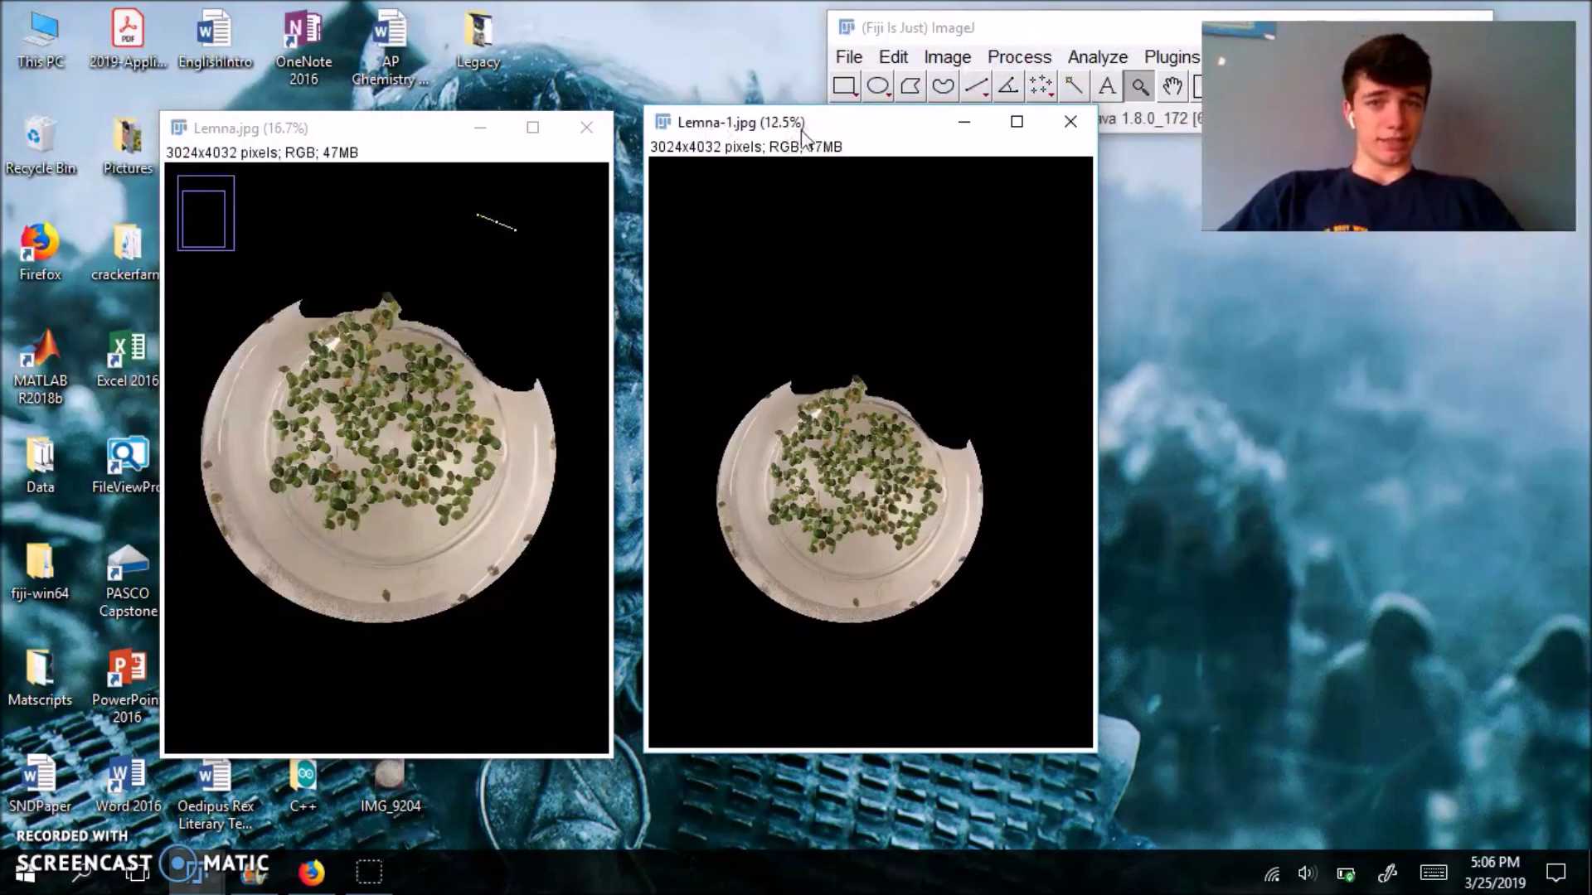
{"action": "left_click_drag", "start_coordinate": [804, 131], "coordinate": [1203, 219]}
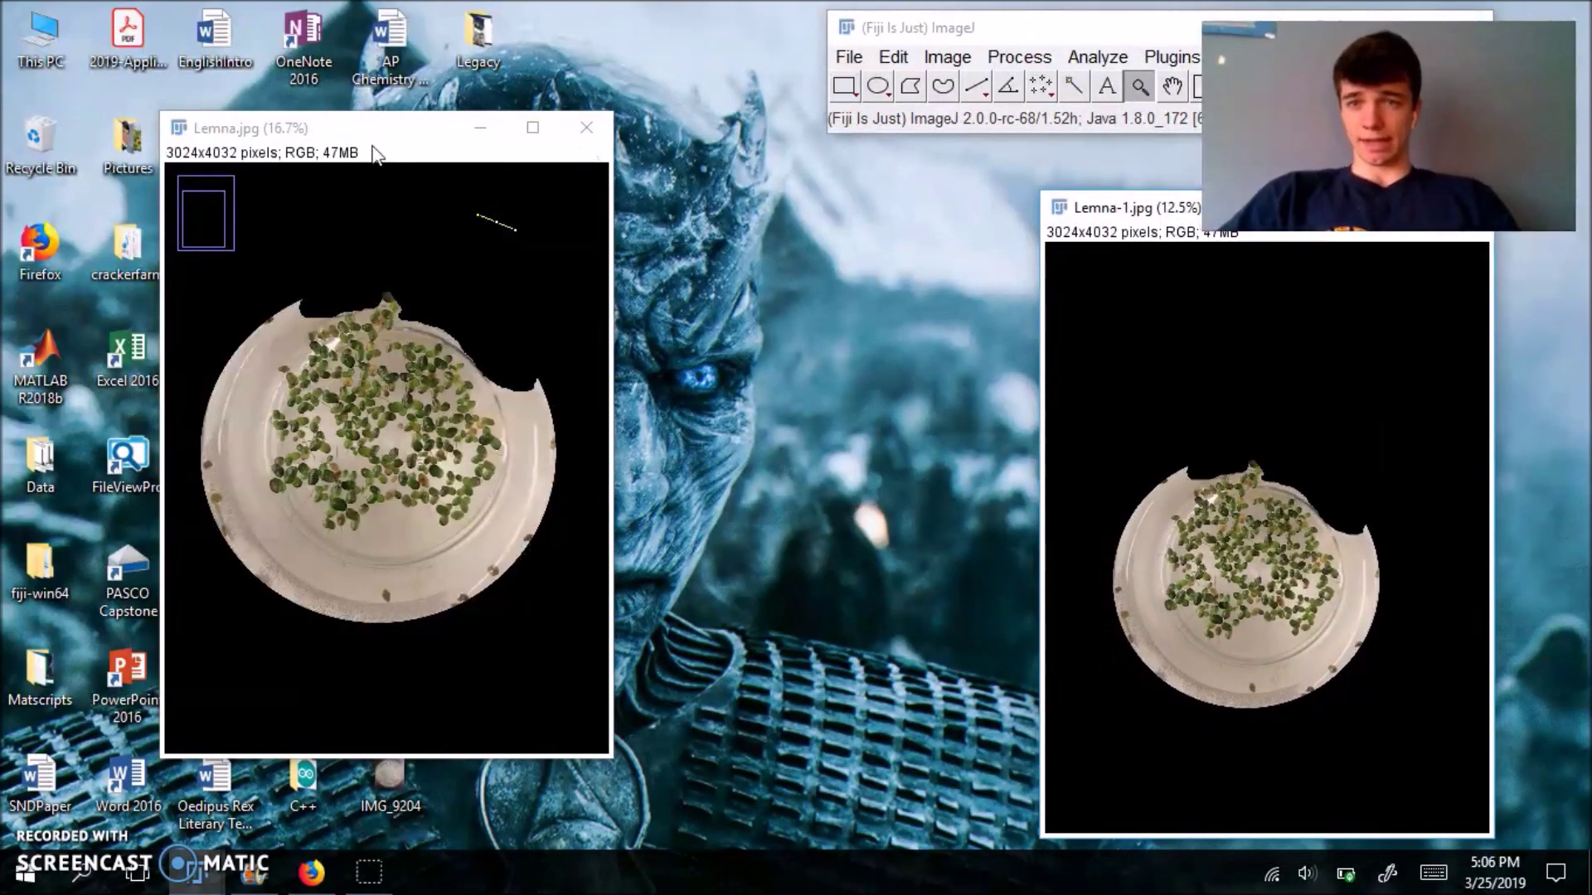
{"action": "left_click_drag", "start_coordinate": [365, 139], "coordinate": [516, 141]}
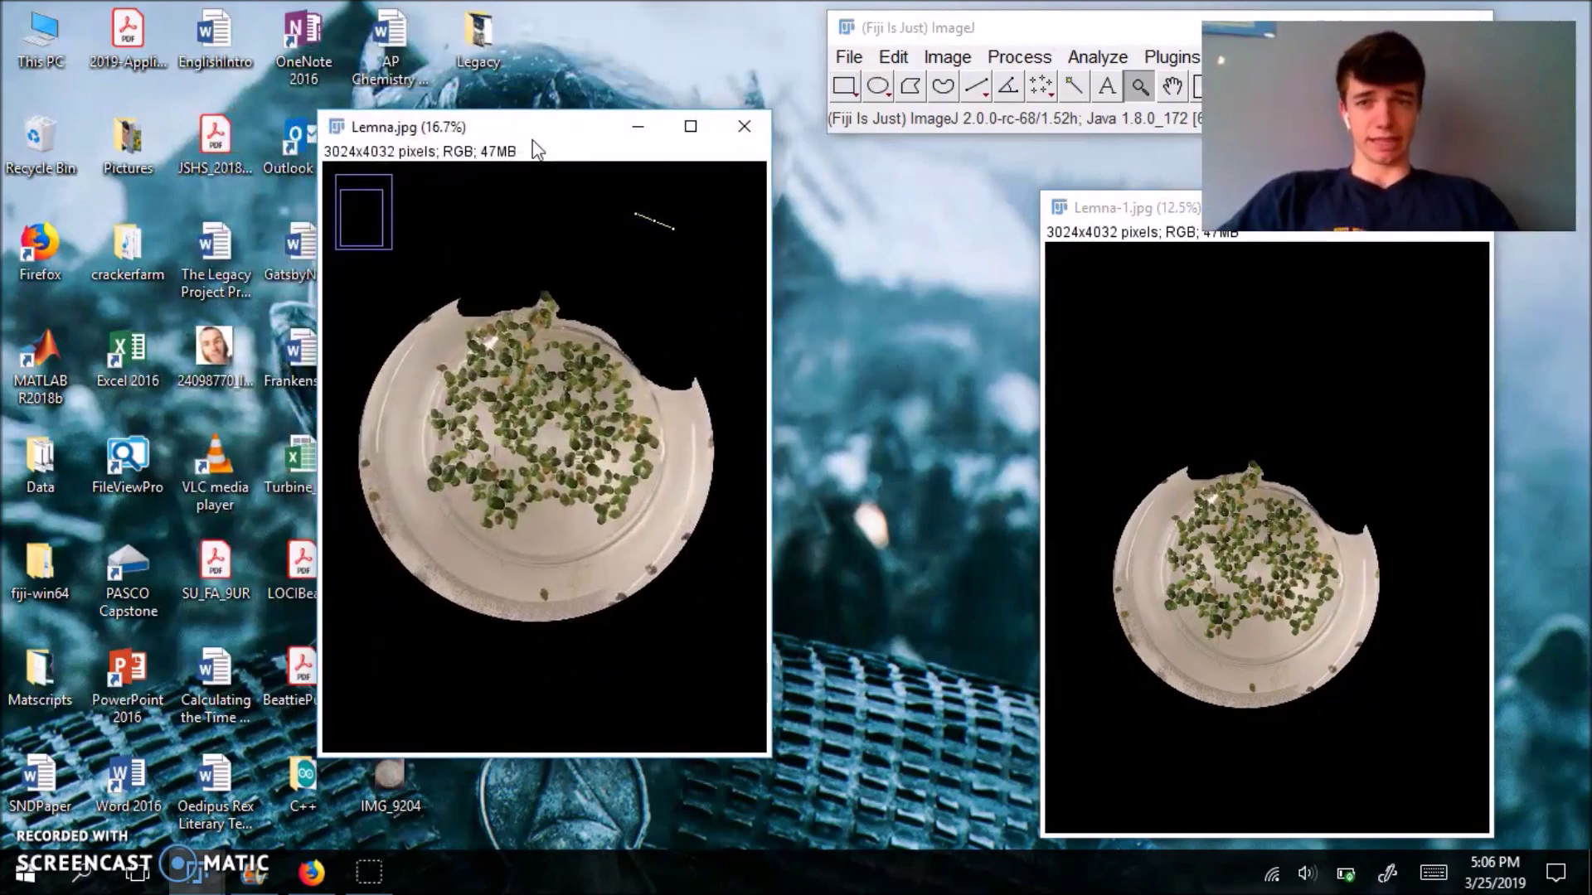
{"action": "left_click", "coordinate": [1171, 85]}
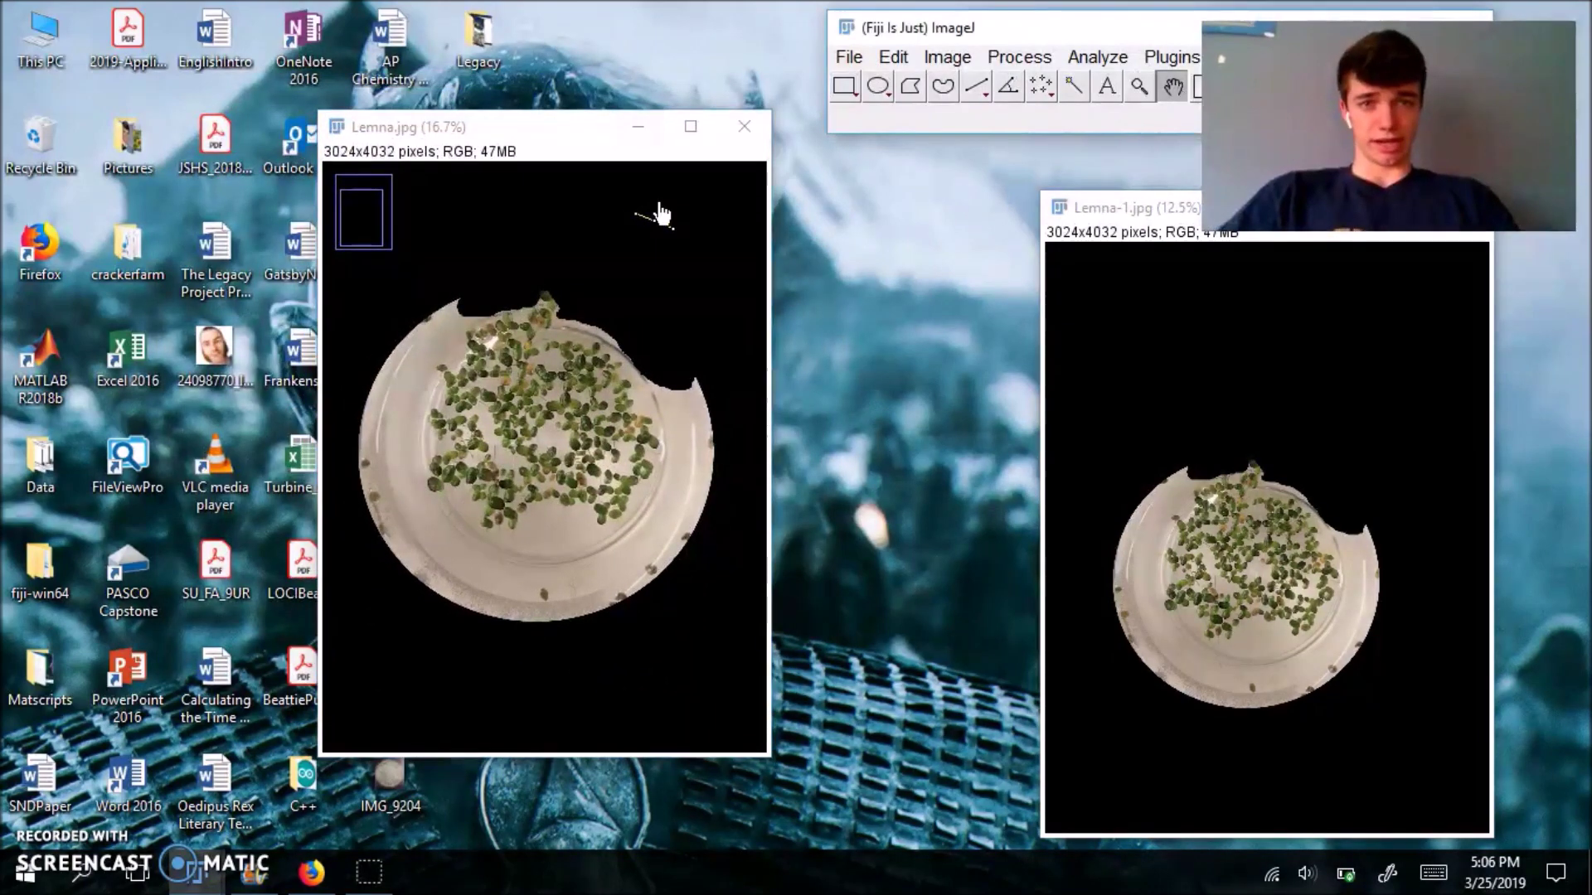
{"action": "left_click_drag", "start_coordinate": [543, 131], "coordinate": [468, 148]}
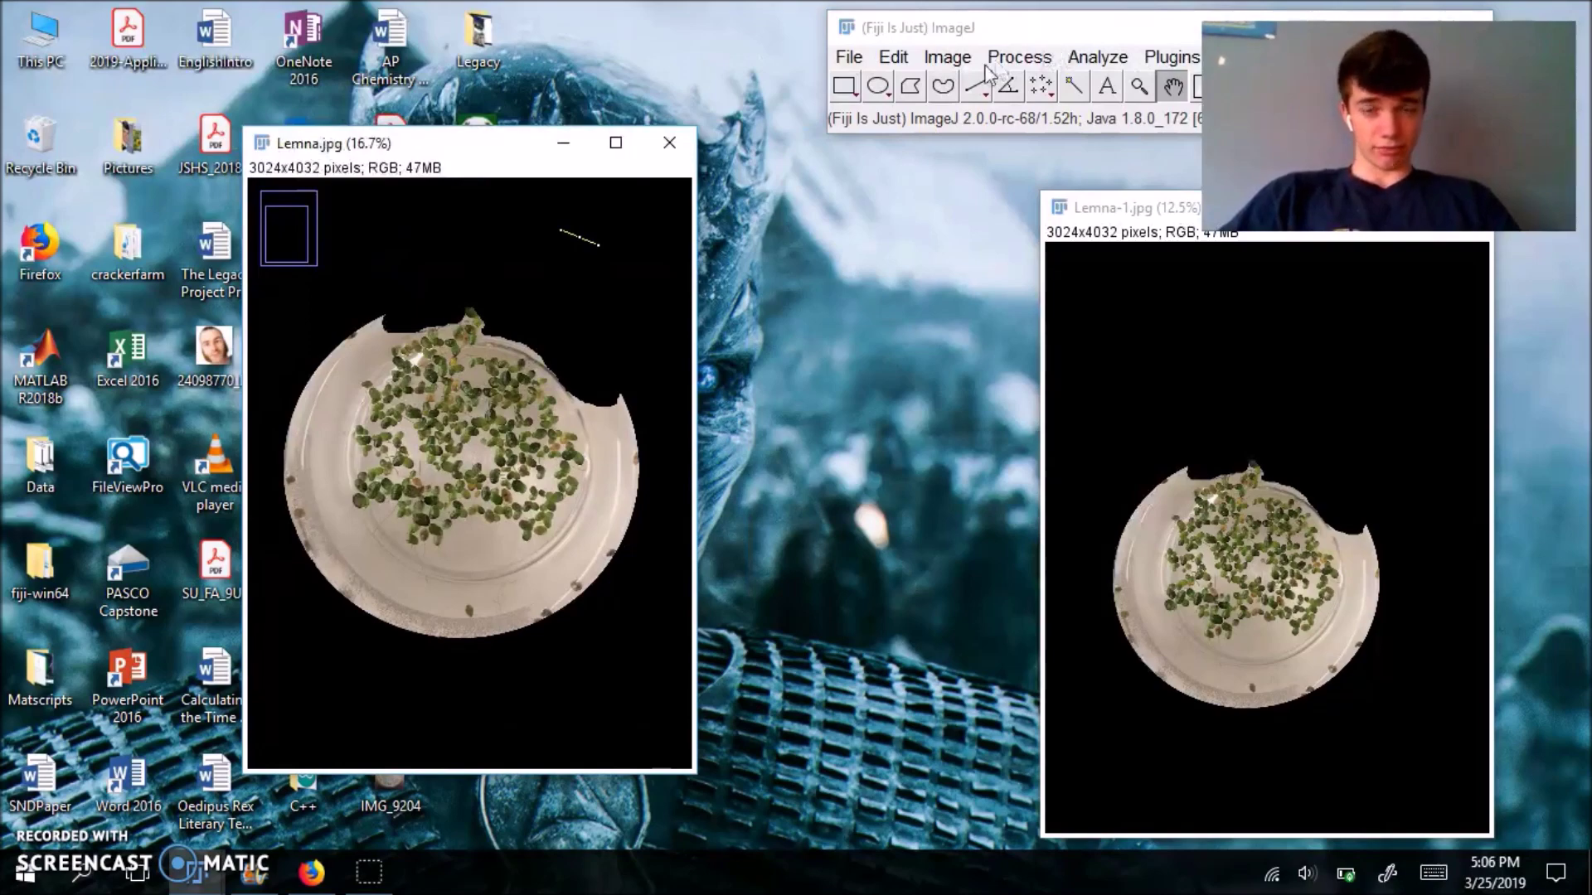
Step: Convert Lemna.jpg to 16-bit grayscale
{"action": "left_click", "coordinate": [933, 60]}
{"action": "mouse_move", "coordinate": [915, 90]}
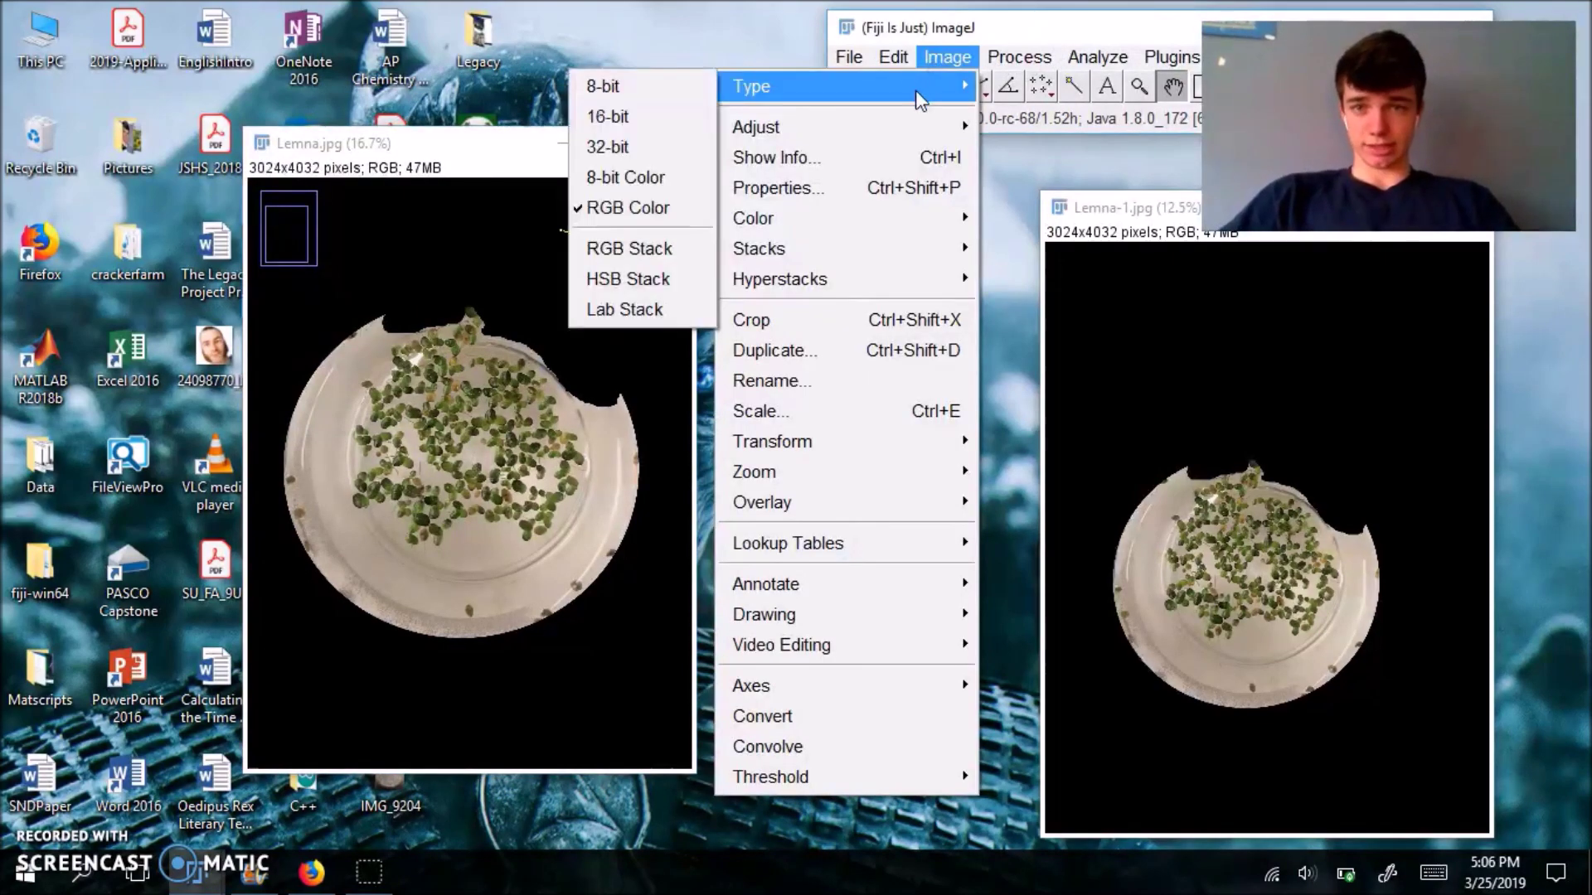
{"action": "left_click", "coordinate": [673, 113]}
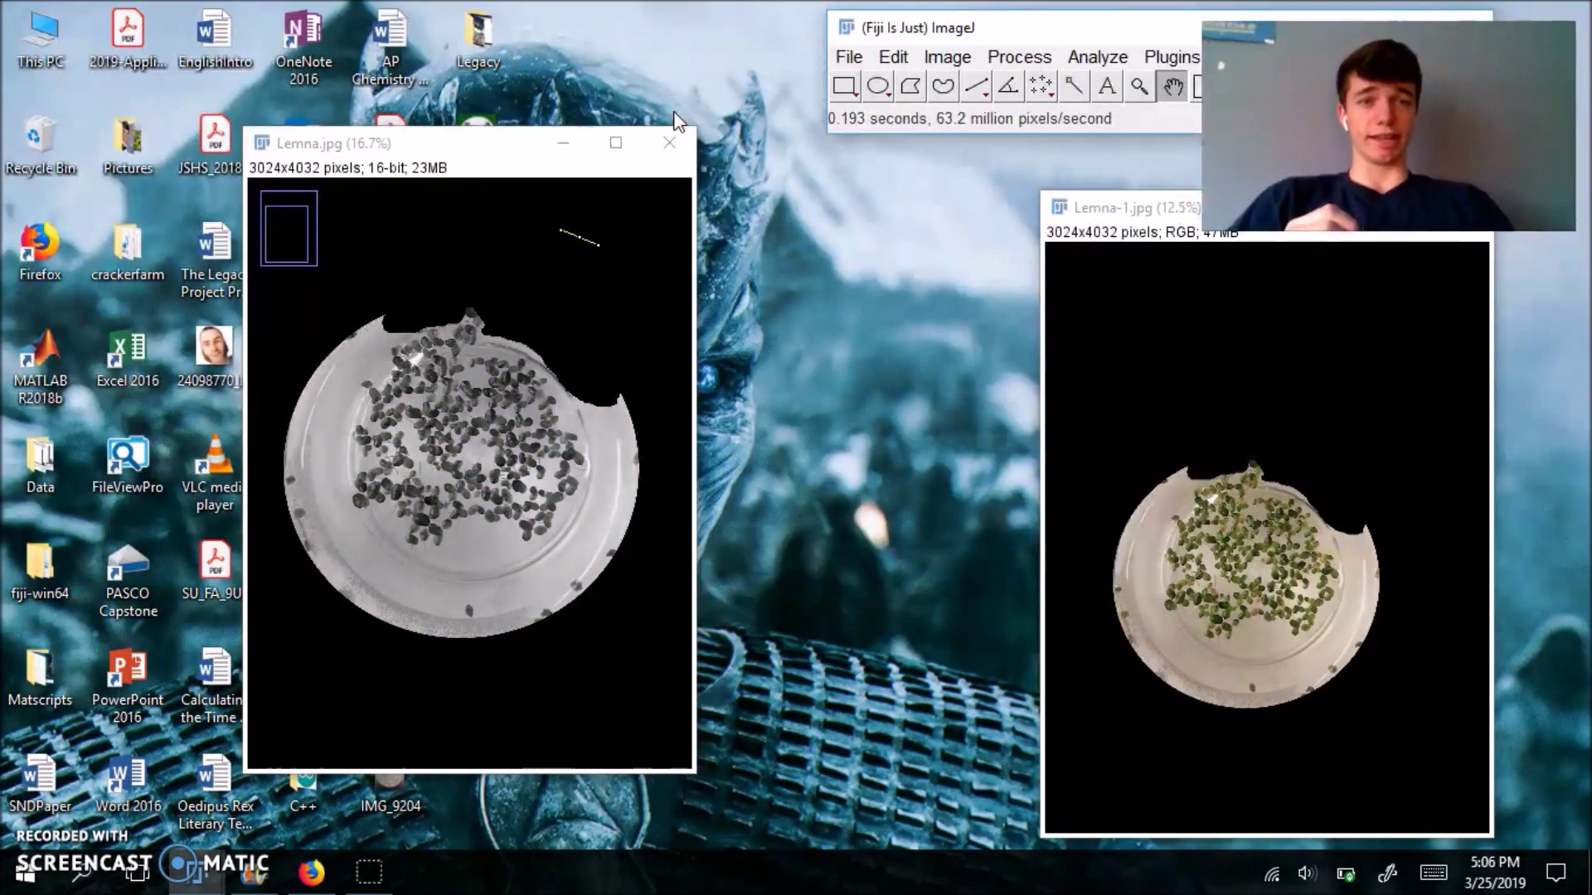
Step: Threshold Lemna.jpg at 116–65535 and apply it to produce a black-and-white mask
{"action": "left_click", "coordinate": [943, 58]}
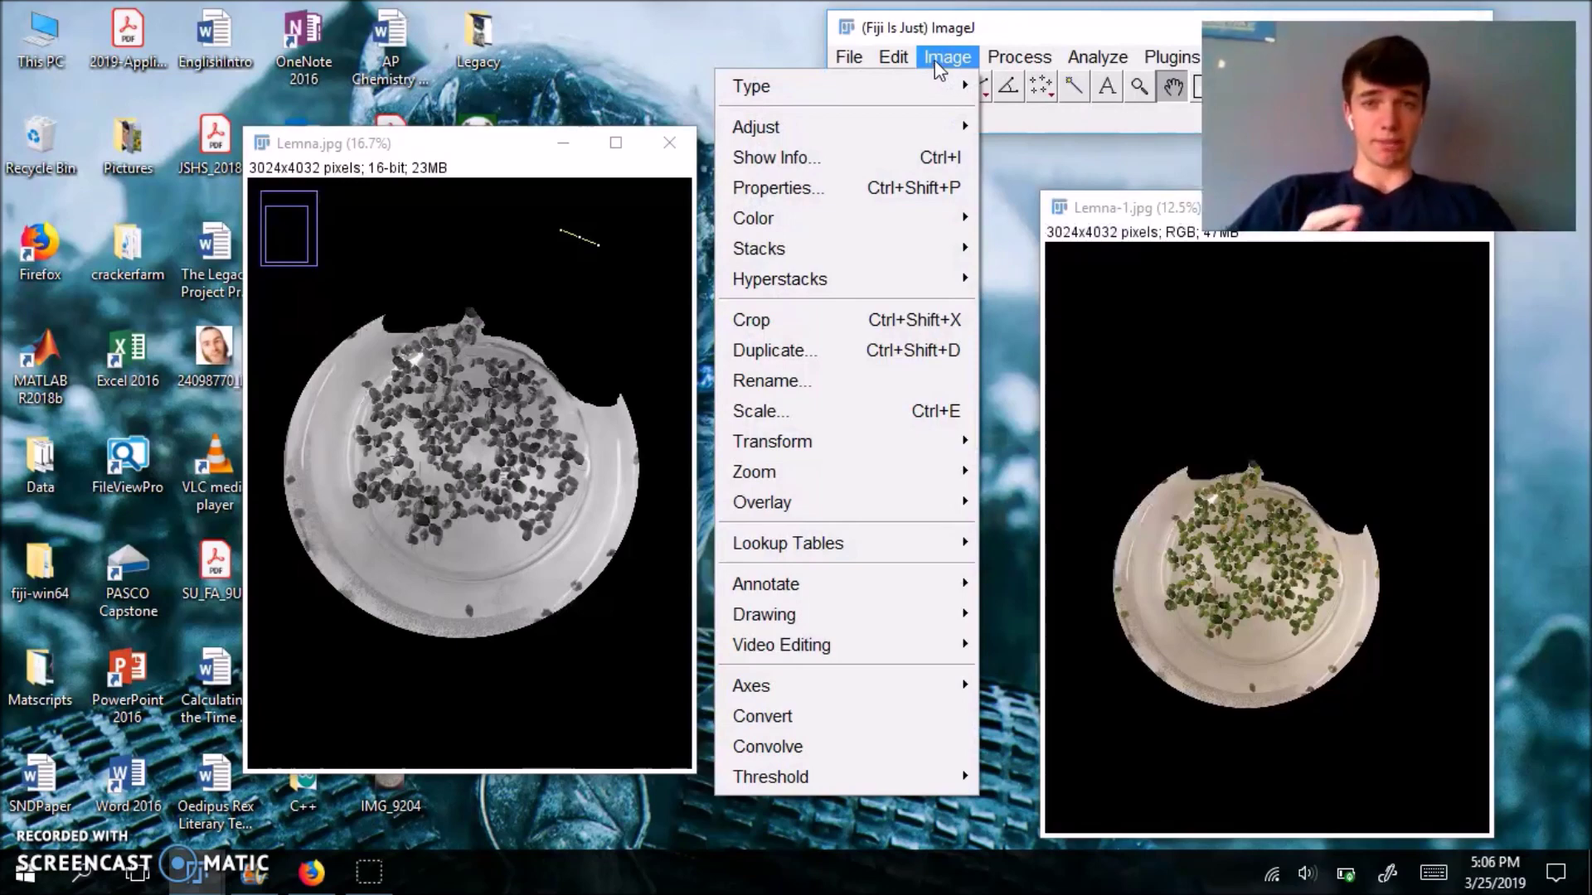
{"action": "mouse_move", "coordinate": [909, 125]}
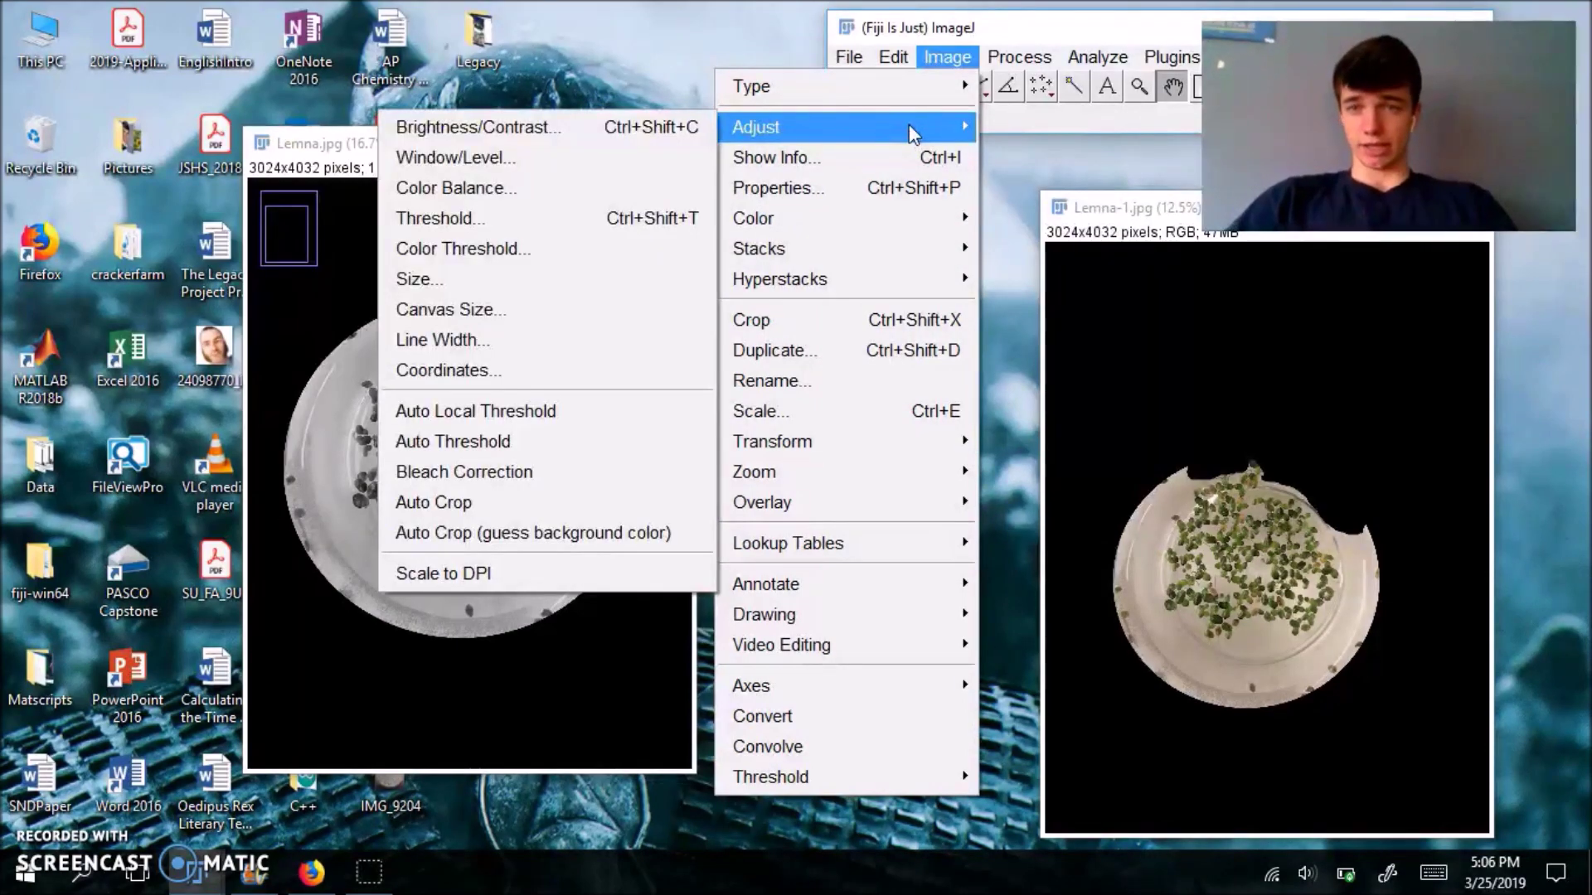
{"action": "left_click", "coordinate": [590, 218]}
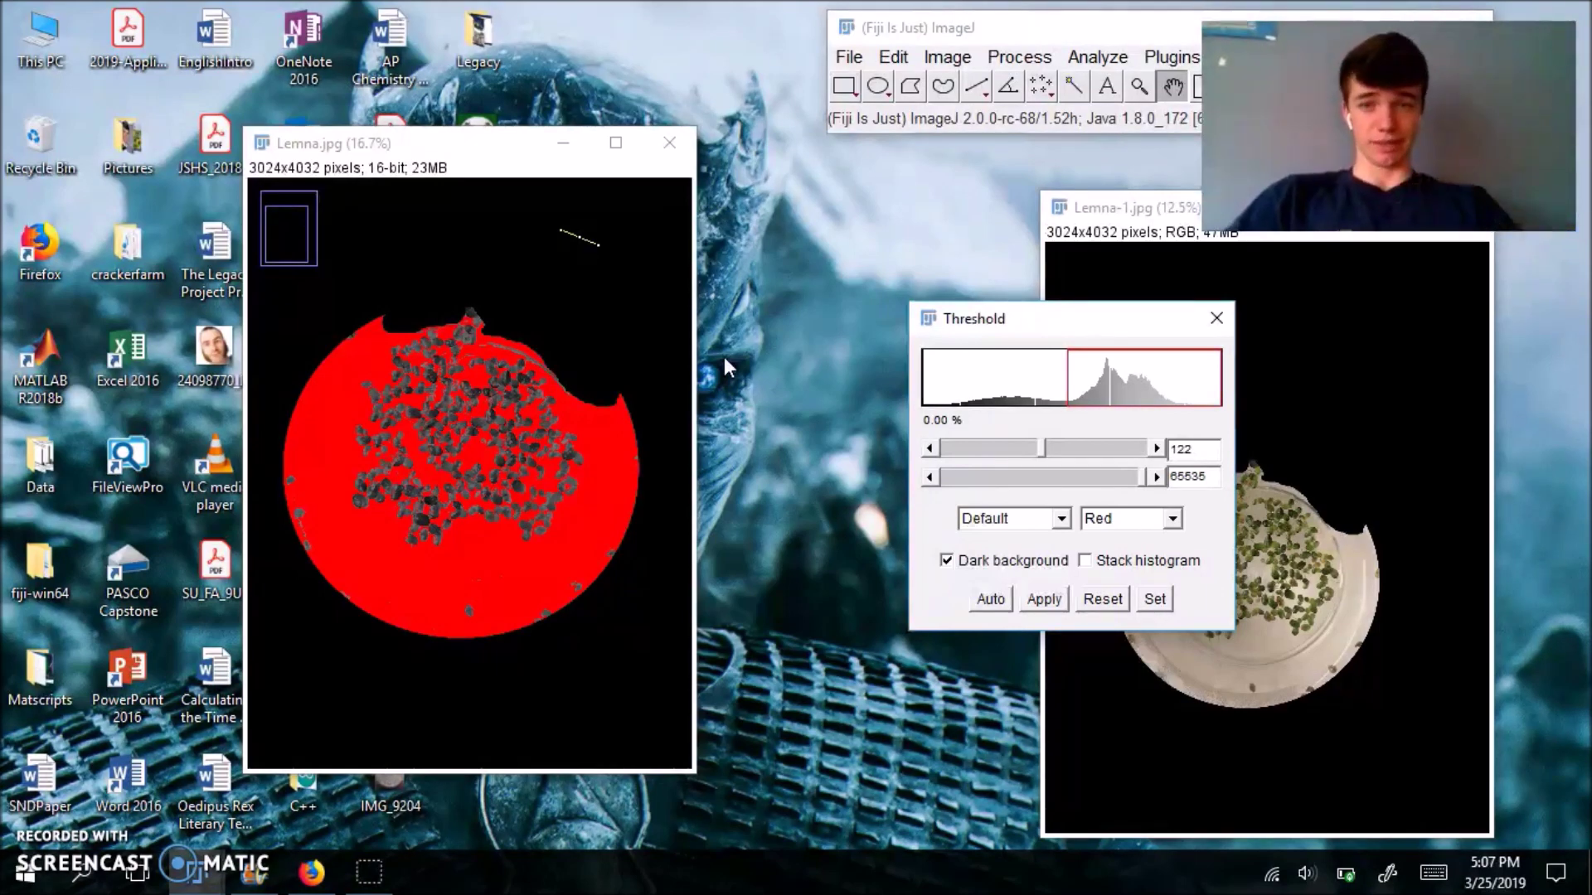
{"action": "left_click_drag", "start_coordinate": [1036, 331], "coordinate": [881, 312]}
{"action": "mouse_move", "coordinate": [888, 444]}
{"action": "left_mouse_down"}
{"action": "mouse_move", "coordinate": [864, 445]}
{"action": "mouse_move", "coordinate": [880, 438]}
{"action": "left_mouse_up"}
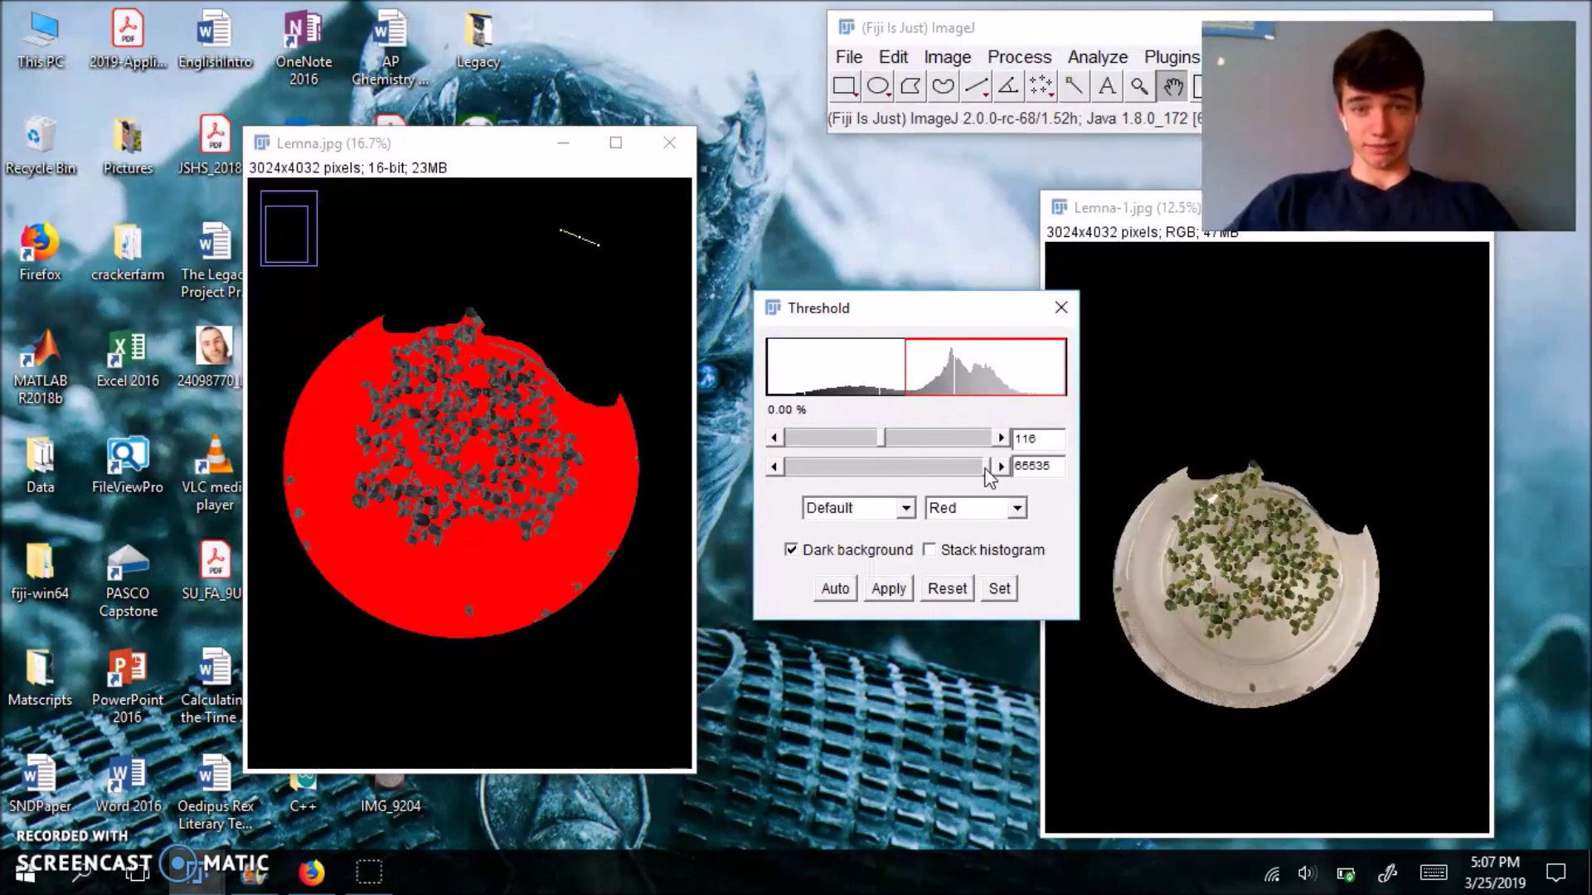
{"action": "left_click_drag", "start_coordinate": [986, 470], "coordinate": [991, 479]}
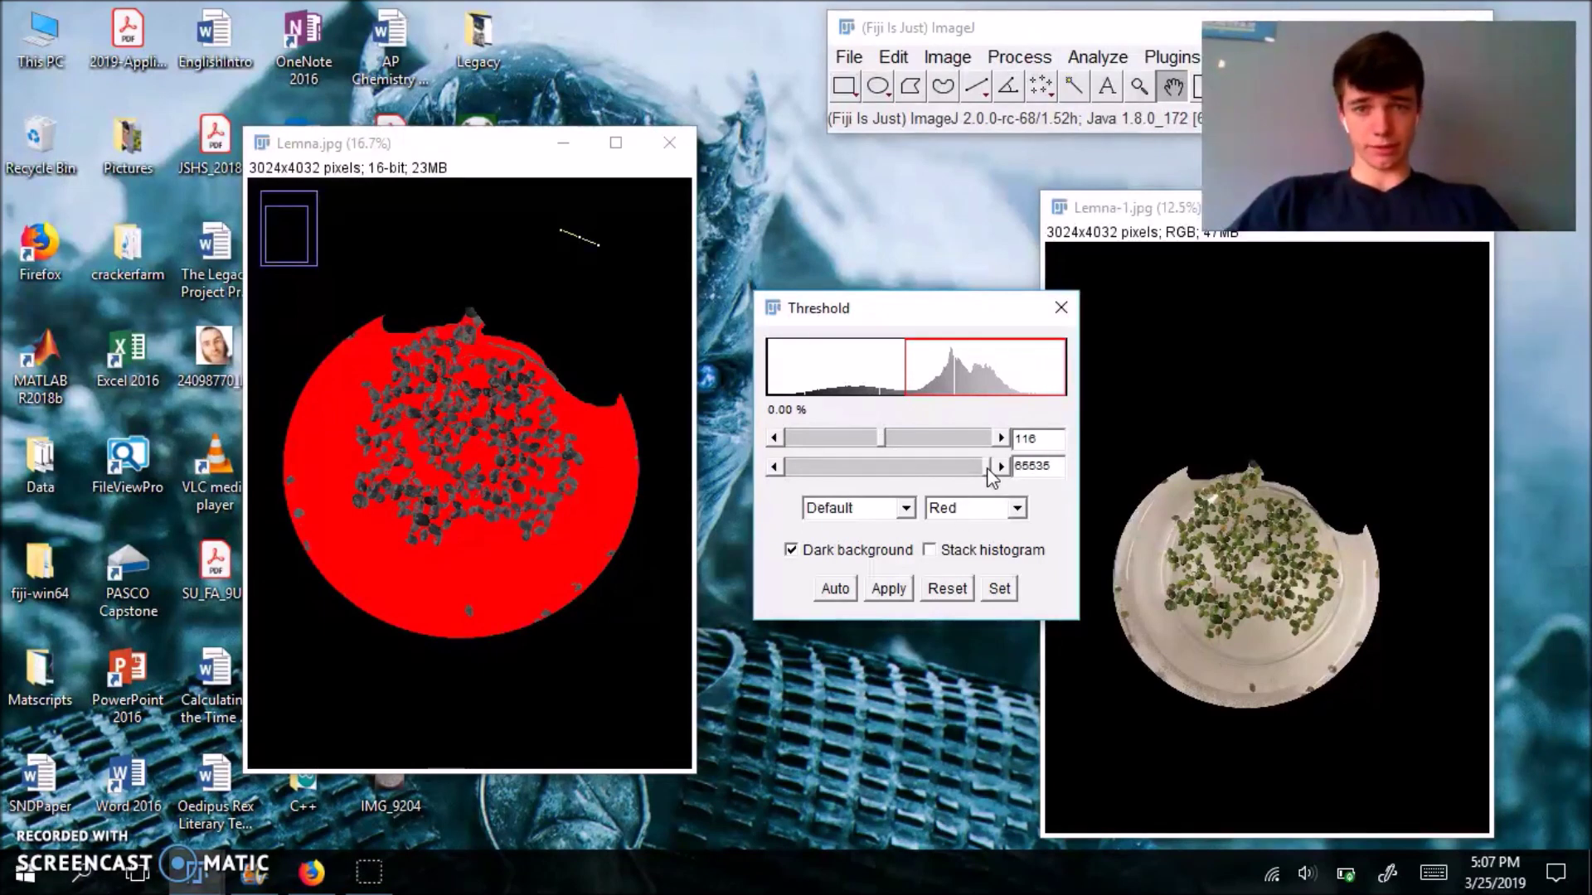
{"action": "left_click", "coordinate": [879, 592]}
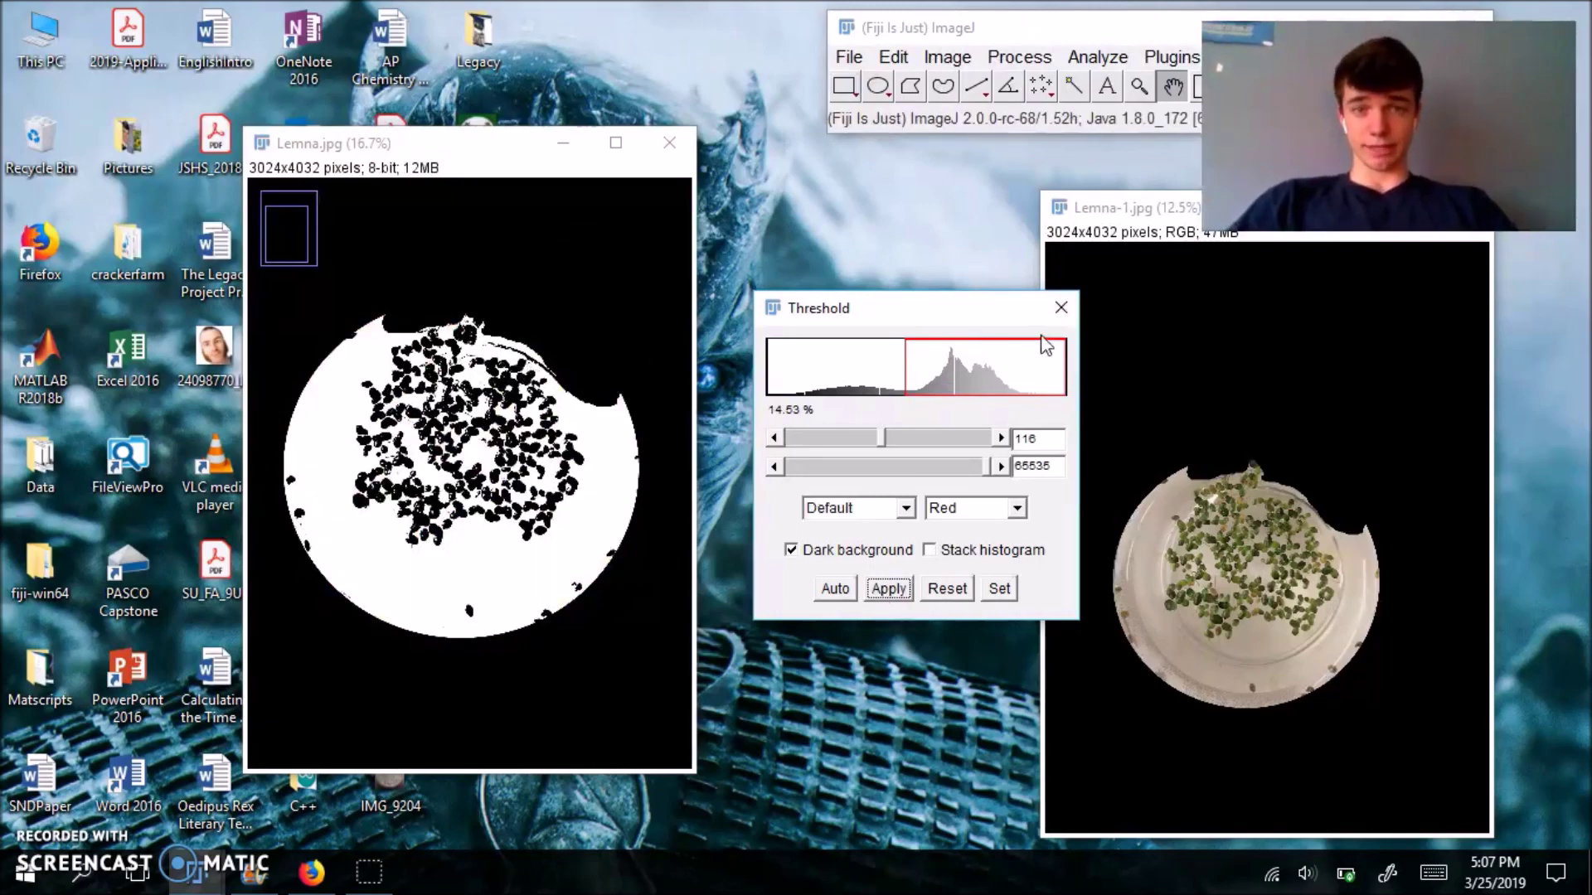
{"action": "left_click", "coordinate": [1060, 308]}
{"action": "left_click_drag", "start_coordinate": [494, 142], "coordinate": [600, 176]}
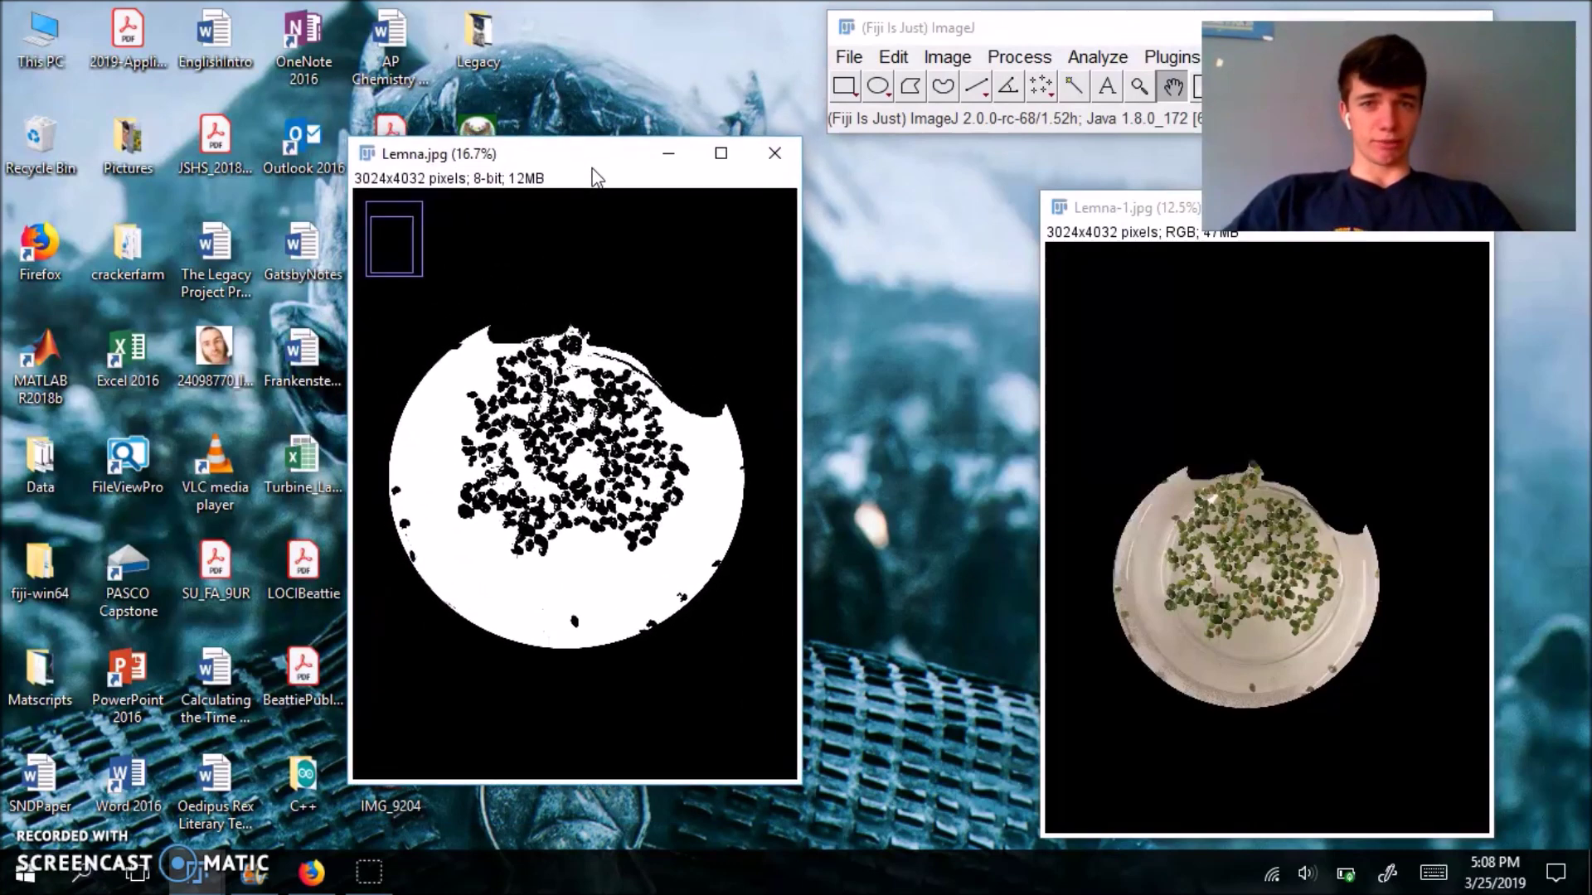
Step: Apply Invert LUT to the Lemna.jpg mask and set Lemna-1.jpg side by side with it
{"action": "left_click", "coordinate": [959, 63]}
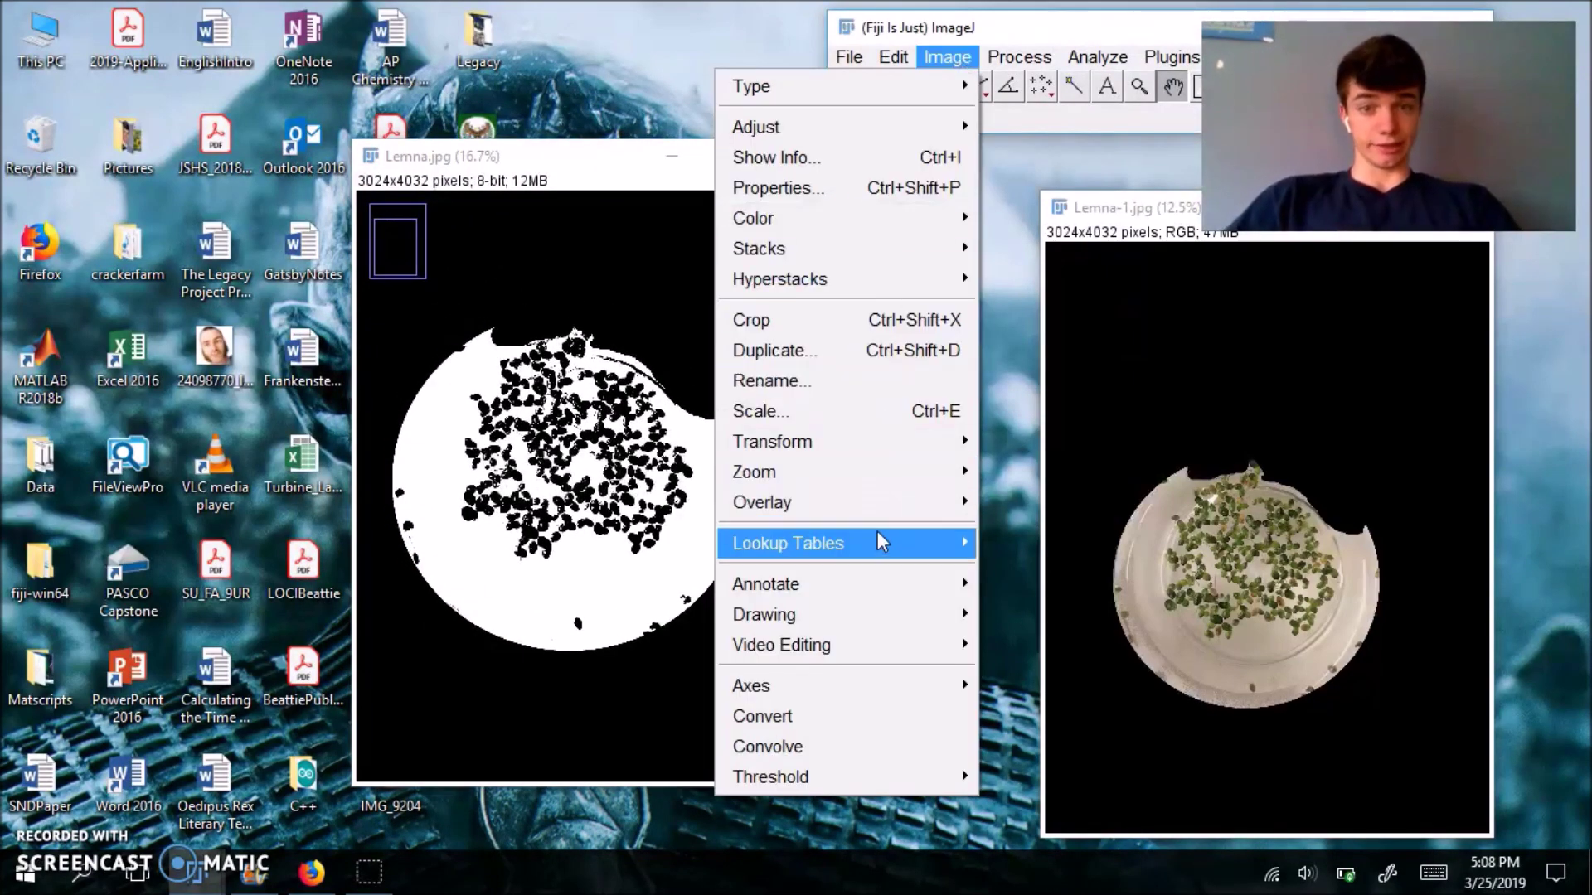
{"action": "mouse_move", "coordinate": [873, 542]}
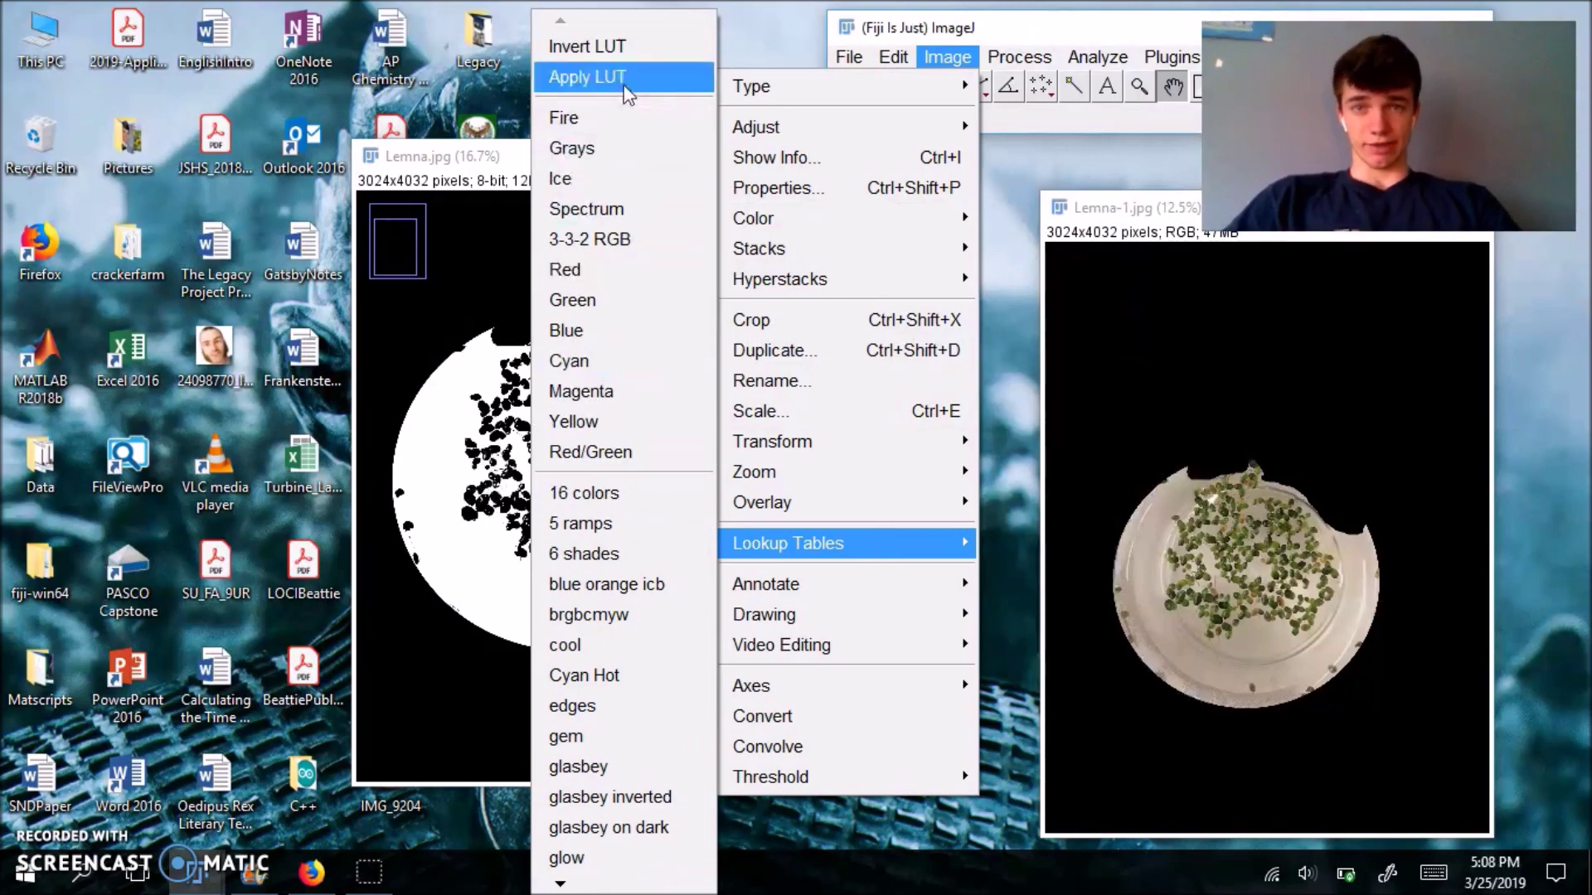
{"action": "left_click", "coordinate": [612, 47]}
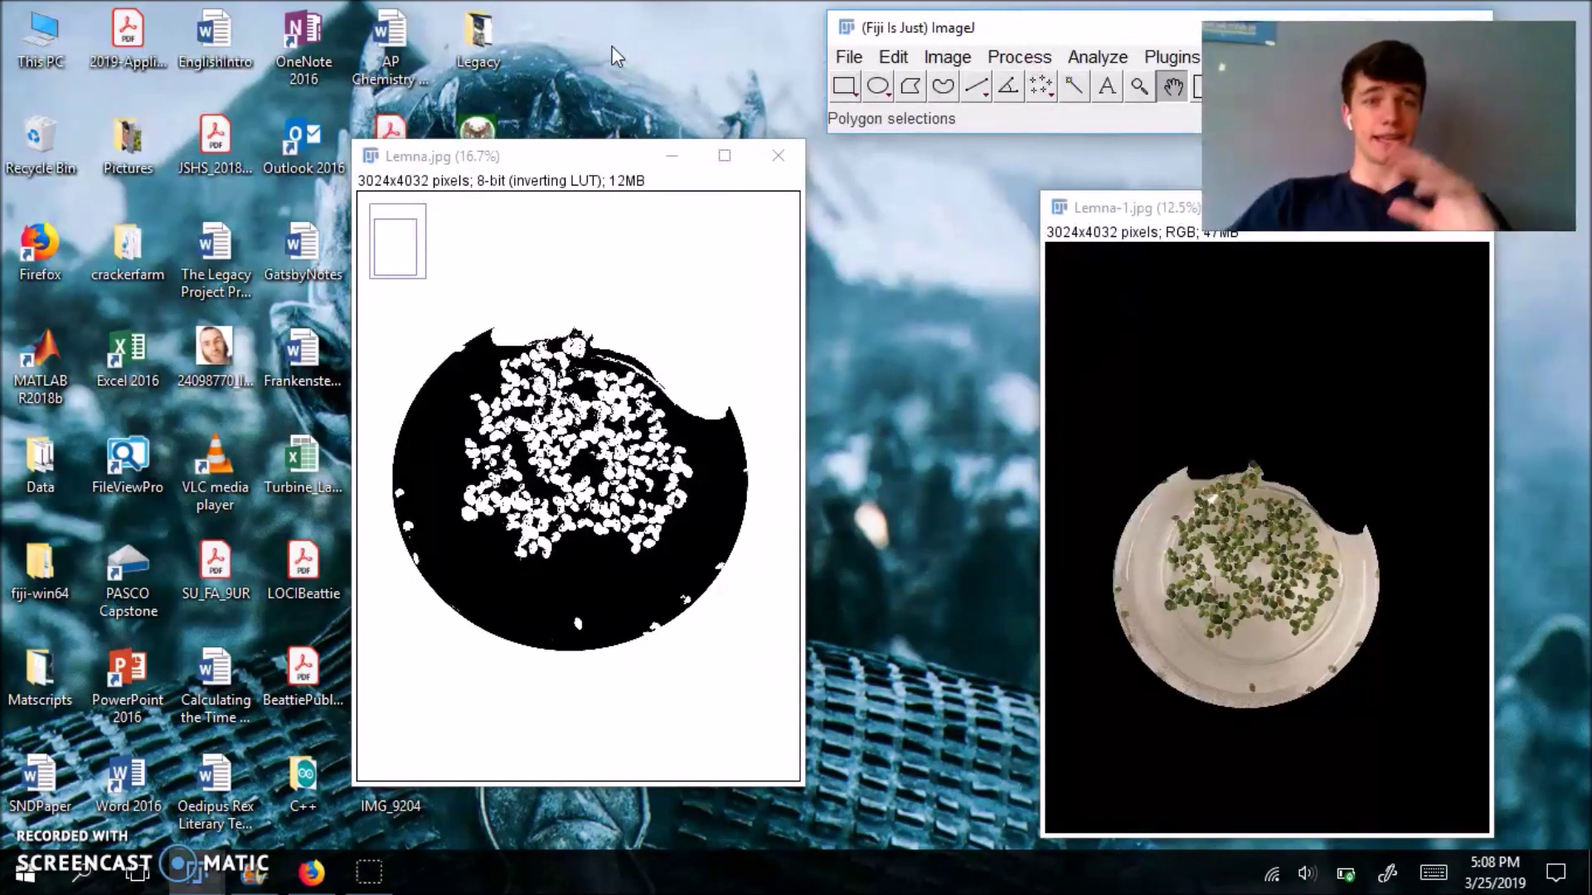
{"action": "left_click_drag", "start_coordinate": [562, 171], "coordinate": [438, 178]}
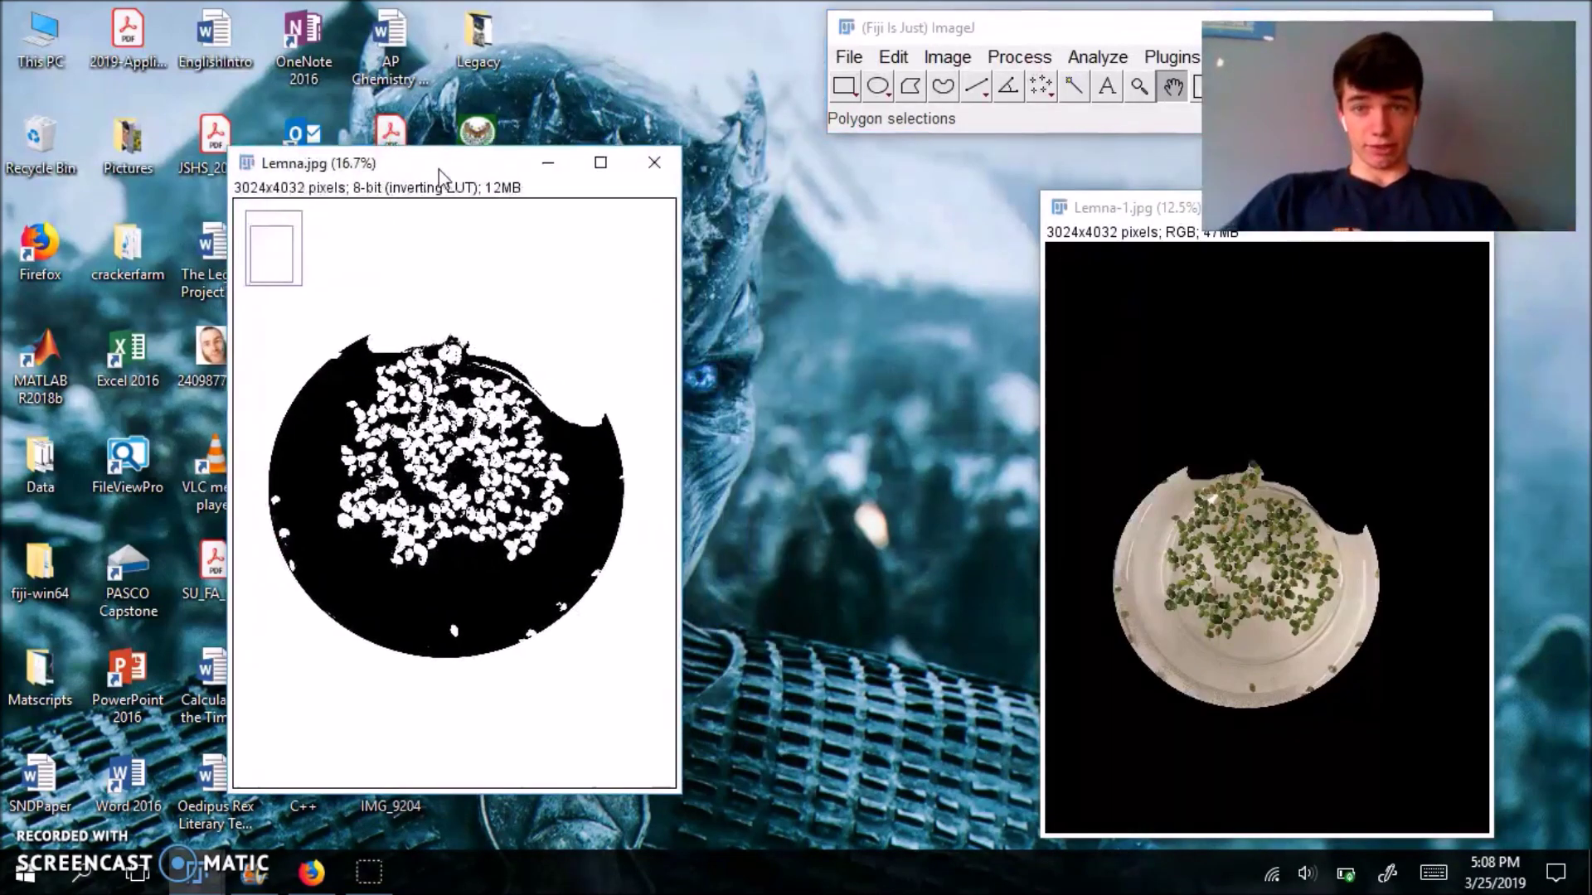
{"action": "left_click_drag", "start_coordinate": [1119, 214], "coordinate": [771, 161]}
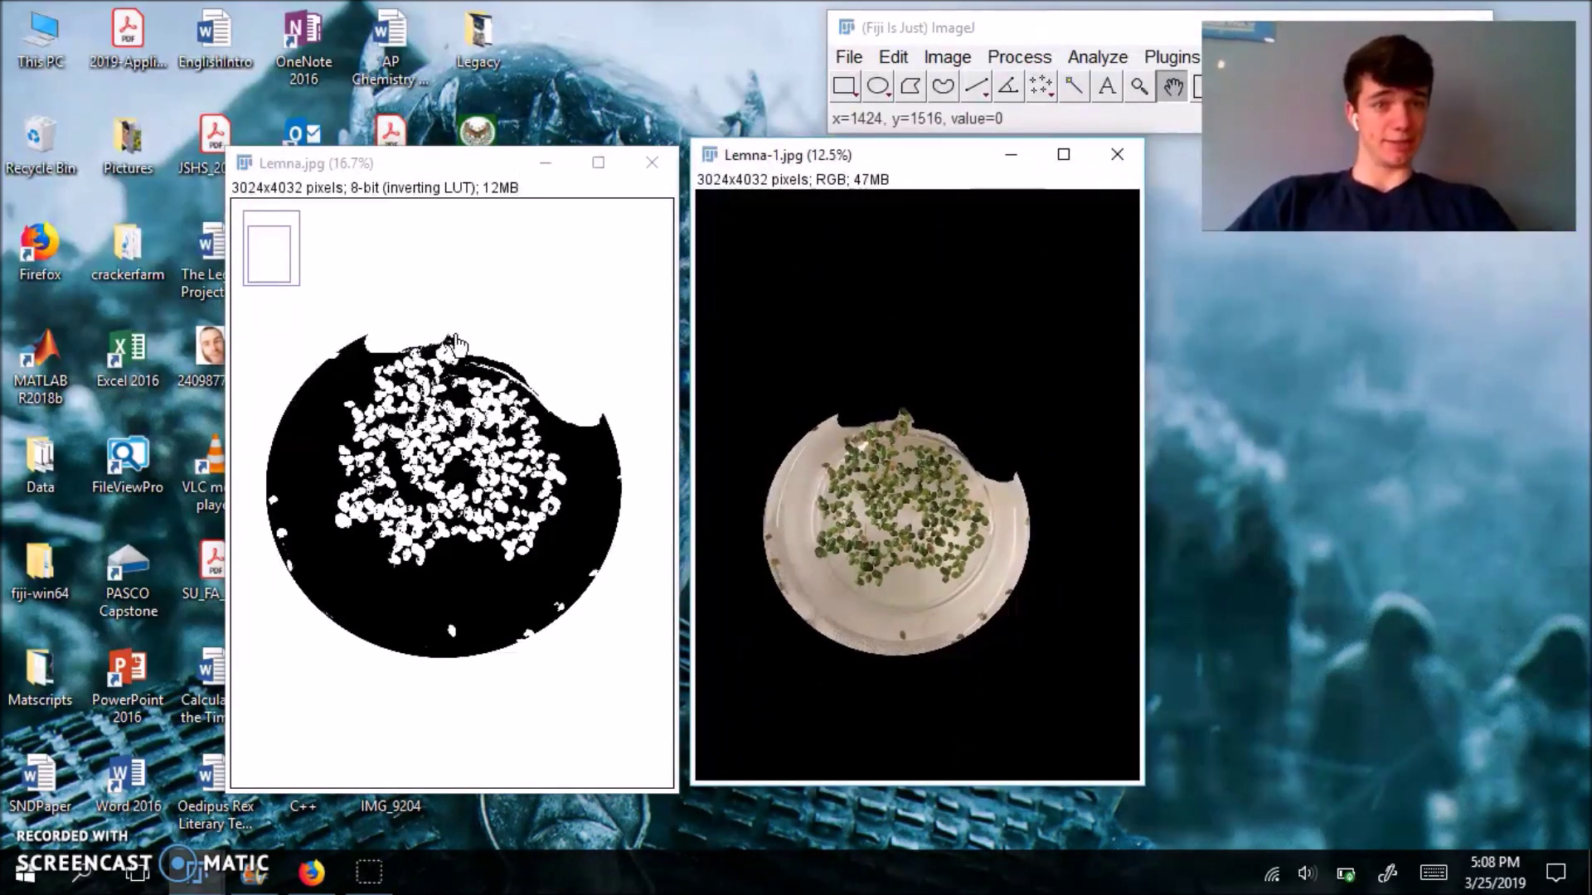
{"action": "mouse_move", "coordinate": [954, 164]}
{"action": "left_mouse_down"}
{"action": "mouse_move", "coordinate": [972, 195]}
{"action": "mouse_move", "coordinate": [958, 179]}
{"action": "left_mouse_up"}
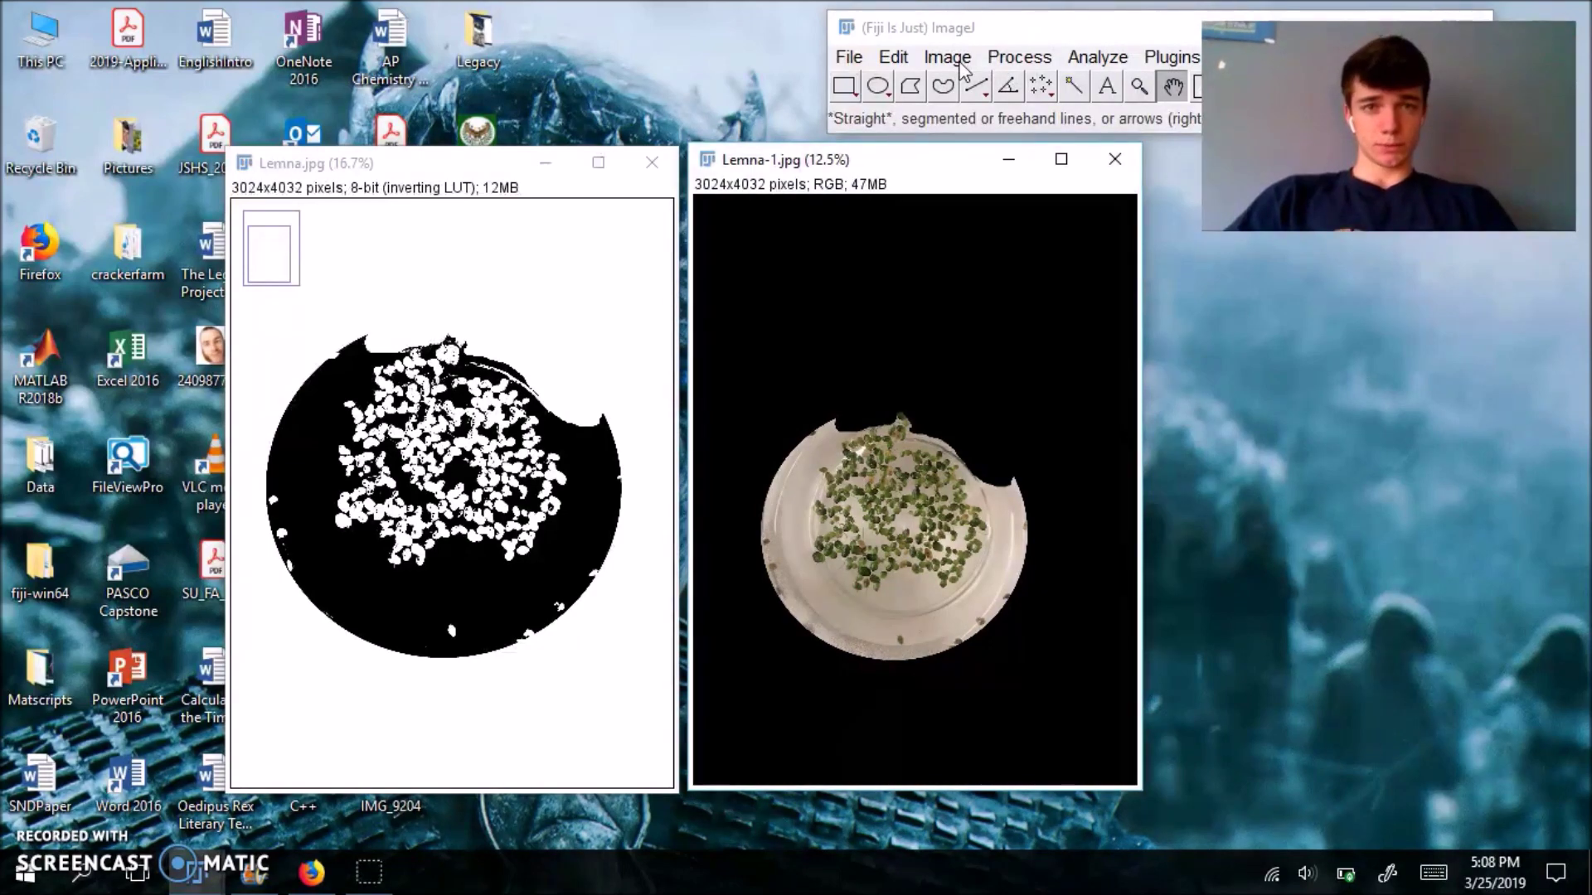
Step: Combine Lemna-1.jpg AND Lemna.jpg in the Image Calculator to create a new result image
{"action": "left_click", "coordinate": [1001, 57]}
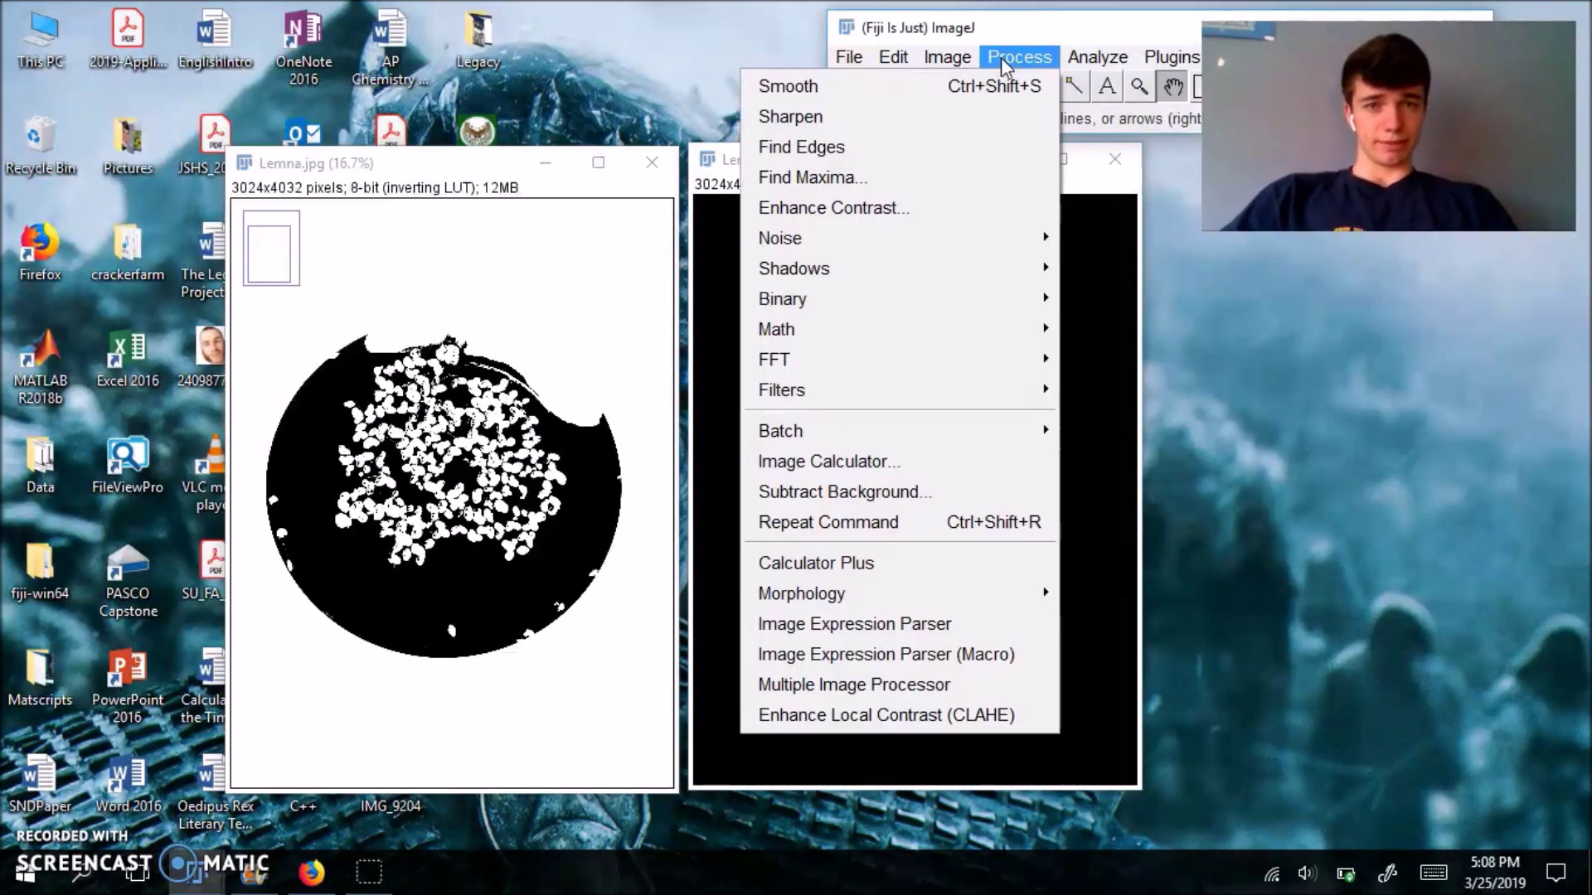
{"action": "left_click", "coordinate": [898, 455]}
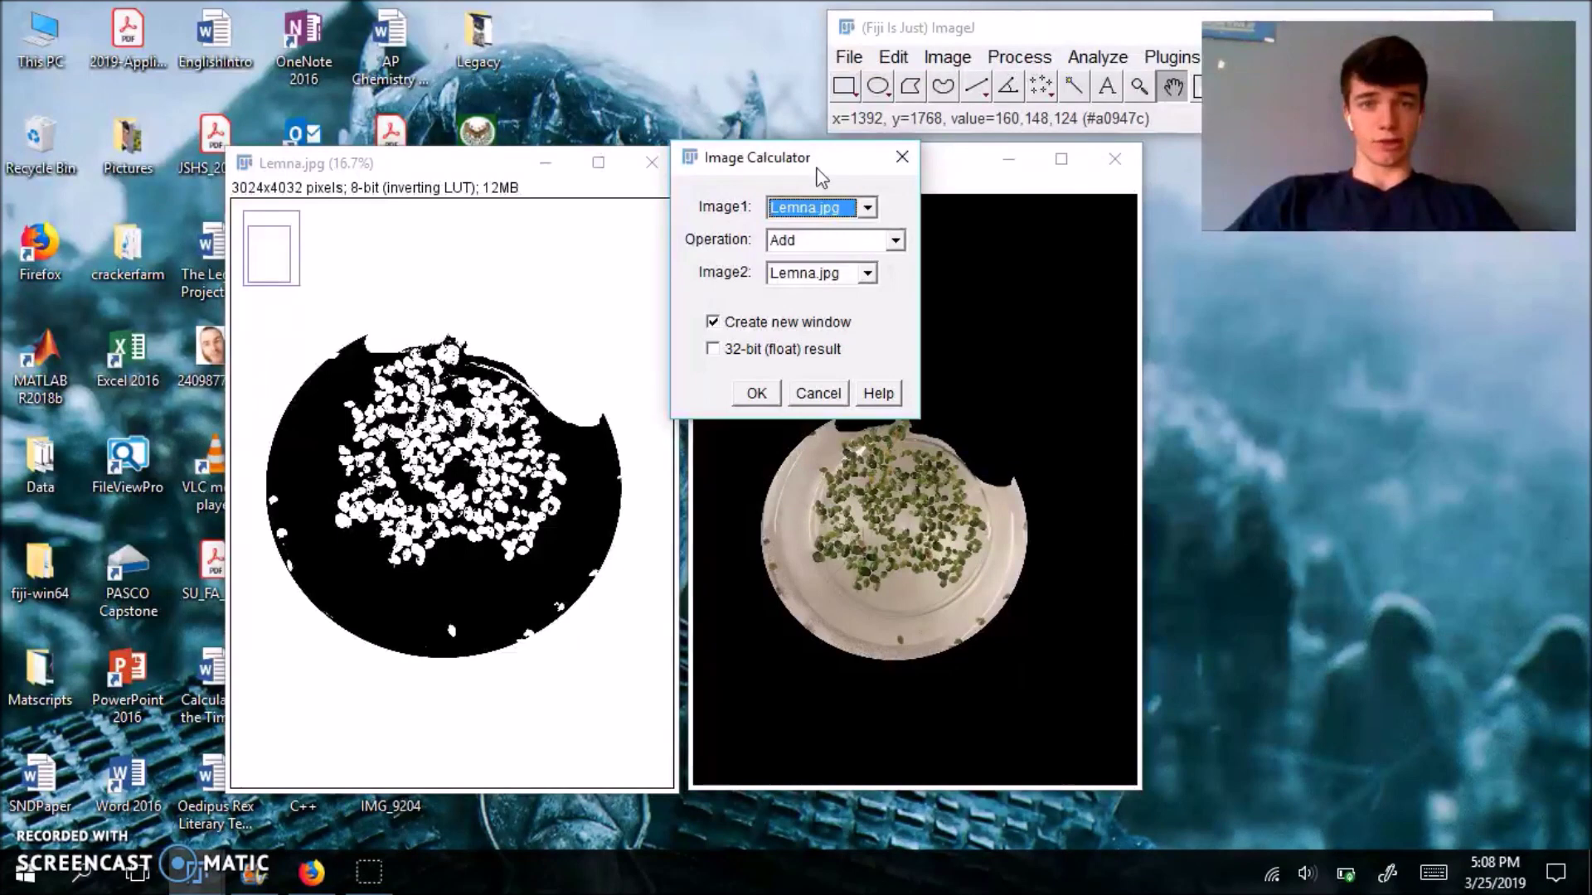
{"action": "left_click_drag", "start_coordinate": [820, 163], "coordinate": [1284, 308]}
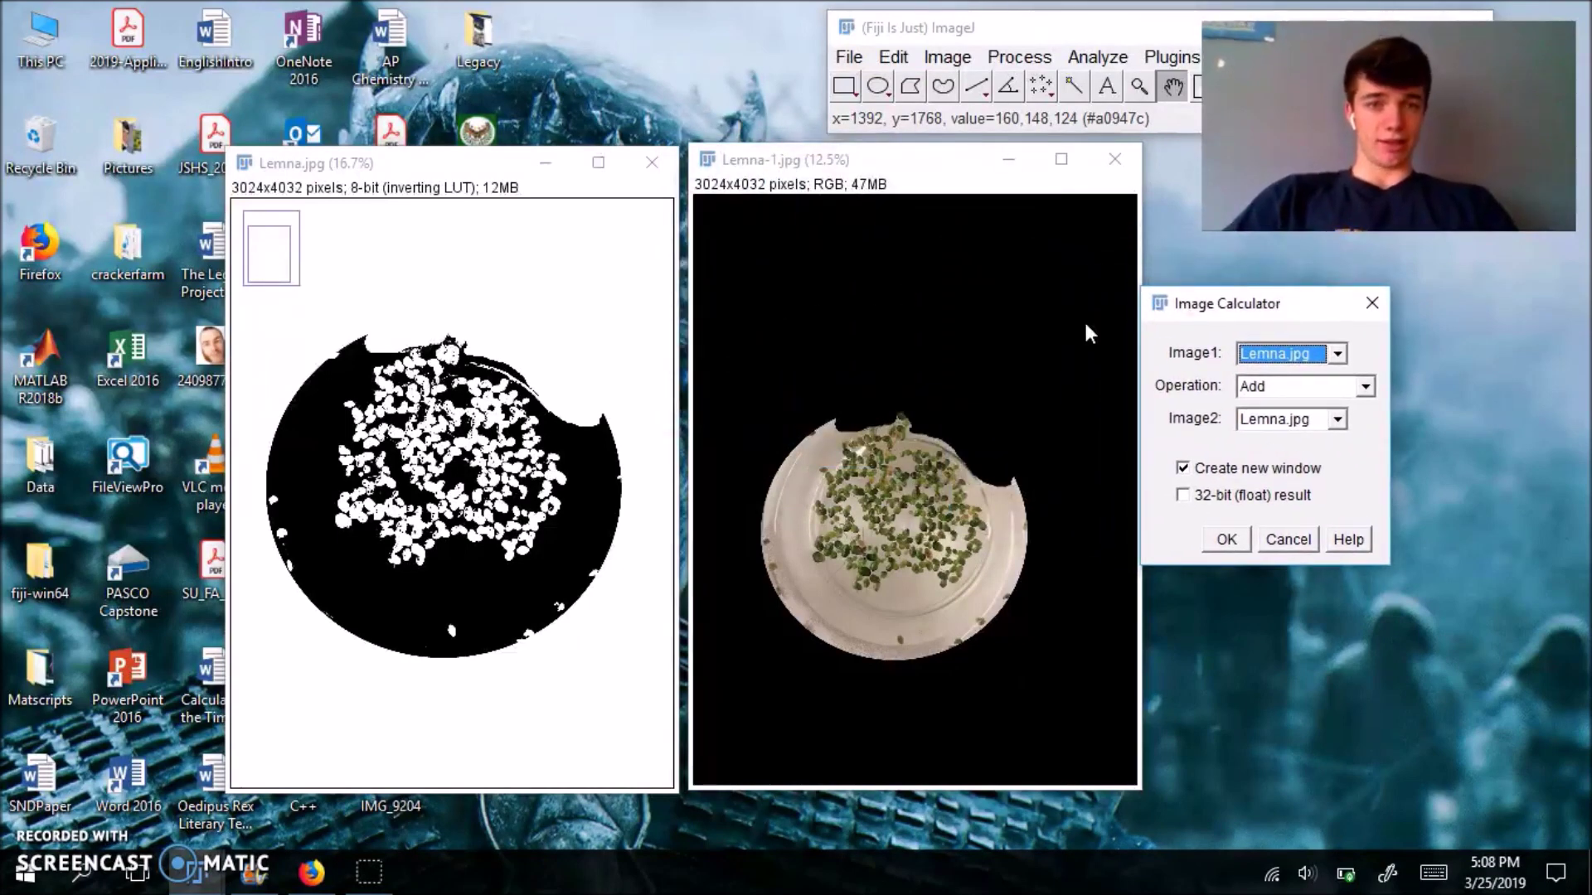
{"action": "left_click", "coordinate": [1337, 421]}
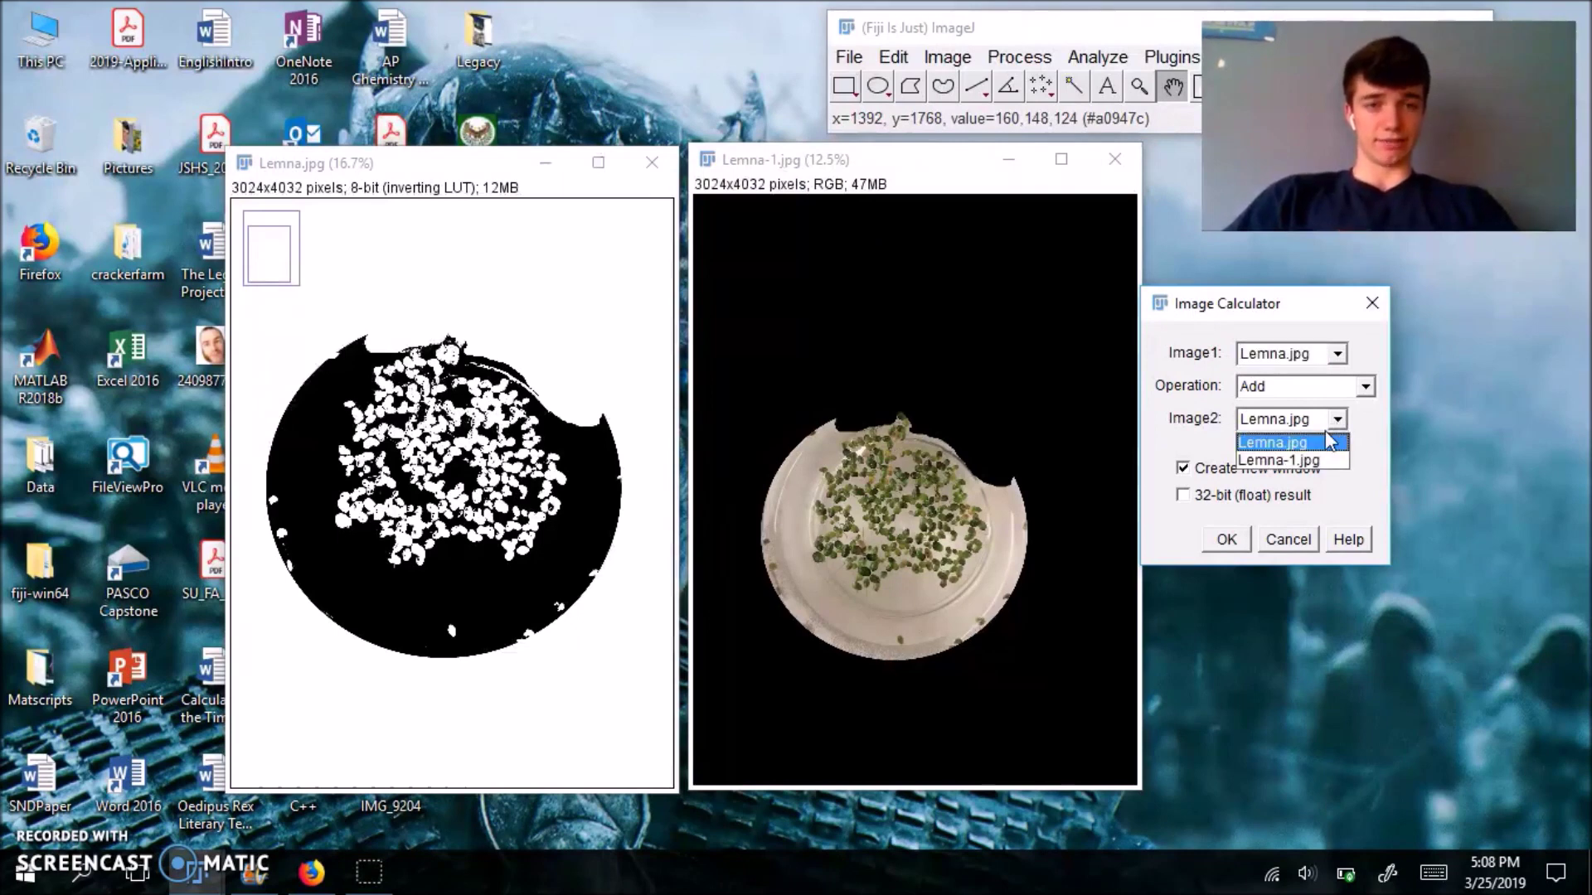
{"action": "left_click", "coordinate": [1314, 446]}
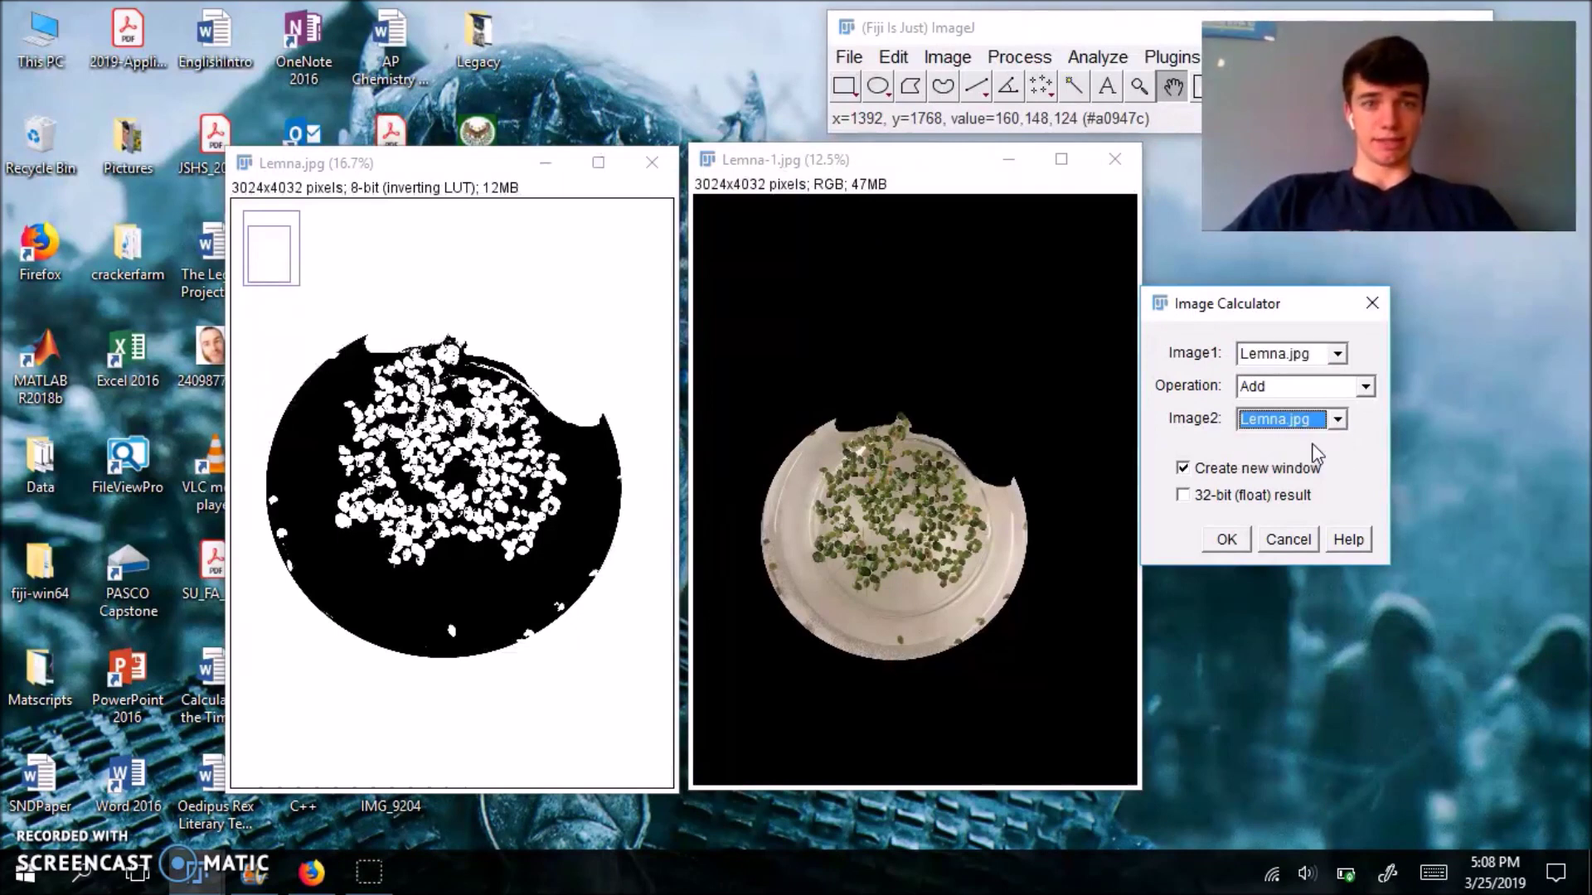
{"action": "left_click", "coordinate": [1337, 354]}
{"action": "left_click", "coordinate": [1306, 391]}
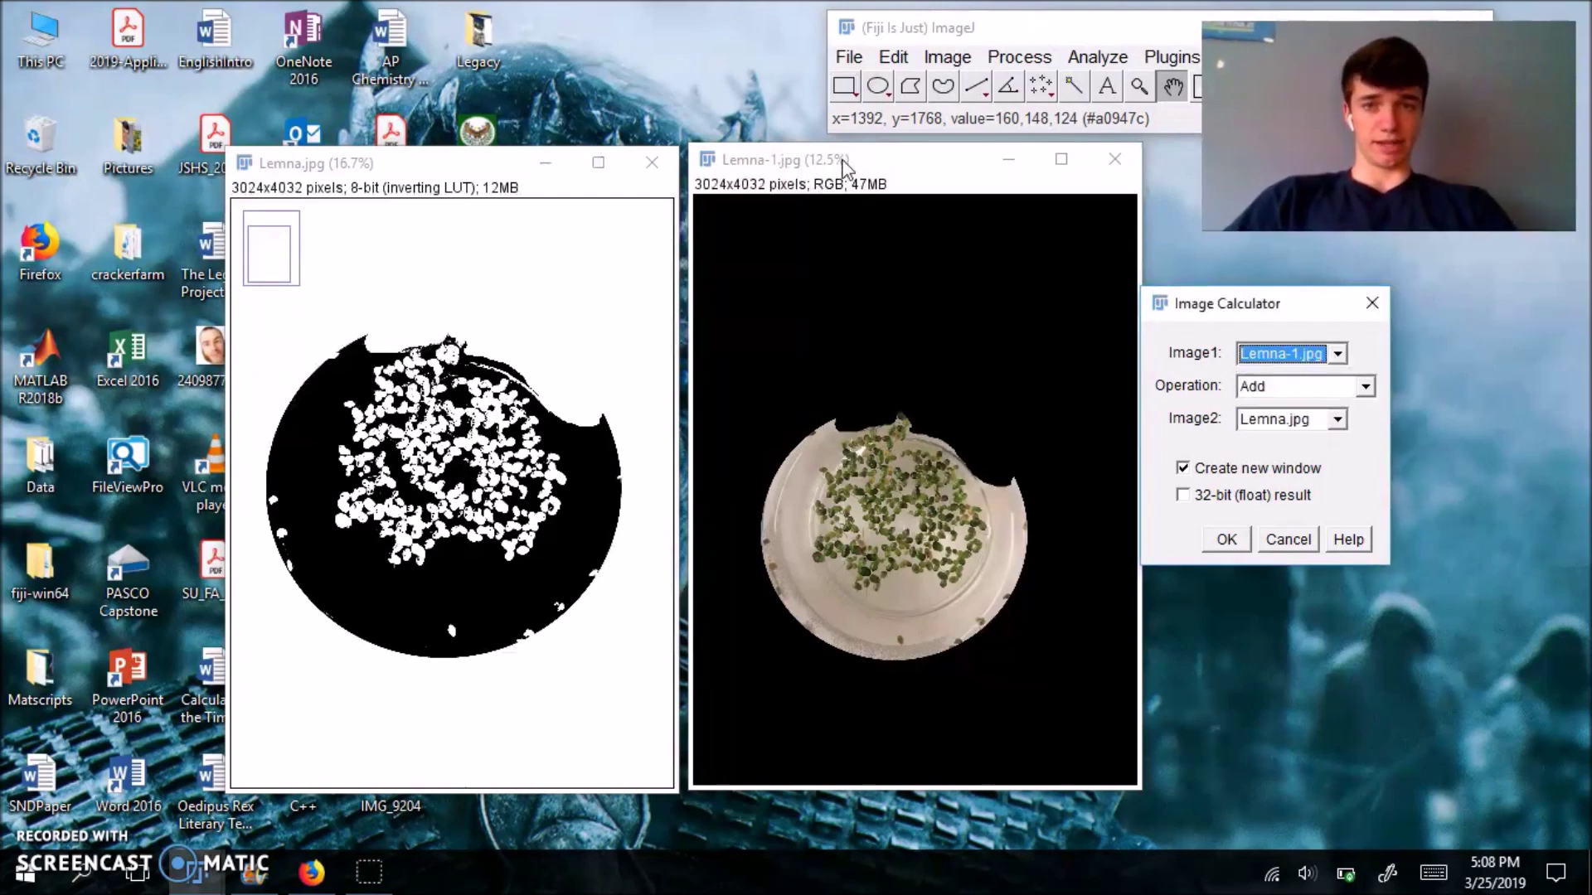
{"action": "left_click", "coordinate": [1365, 387]}
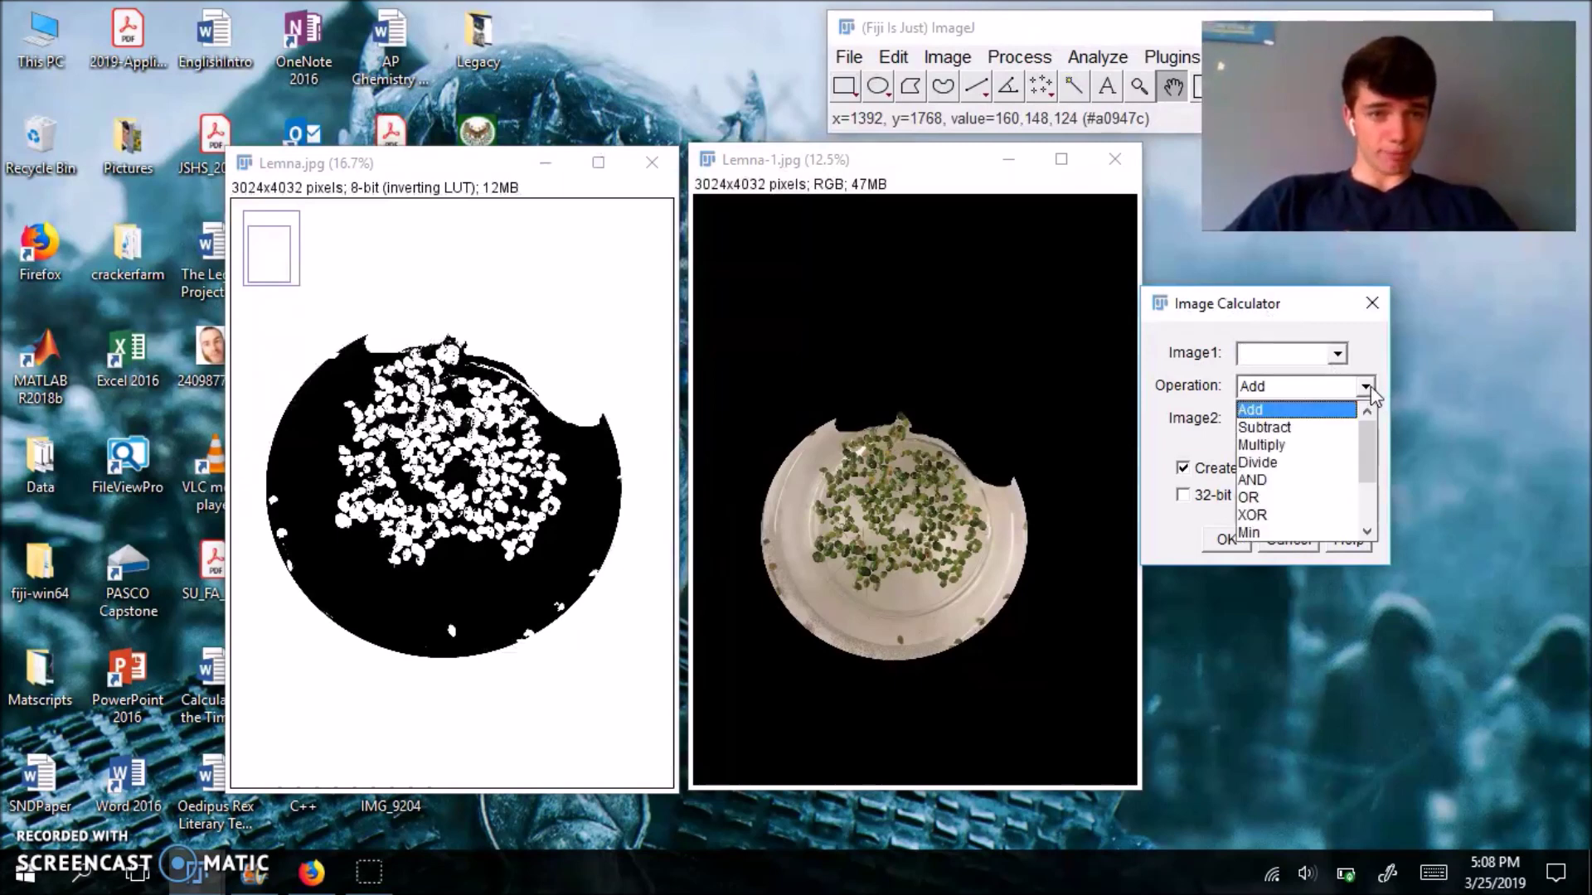
{"action": "left_click", "coordinate": [1282, 481]}
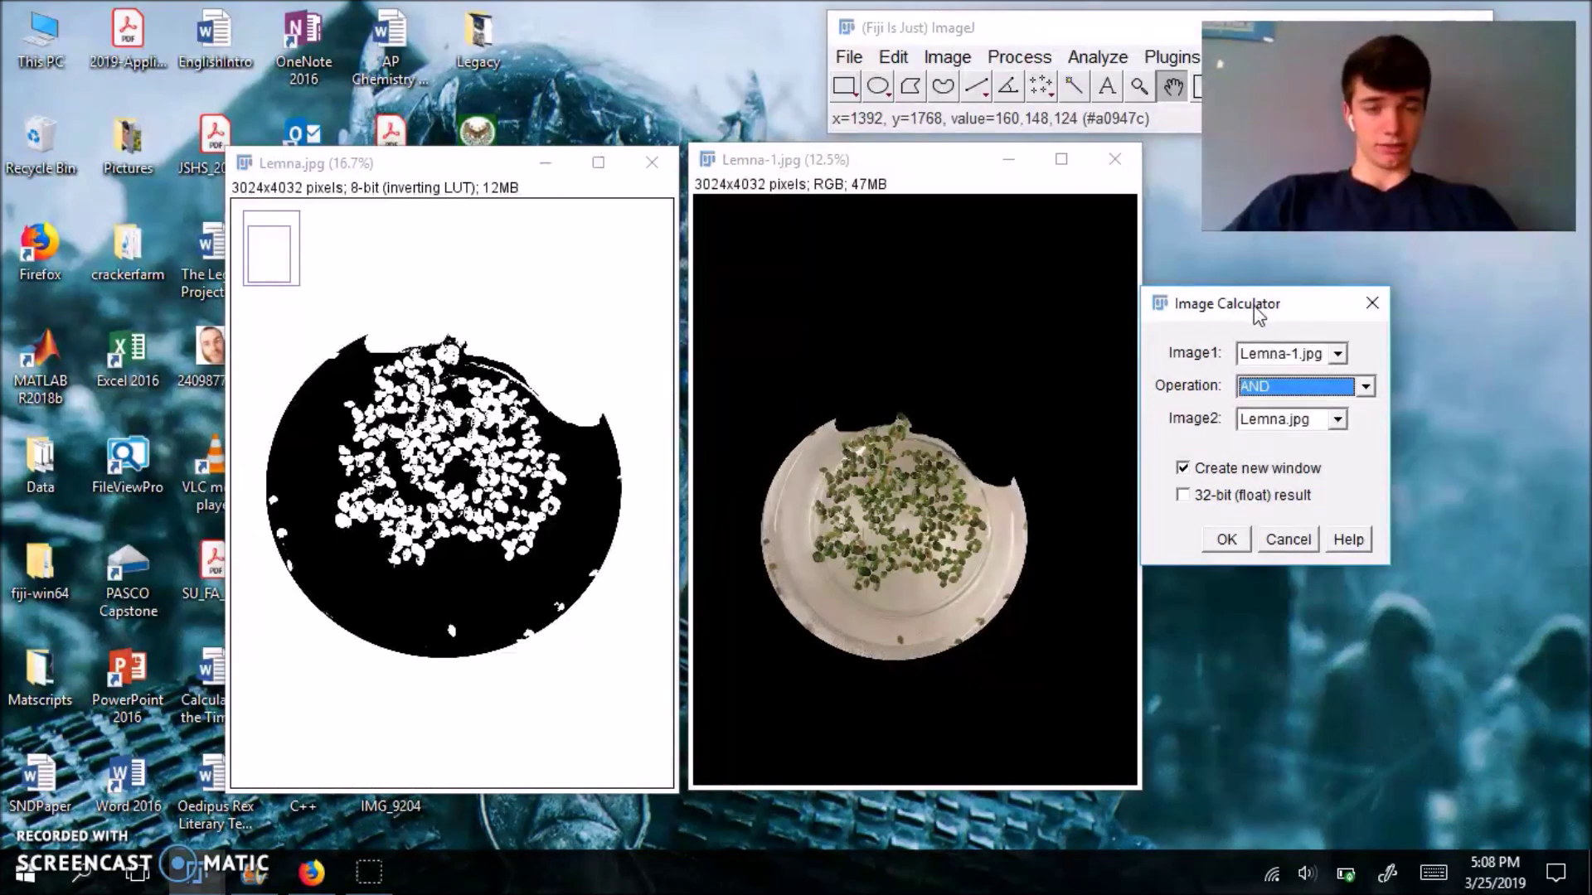
{"action": "left_click_drag", "start_coordinate": [1256, 308], "coordinate": [1296, 296]}
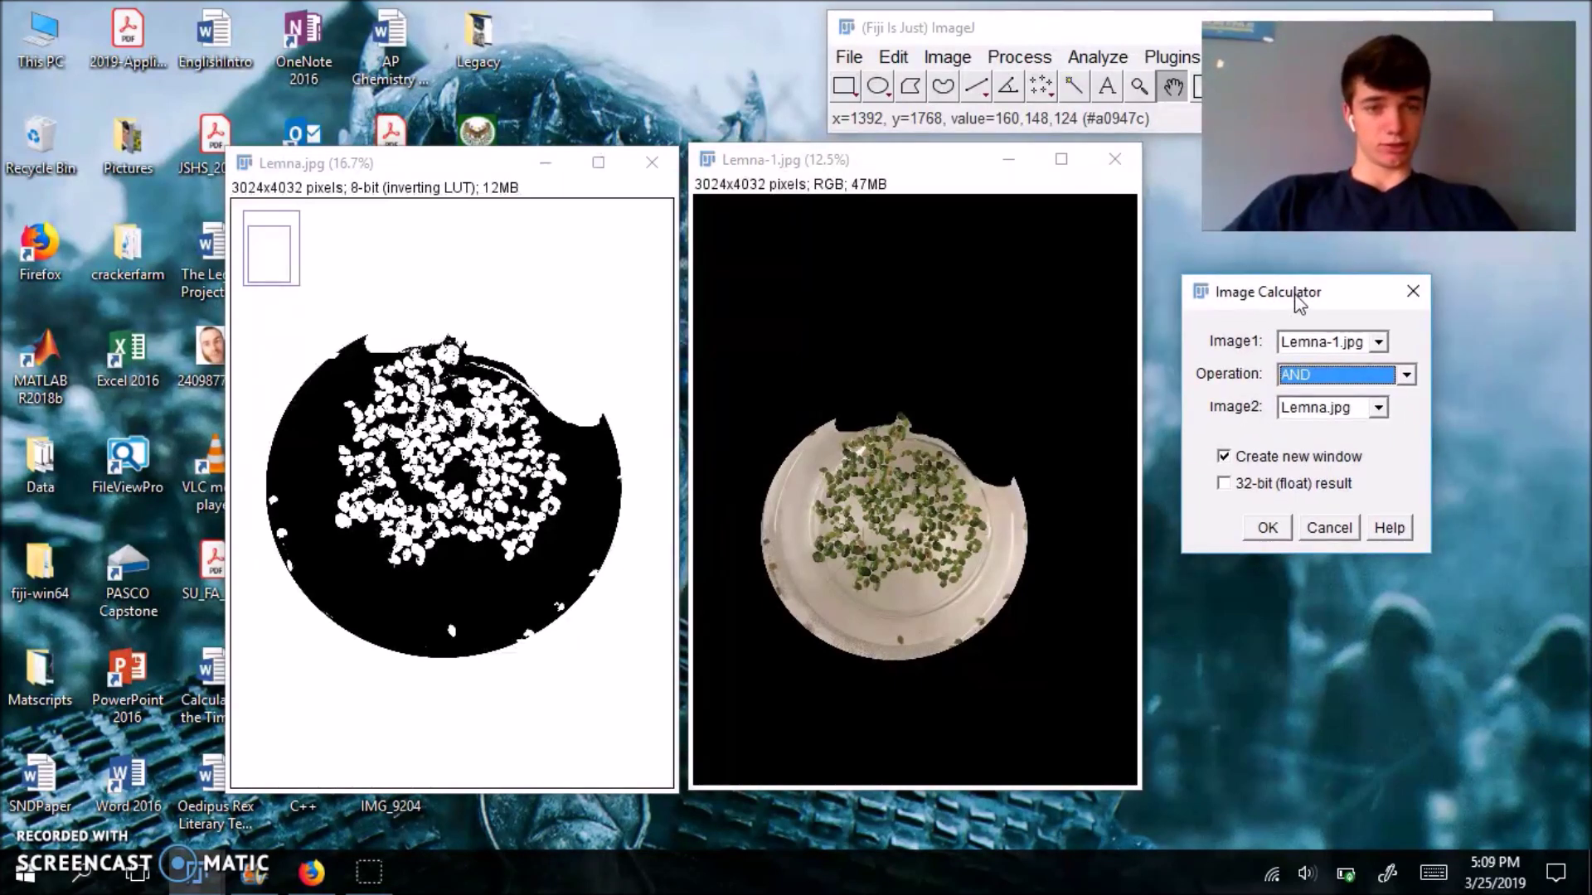
{"action": "left_click", "coordinate": [1269, 527]}
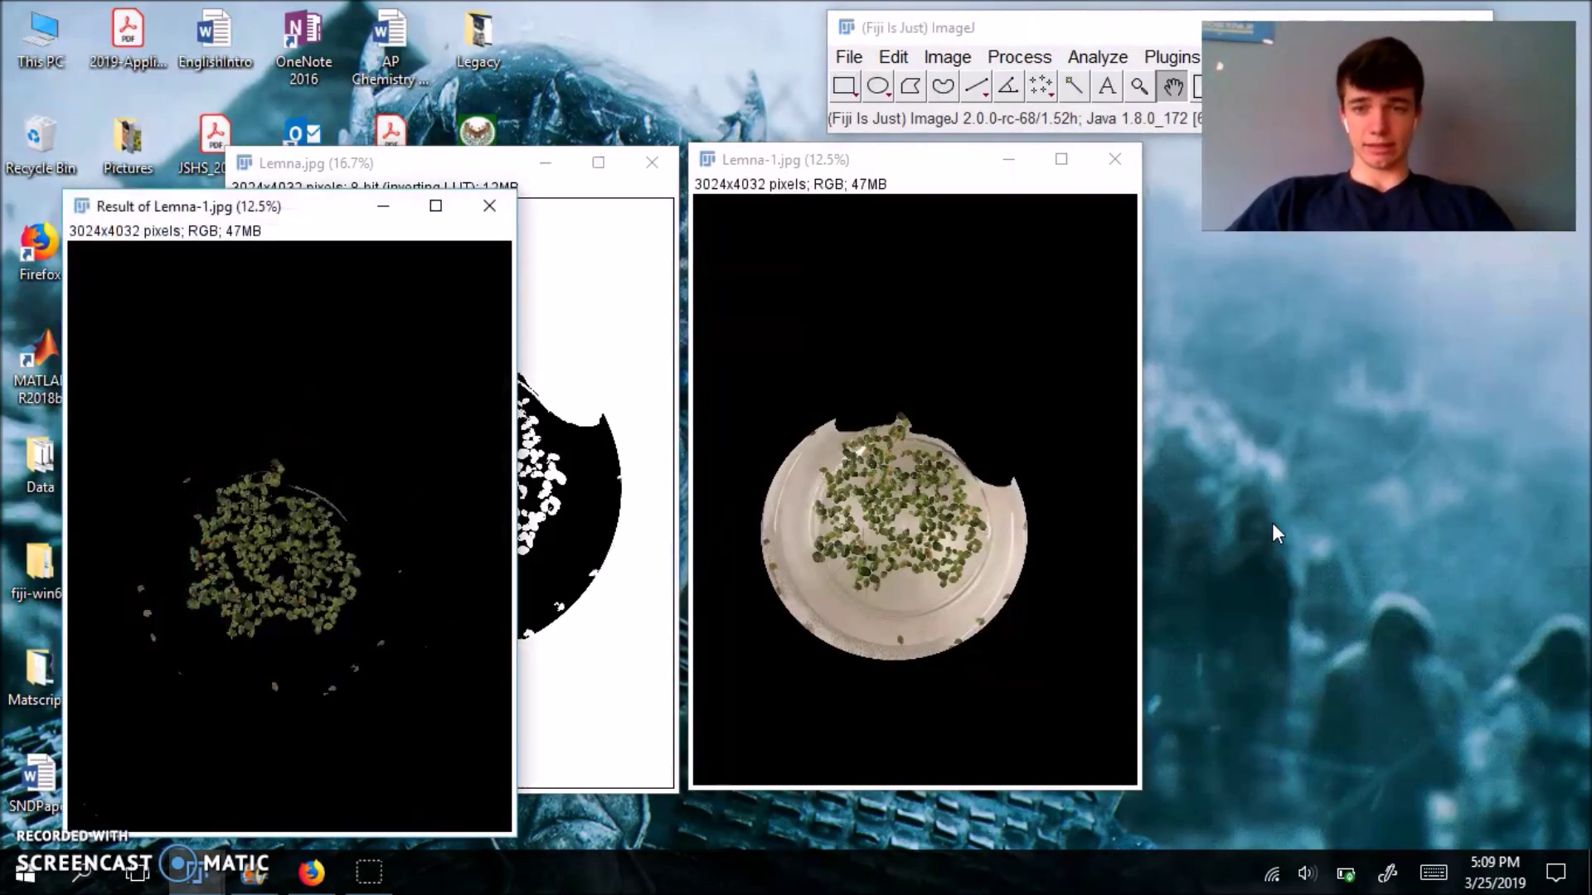
Step: Reposition the result window and close the Lemna.jpg mask without saving changes
{"action": "left_click_drag", "start_coordinate": [301, 231], "coordinate": [520, 223]}
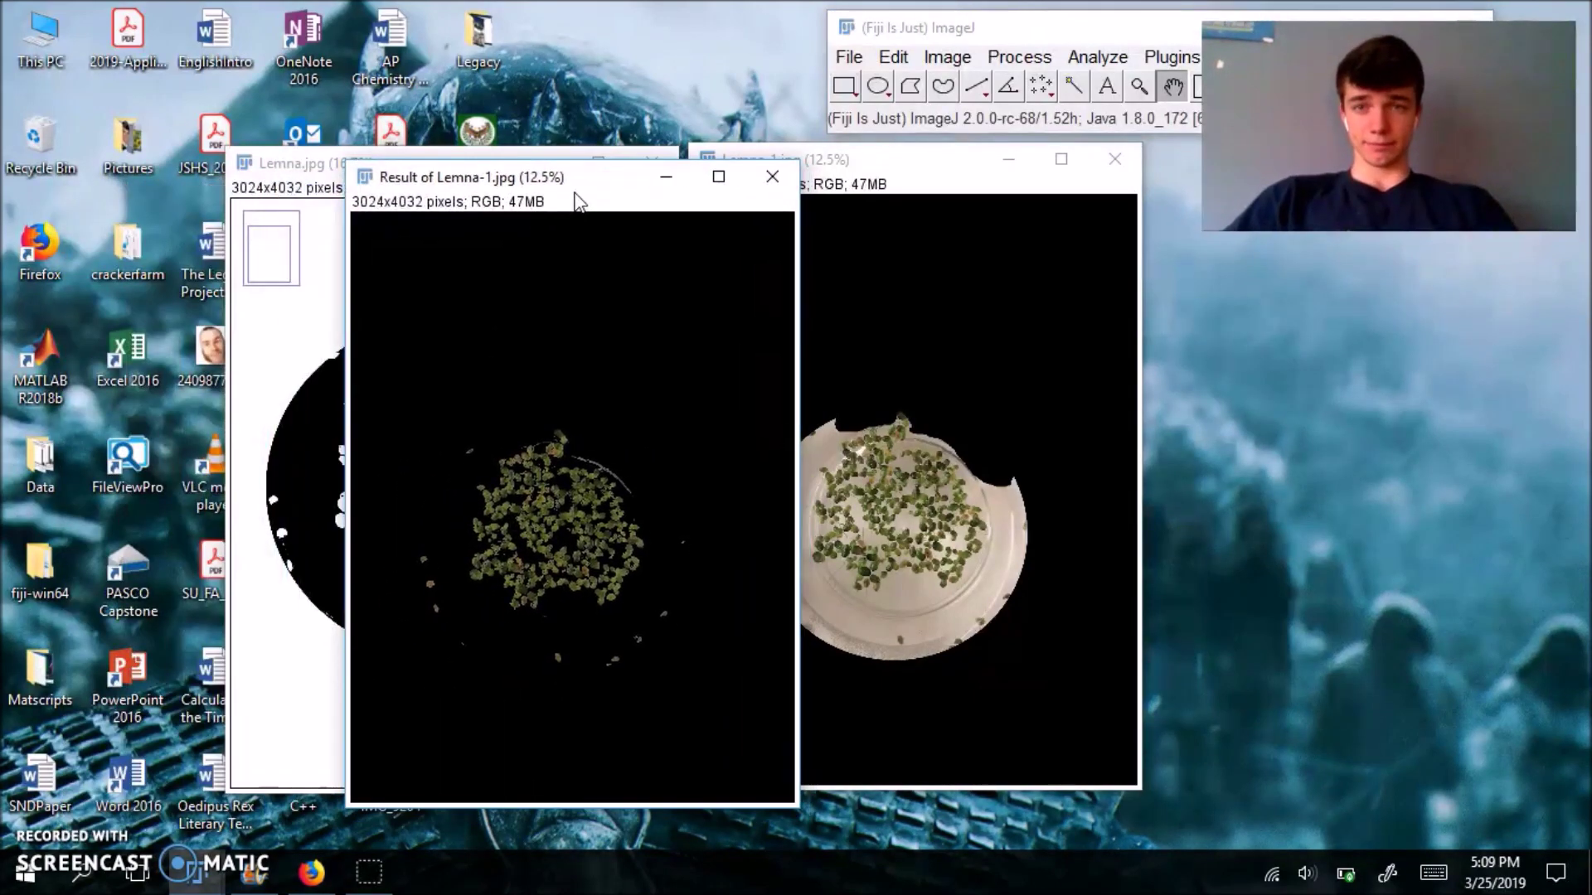
{"action": "left_click_drag", "start_coordinate": [604, 187], "coordinate": [622, 217]}
{"action": "left_click", "coordinate": [651, 161]}
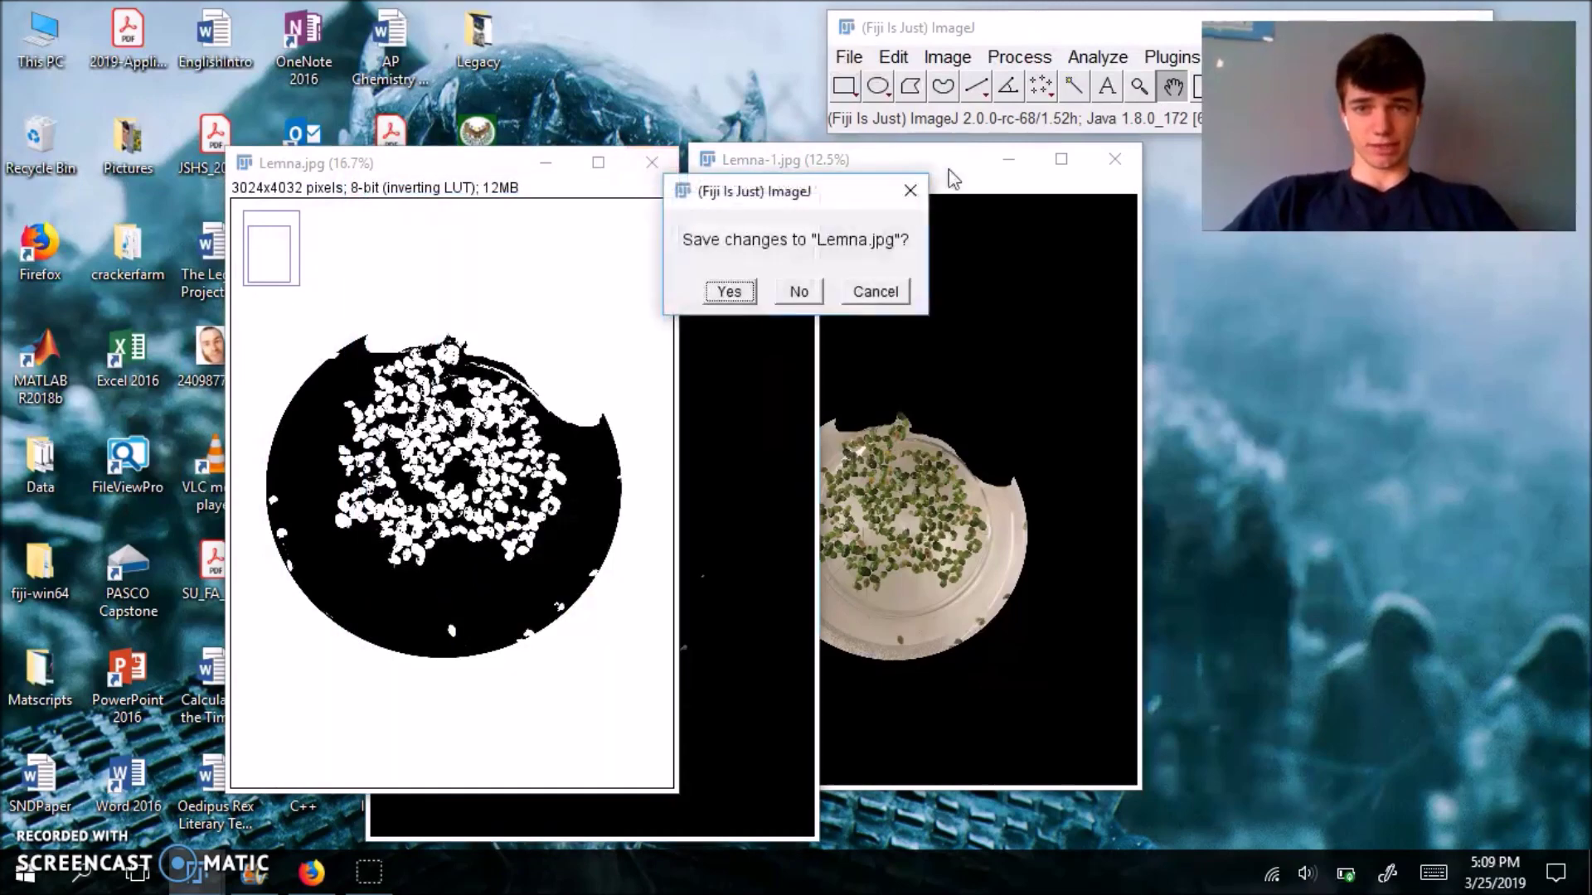
{"action": "left_click", "coordinate": [796, 286]}
Step: Close Lemna-1.jpg, zoom into the result's duckweed clump, and open the Plugins > Color Segmentation submenu
{"action": "left_click", "coordinate": [1114, 160]}
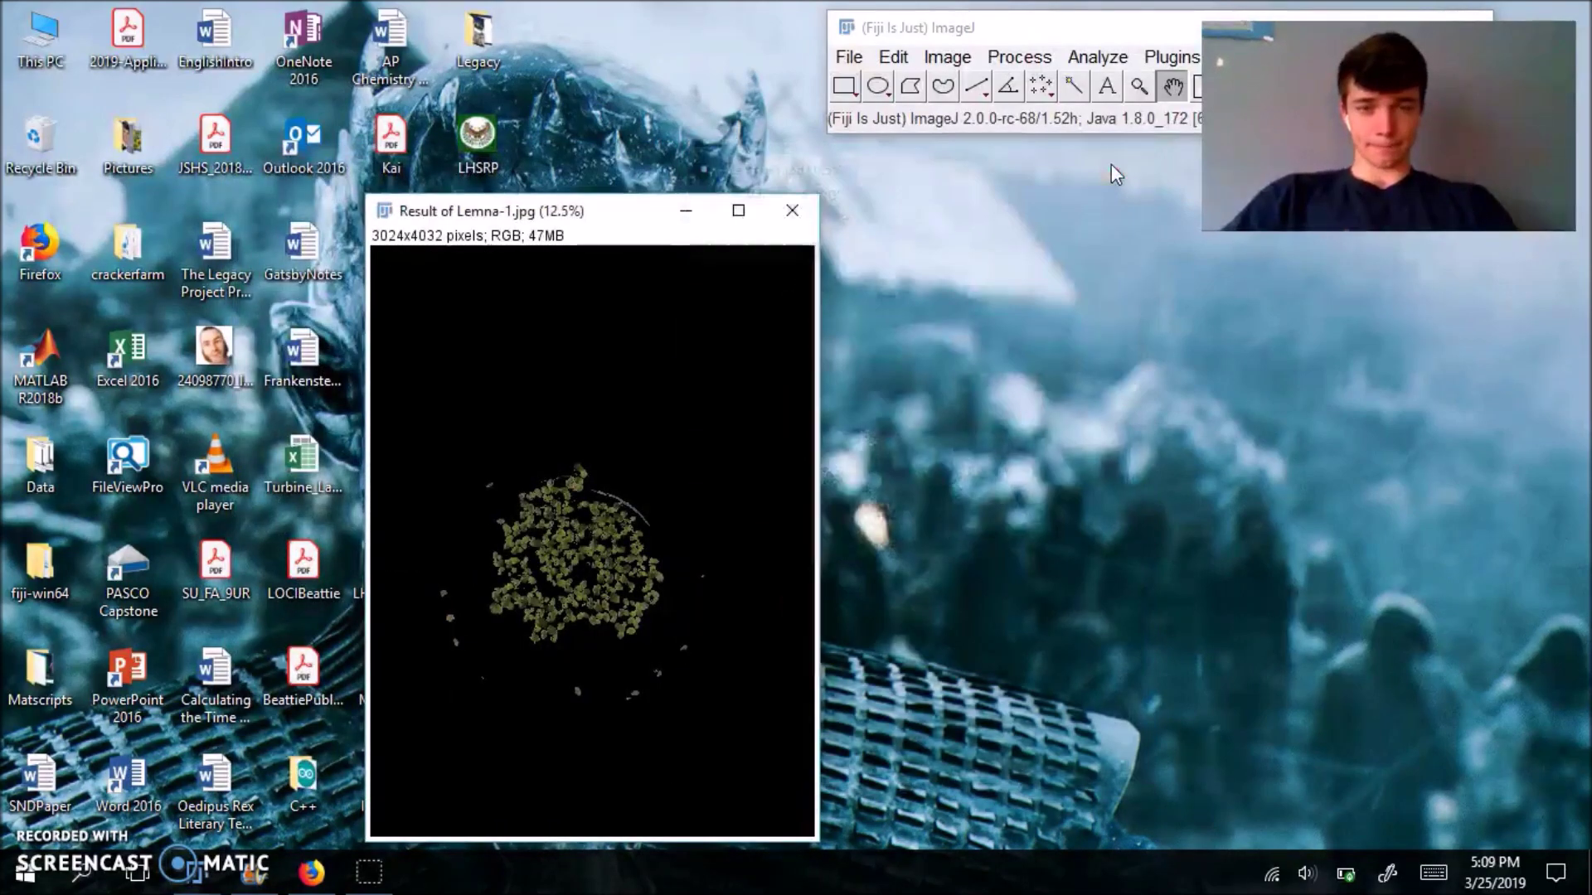
{"action": "left_click_drag", "start_coordinate": [625, 216], "coordinate": [511, 137]}
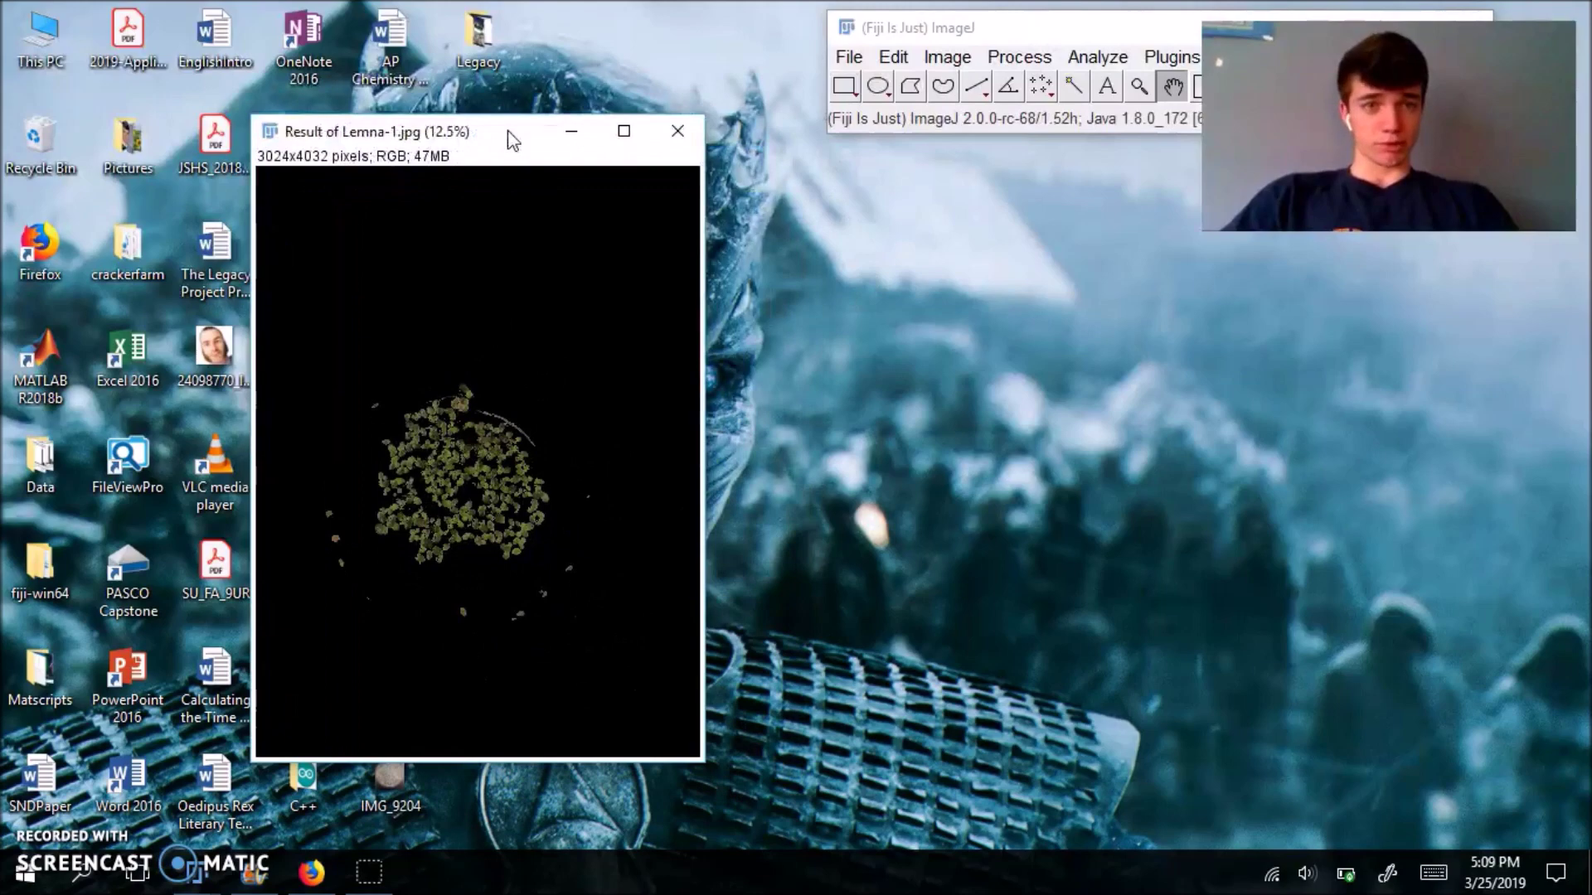
{"action": "left_click", "coordinate": [1139, 85]}
{"action": "left_click", "coordinate": [451, 483]}
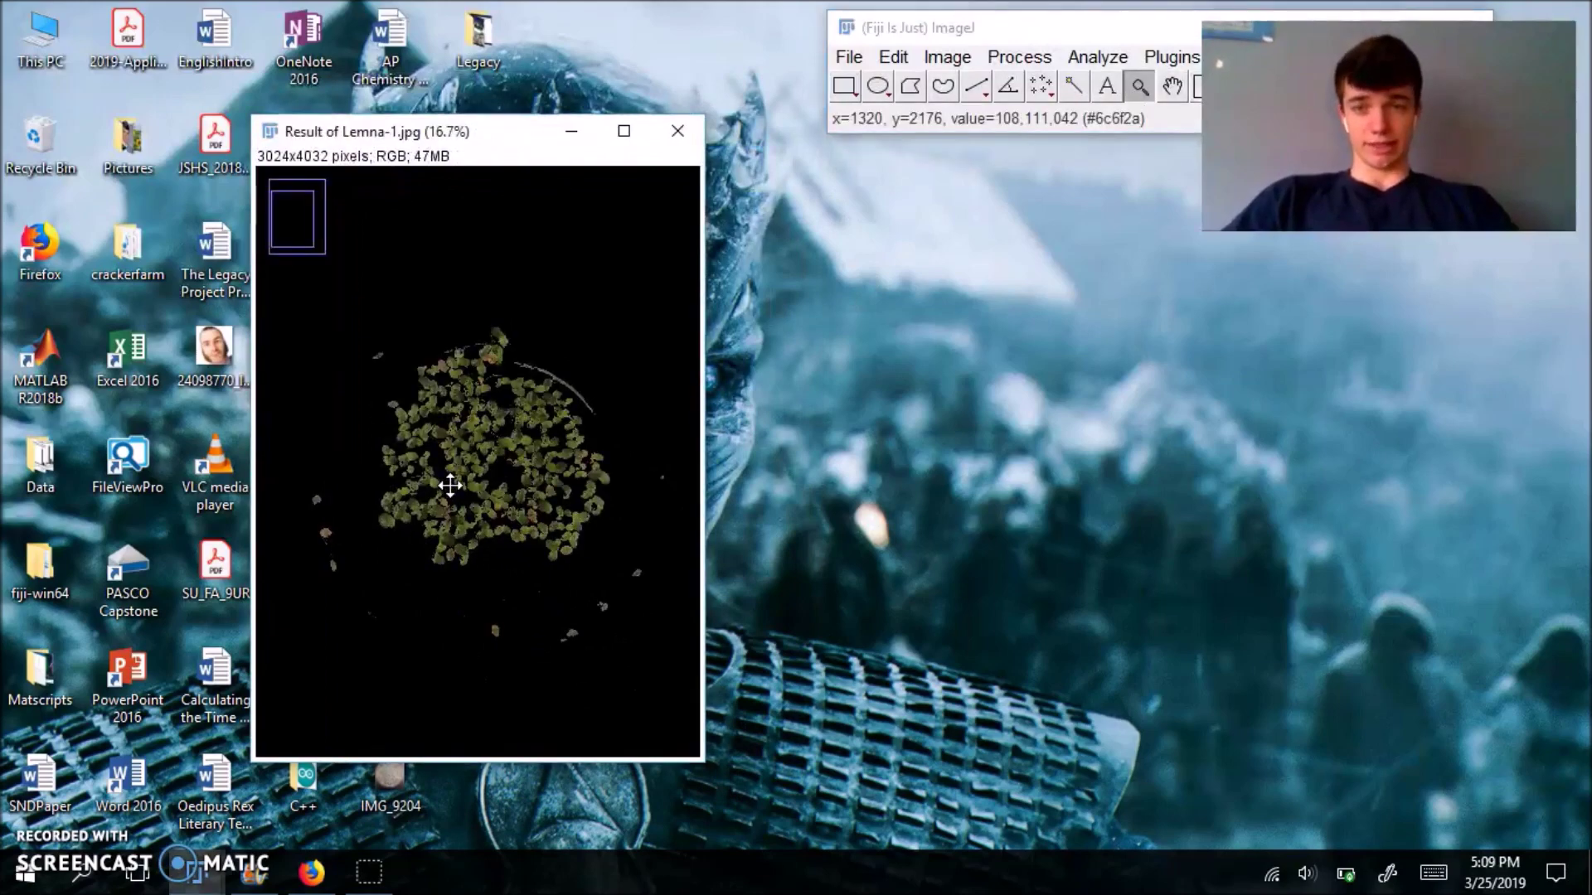
{"action": "left_click", "coordinate": [449, 486]}
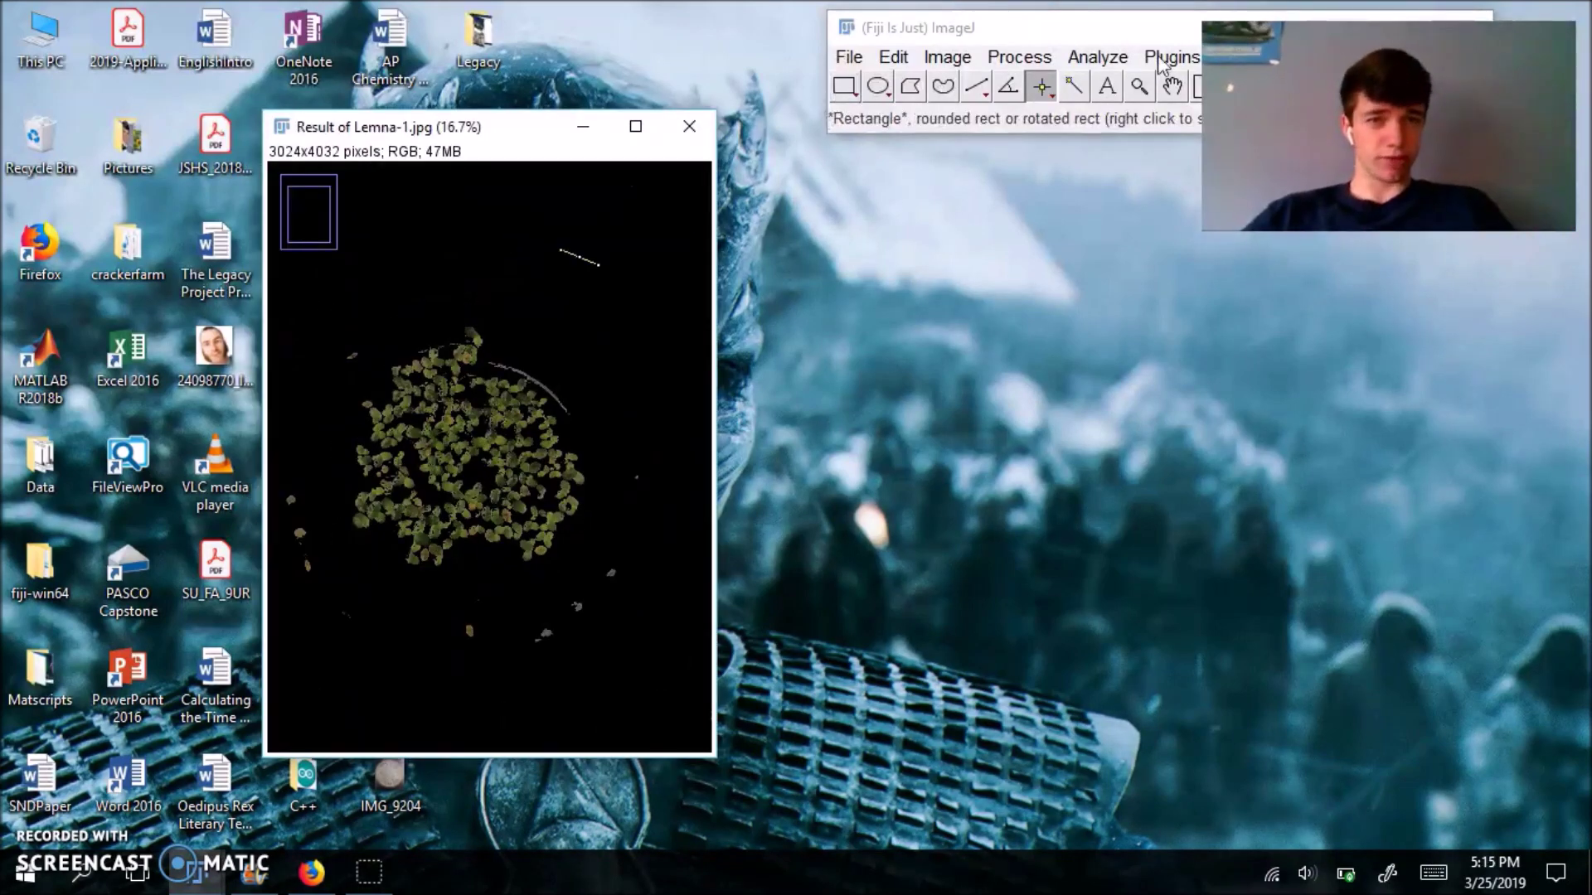
{"action": "left_click", "coordinate": [1164, 60]}
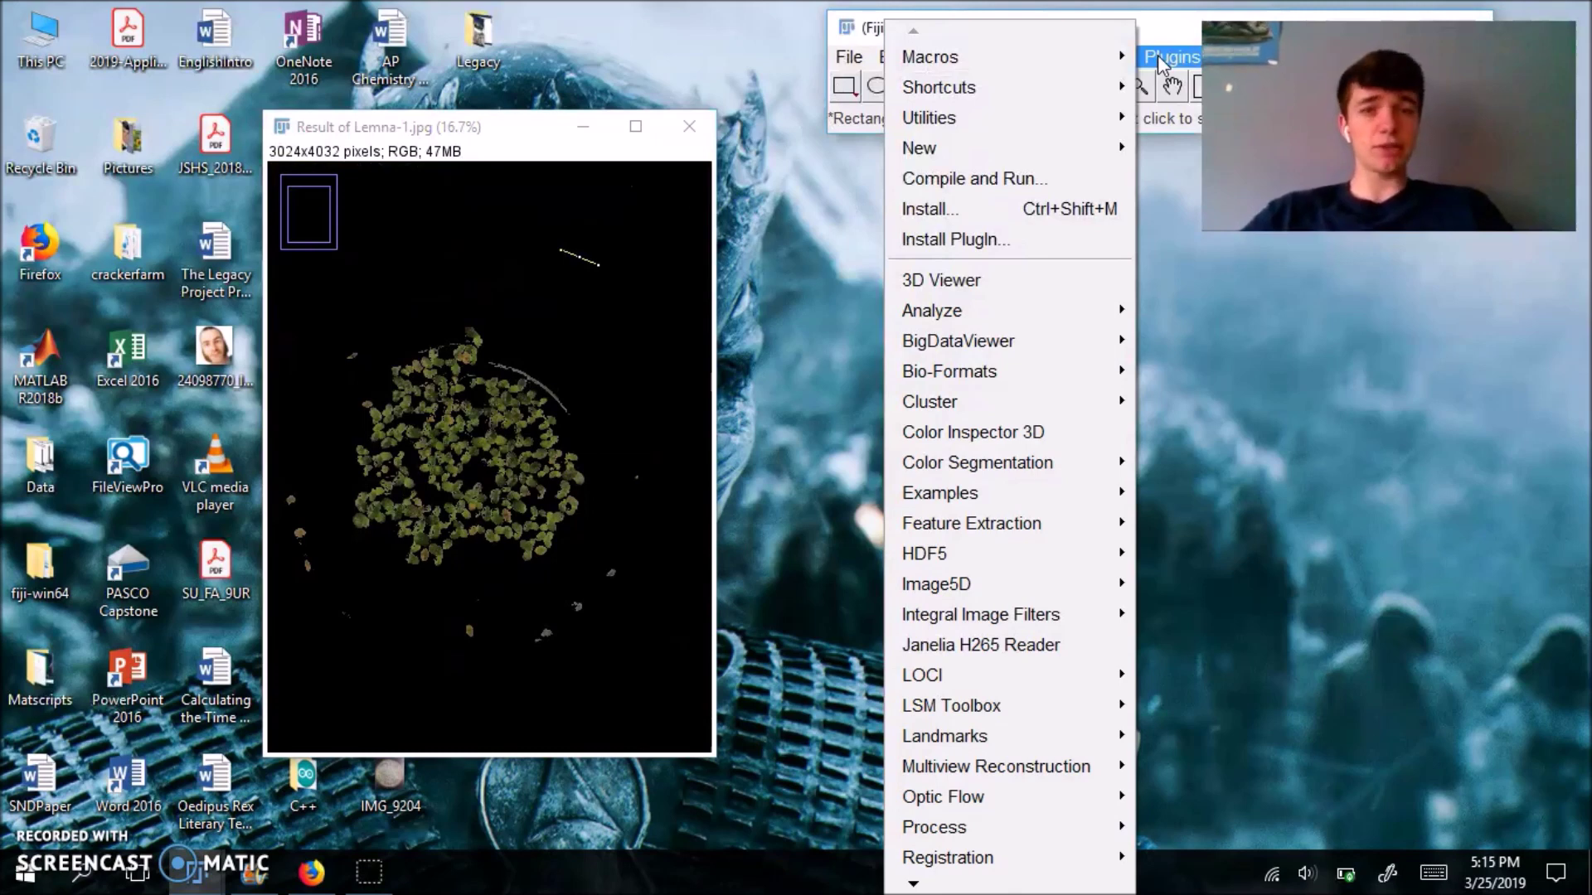
{"action": "mouse_move", "coordinate": [991, 455]}
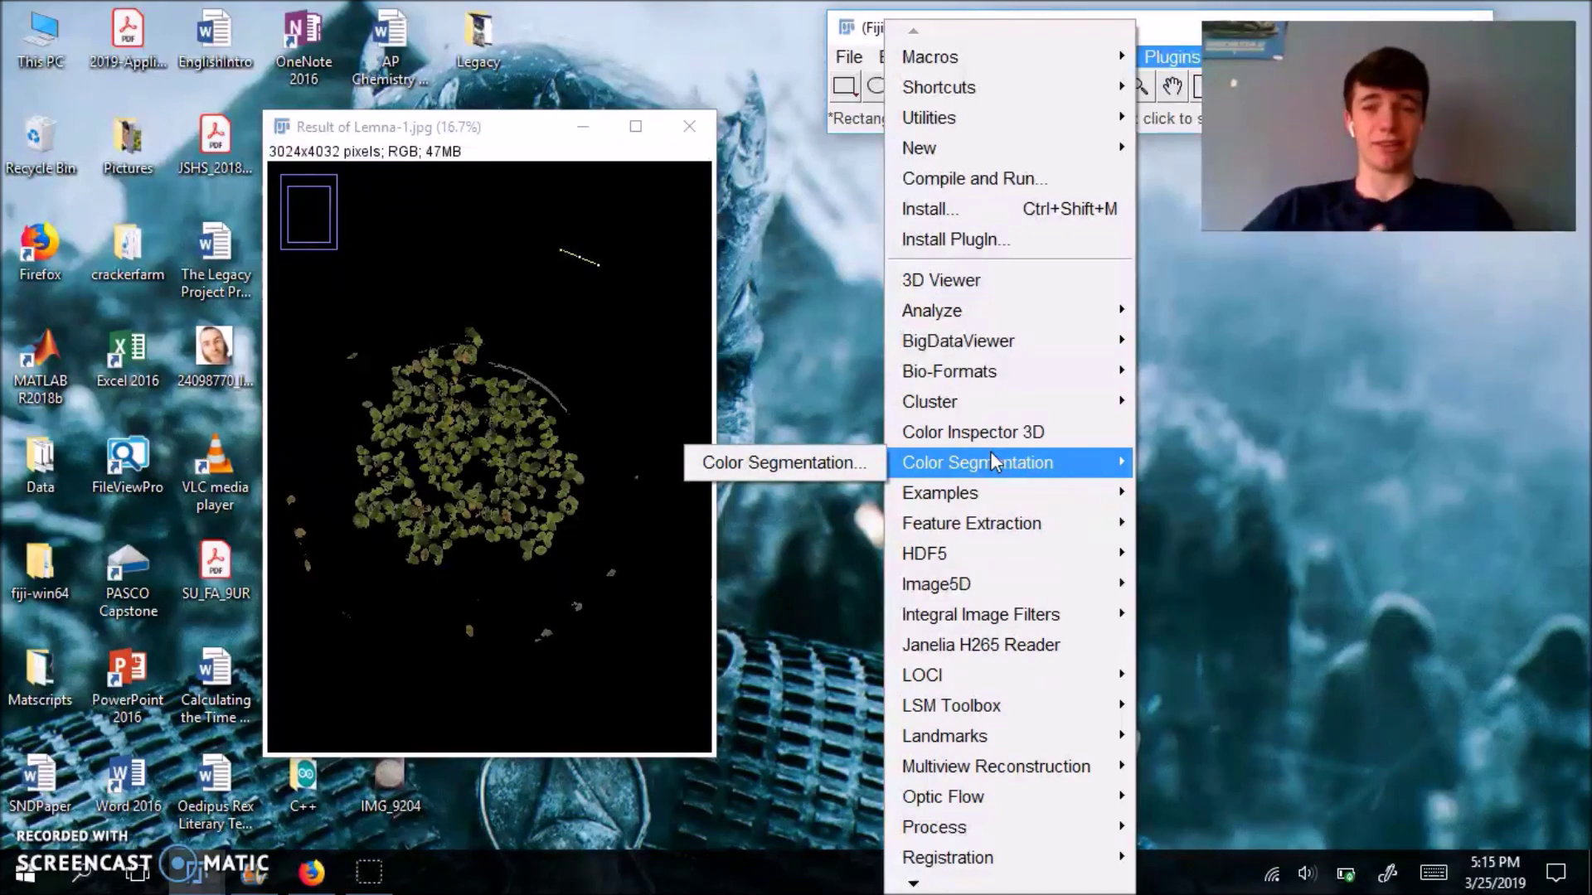
Step: Launch Color Segmentation on Result of Lemna-1.jpg and position its dialog beside the image
{"action": "left_click", "coordinate": [833, 462]}
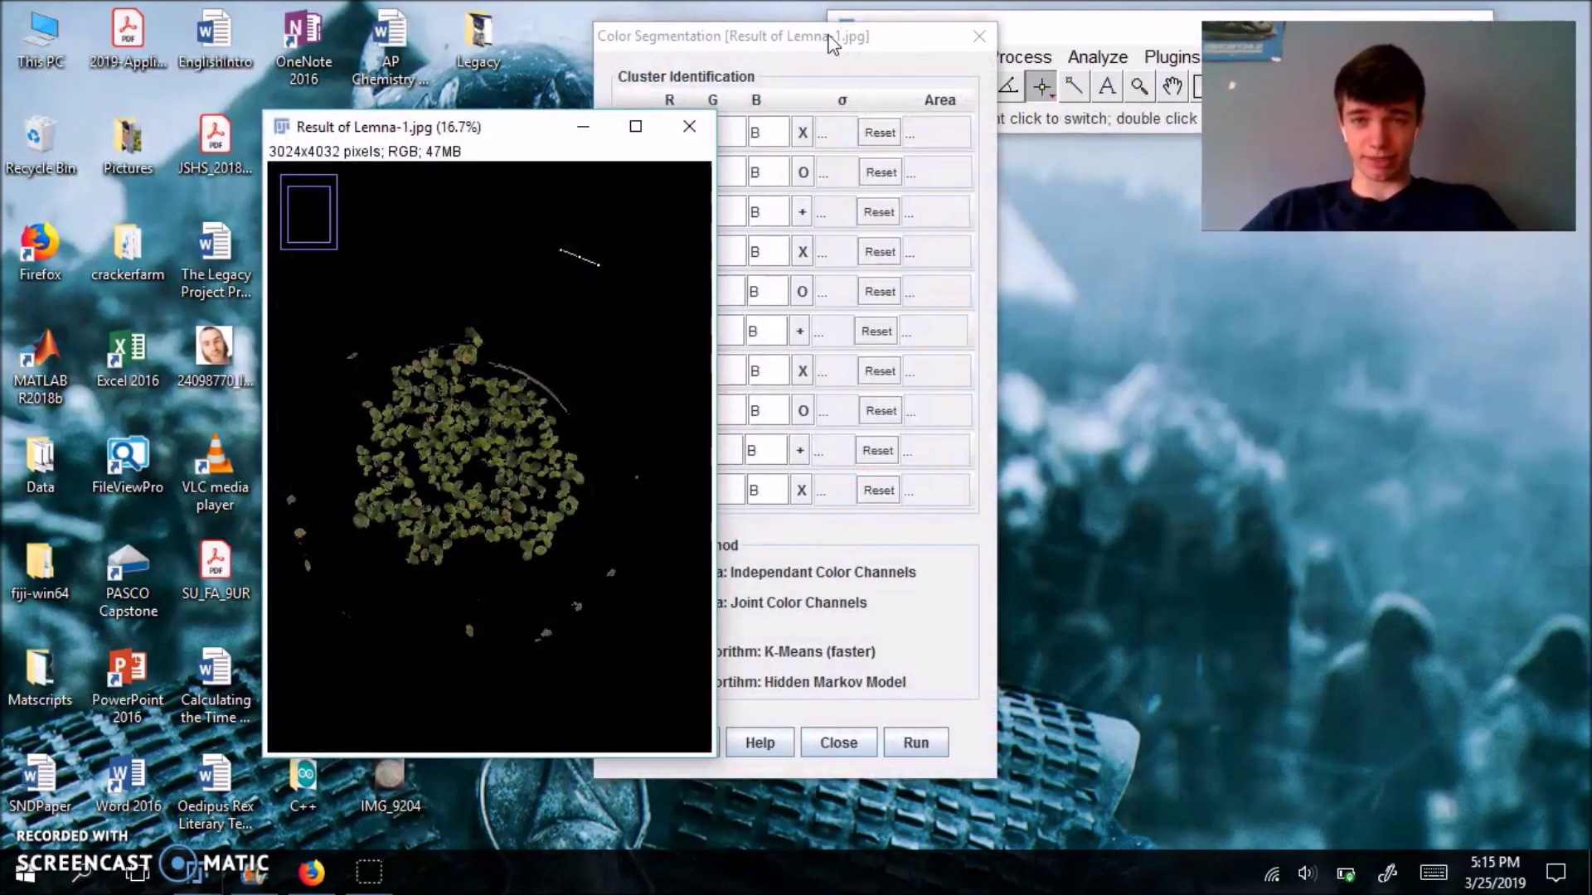
{"action": "left_click_drag", "start_coordinate": [838, 48], "coordinate": [1001, 160]}
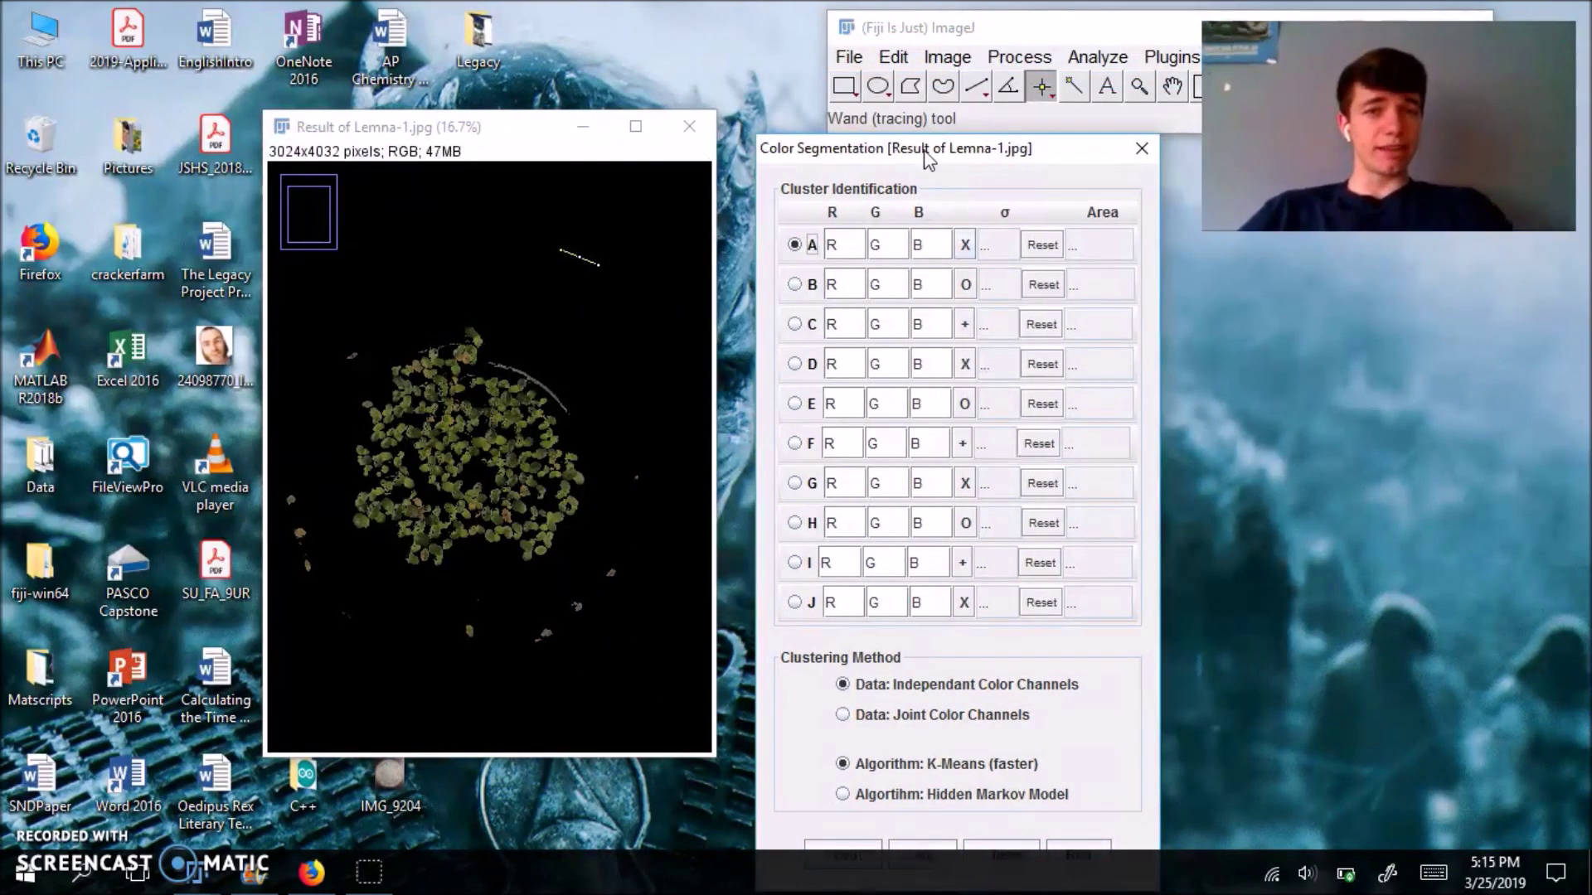
{"action": "left_click_drag", "start_coordinate": [930, 159], "coordinate": [918, 146]}
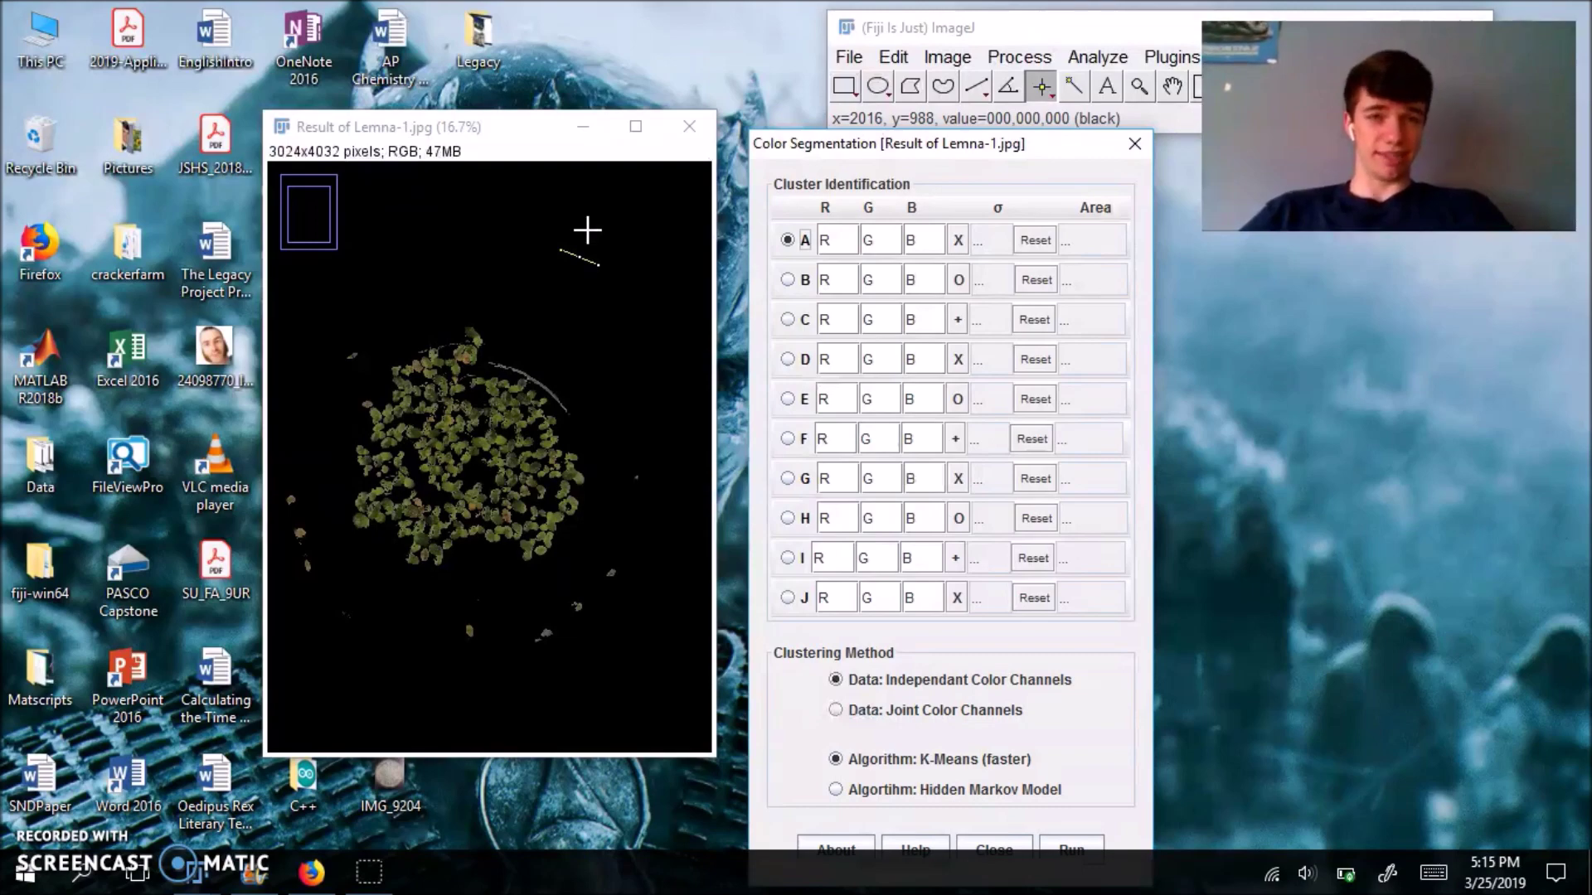
Step: Zoom the image to 75% on the fronds and select cluster A
{"action": "left_click", "coordinate": [1144, 88]}
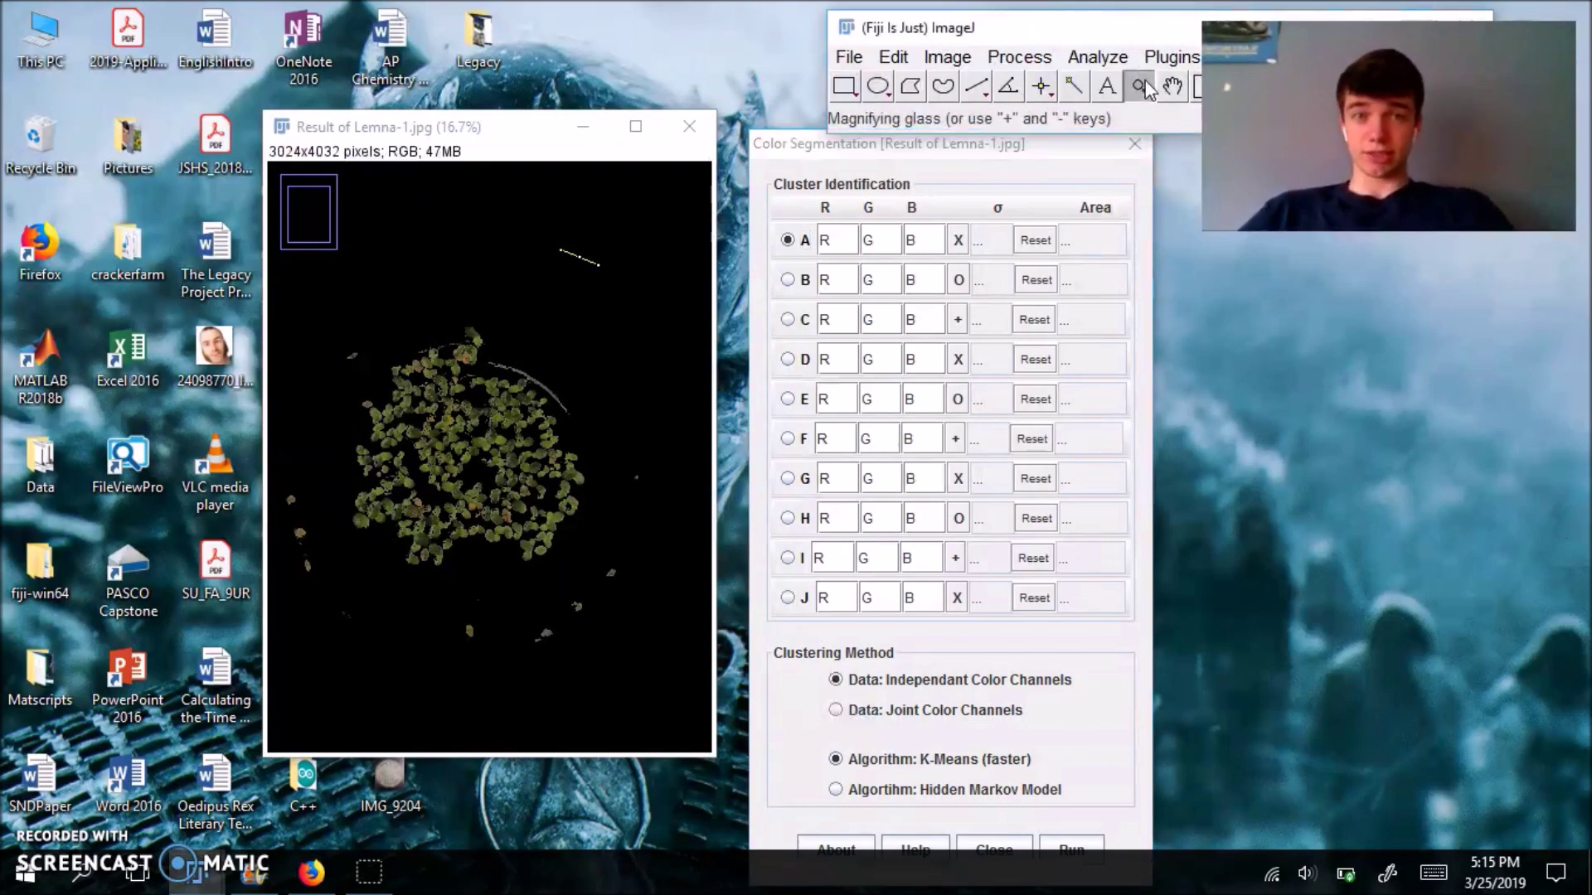
{"action": "left_click", "coordinate": [455, 455]}
{"action": "left_click", "coordinate": [455, 456]}
{"action": "left_click", "coordinate": [540, 403]}
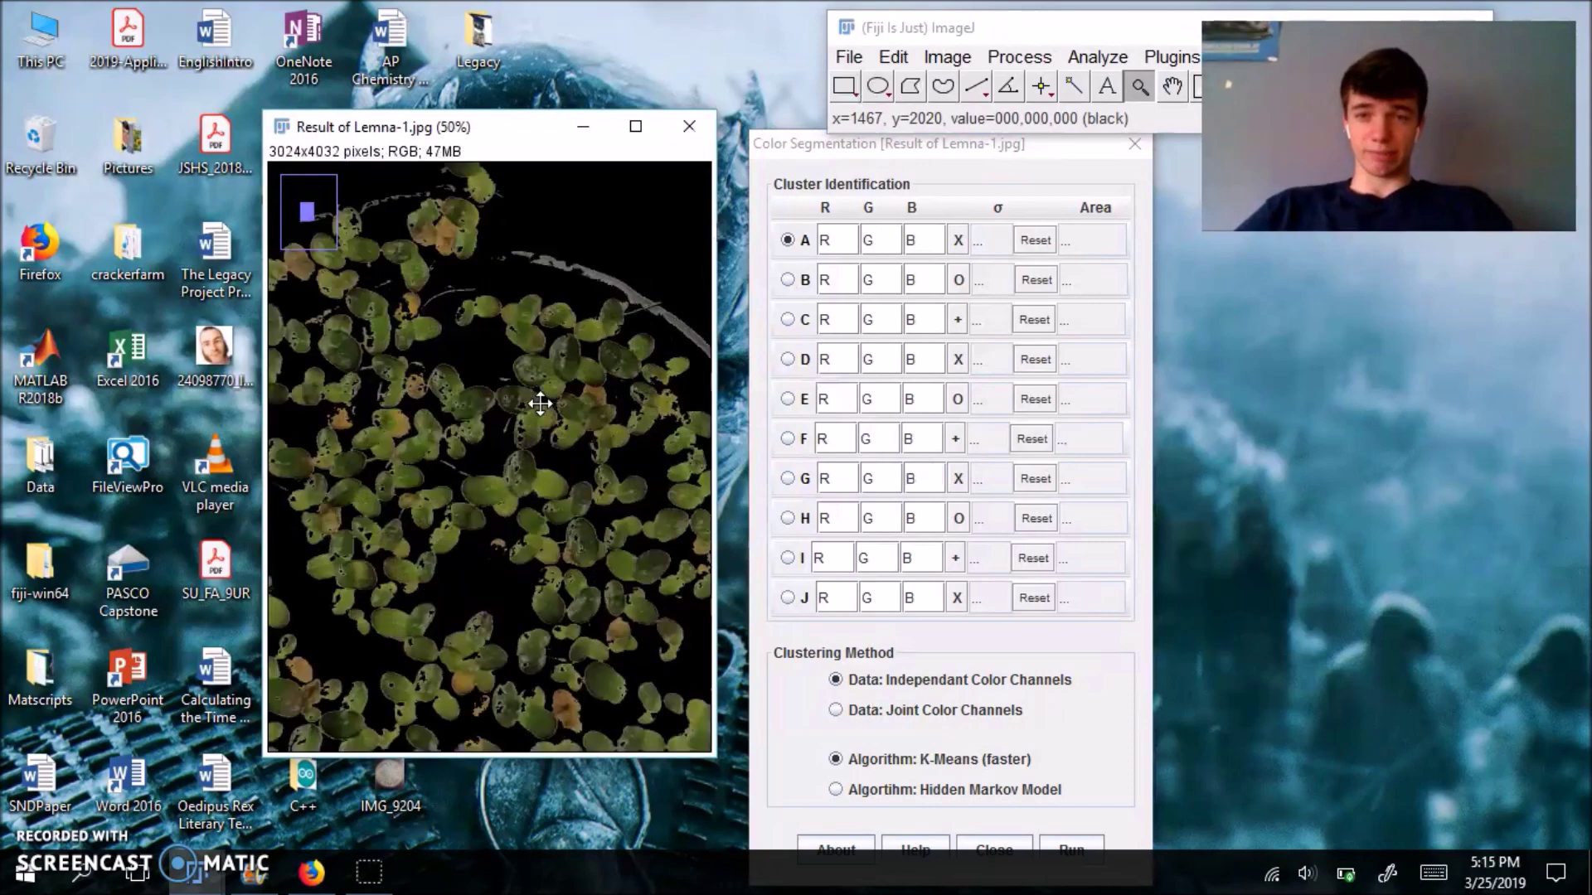
{"action": "left_click", "coordinate": [539, 404]}
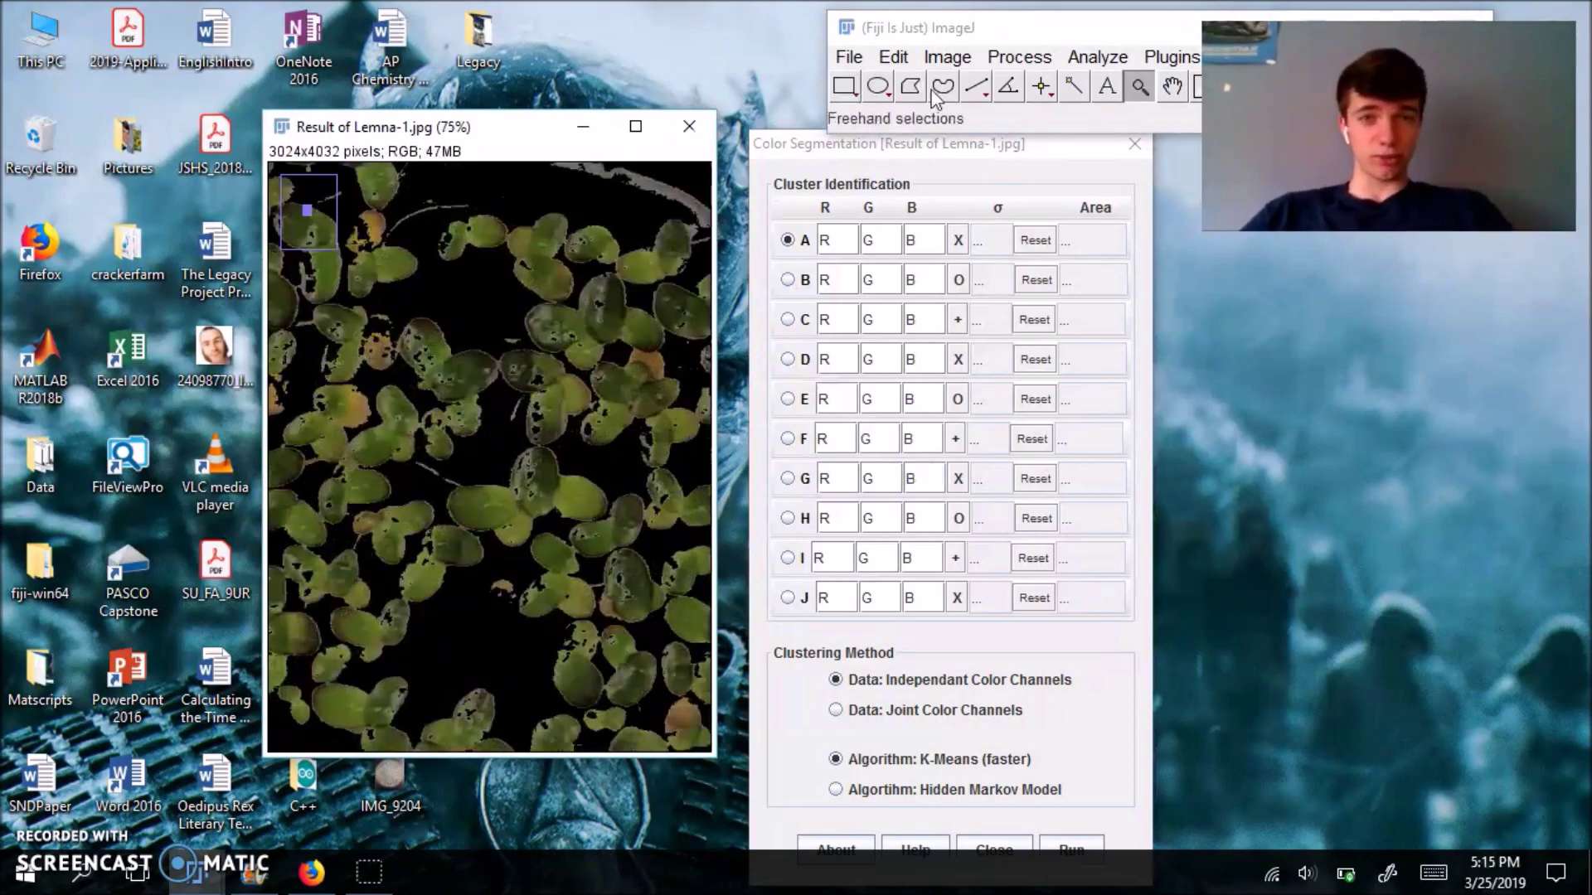
{"action": "left_click_drag", "start_coordinate": [947, 141], "coordinate": [949, 151]}
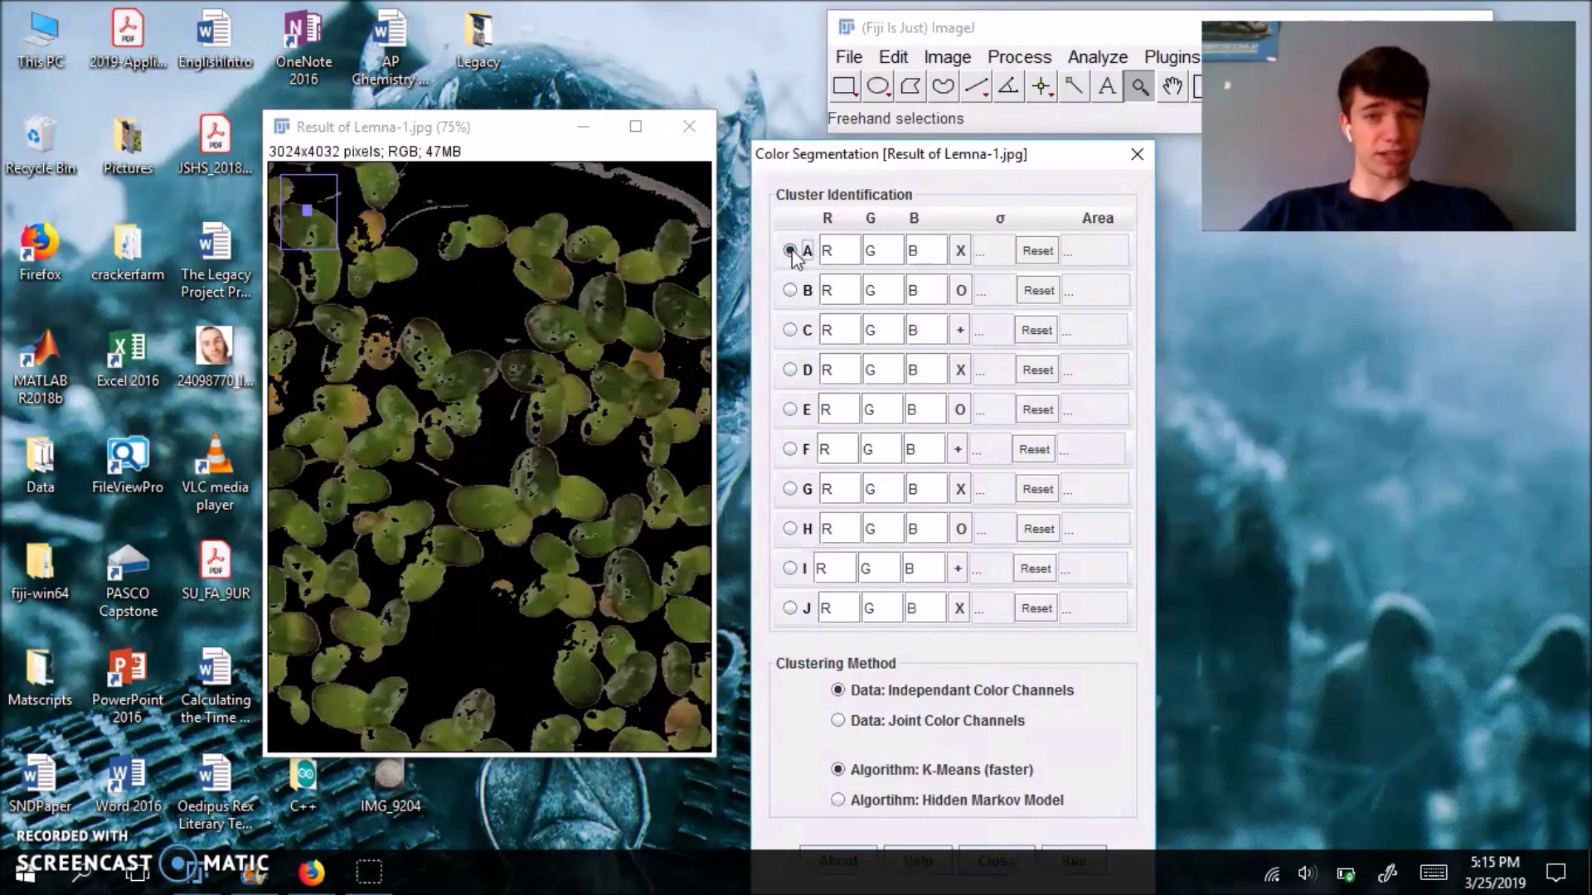
{"action": "left_click", "coordinate": [790, 289]}
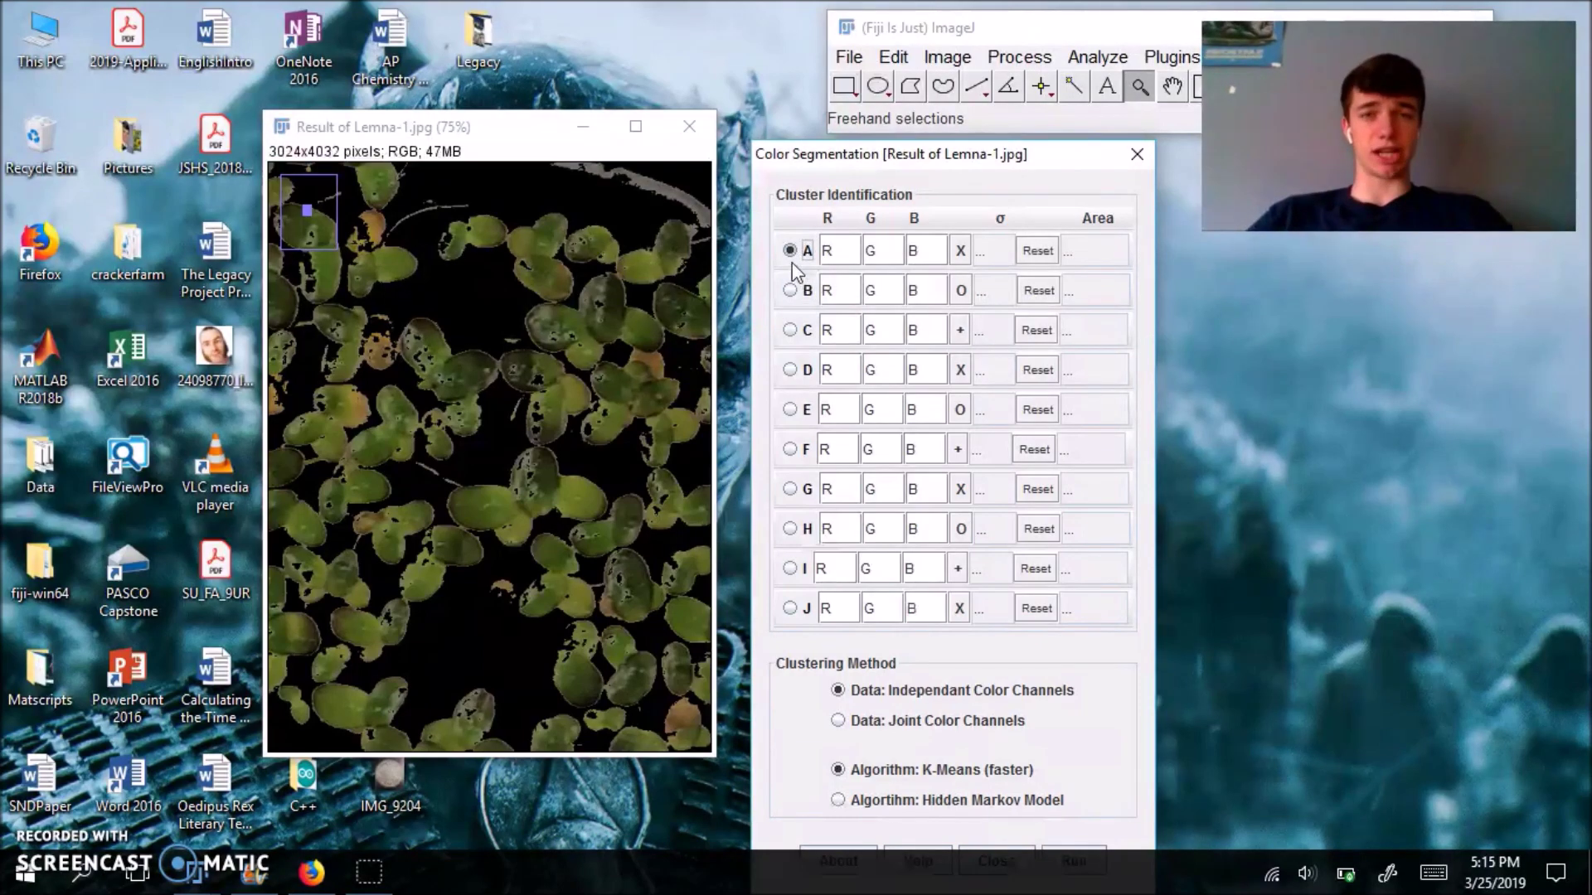
Step: Switch the point tool to the Multi-point Tool
{"action": "left_click", "coordinate": [1039, 84]}
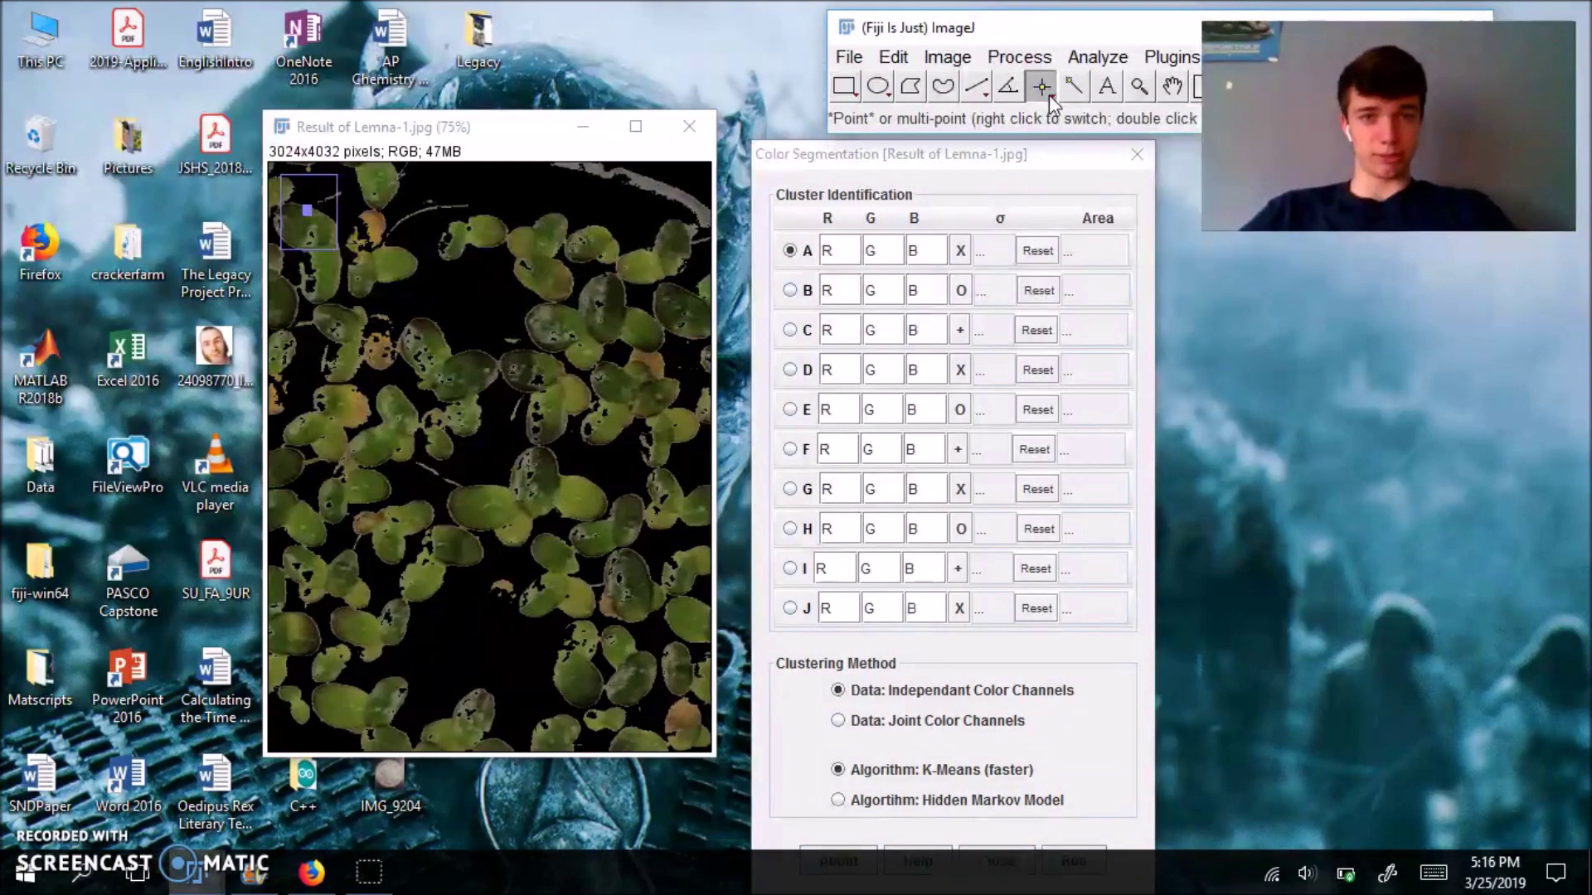
{"action": "right_click", "coordinate": [1046, 91]}
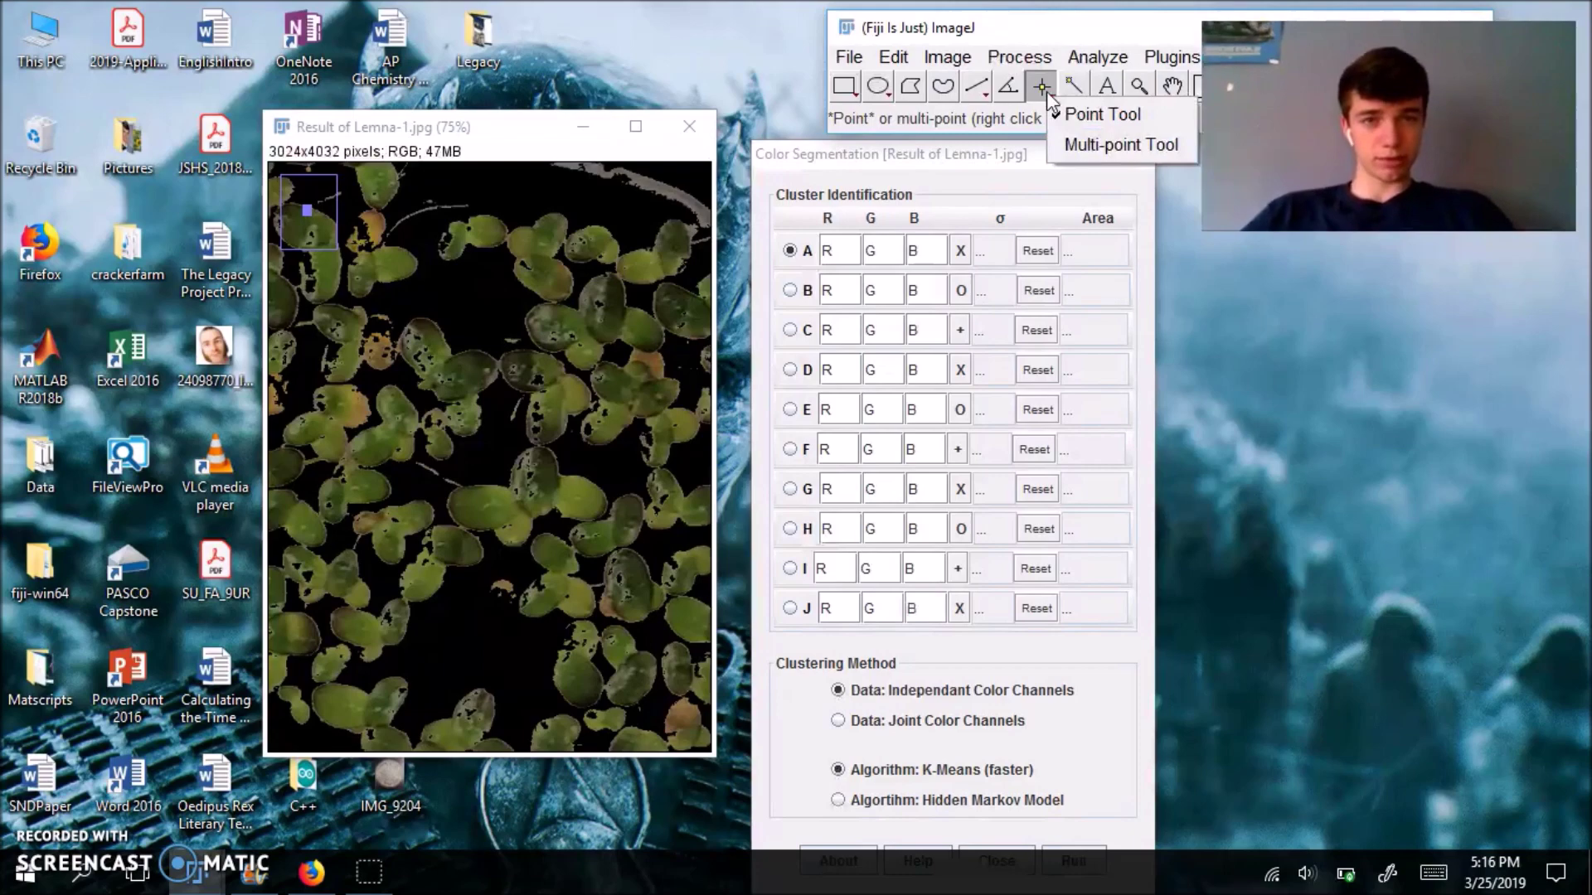
{"action": "left_click", "coordinate": [1074, 143]}
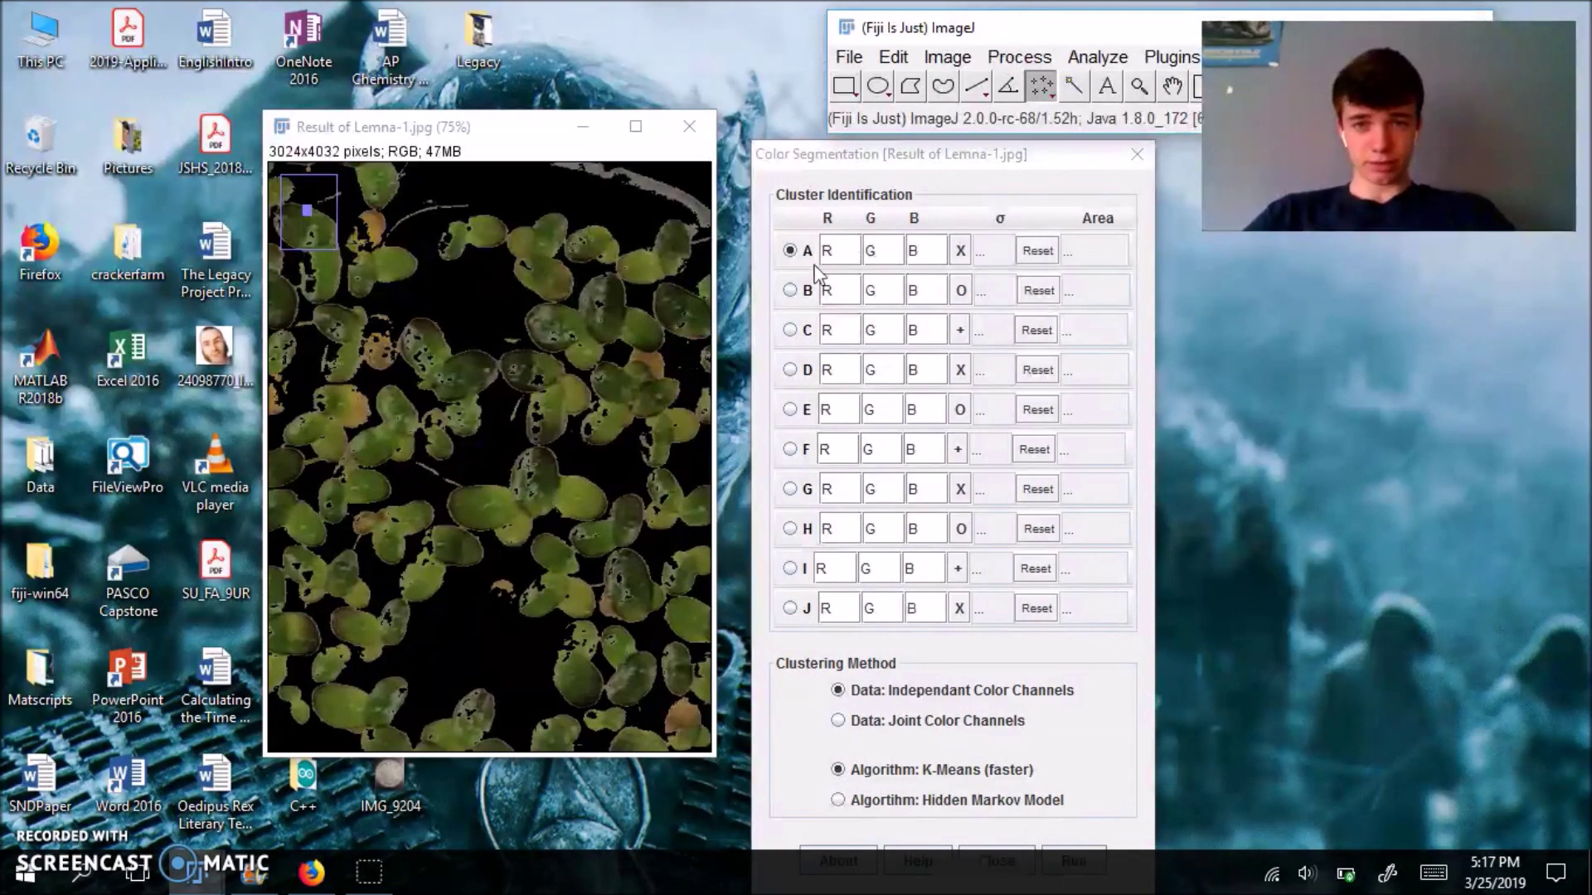
Step: Sample several dark green frond points into cluster A, giving R 39, G 46, B 16, σ 5.08
{"action": "left_click", "coordinate": [481, 361]}
{"action": "left_click", "coordinate": [473, 357]}
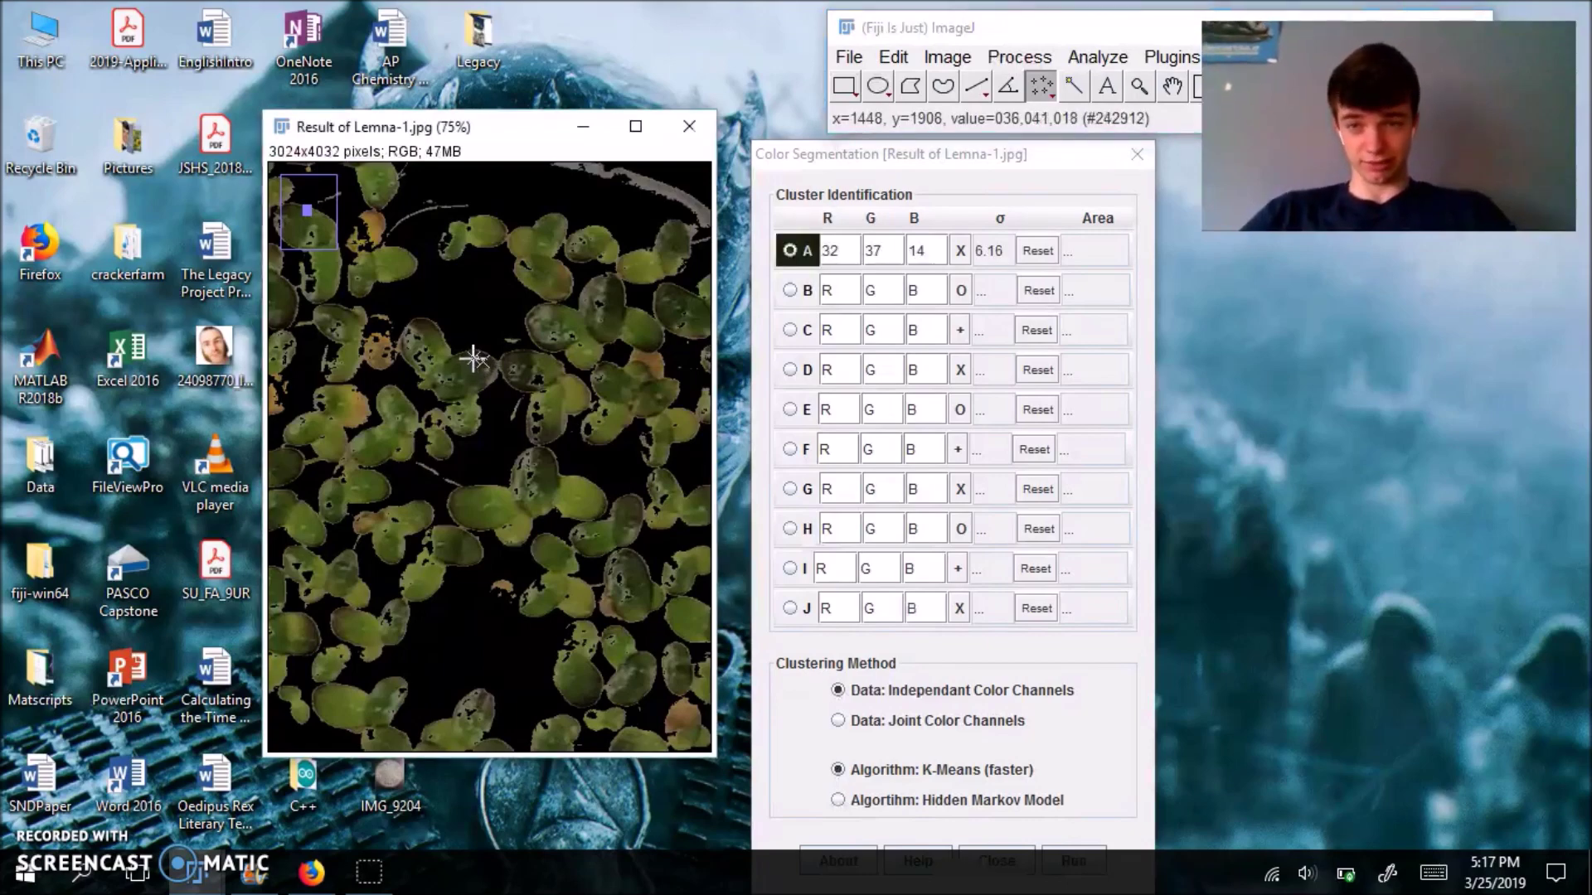
{"action": "left_click", "coordinate": [475, 365]}
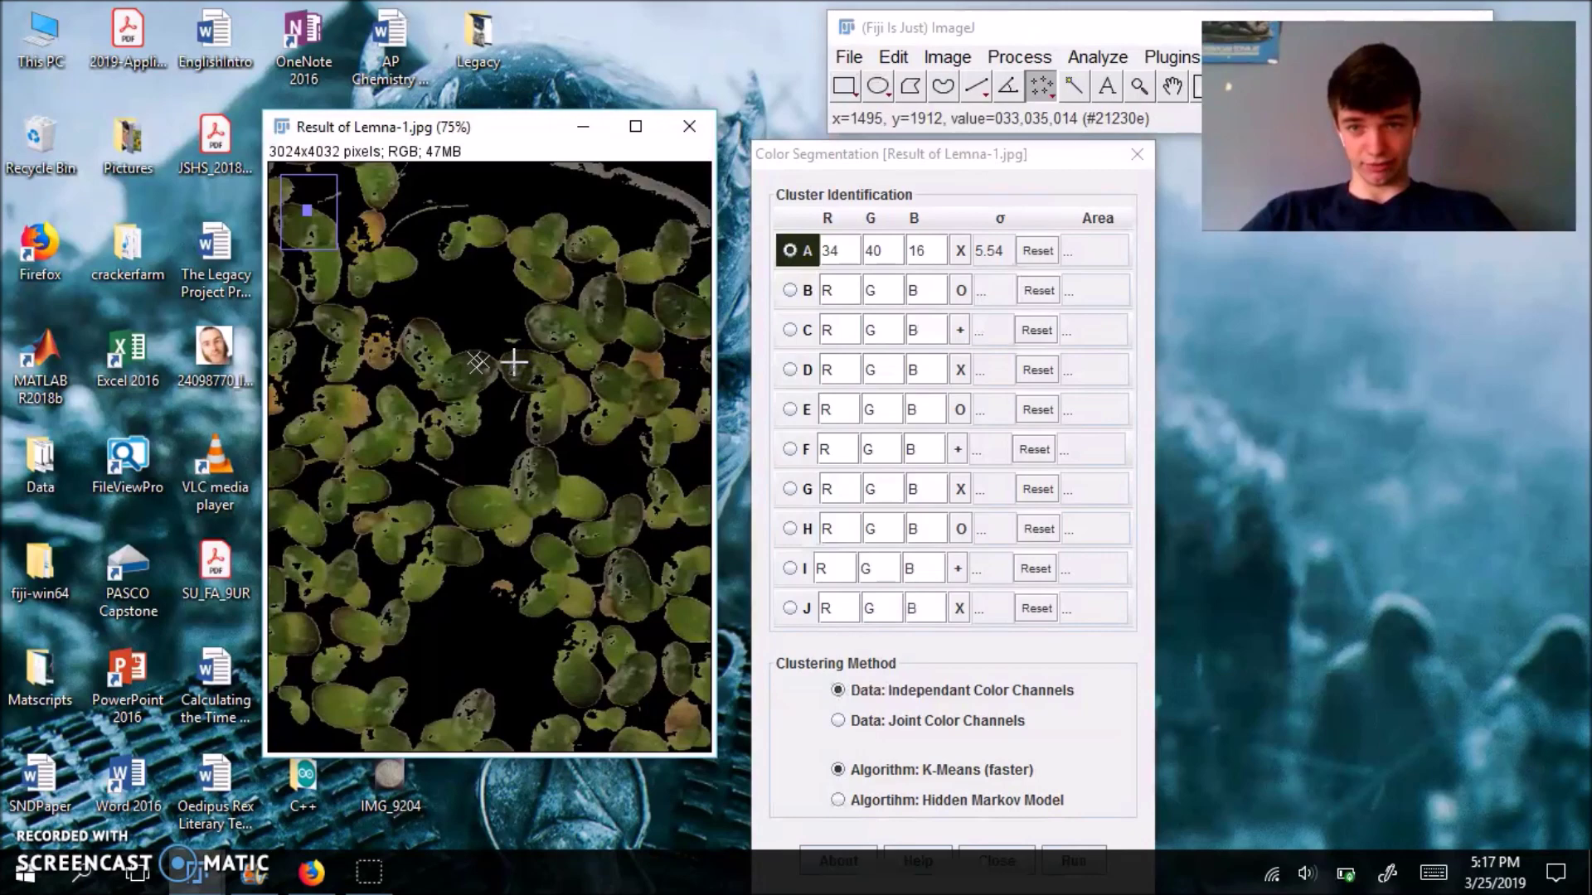
{"action": "left_click", "coordinate": [511, 359]}
{"action": "left_click", "coordinate": [516, 358]}
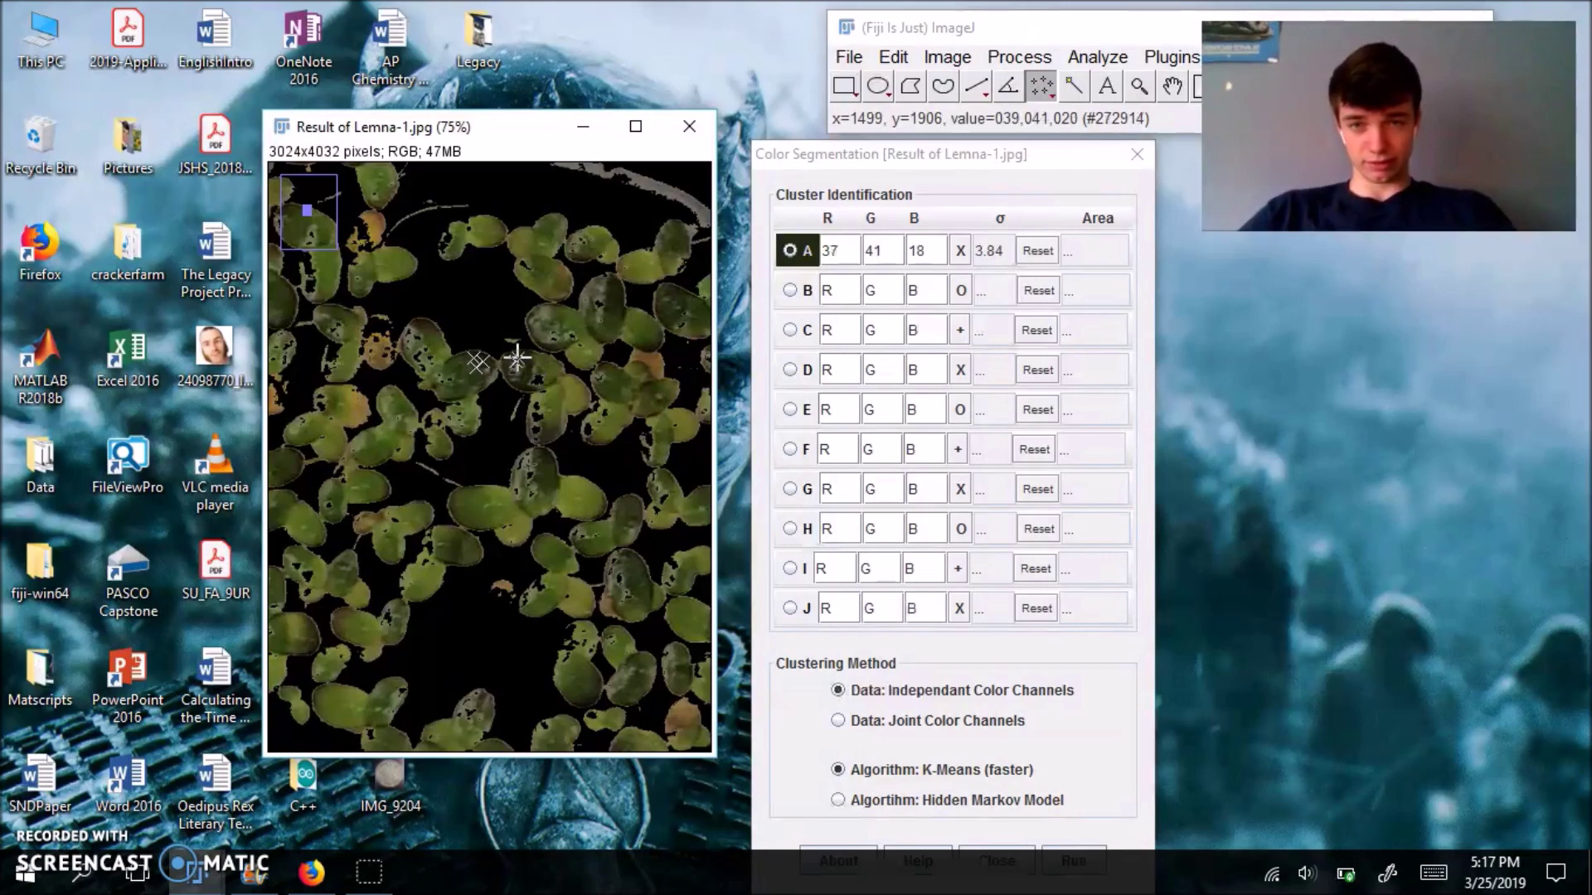
{"action": "left_click", "coordinate": [615, 290]}
{"action": "left_click", "coordinate": [616, 302]}
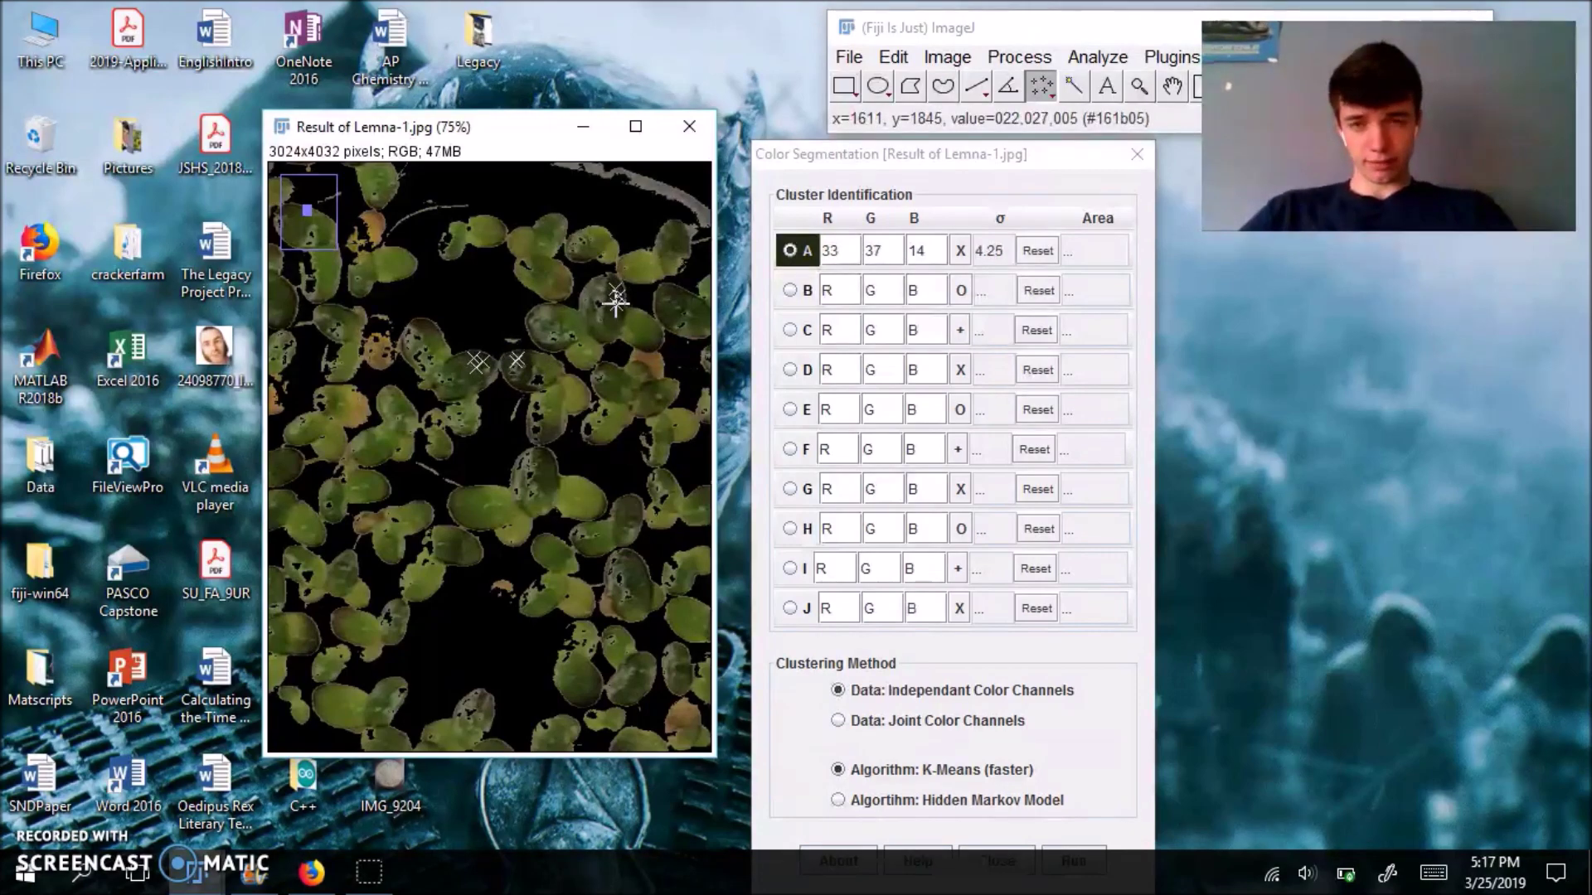
{"action": "left_click", "coordinate": [615, 322]}
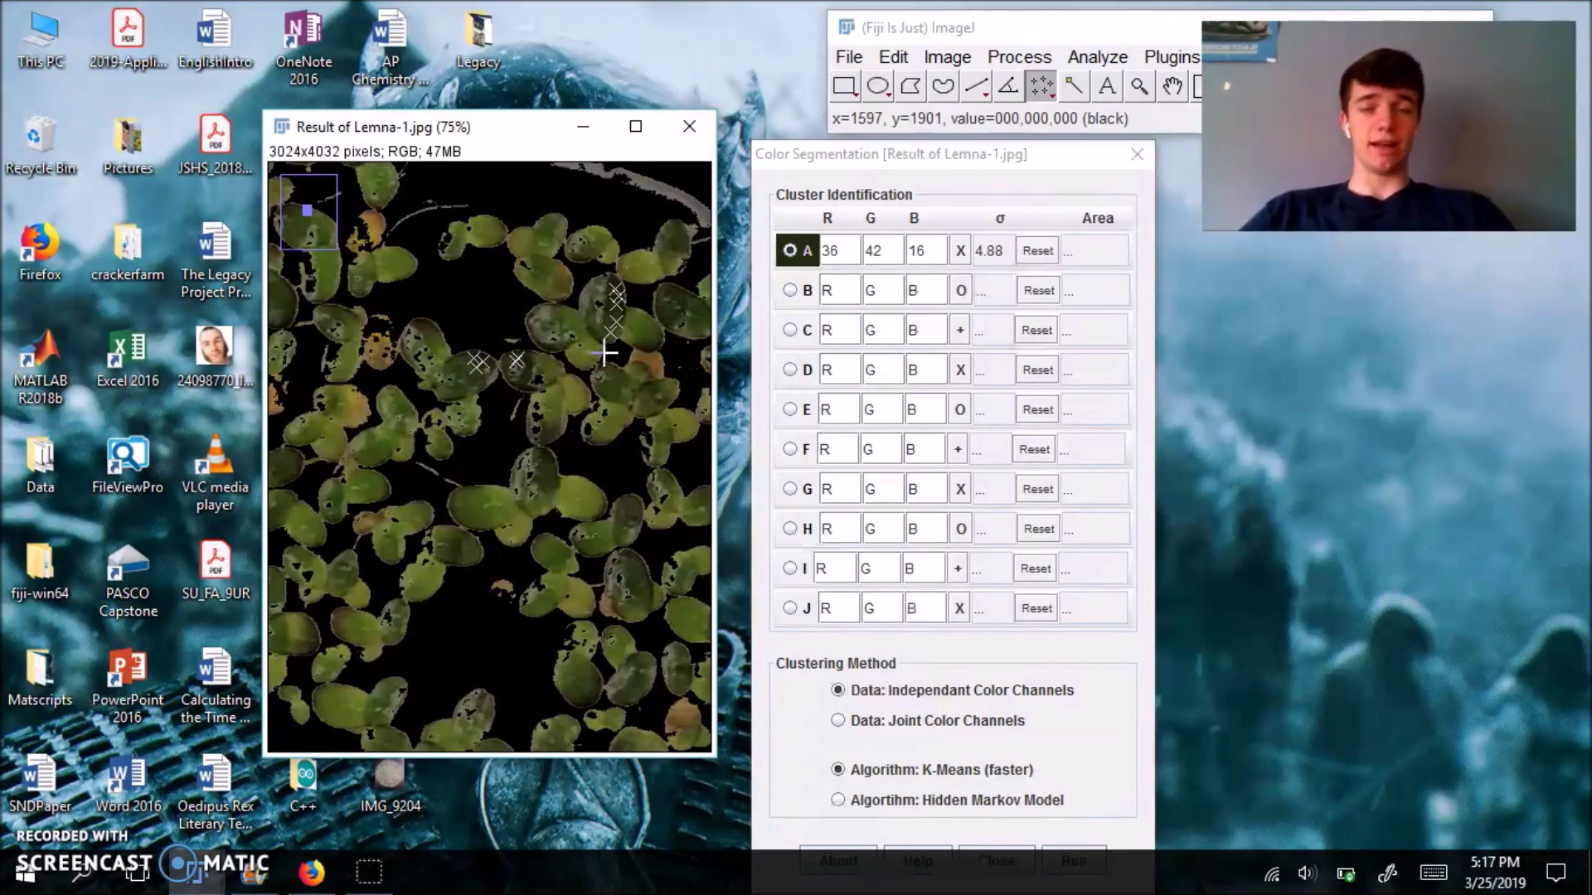
{"action": "left_click", "coordinate": [461, 506]}
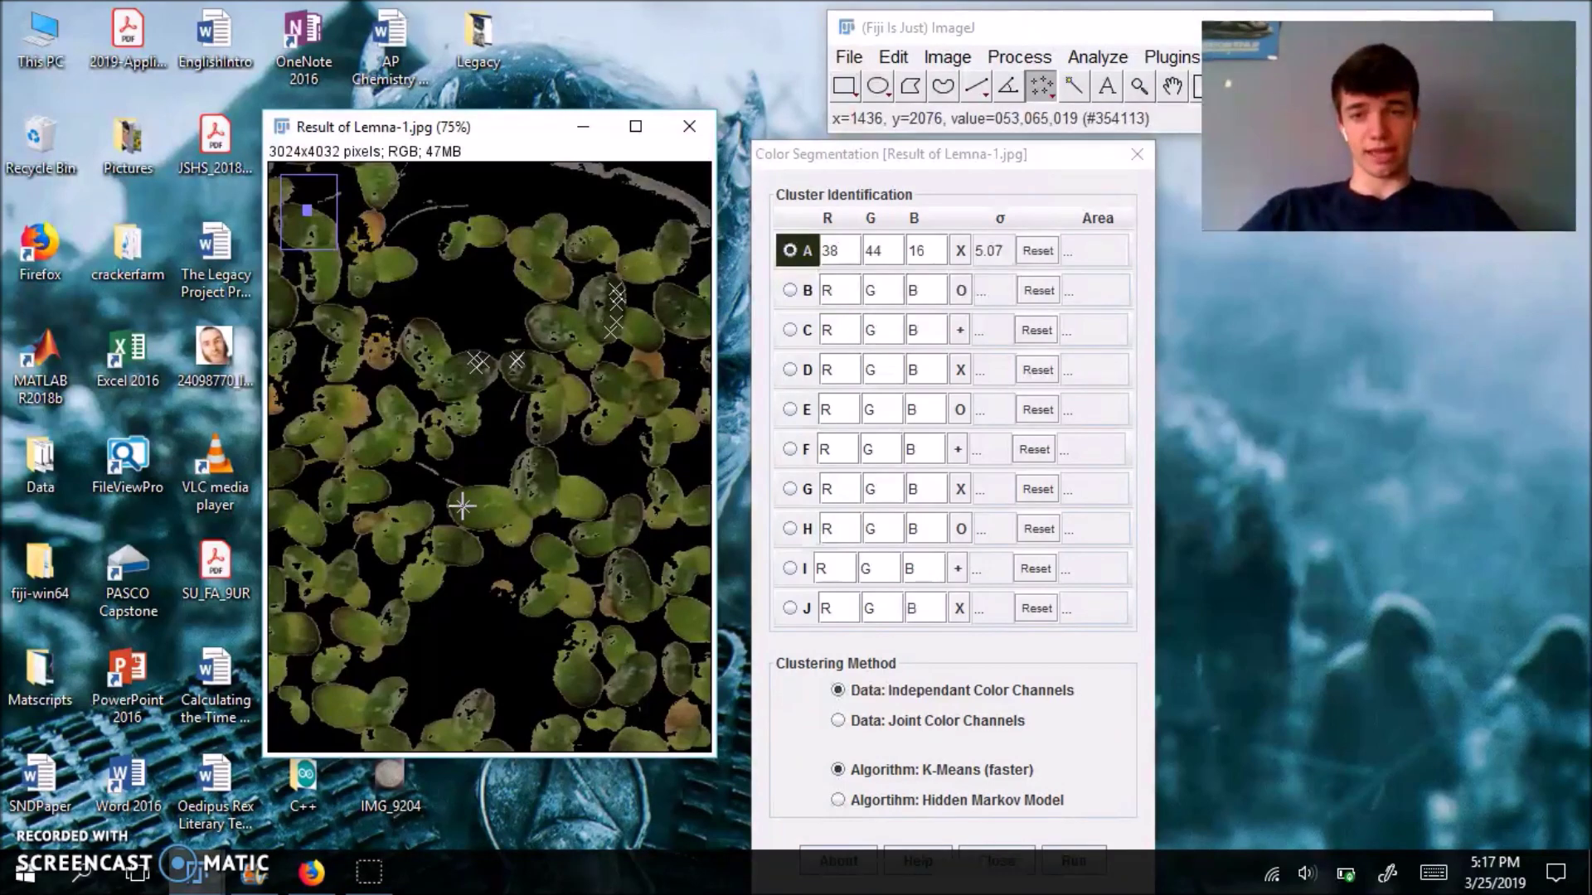
{"action": "left_click", "coordinate": [455, 550]}
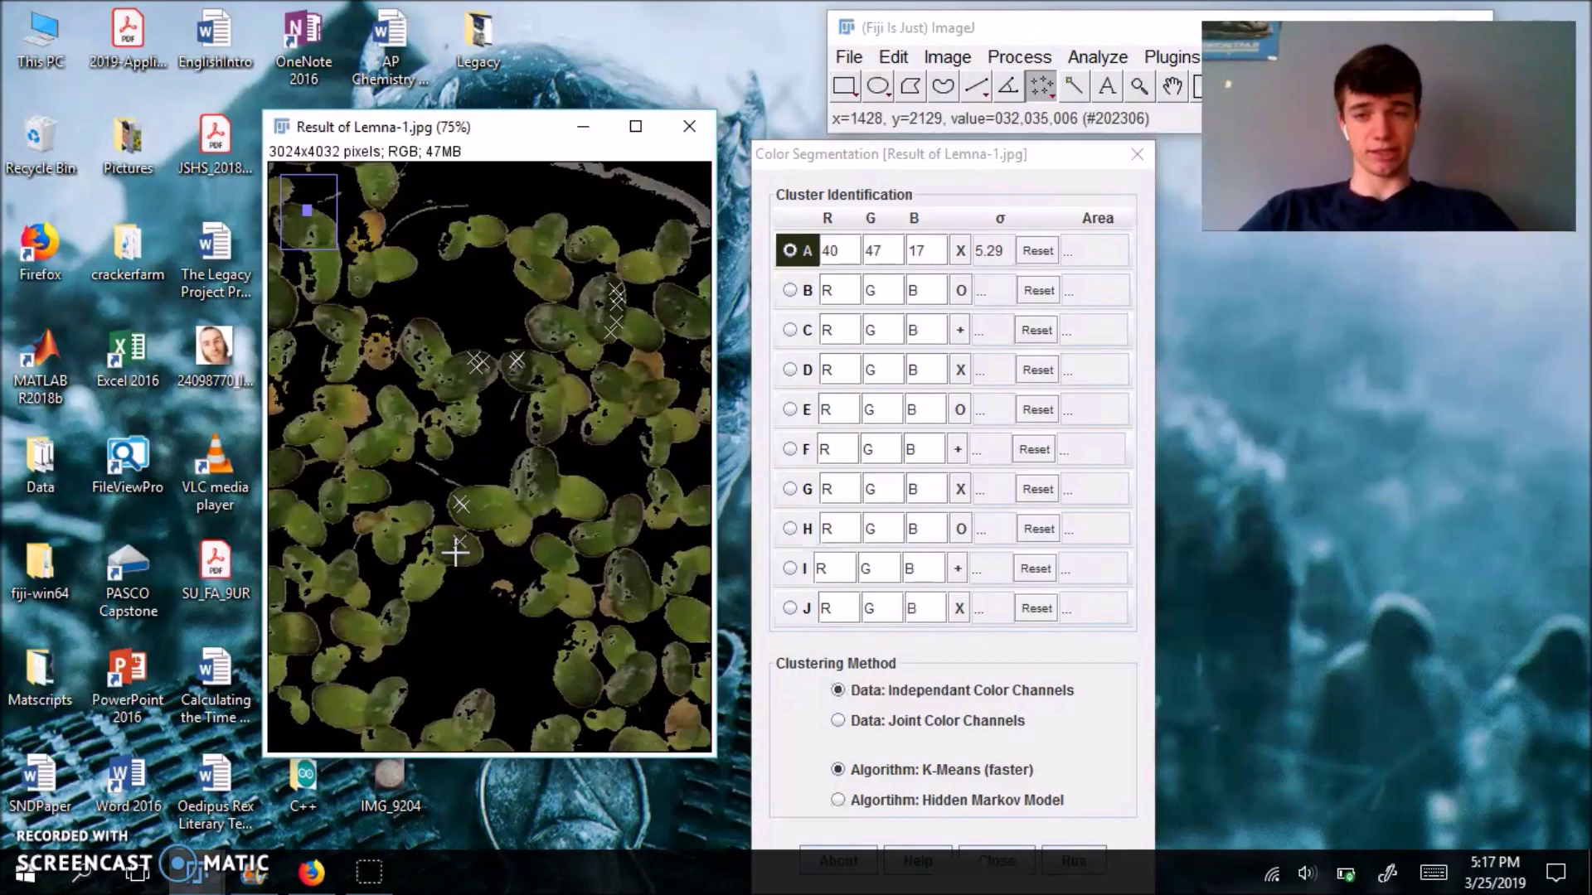
{"action": "left_click", "coordinate": [456, 550]}
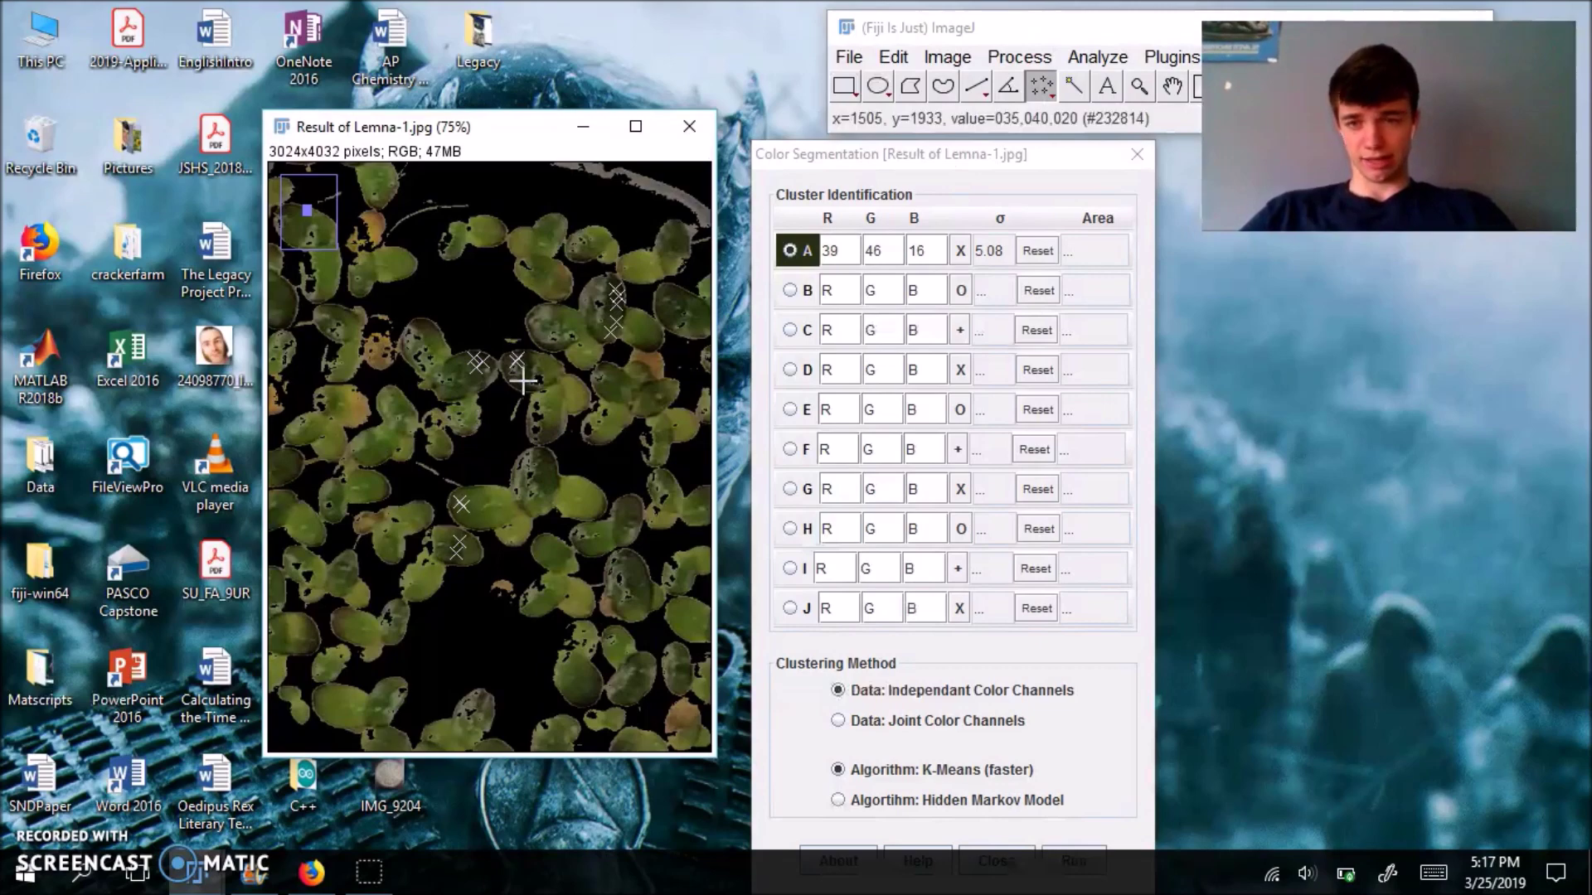
{"action": "left_click", "coordinate": [789, 290]}
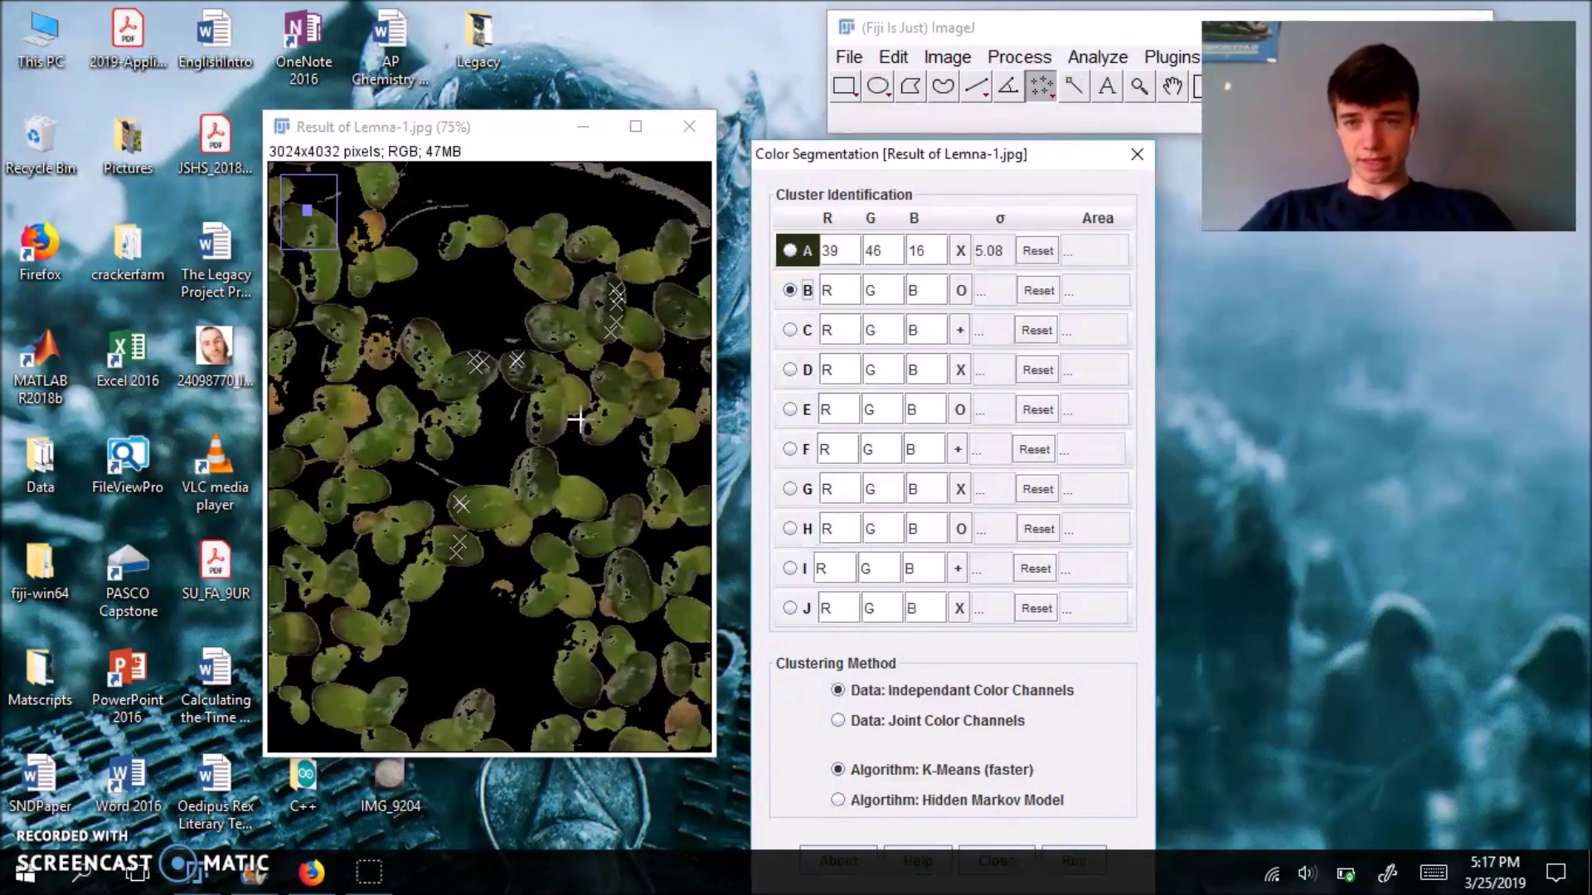
Step: Sample seven lighter green leaf points into cluster B, giving 98, 109, 34 with σ 3.89
{"action": "left_click", "coordinate": [572, 502]}
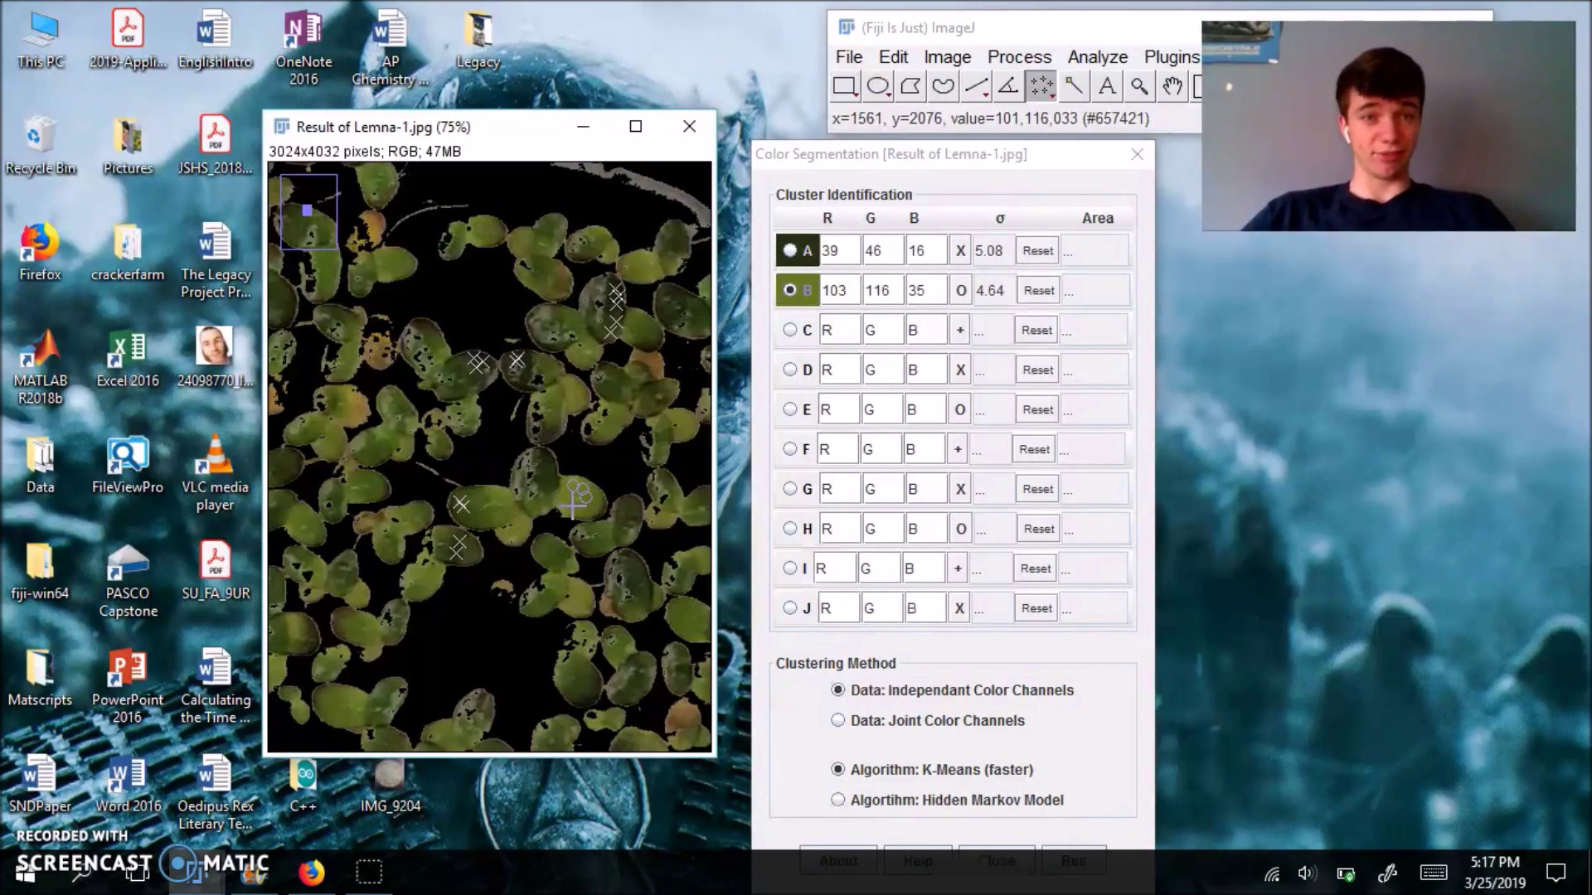
{"action": "left_click", "coordinate": [571, 503]}
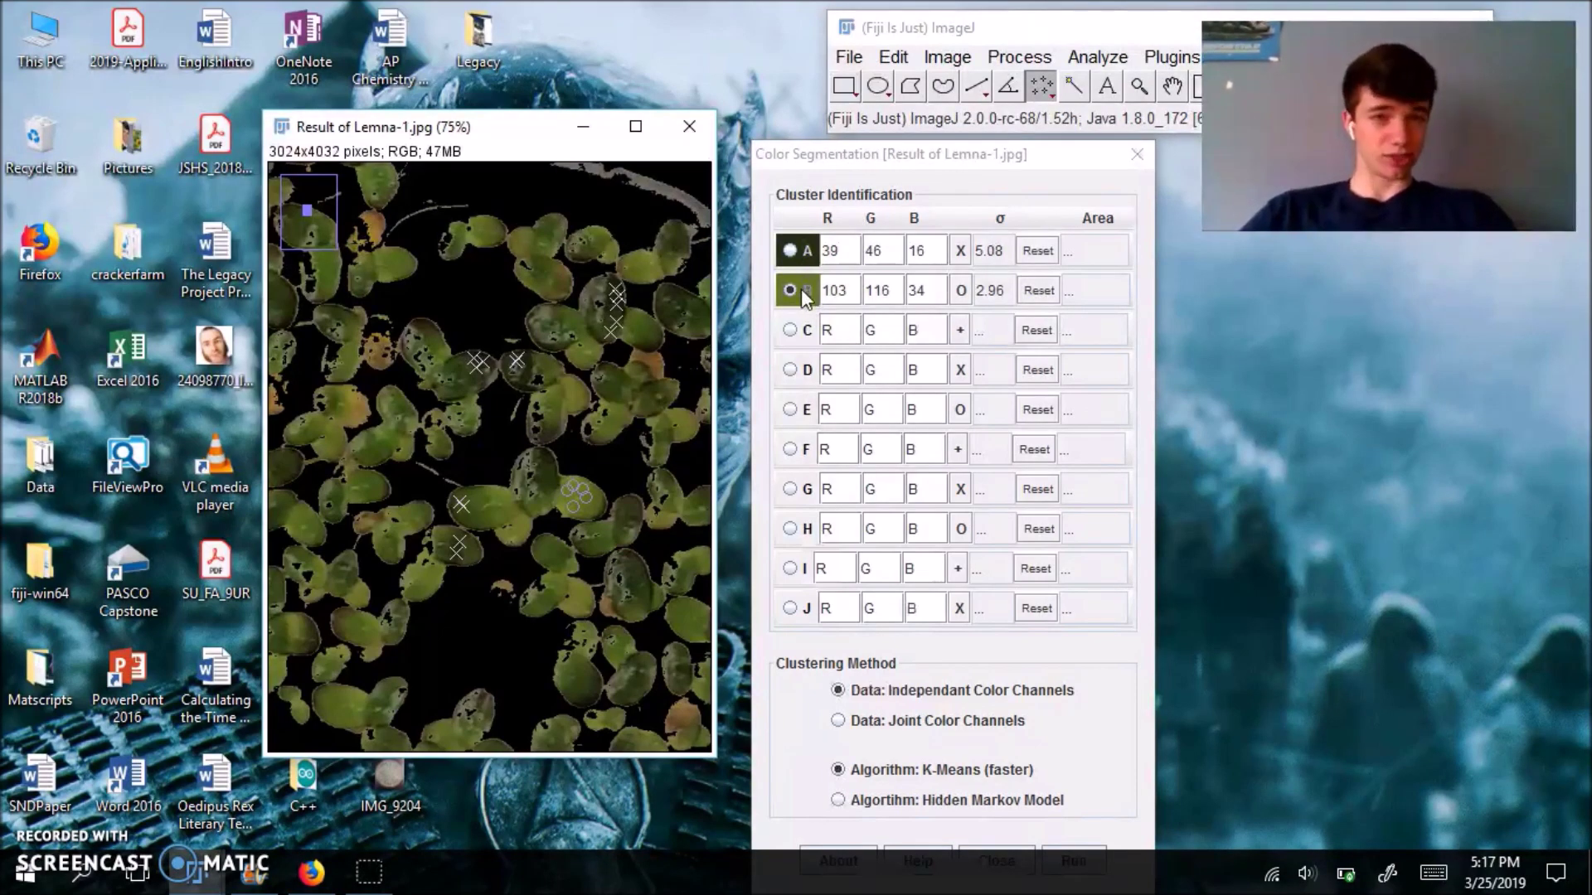
{"action": "left_click", "coordinate": [609, 427]}
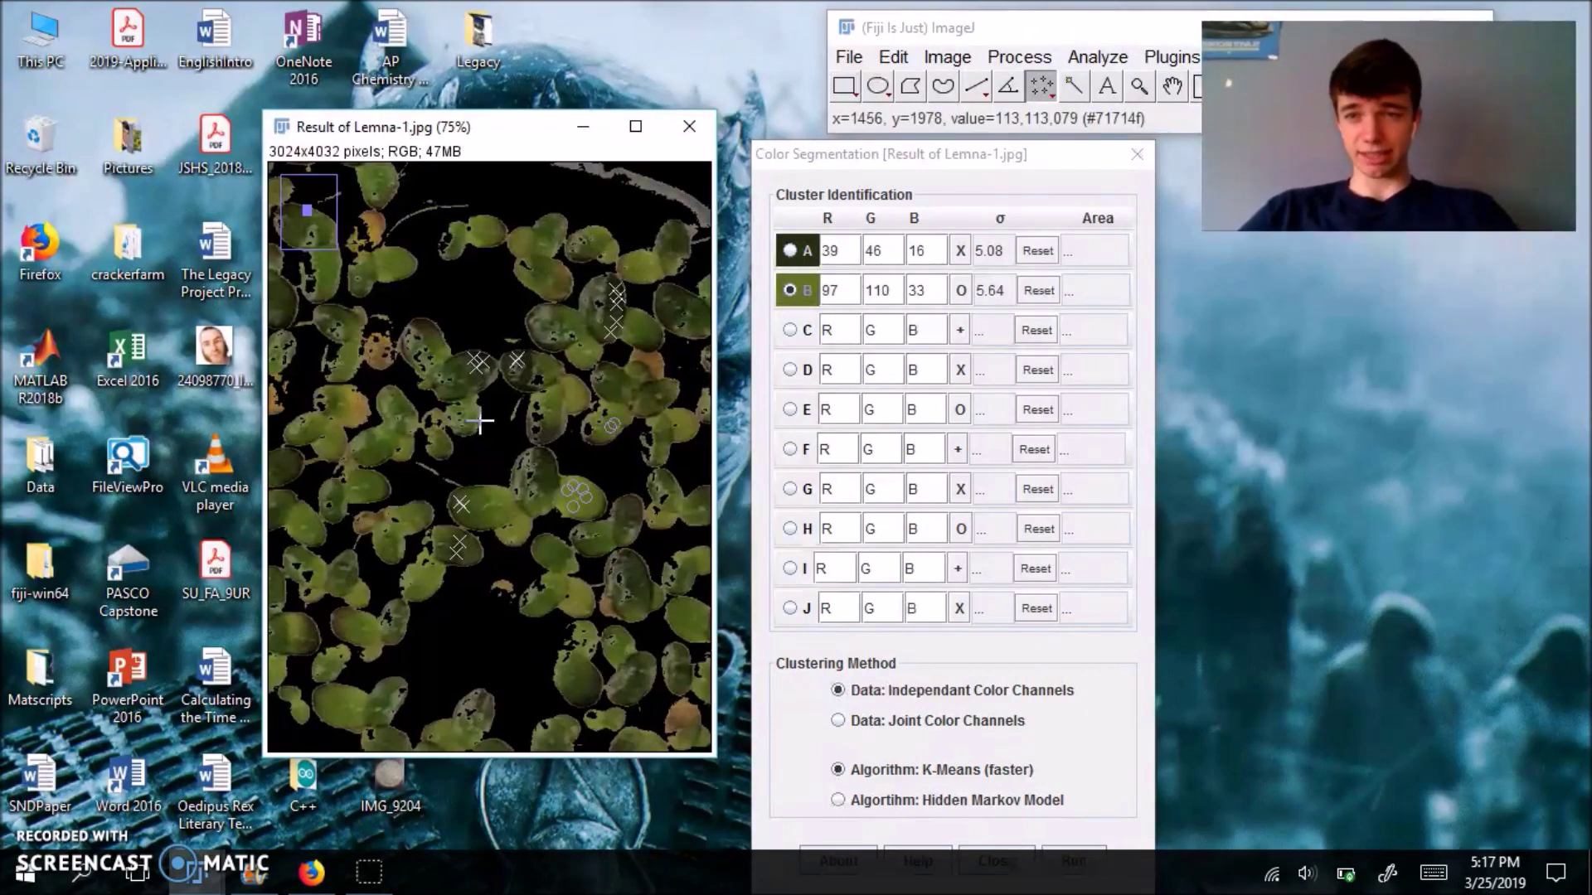
{"action": "left_click", "coordinate": [330, 430]}
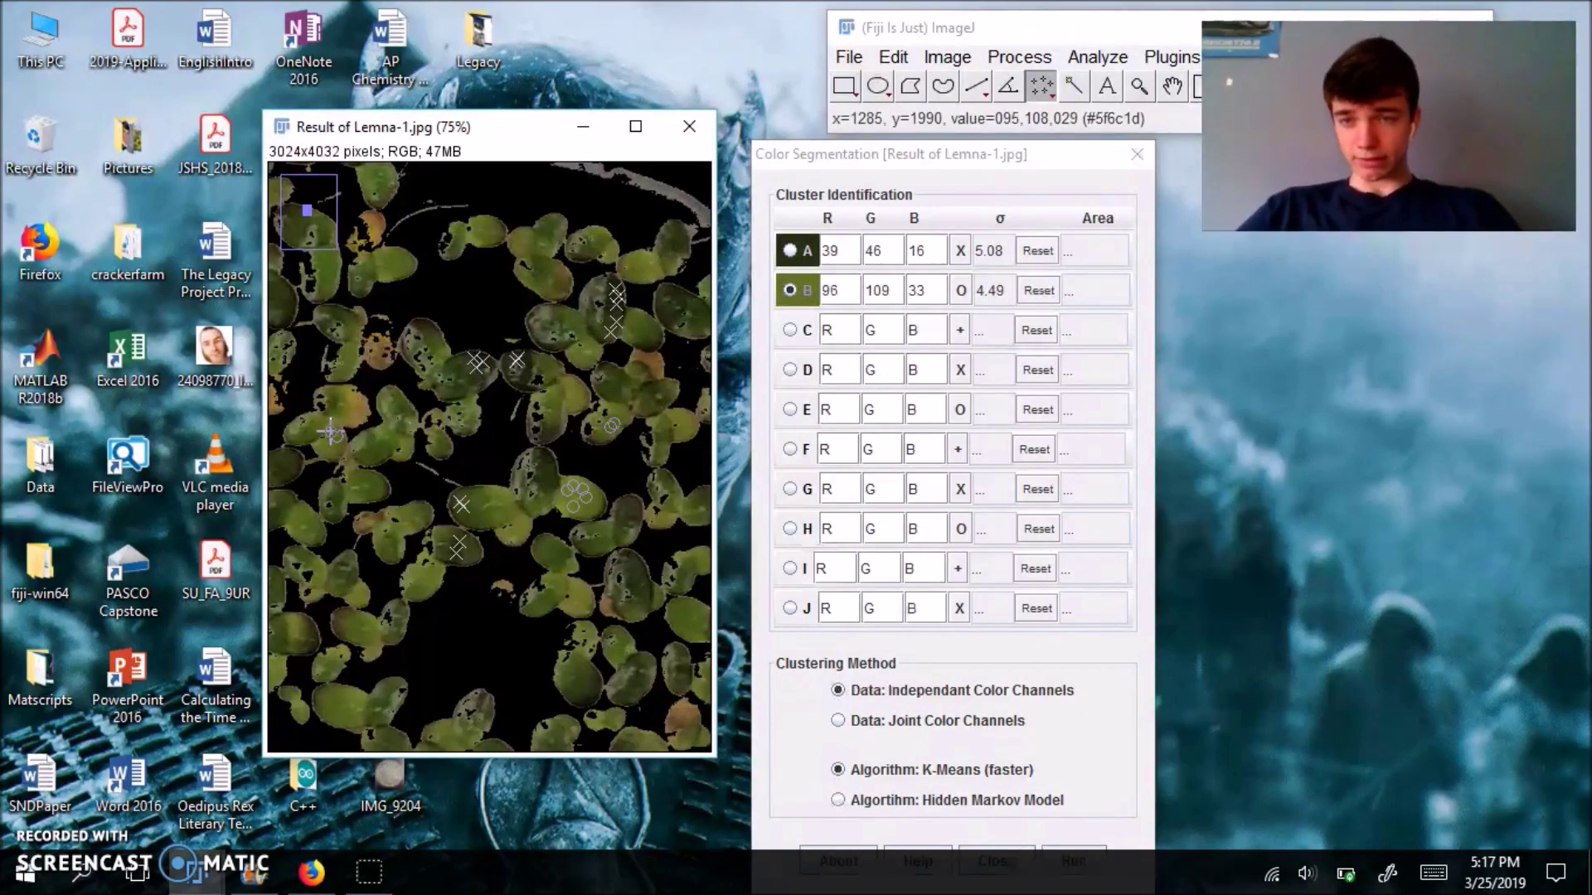
{"action": "left_click", "coordinate": [349, 351]}
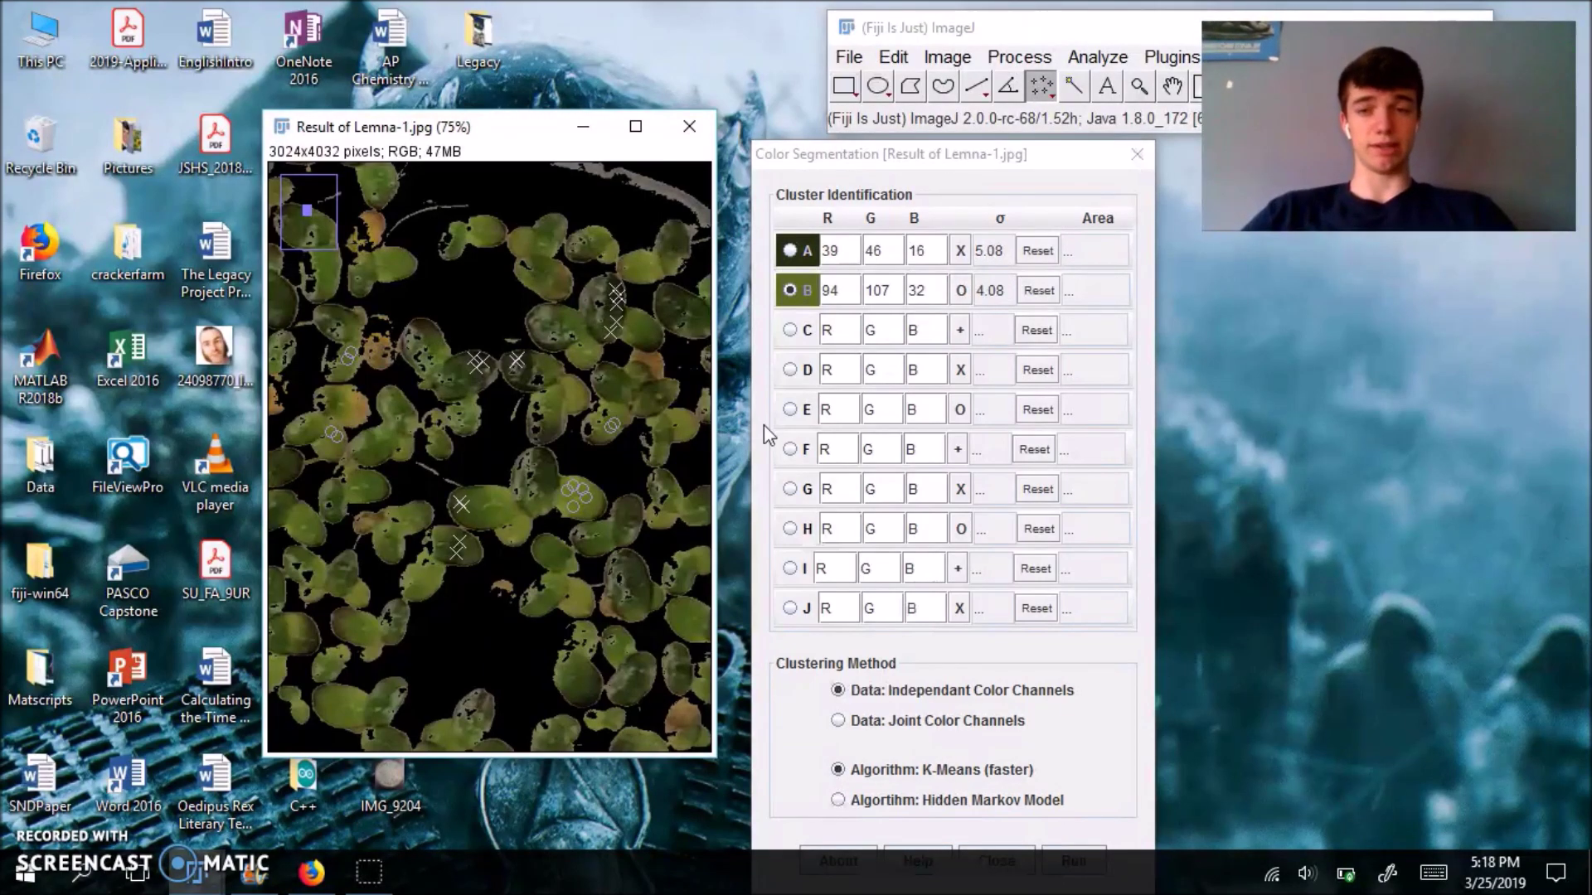
{"action": "left_click", "coordinate": [505, 501]}
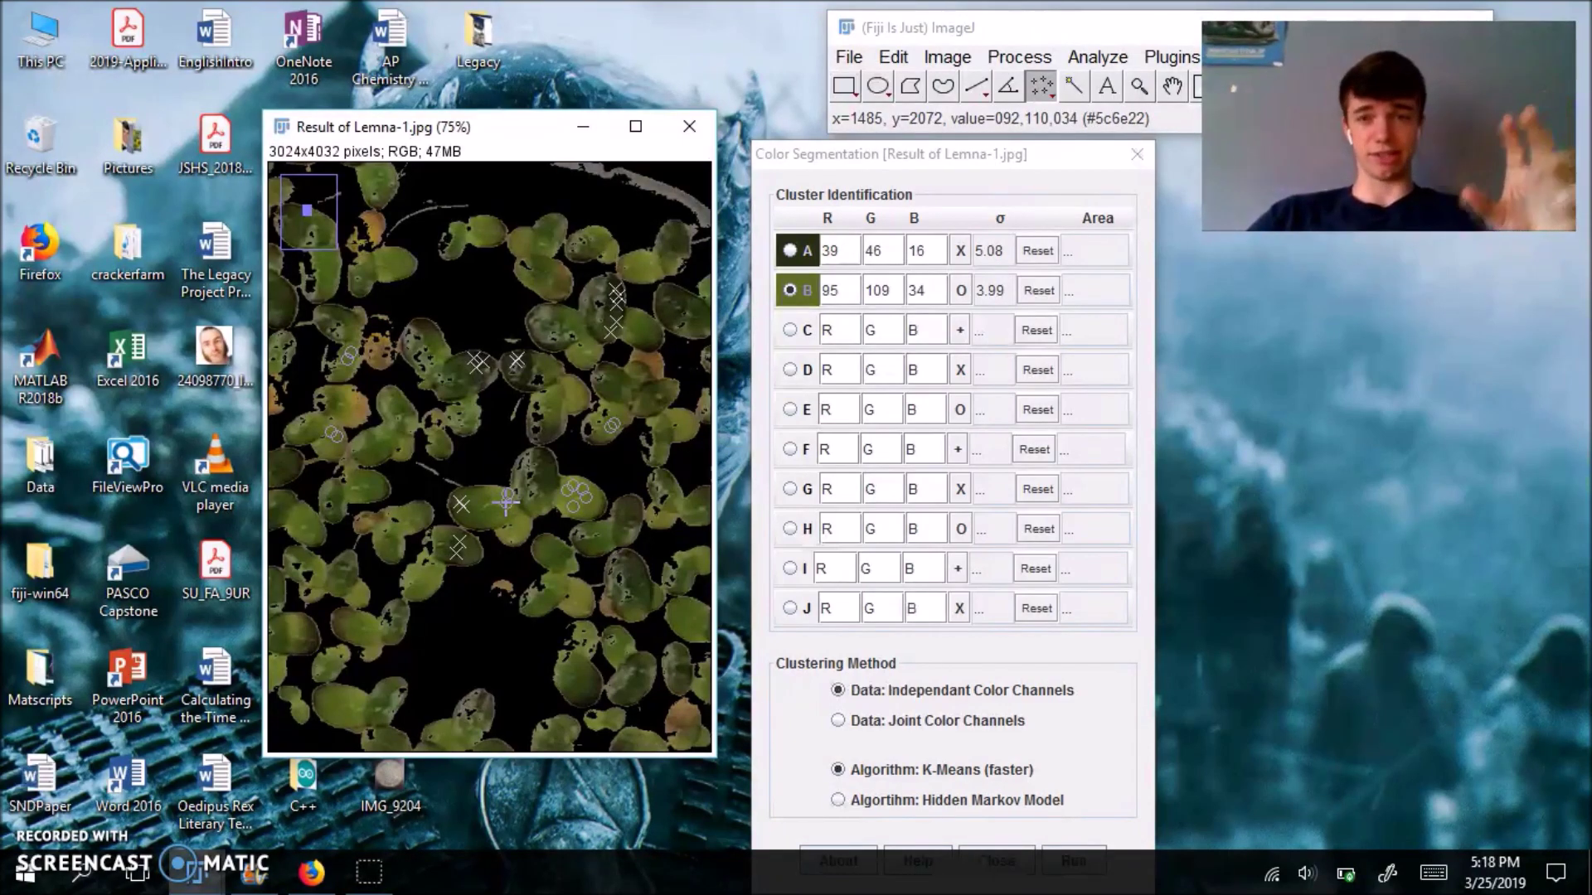
{"action": "left_click", "coordinate": [576, 396]}
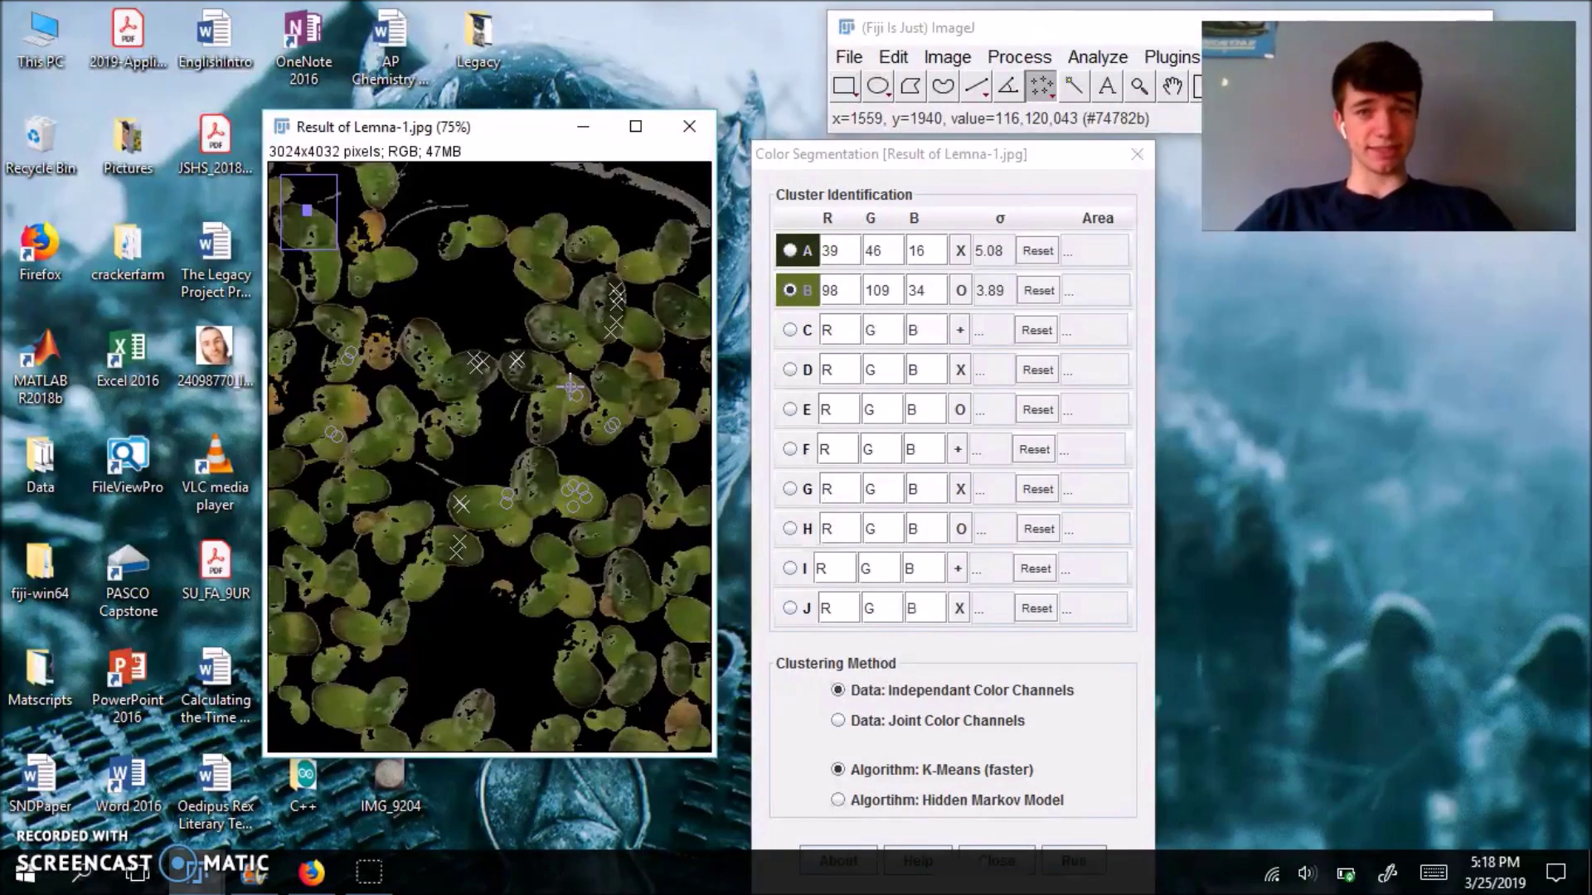
{"action": "left_click", "coordinate": [792, 330]}
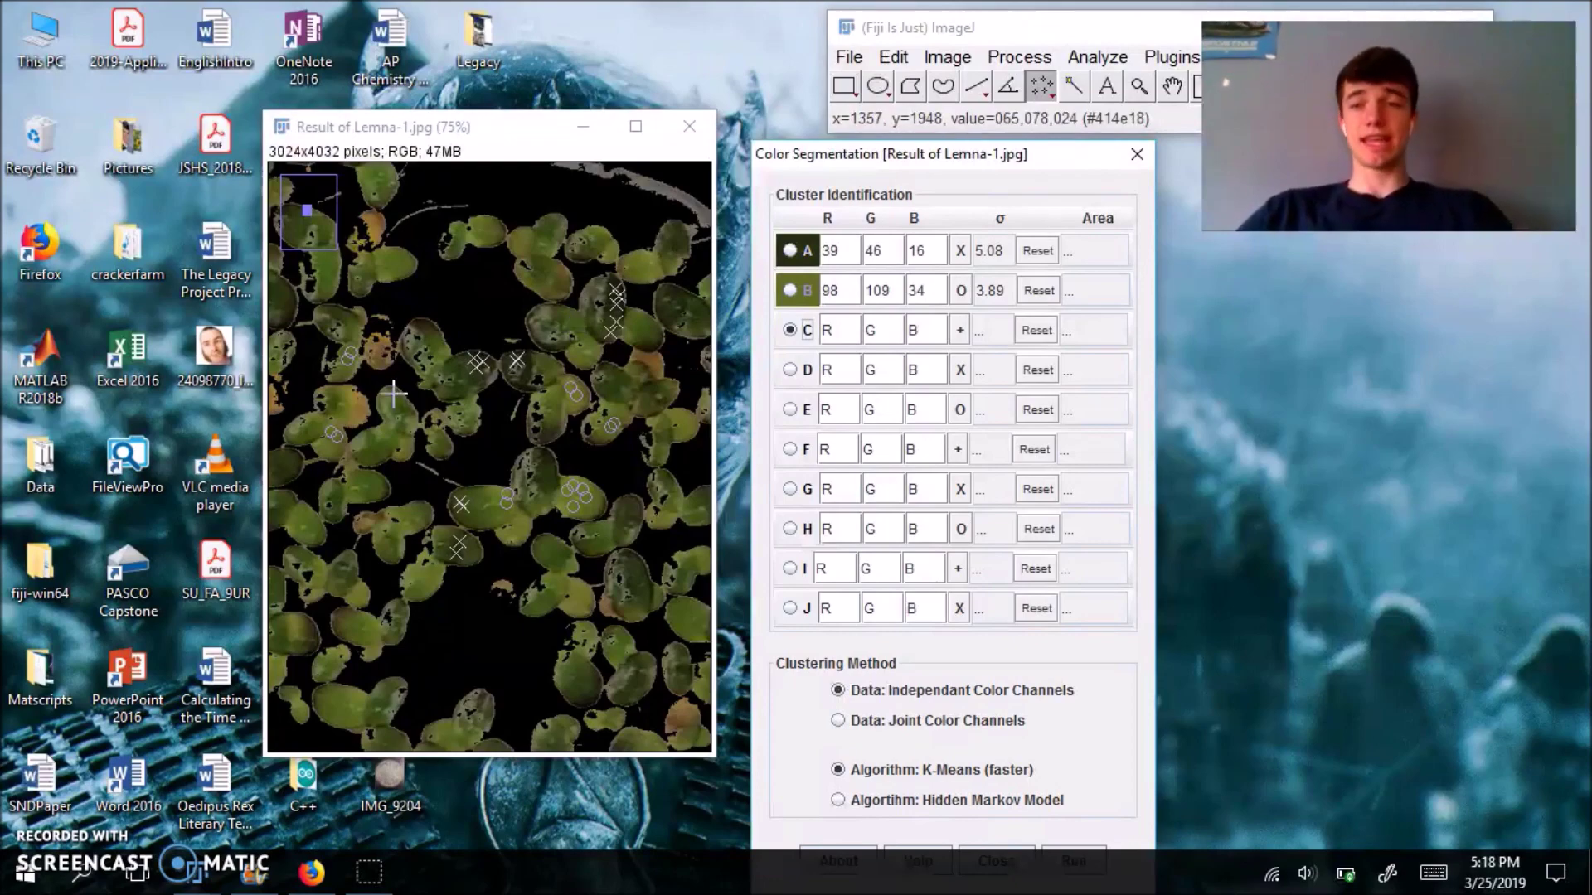
Step: Sample five brownish leaf points into cluster C
{"action": "left_click", "coordinate": [362, 412]}
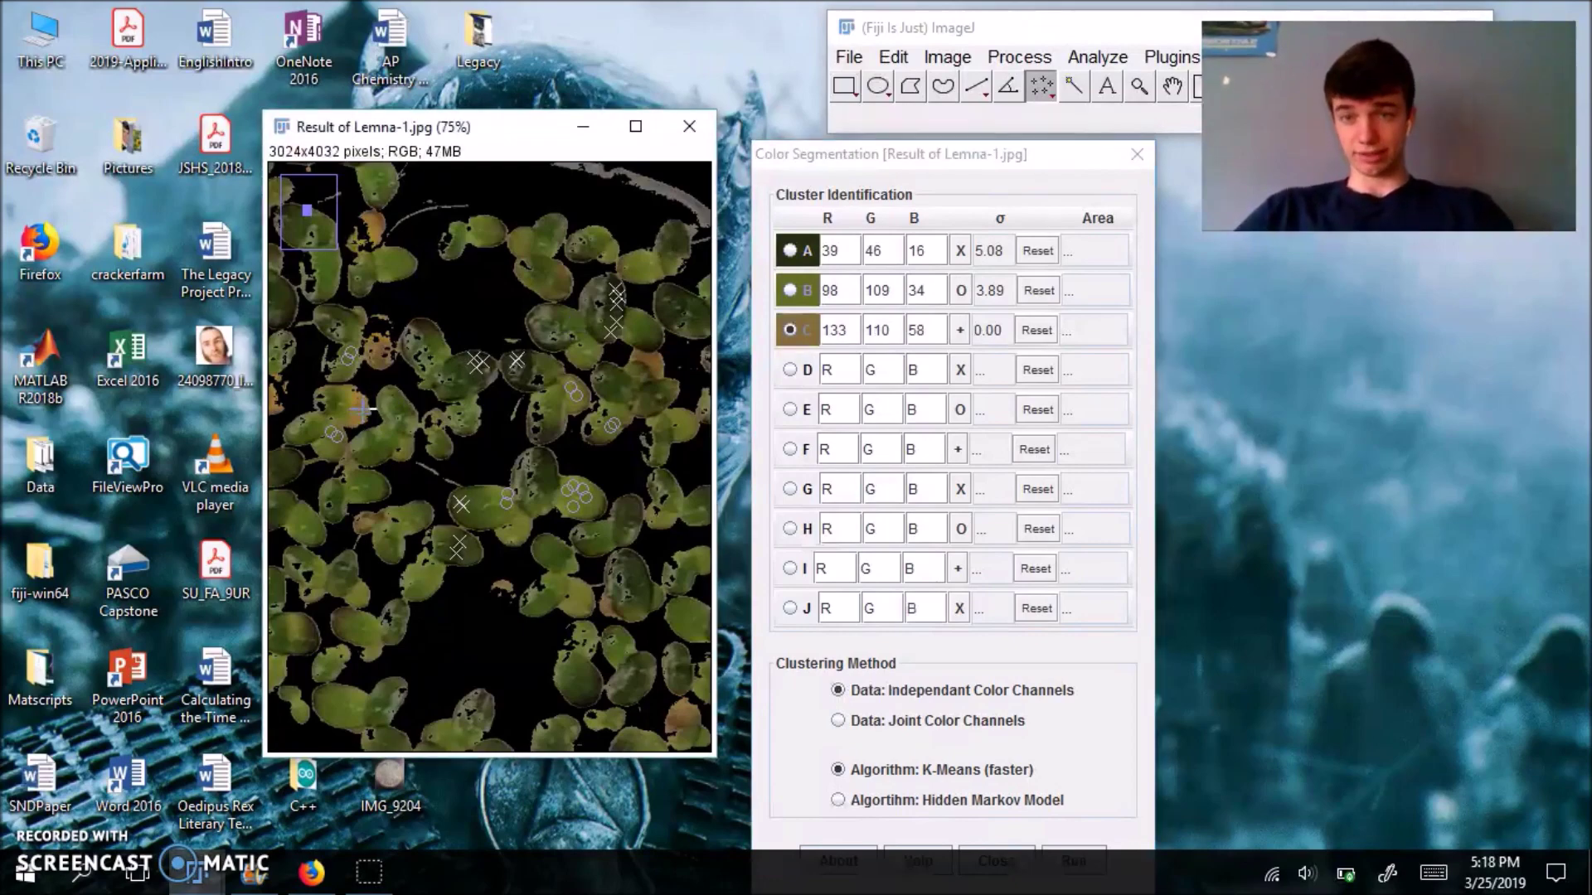
{"action": "left_click", "coordinate": [371, 363]}
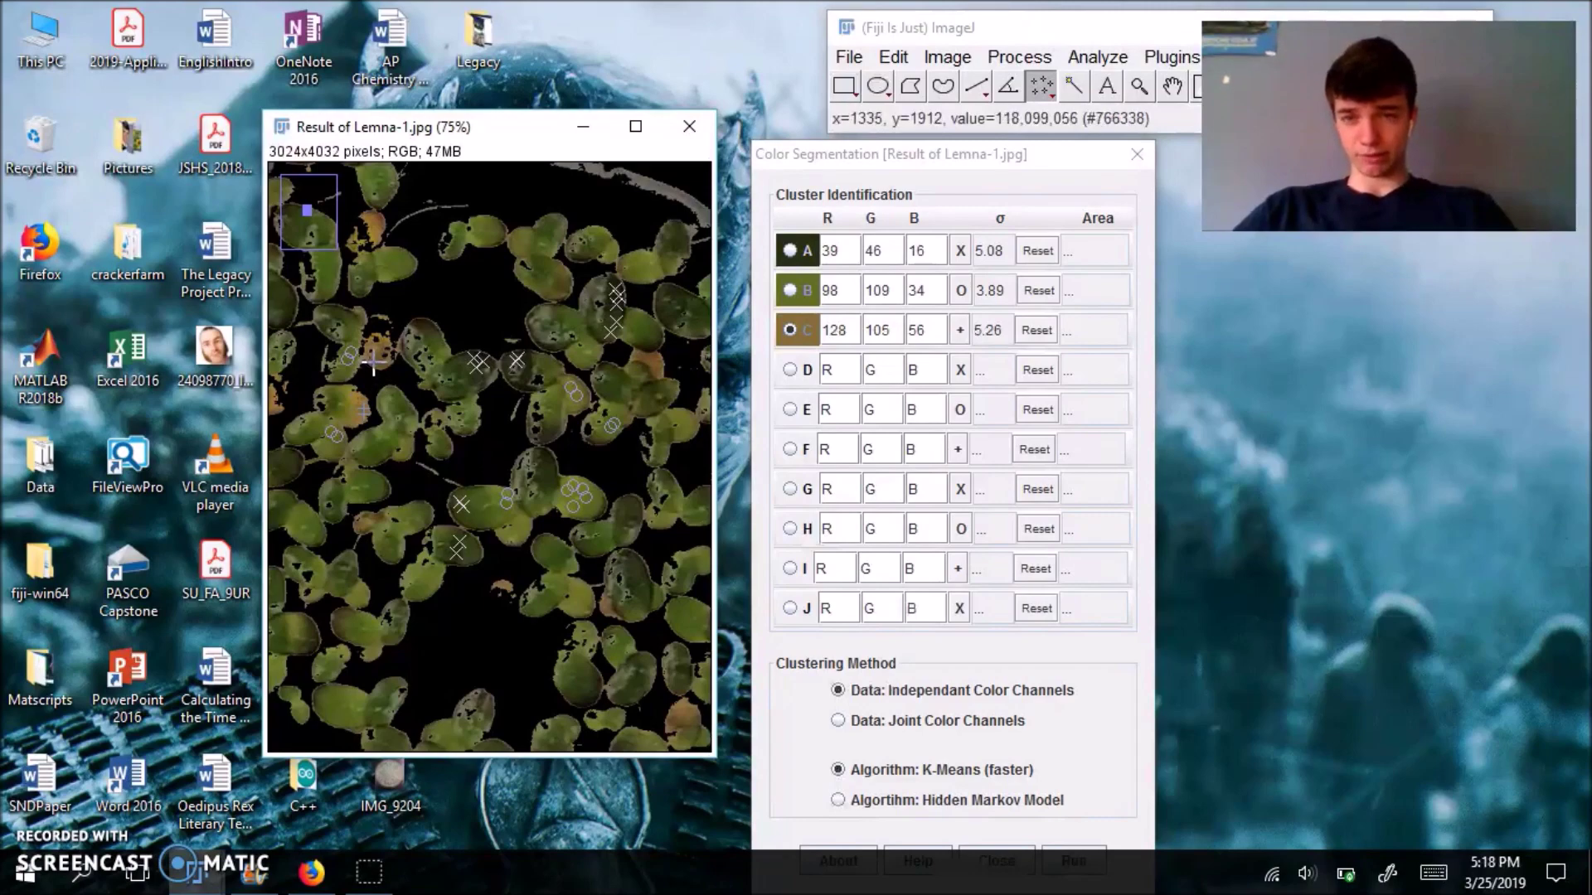
{"action": "left_click", "coordinate": [374, 225]}
{"action": "left_click", "coordinate": [375, 225]}
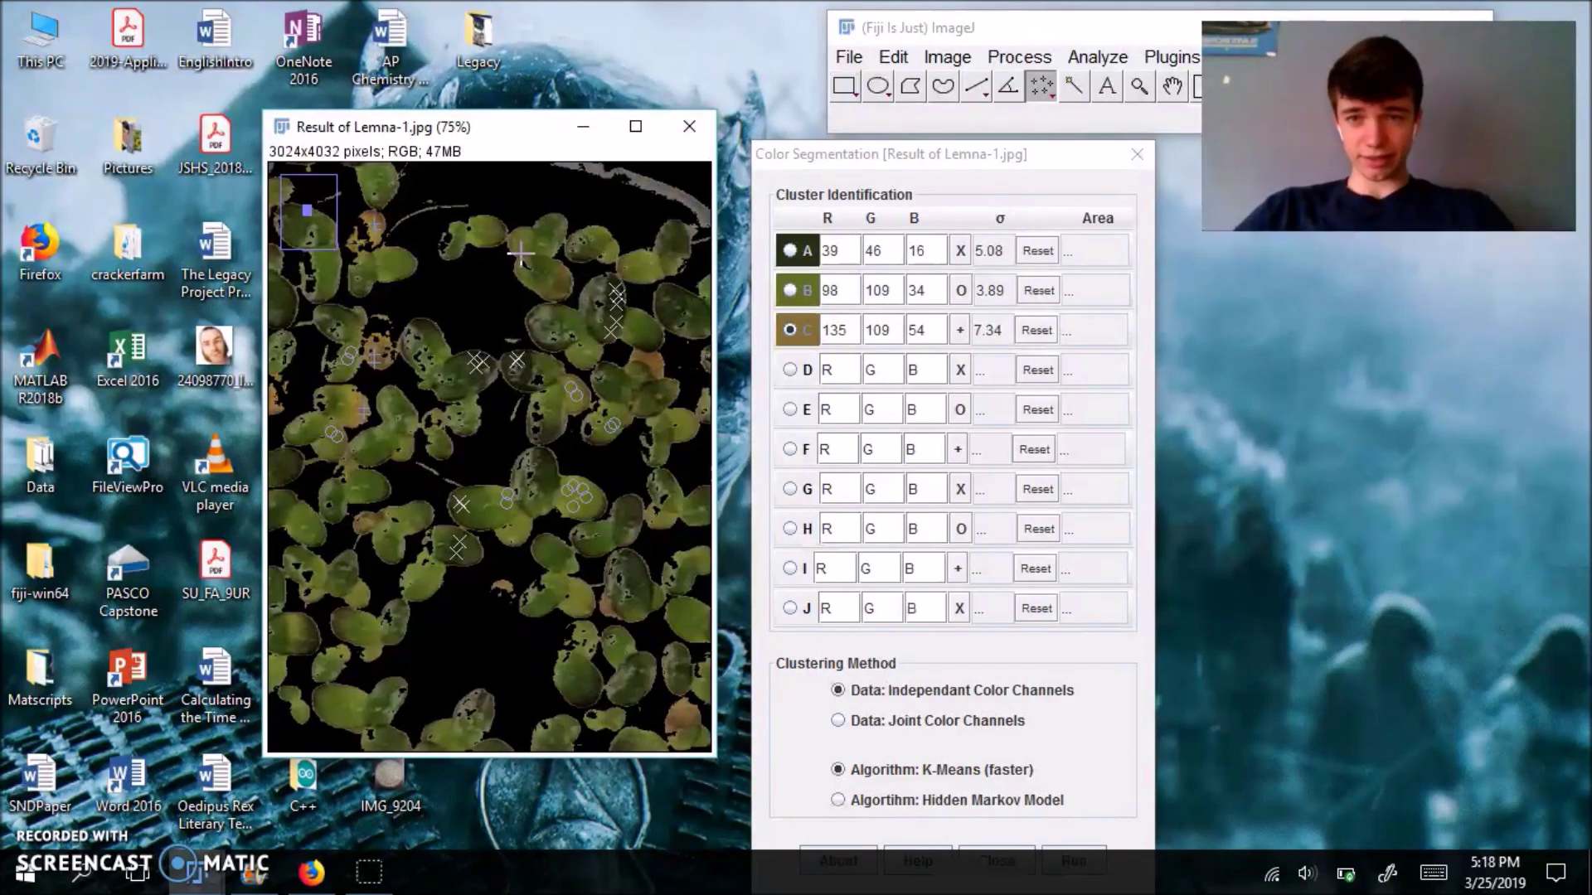
{"action": "left_click", "coordinate": [680, 718]}
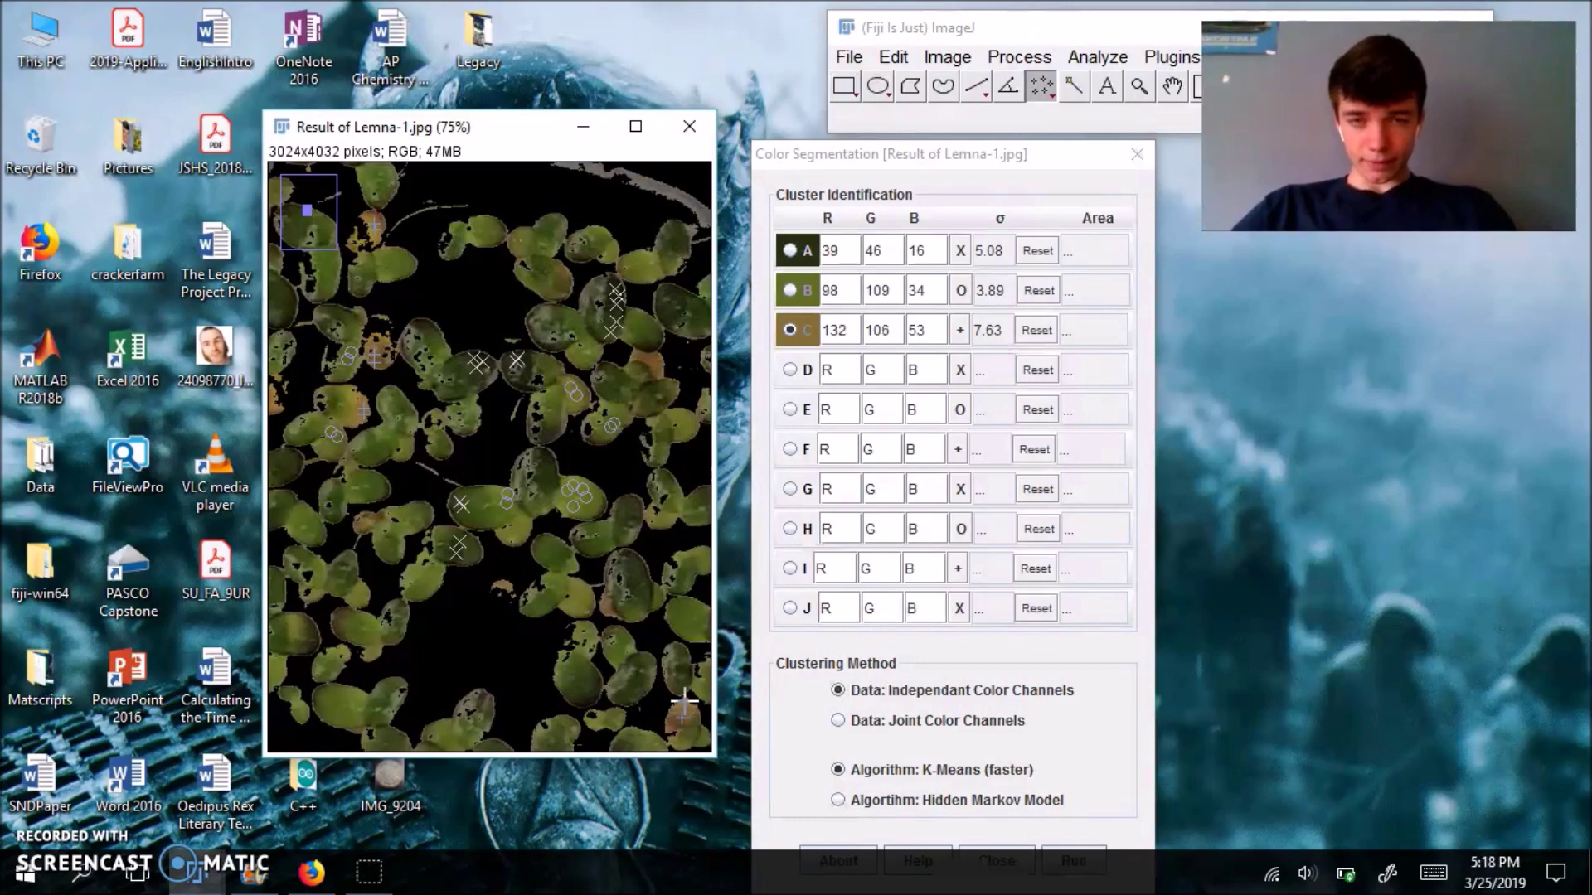
Step: Zoom to a brown dead leaf and add three samples, bringing cluster C to 119, 94, 46, σ 8.81
{"action": "left_click", "coordinate": [1139, 85]}
{"action": "right_click", "coordinate": [621, 362]}
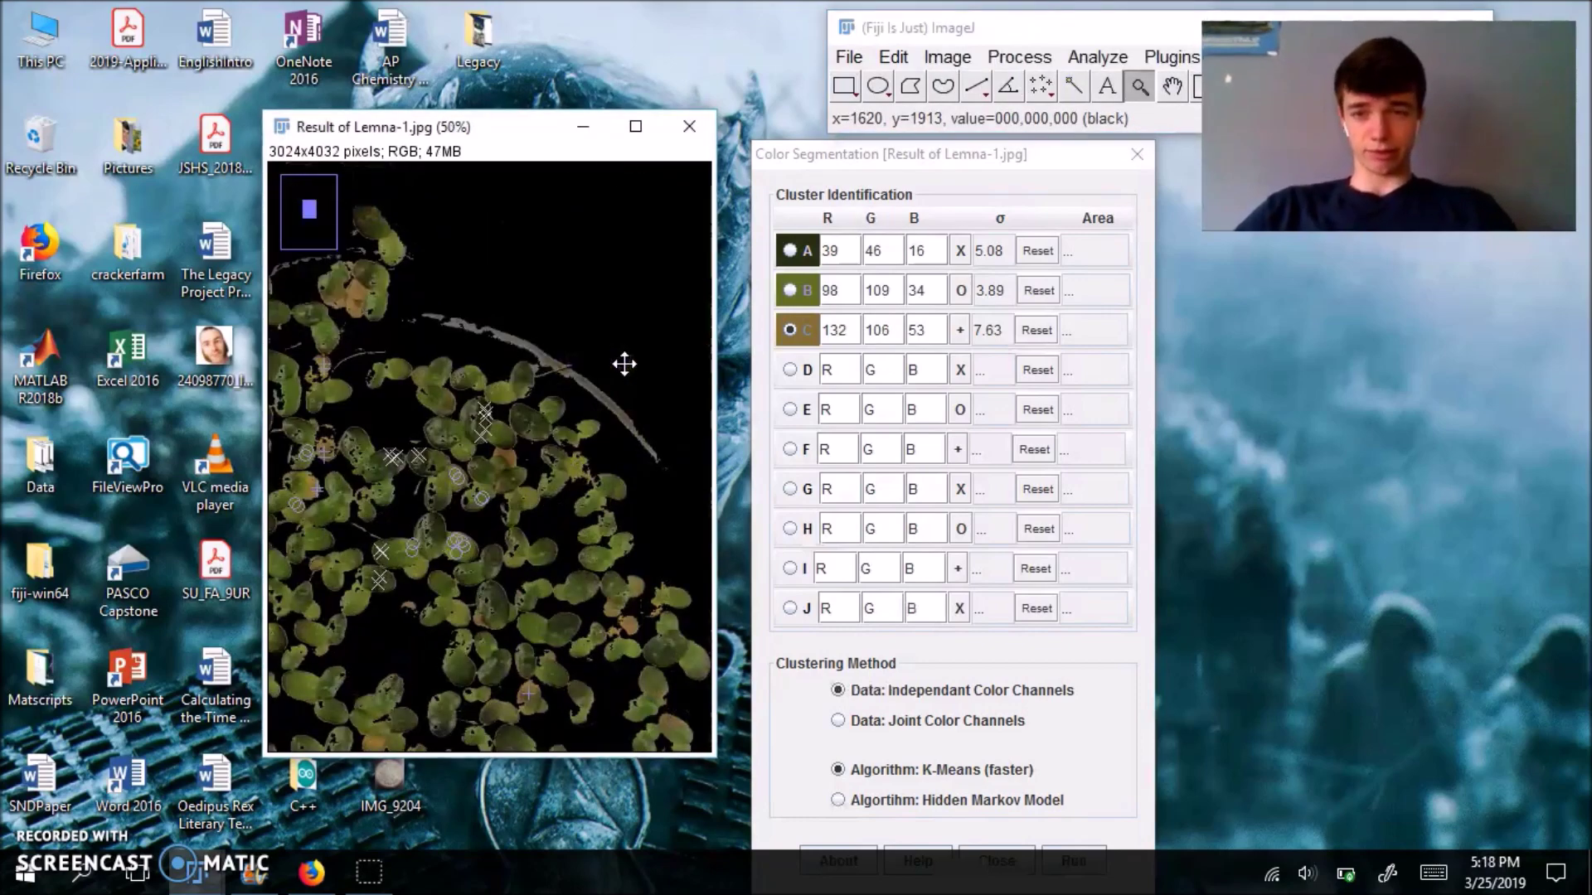
{"action": "right_click", "coordinate": [624, 363]}
{"action": "left_click", "coordinate": [555, 614]}
{"action": "left_click", "coordinate": [555, 615]}
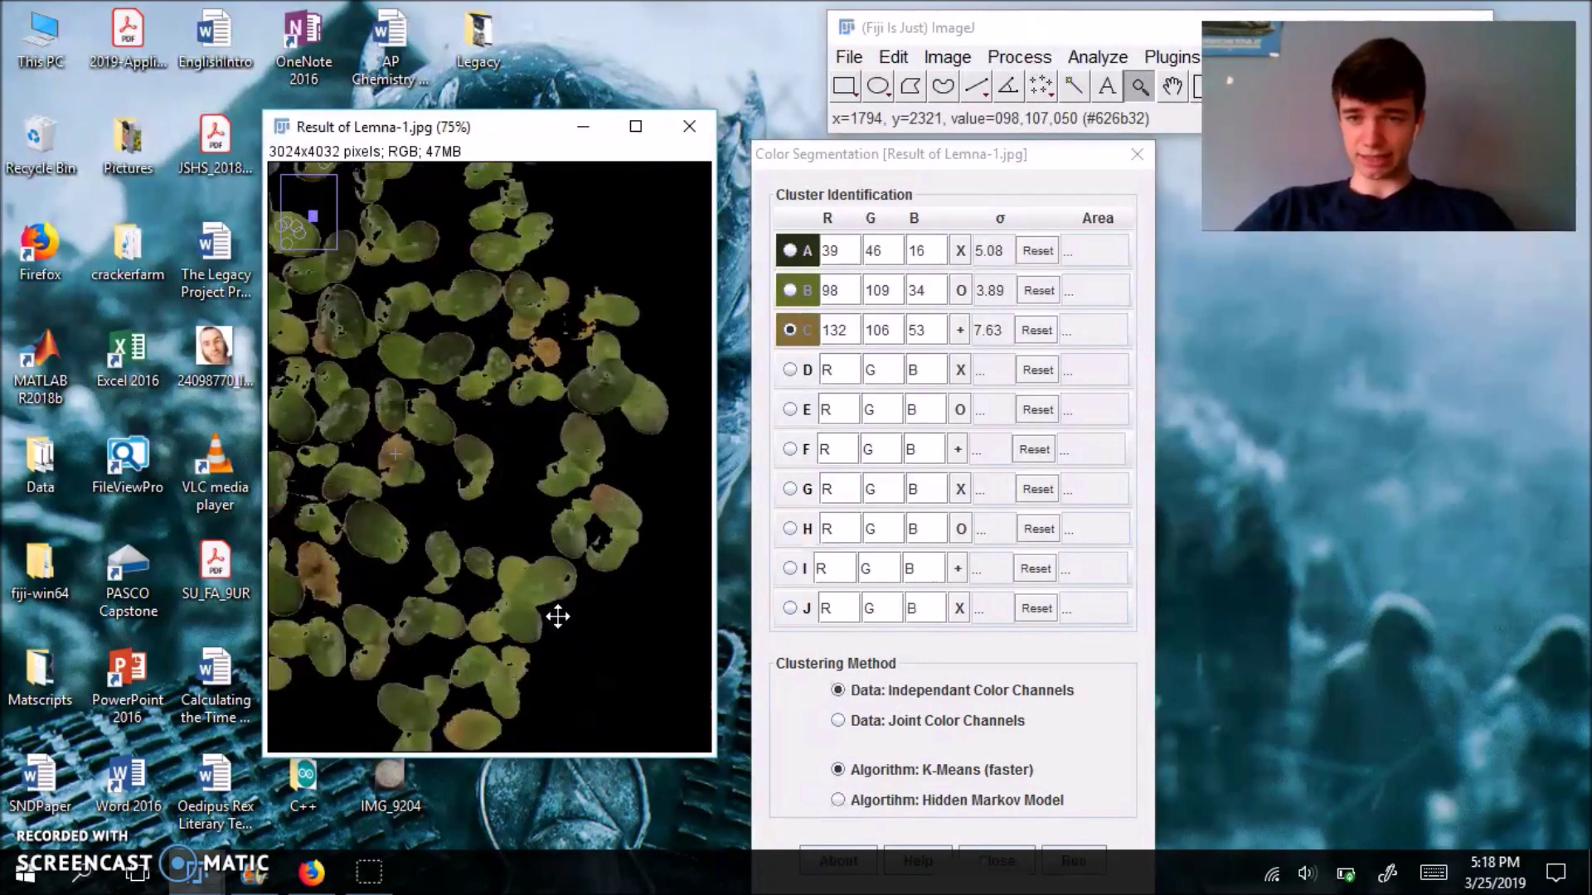
{"action": "left_click", "coordinate": [411, 618]}
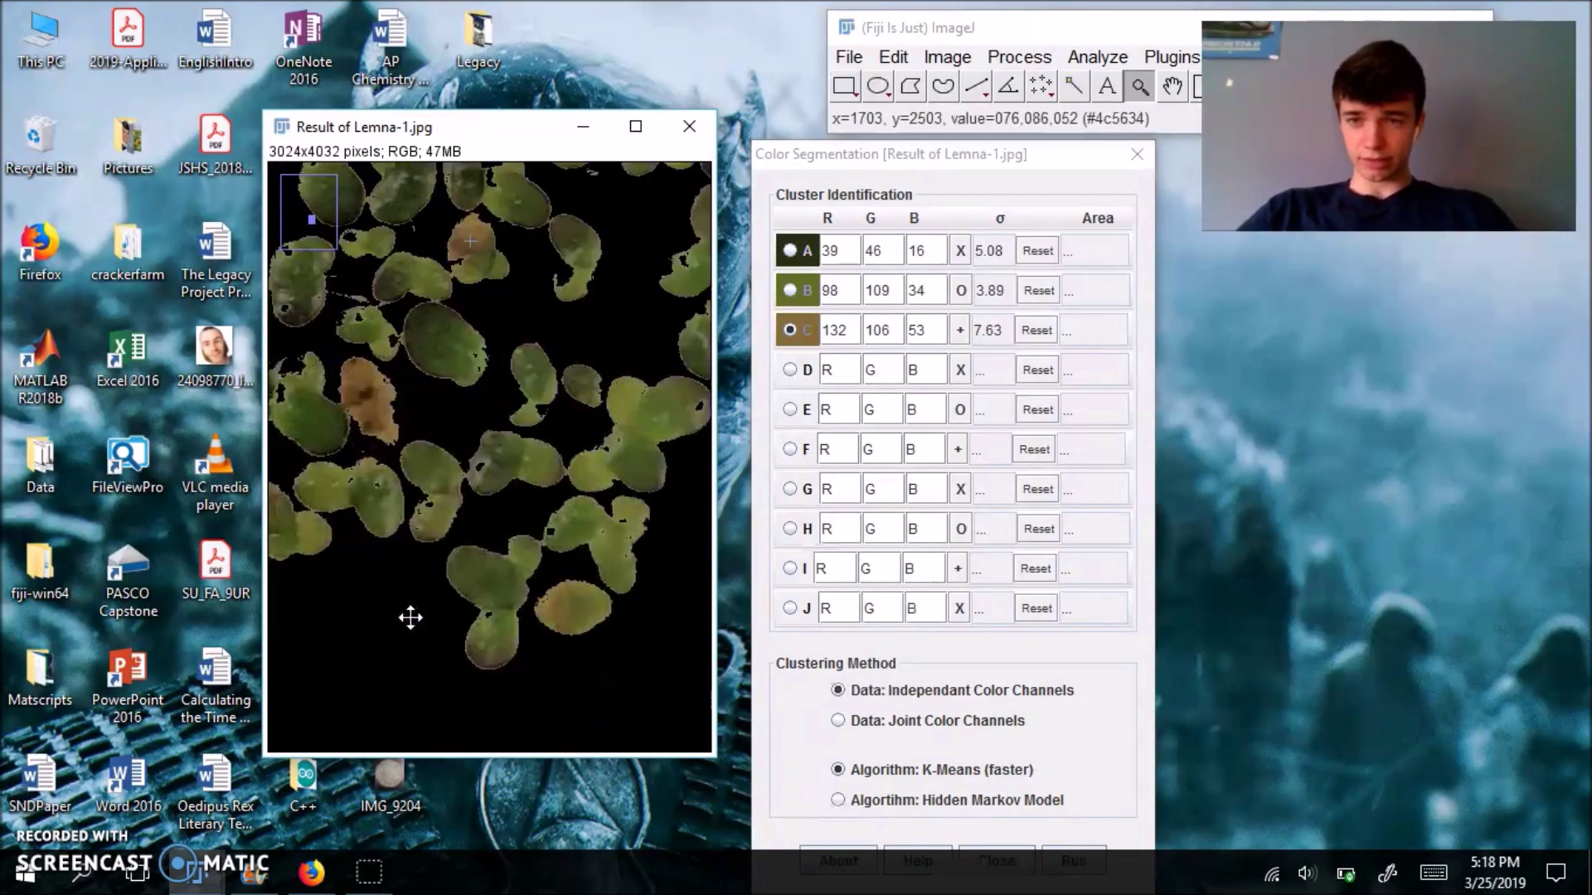
{"action": "left_click", "coordinate": [1043, 86]}
{"action": "left_click", "coordinate": [369, 404]}
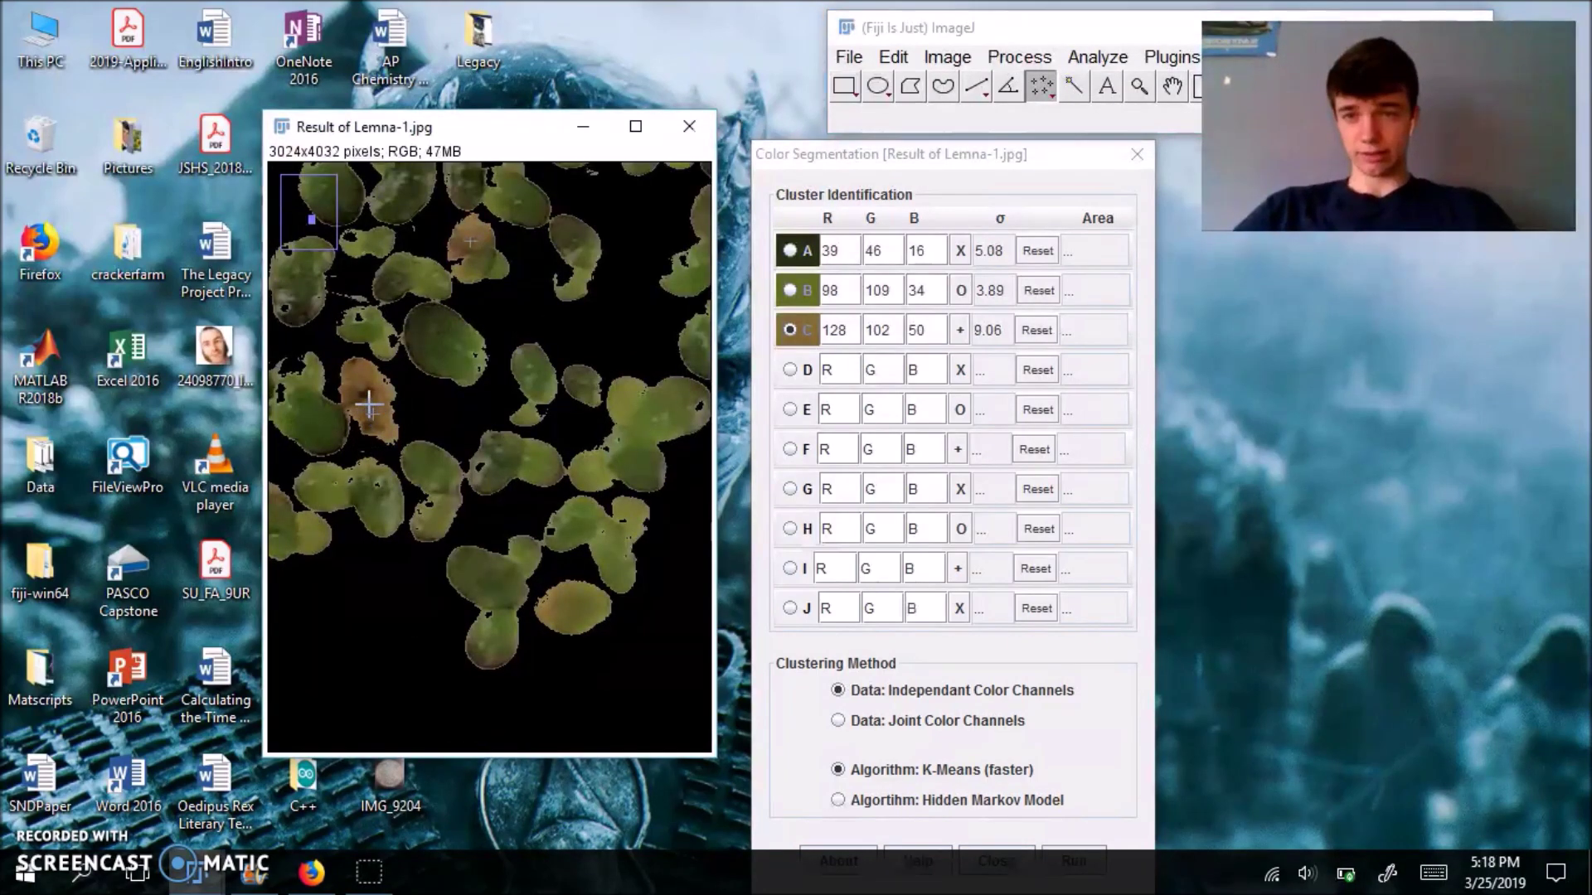
{"action": "left_click", "coordinate": [359, 402]}
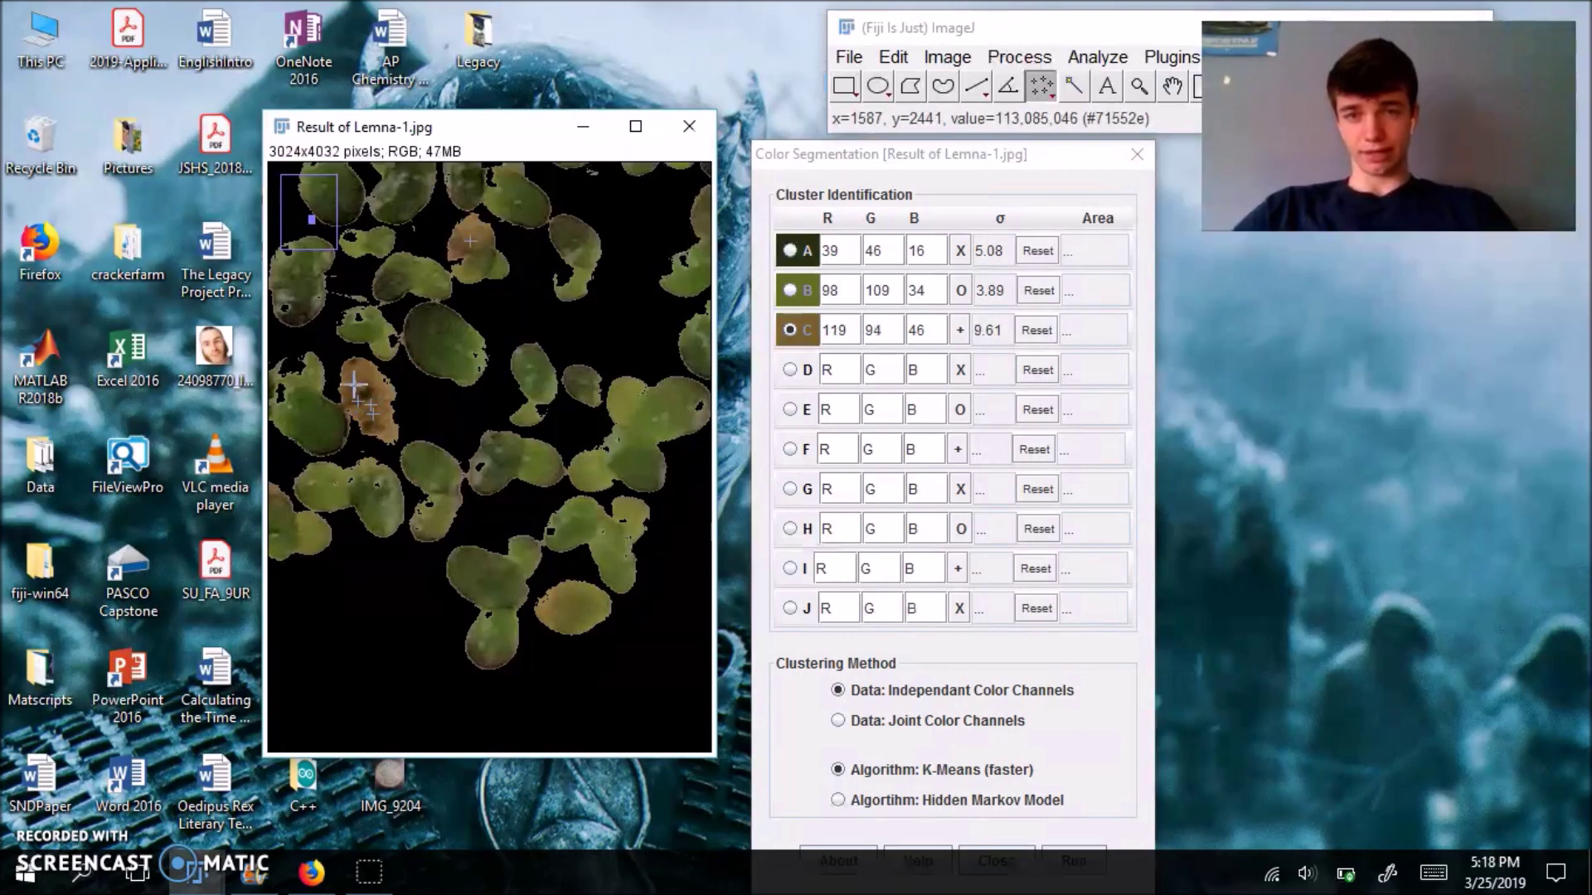
{"action": "left_click", "coordinate": [382, 415]}
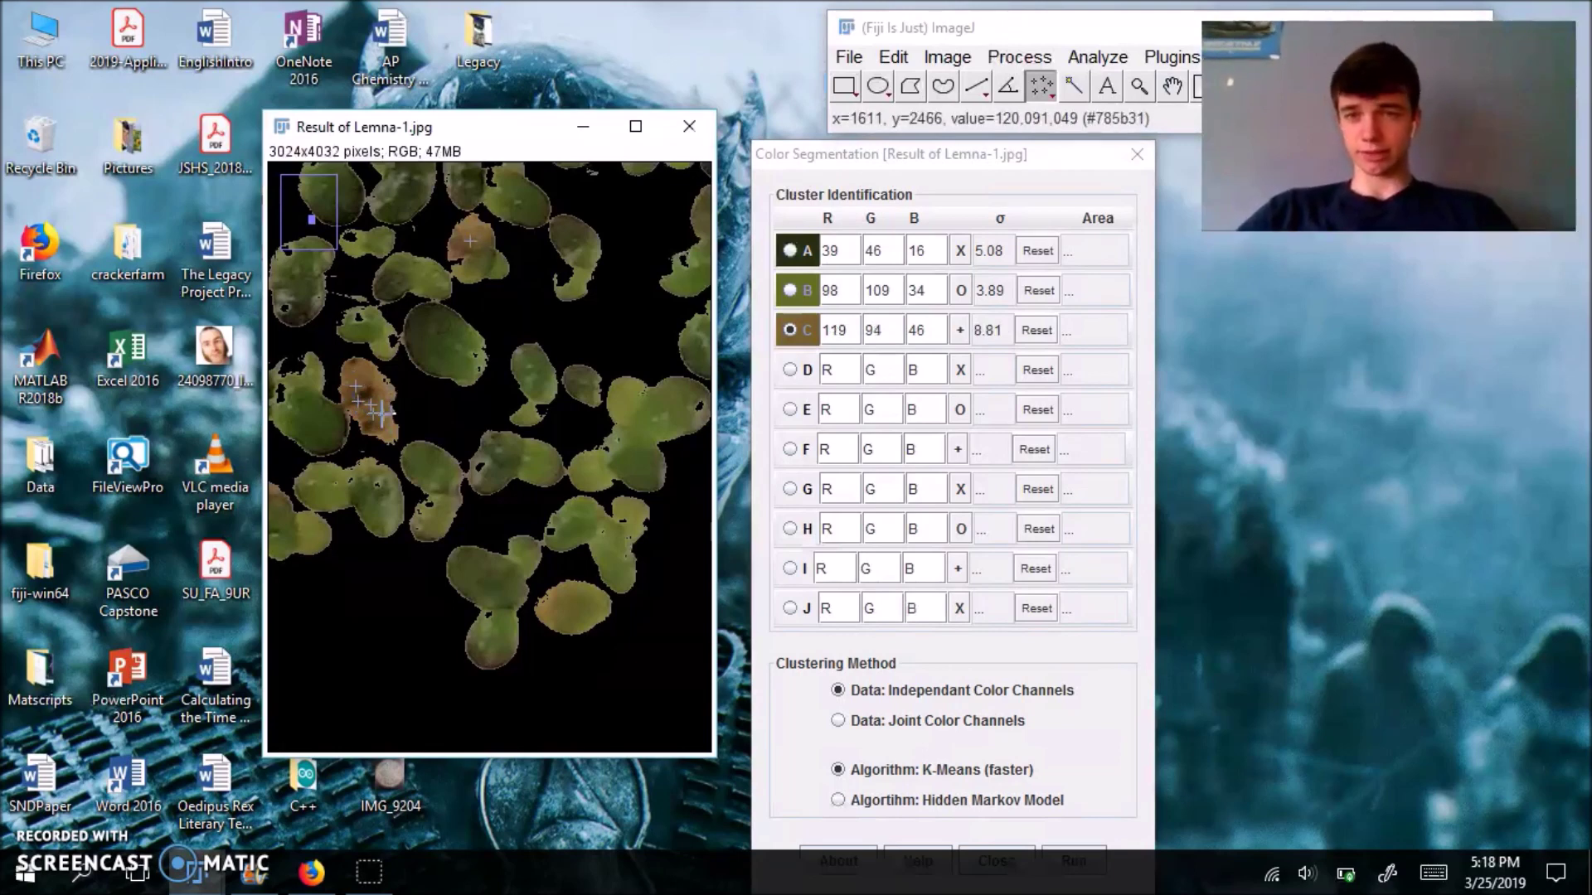
{"action": "left_click", "coordinate": [790, 370]}
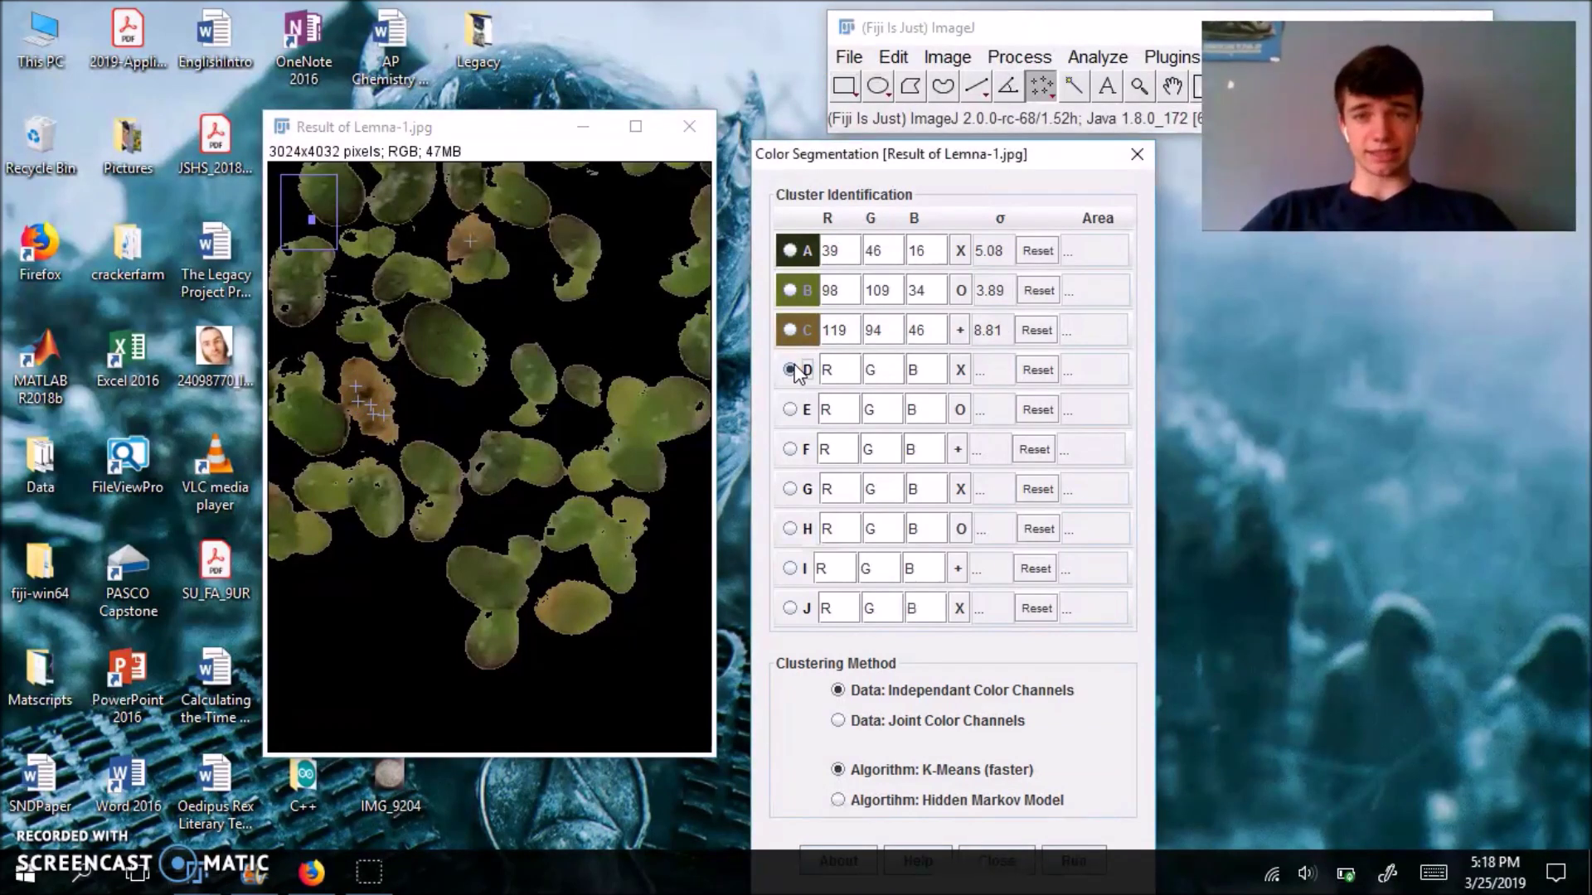
Step: Sample the black background into cluster D, giving 0, 0, 0 with σ 0.00
{"action": "left_click", "coordinate": [609, 337]}
{"action": "left_click", "coordinate": [580, 338]}
{"action": "left_click", "coordinate": [632, 309]}
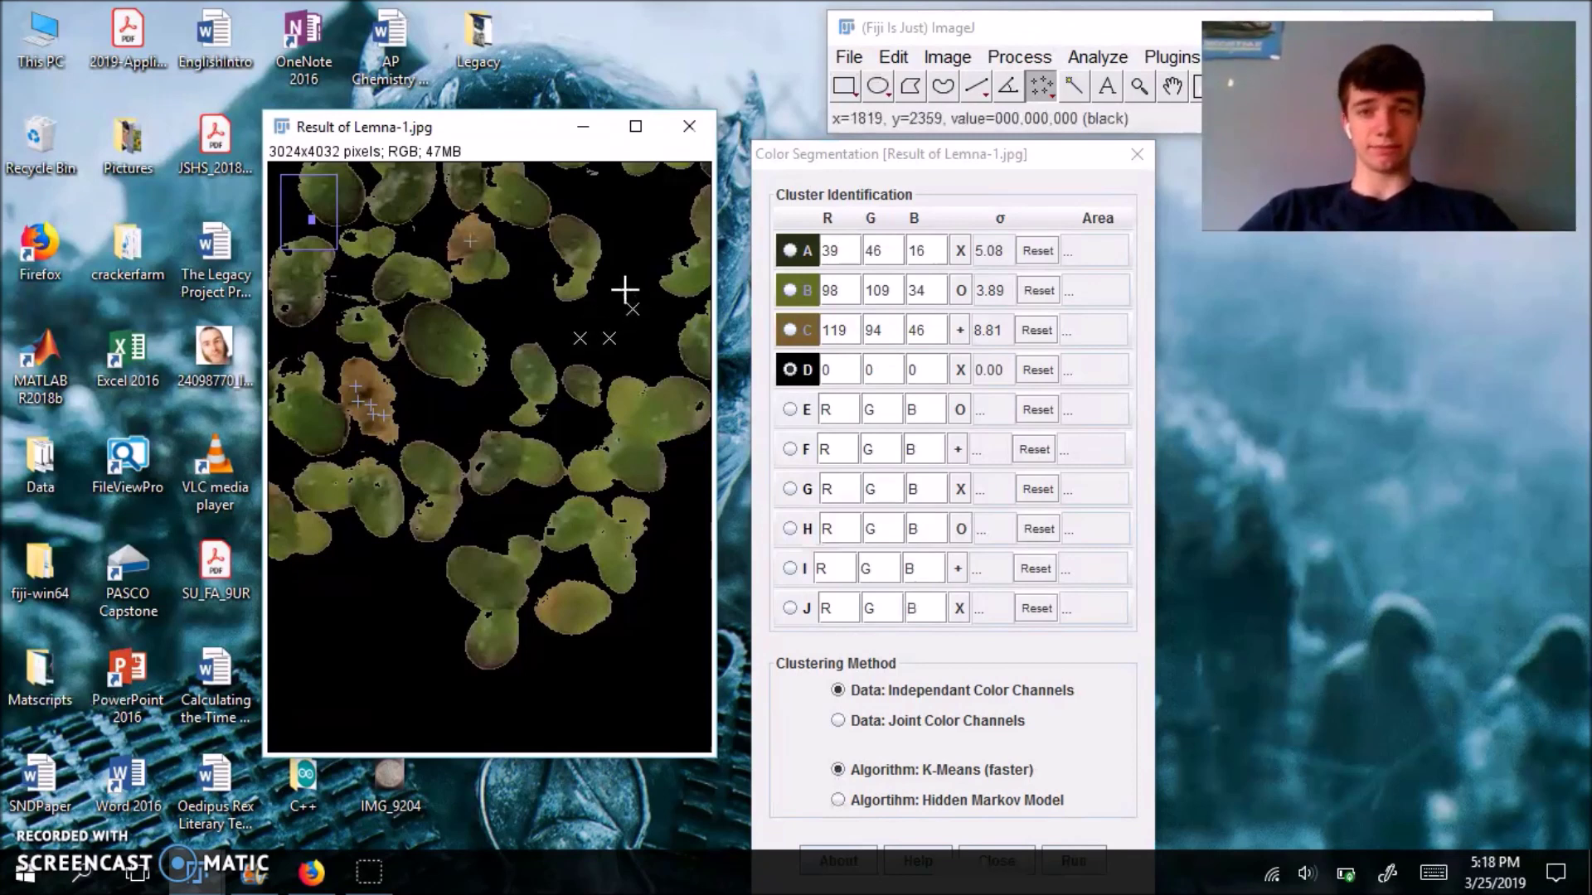
{"action": "left_click", "coordinate": [625, 288]}
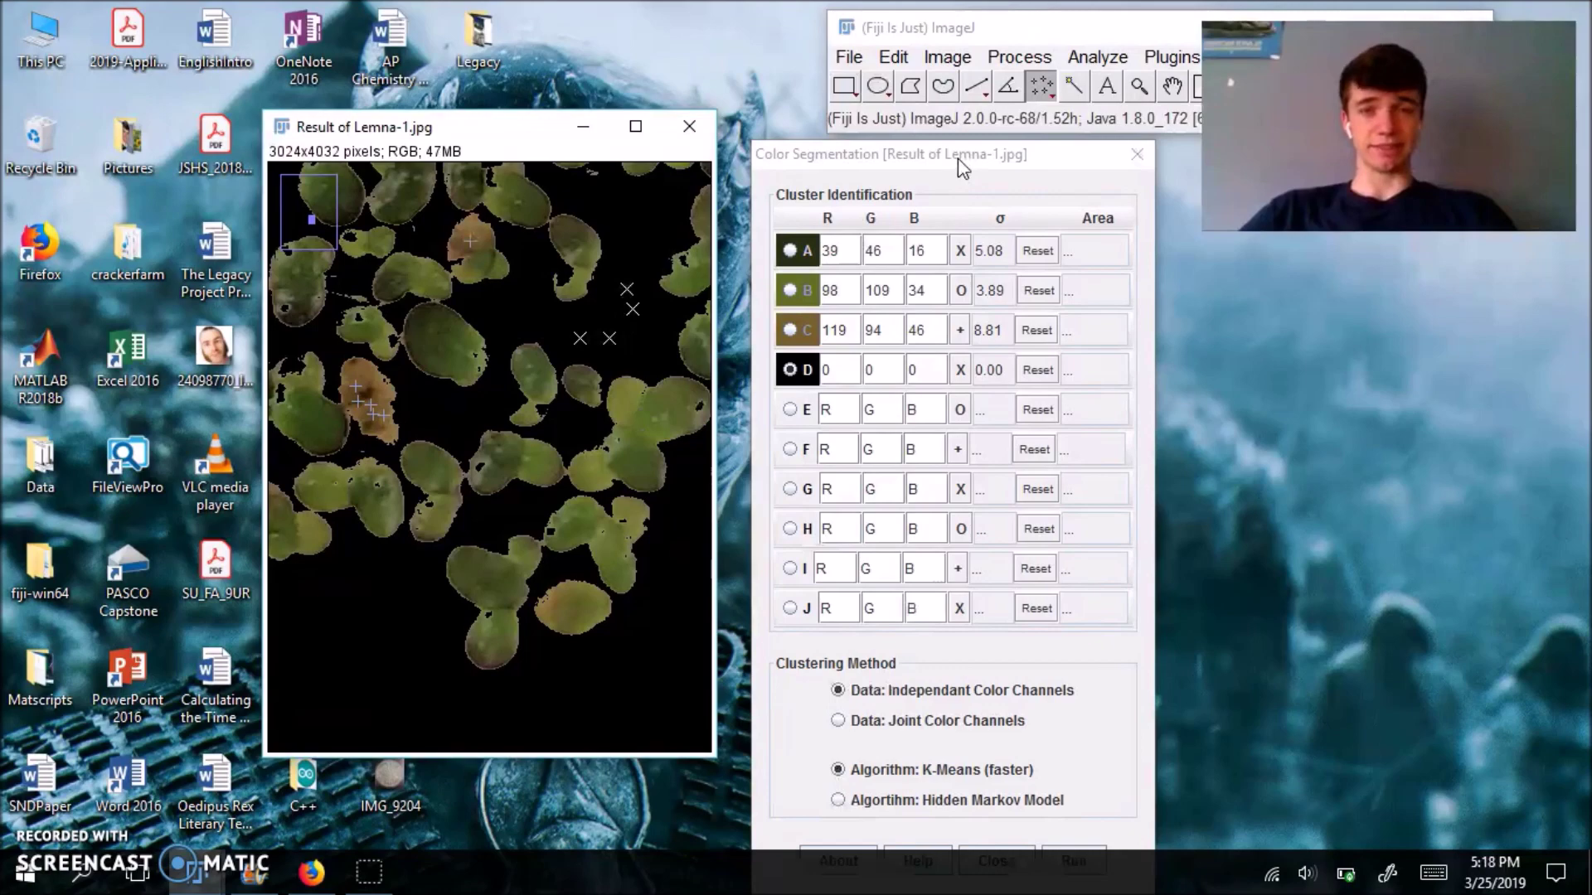
Step: Fit the dish in the image window and run the K-Means colour segmentation
{"action": "left_click_drag", "start_coordinate": [958, 157], "coordinate": [958, 97]}
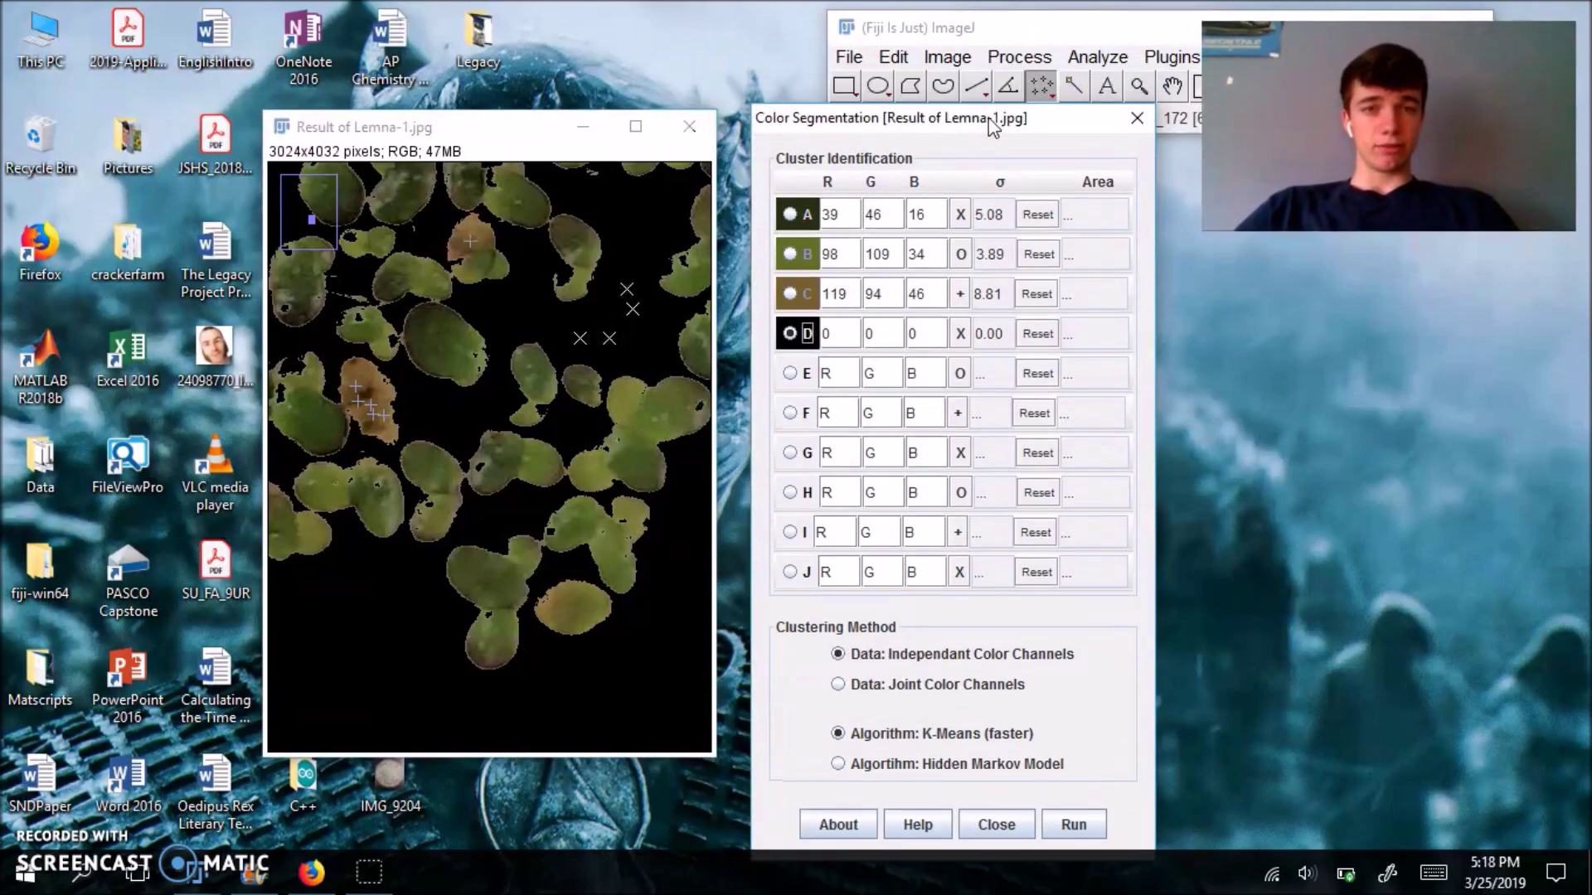
{"action": "left_click", "coordinate": [1138, 88]}
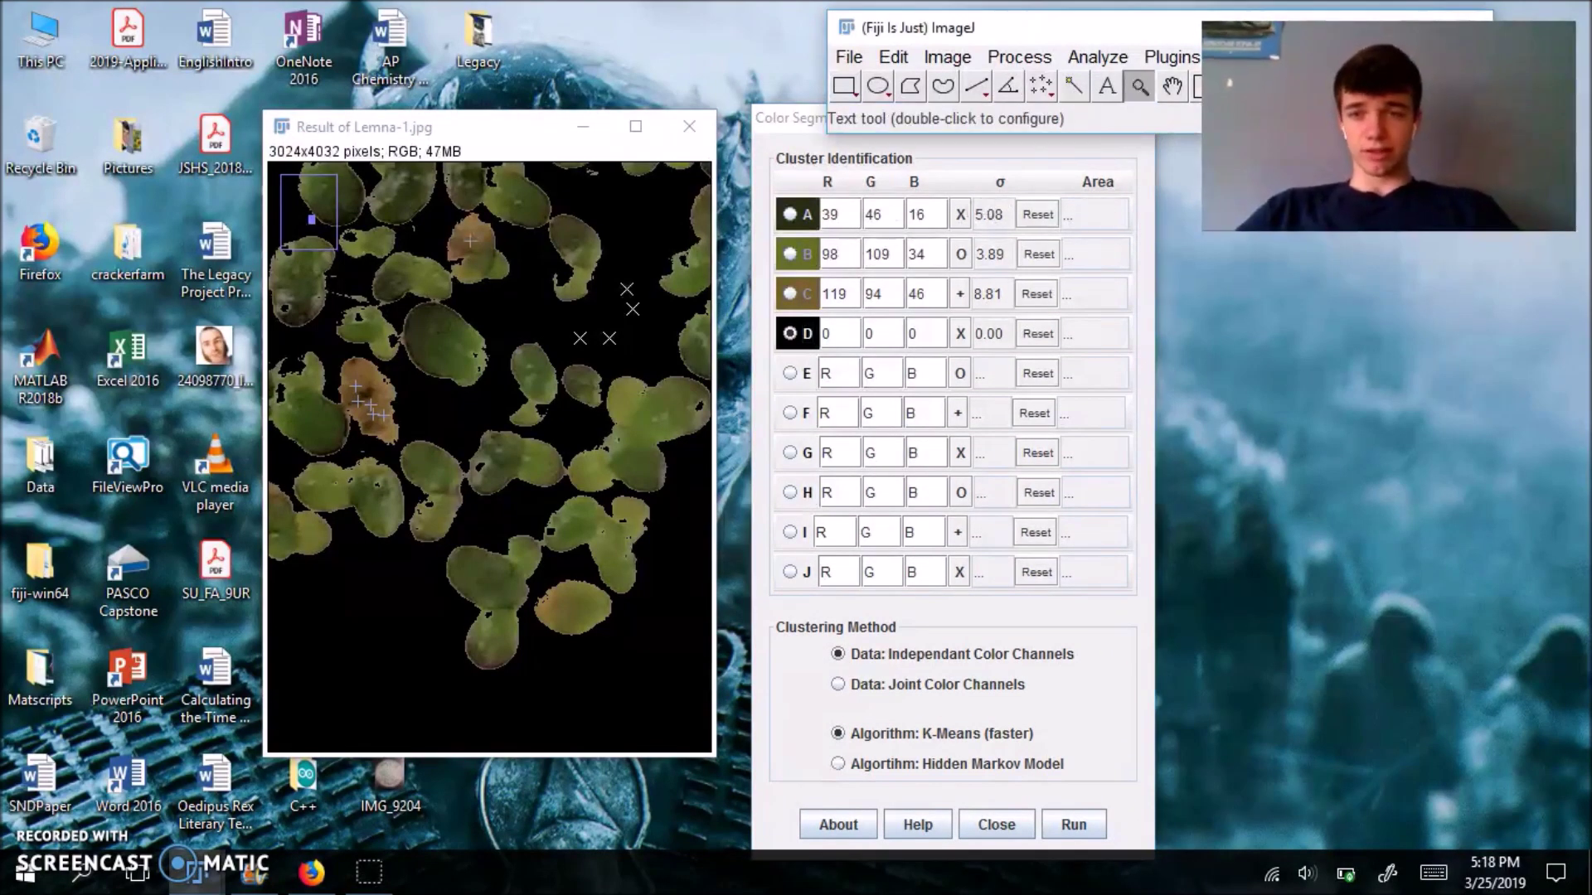
{"action": "right_click", "coordinate": [465, 405]}
{"action": "right_click", "coordinate": [465, 405]}
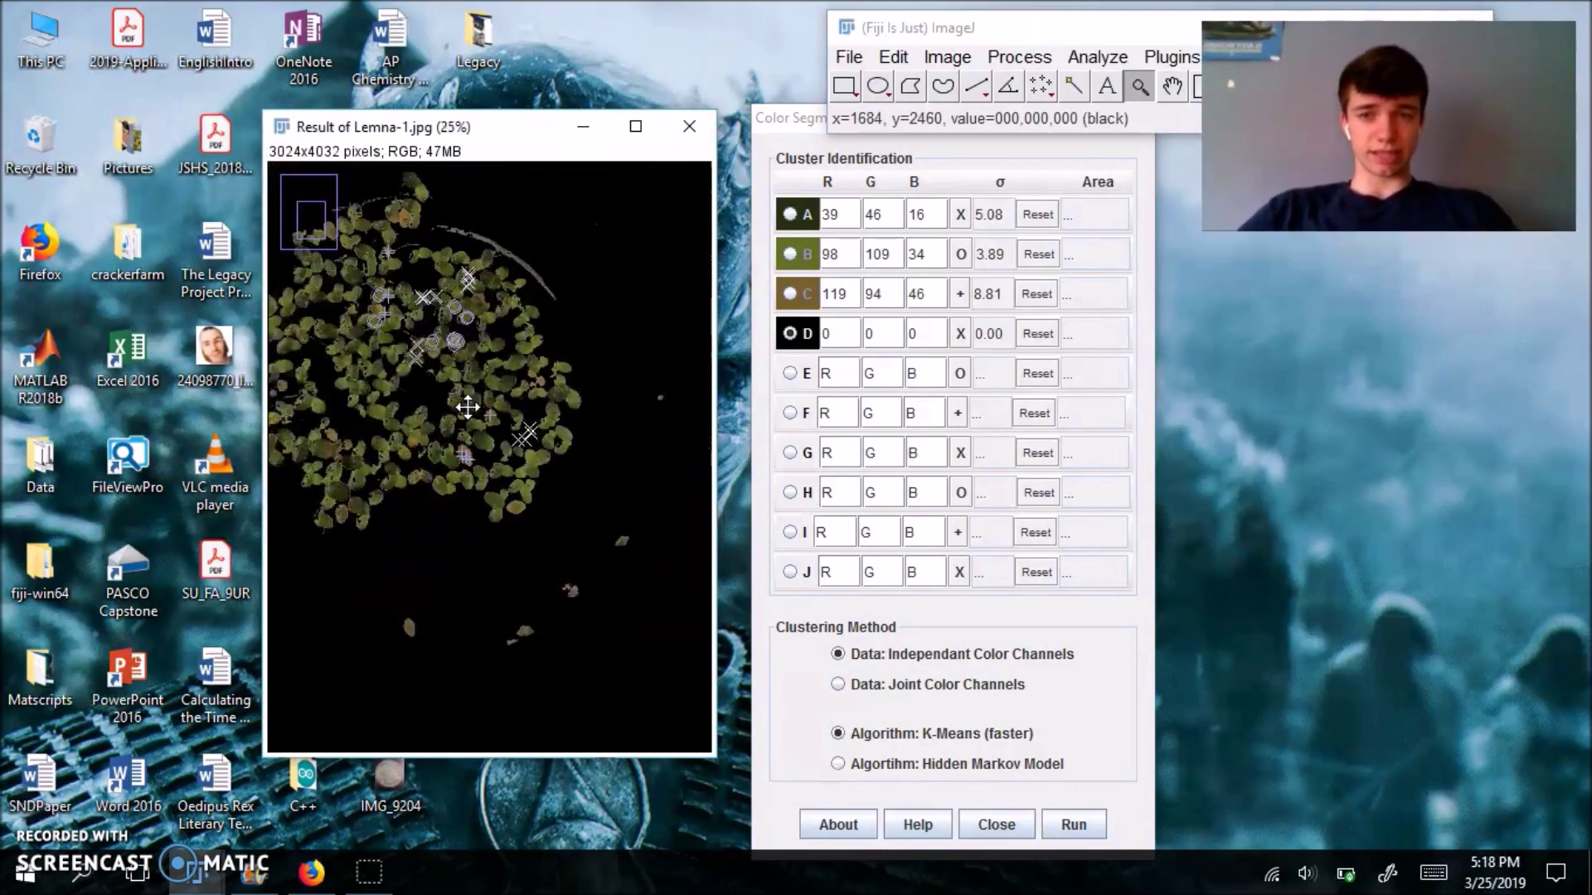
{"action": "left_click", "coordinate": [408, 376]}
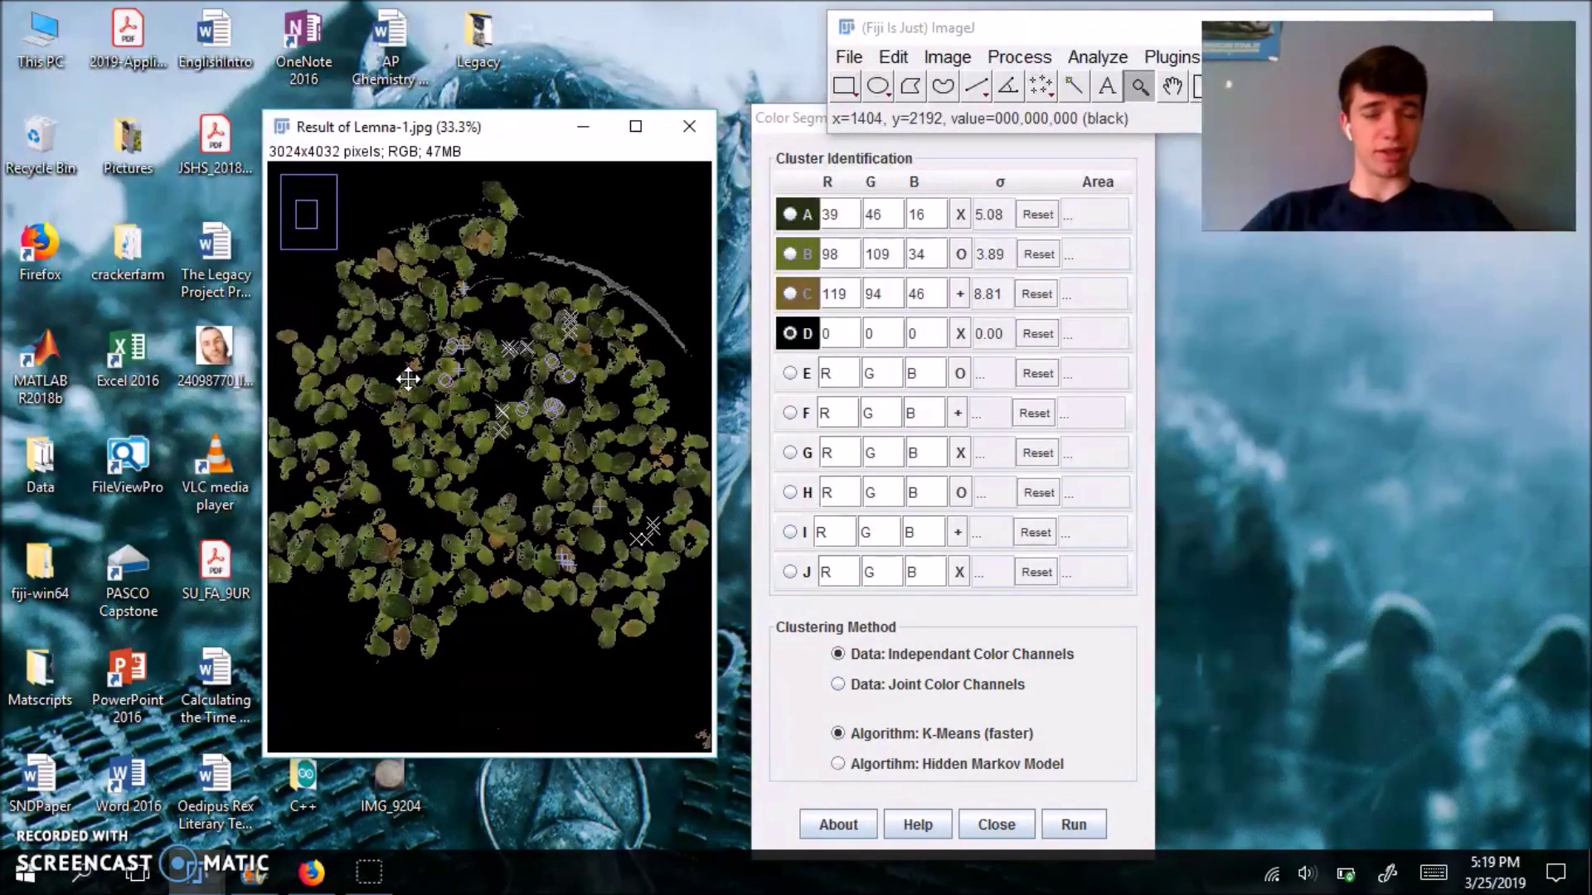
{"action": "left_click", "coordinate": [1074, 824]}
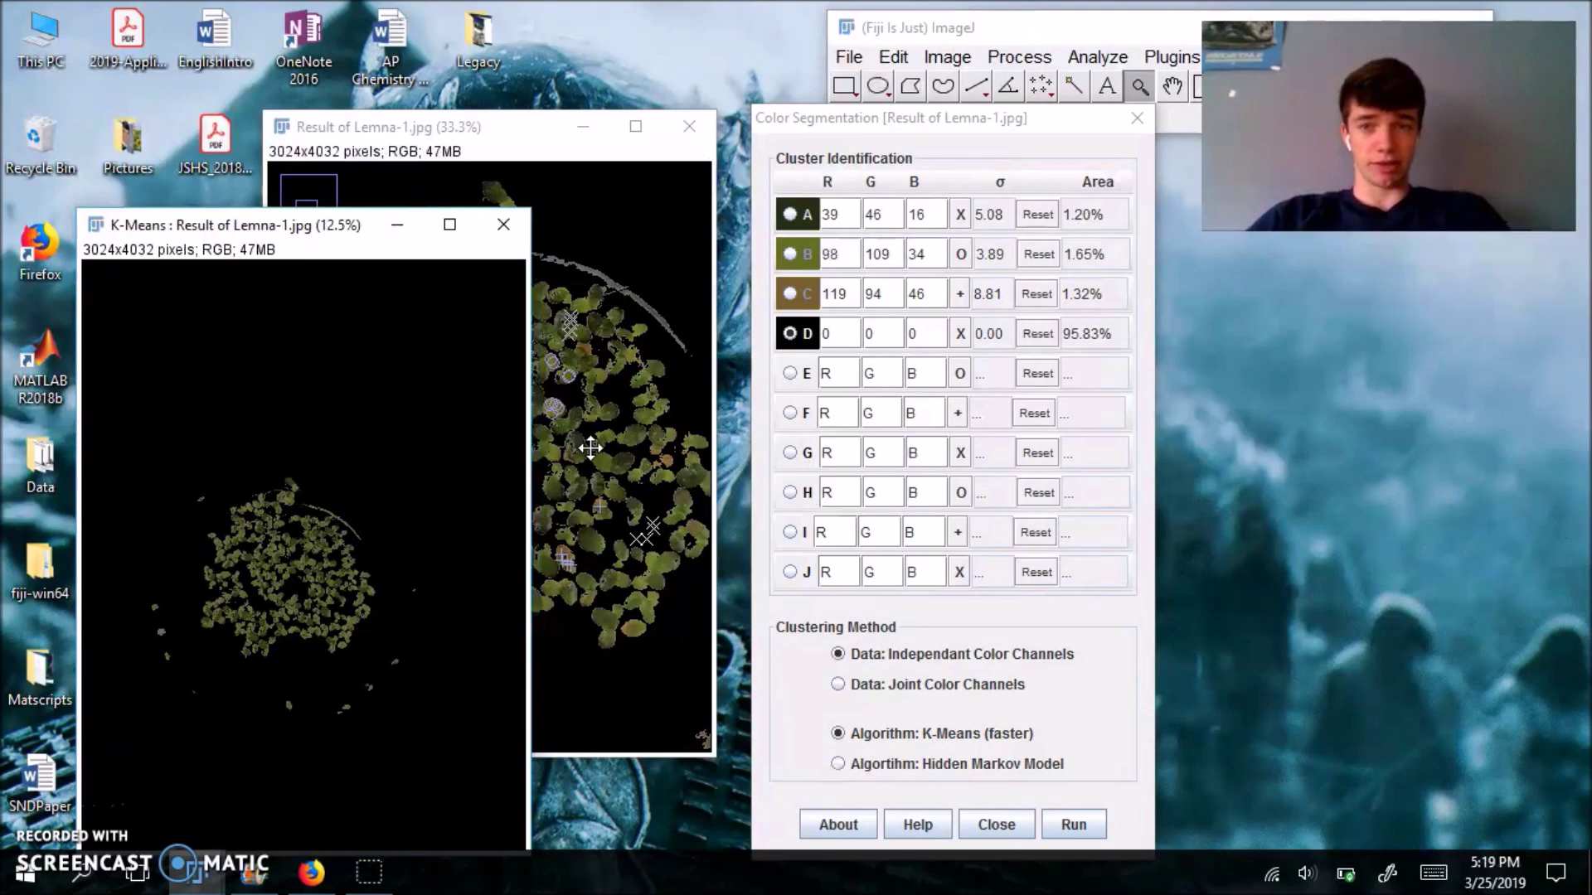
Step: Move the K-Means result window and zoom in on the segmented leaves
{"action": "left_click_drag", "start_coordinate": [329, 228], "coordinate": [406, 148]}
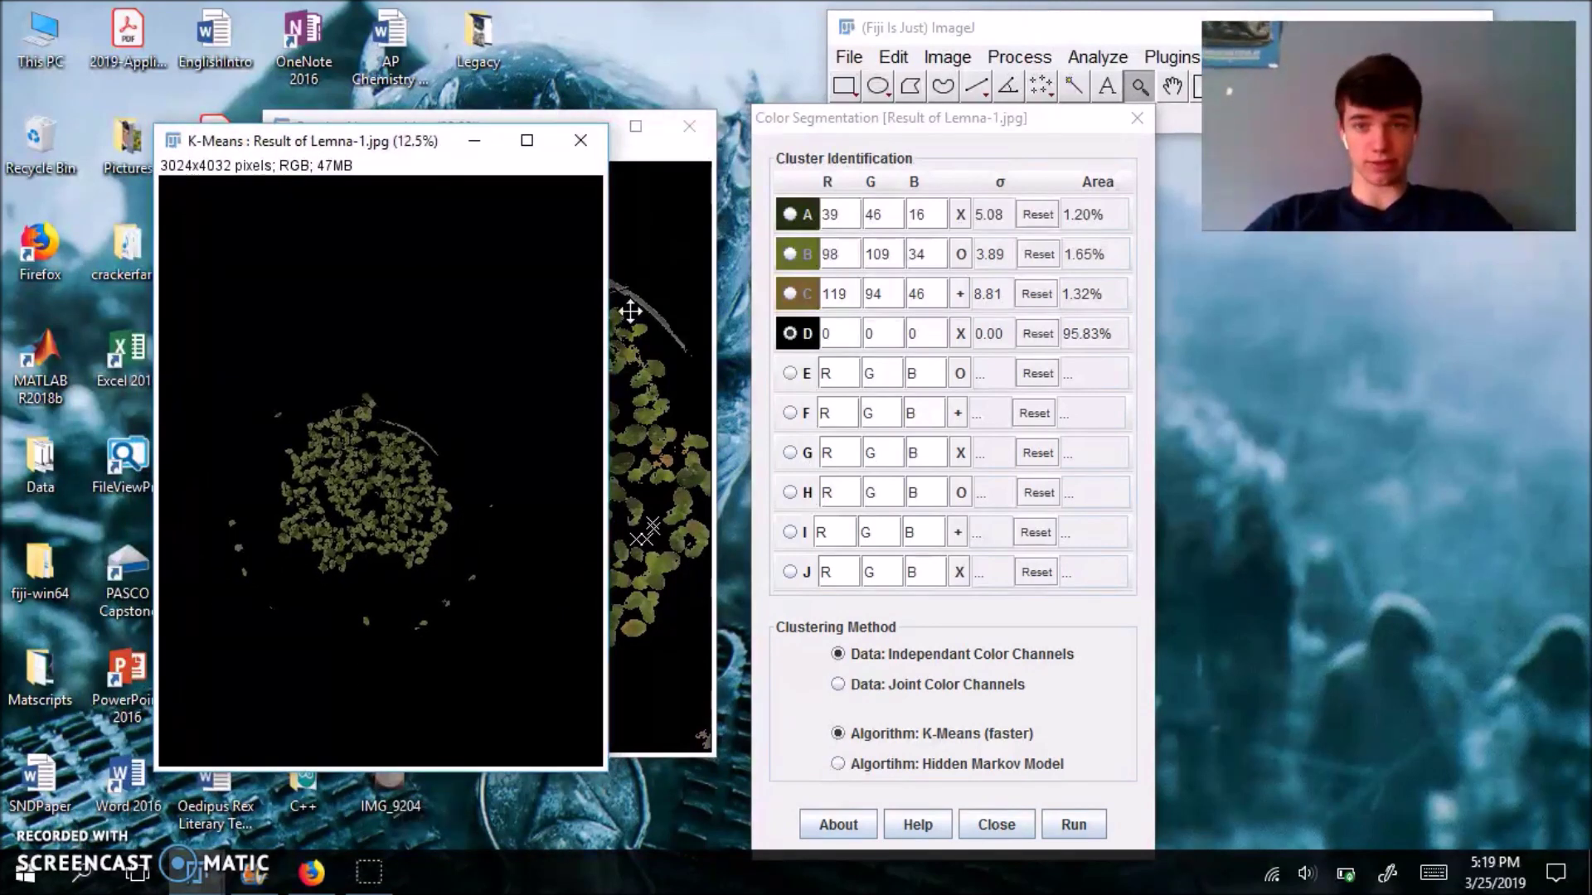
{"action": "left_click", "coordinate": [374, 511]}
{"action": "left_click", "coordinate": [374, 512]}
{"action": "left_click", "coordinate": [372, 512]}
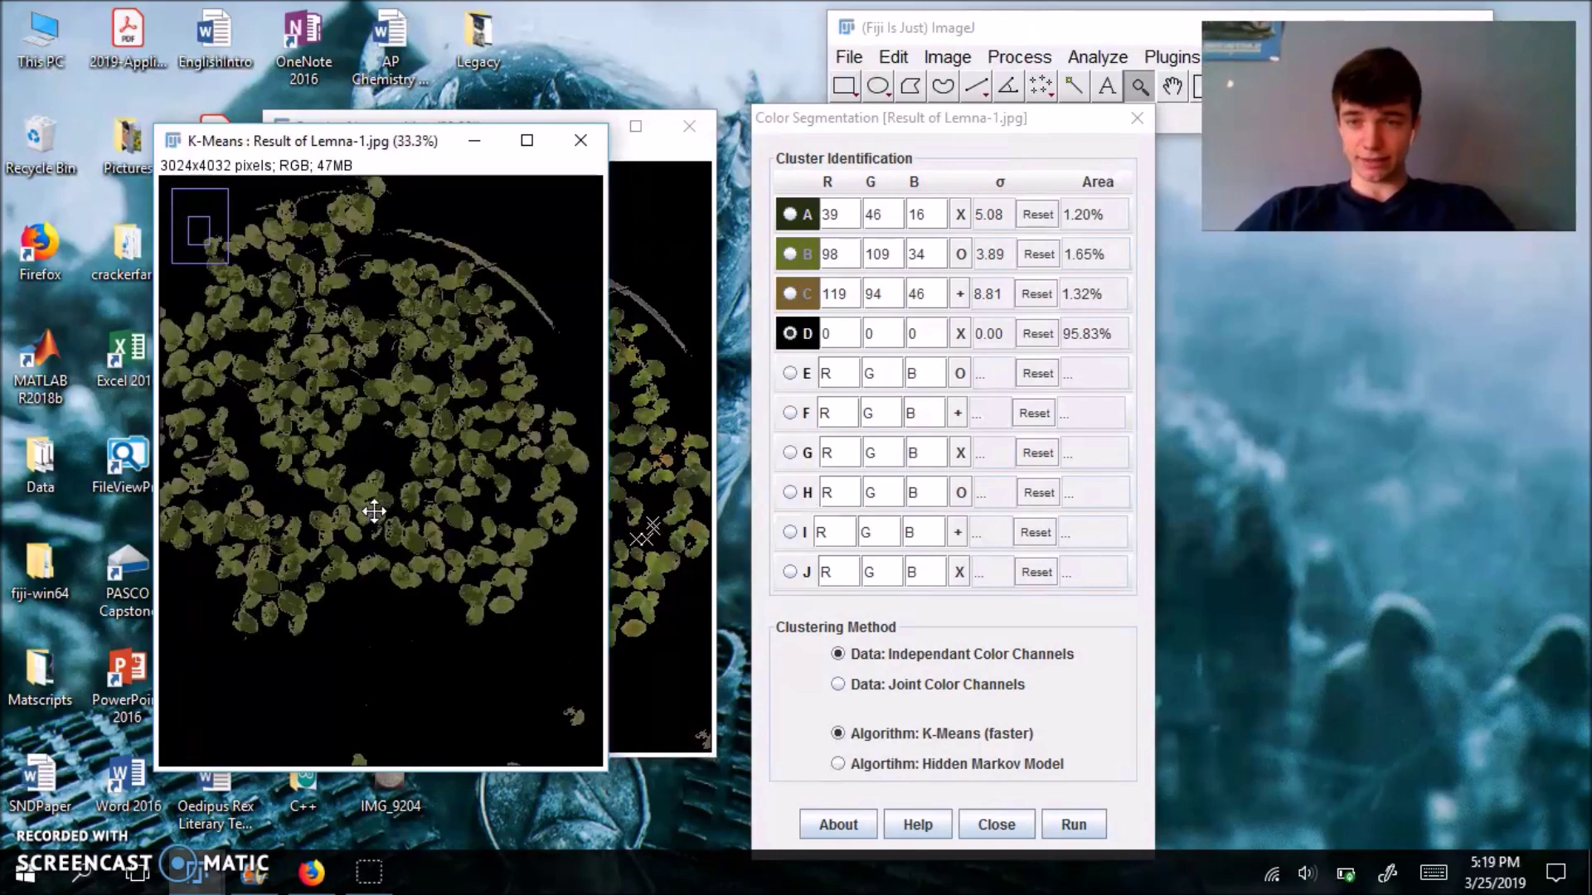
{"action": "left_click", "coordinate": [371, 512]}
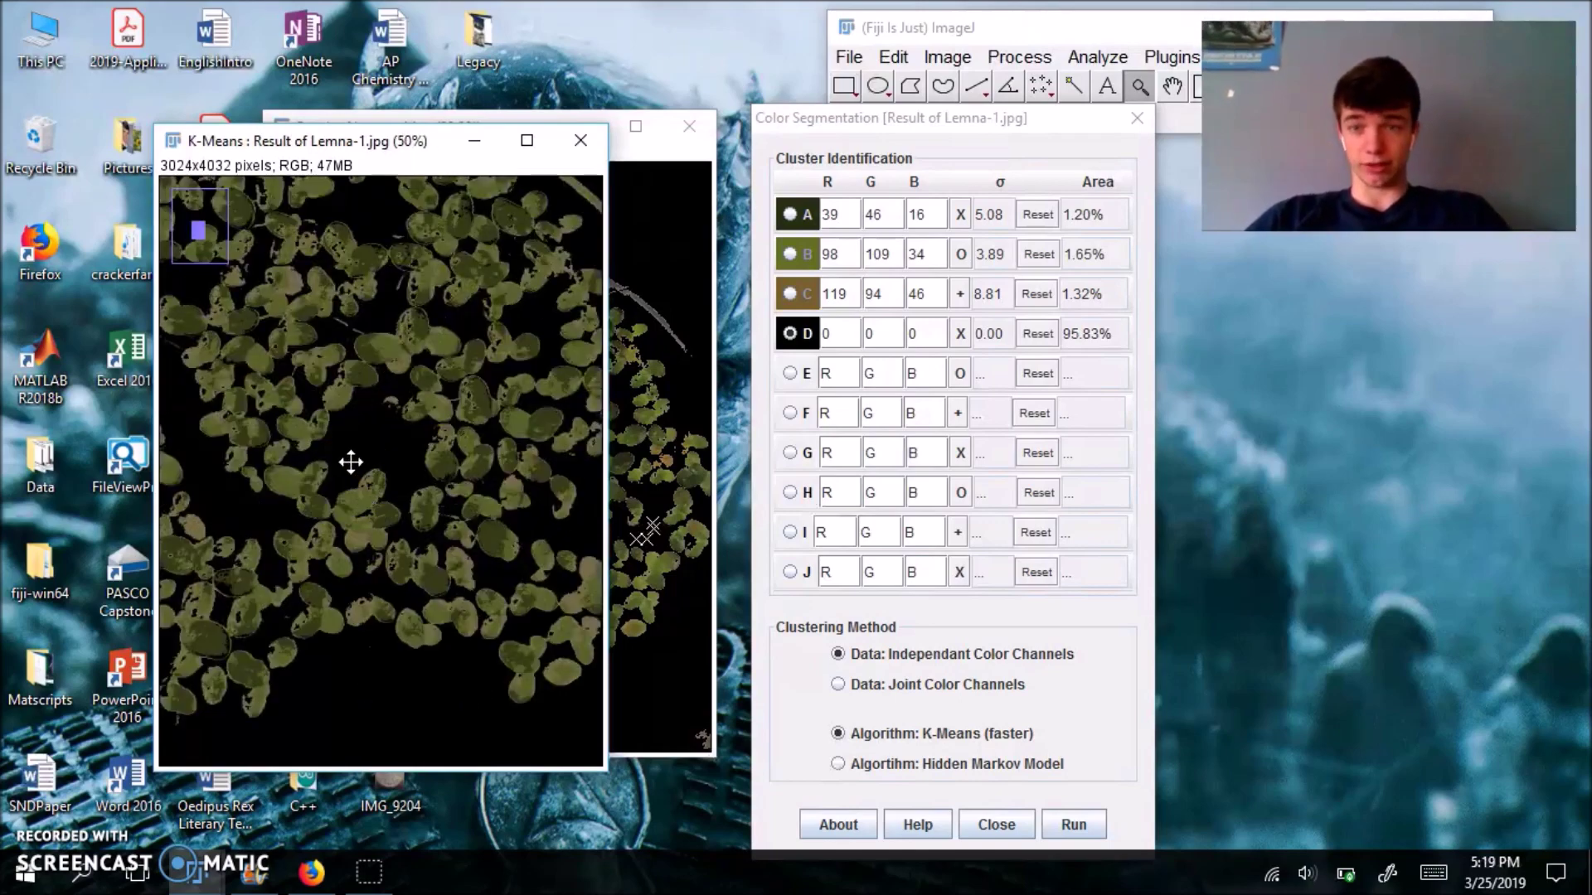
{"action": "left_click", "coordinate": [302, 414]}
Step: Rearrange the windows and zoom the K-Means result out to show it whole
{"action": "left_click_drag", "start_coordinate": [995, 124], "coordinate": [909, 131]}
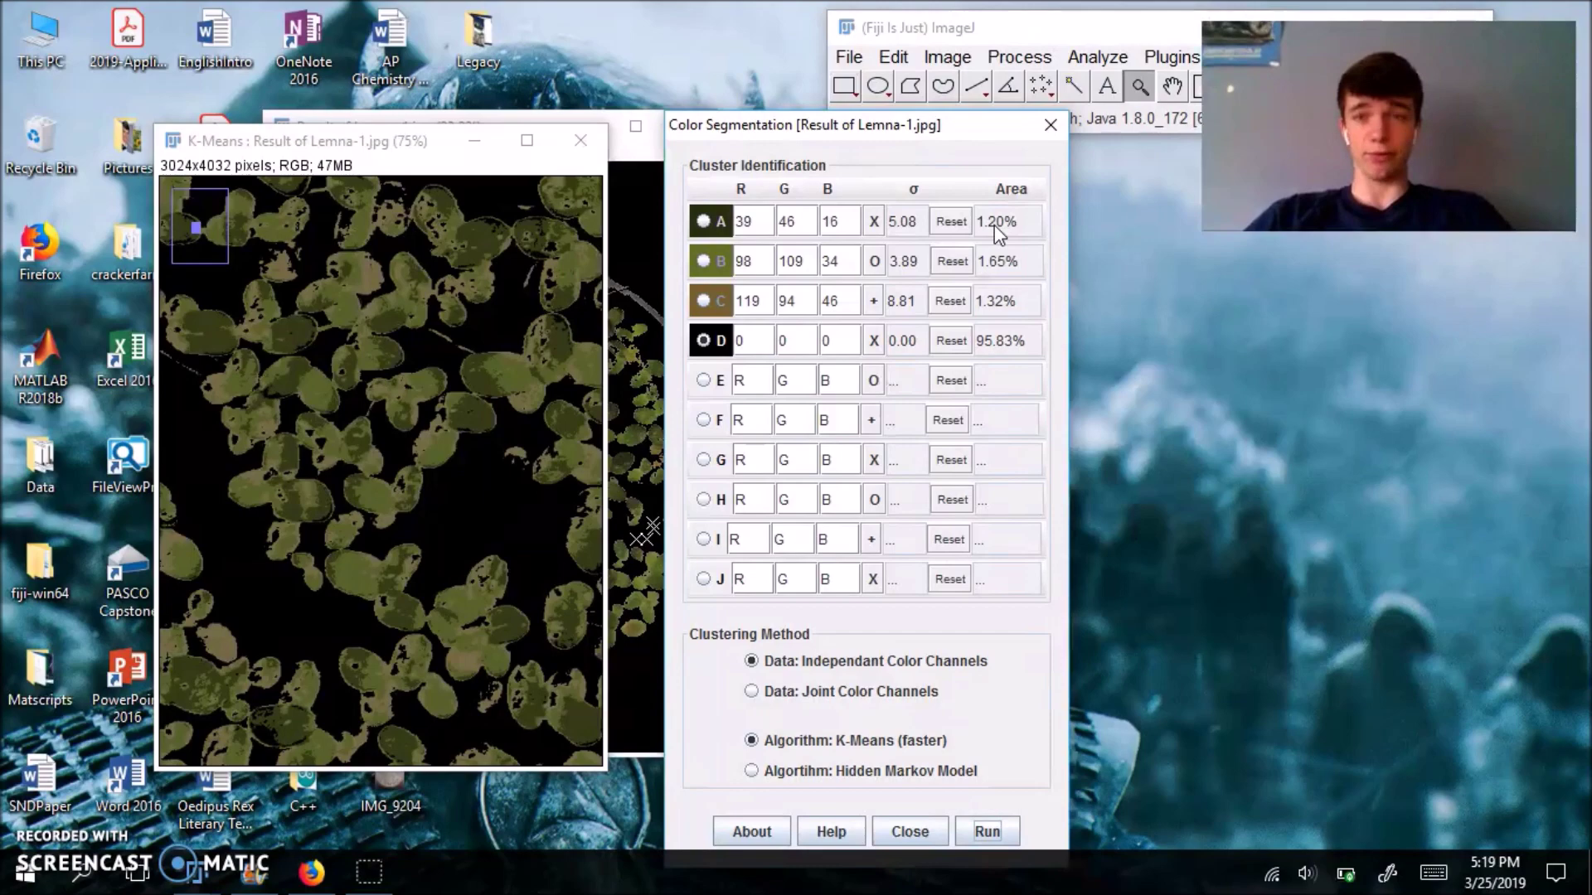
{"action": "left_click_drag", "start_coordinate": [386, 149], "coordinate": [287, 183]}
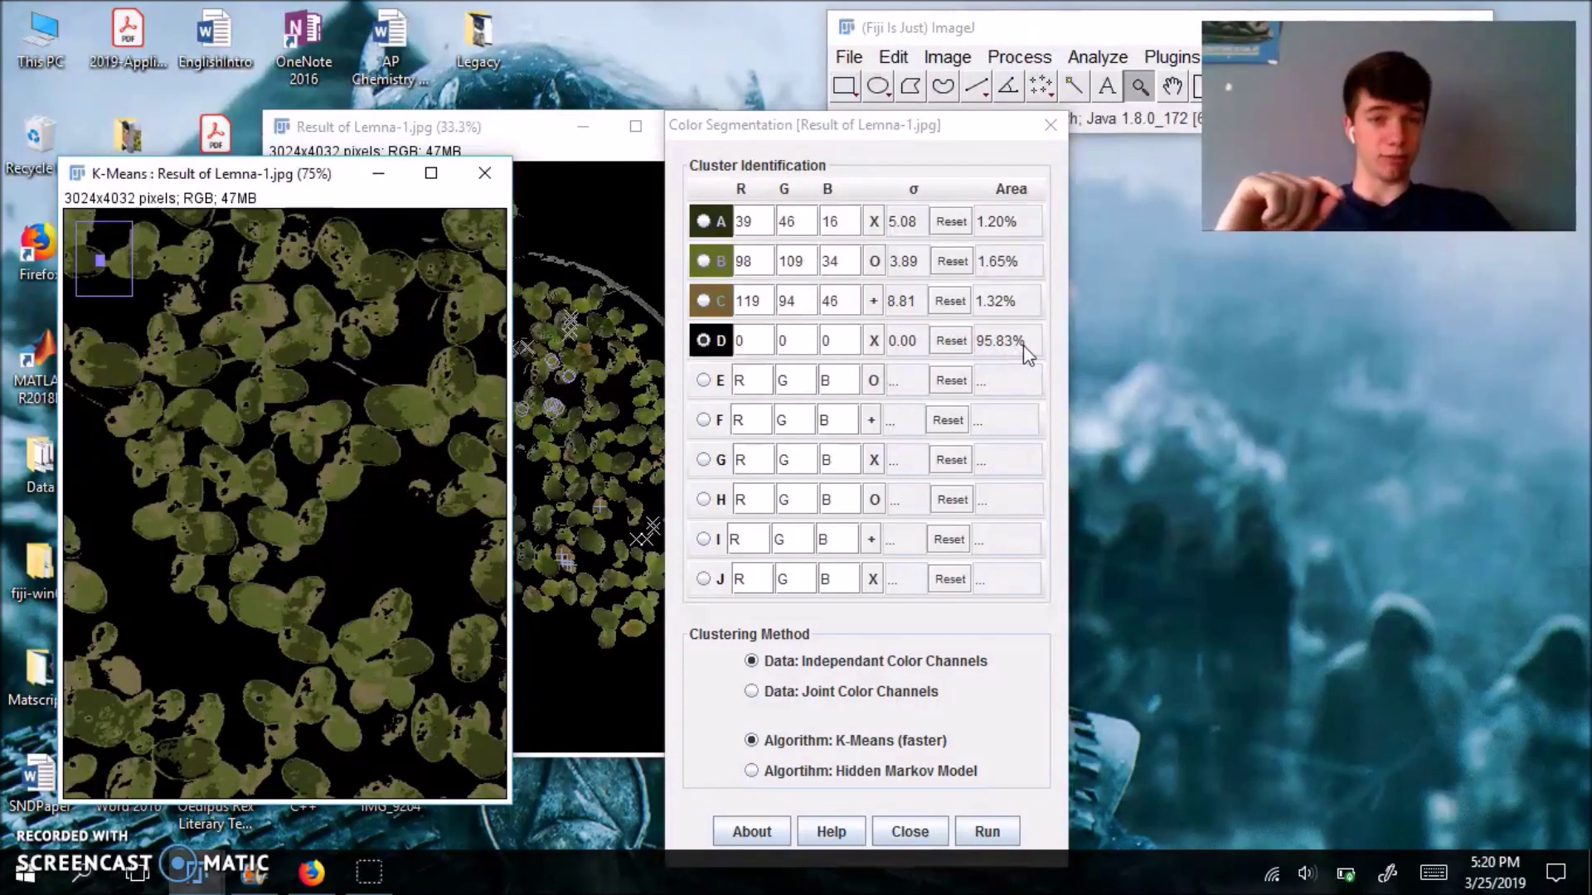
{"action": "right_click", "coordinate": [315, 498]}
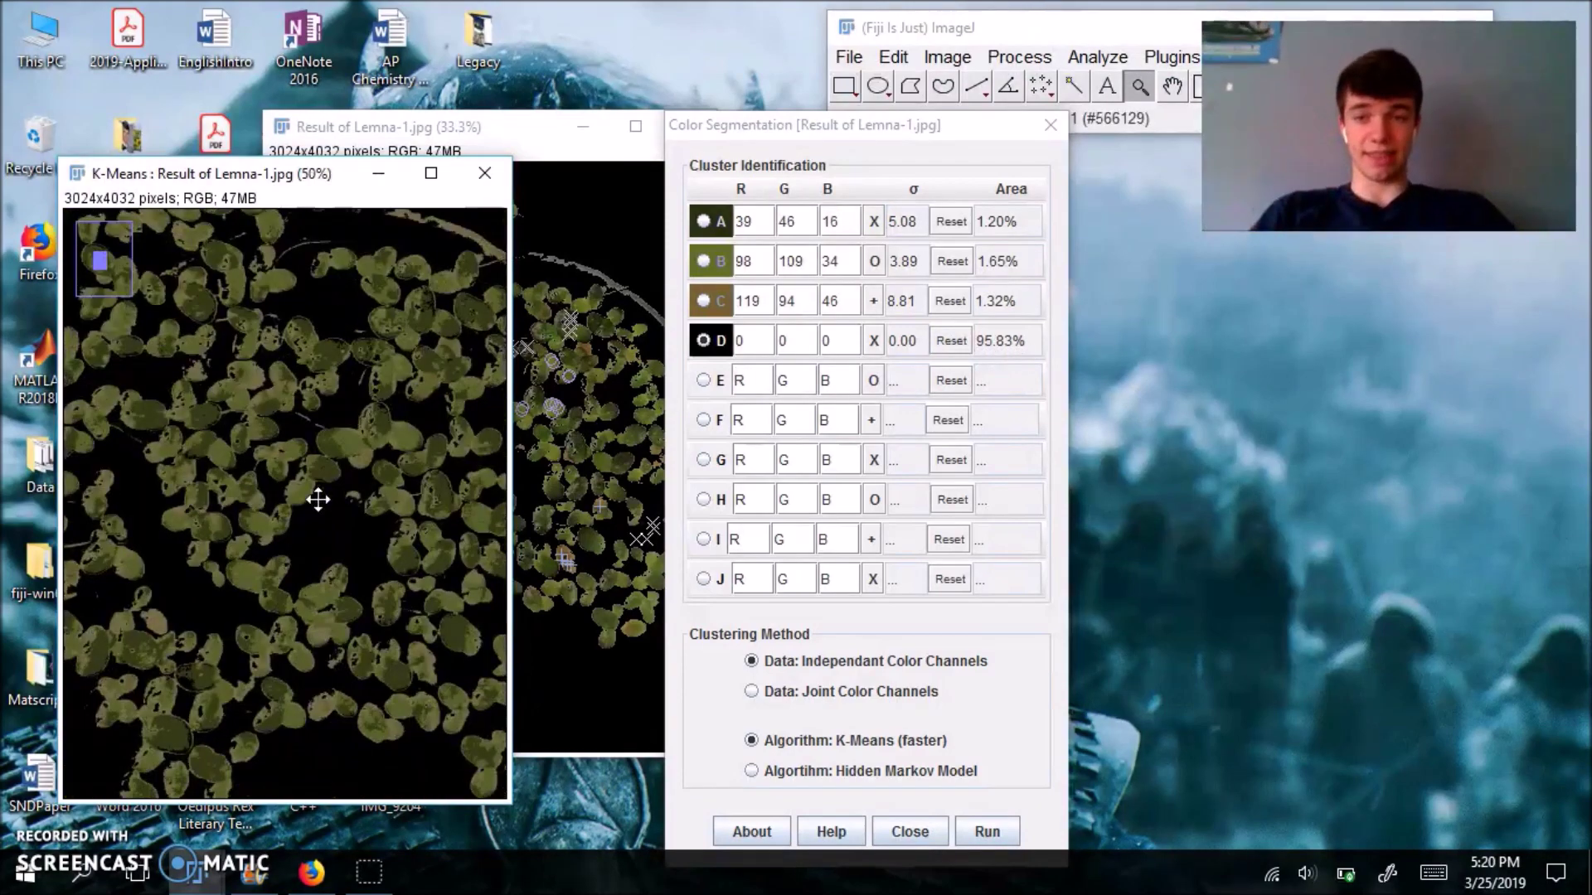
{"action": "right_click", "coordinate": [317, 499]}
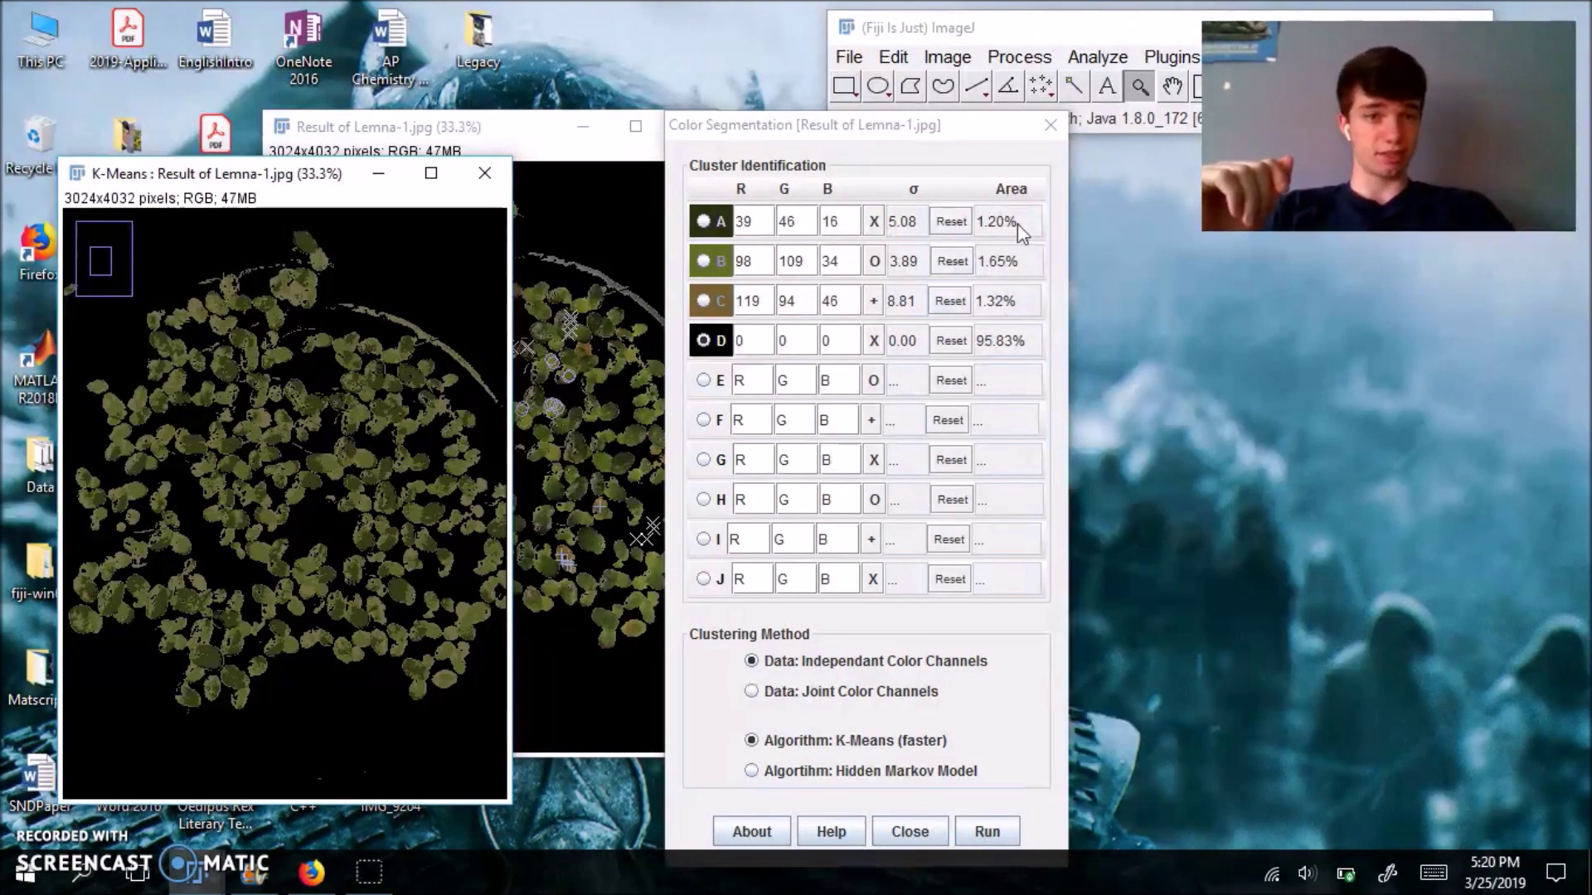
{"action": "key", "text": "super"}
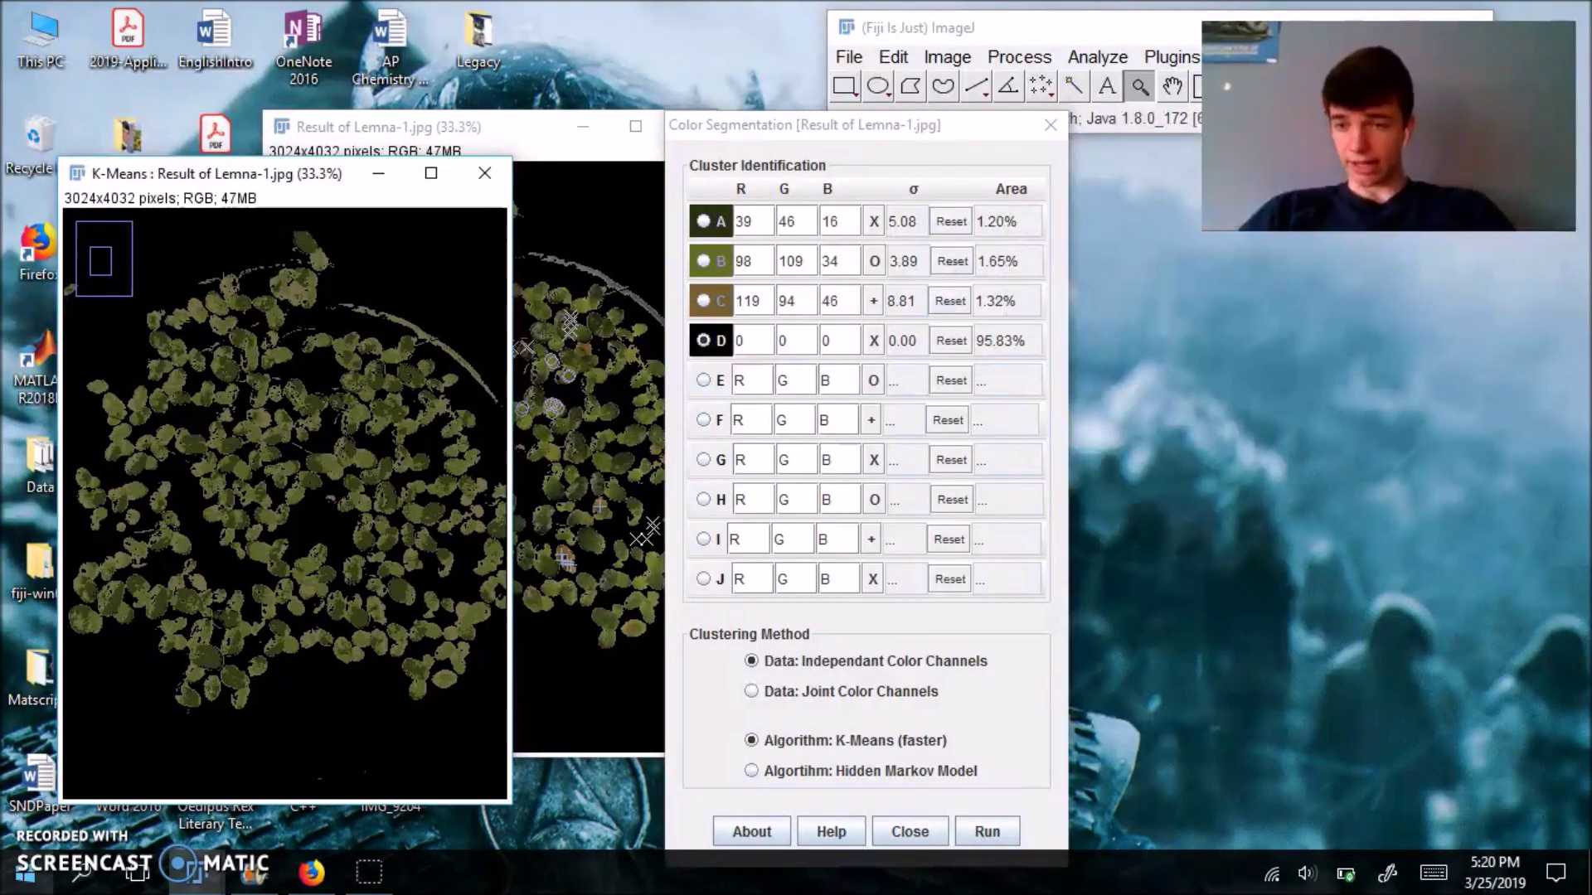
Step: Launch Excel 2016 via the Start search and create a new blank workbook
{"action": "type", "text": "excel"}
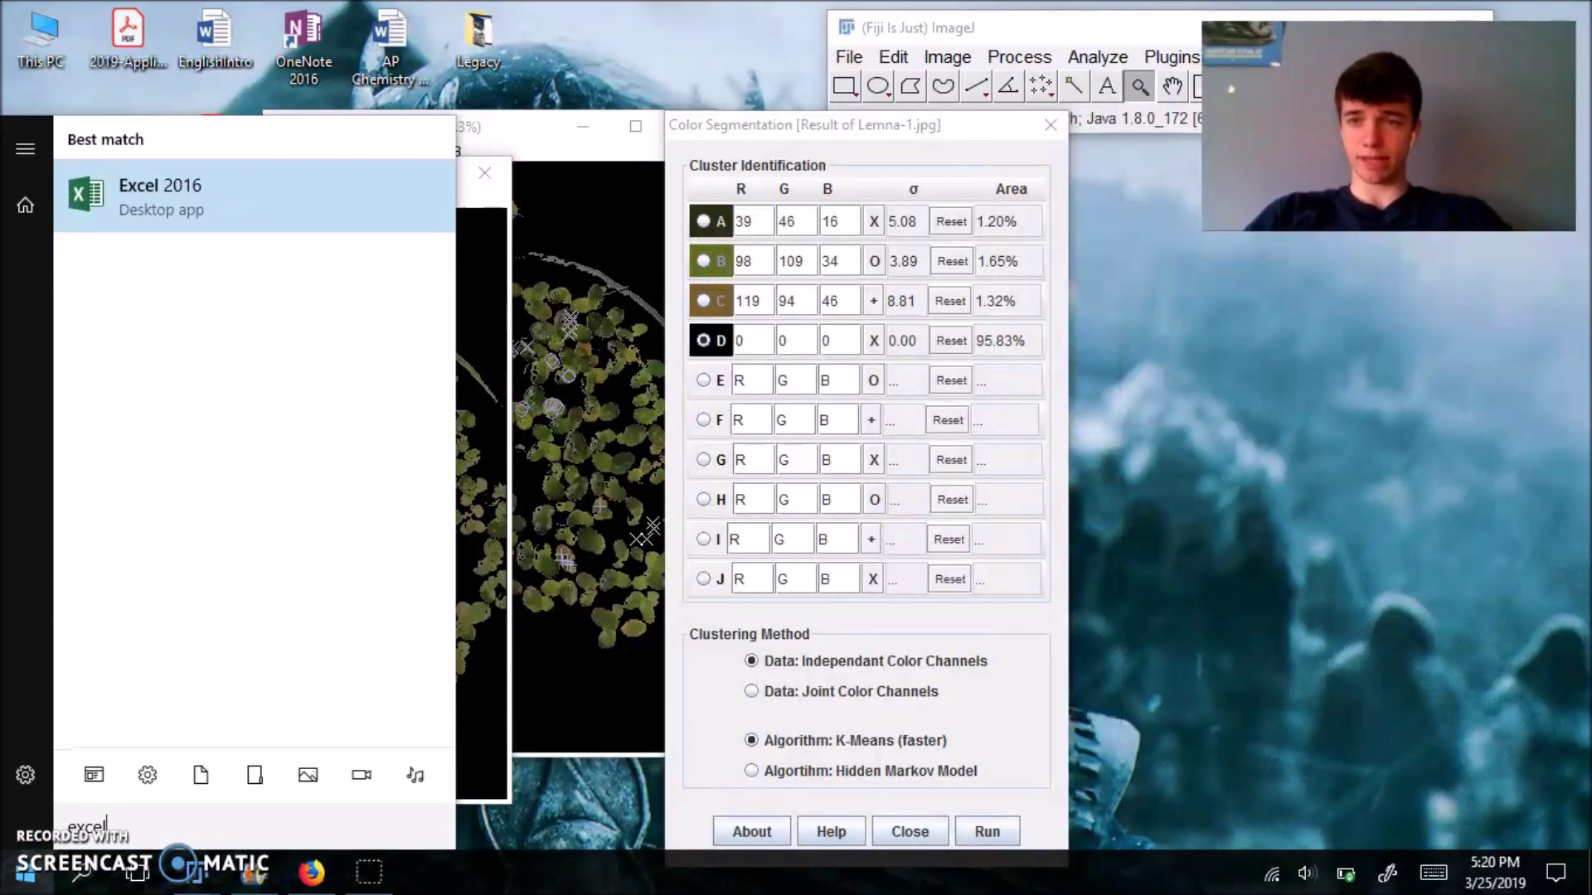
{"action": "key", "text": "Return"}
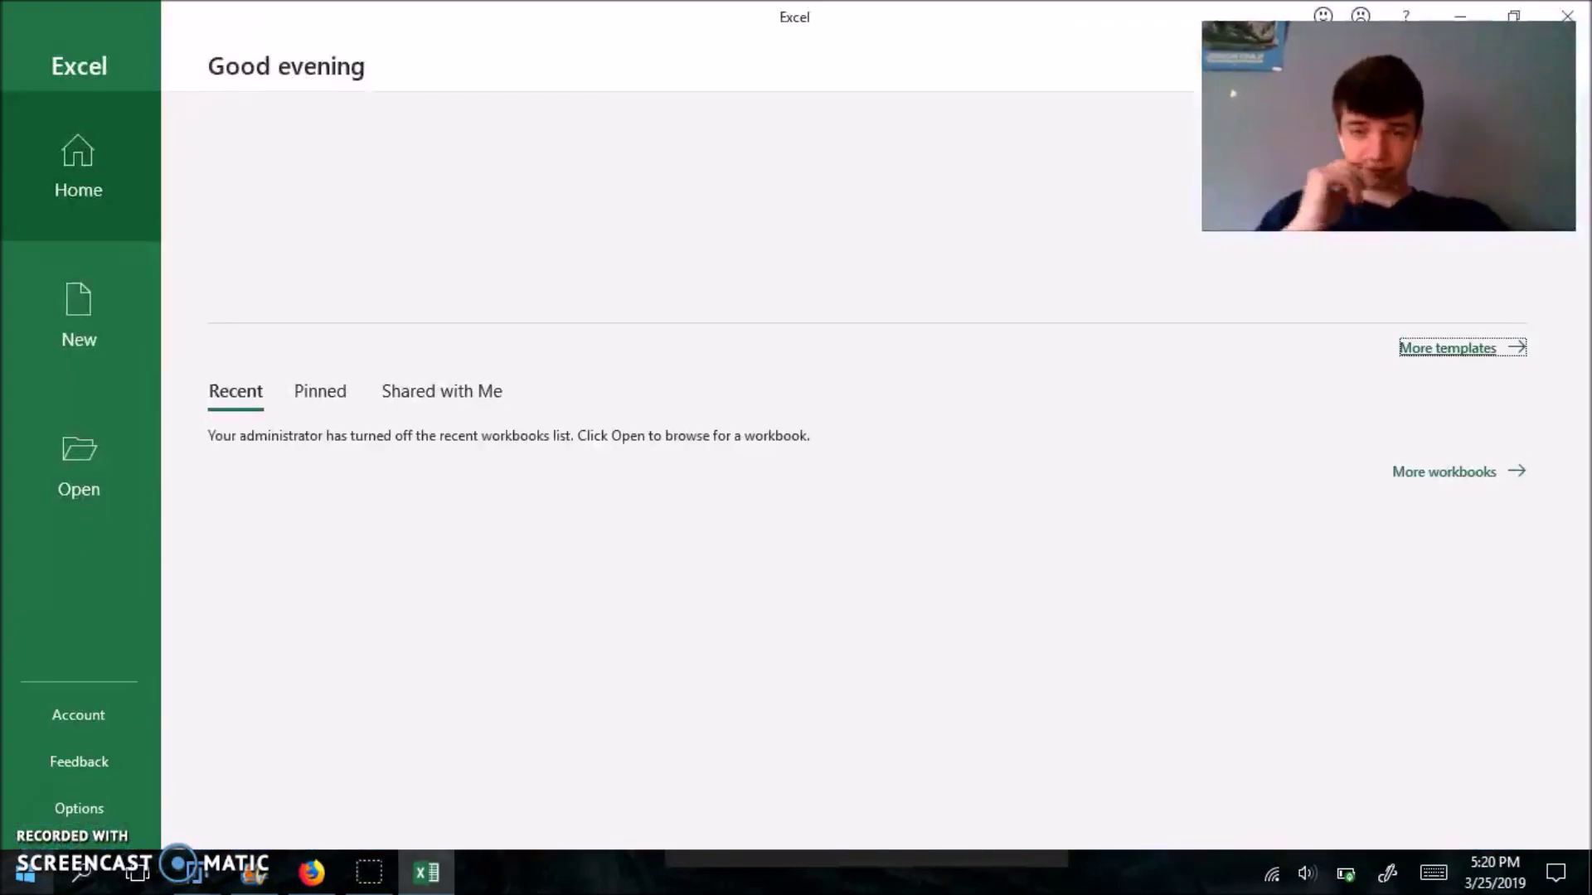
{"action": "left_click", "coordinate": [104, 299]}
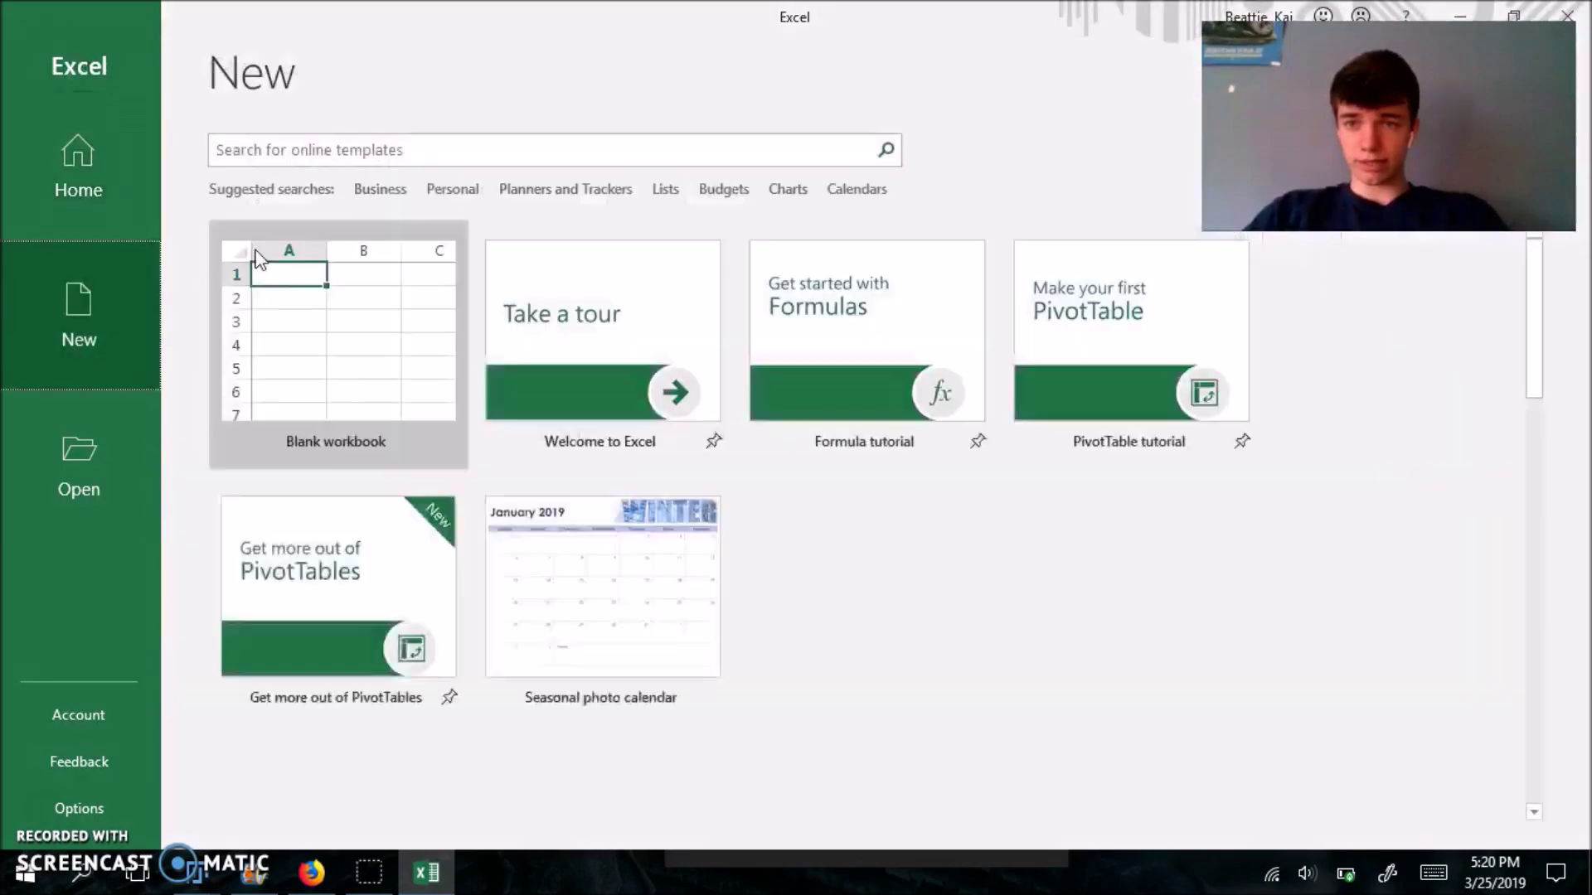
{"action": "left_click", "coordinate": [324, 348]}
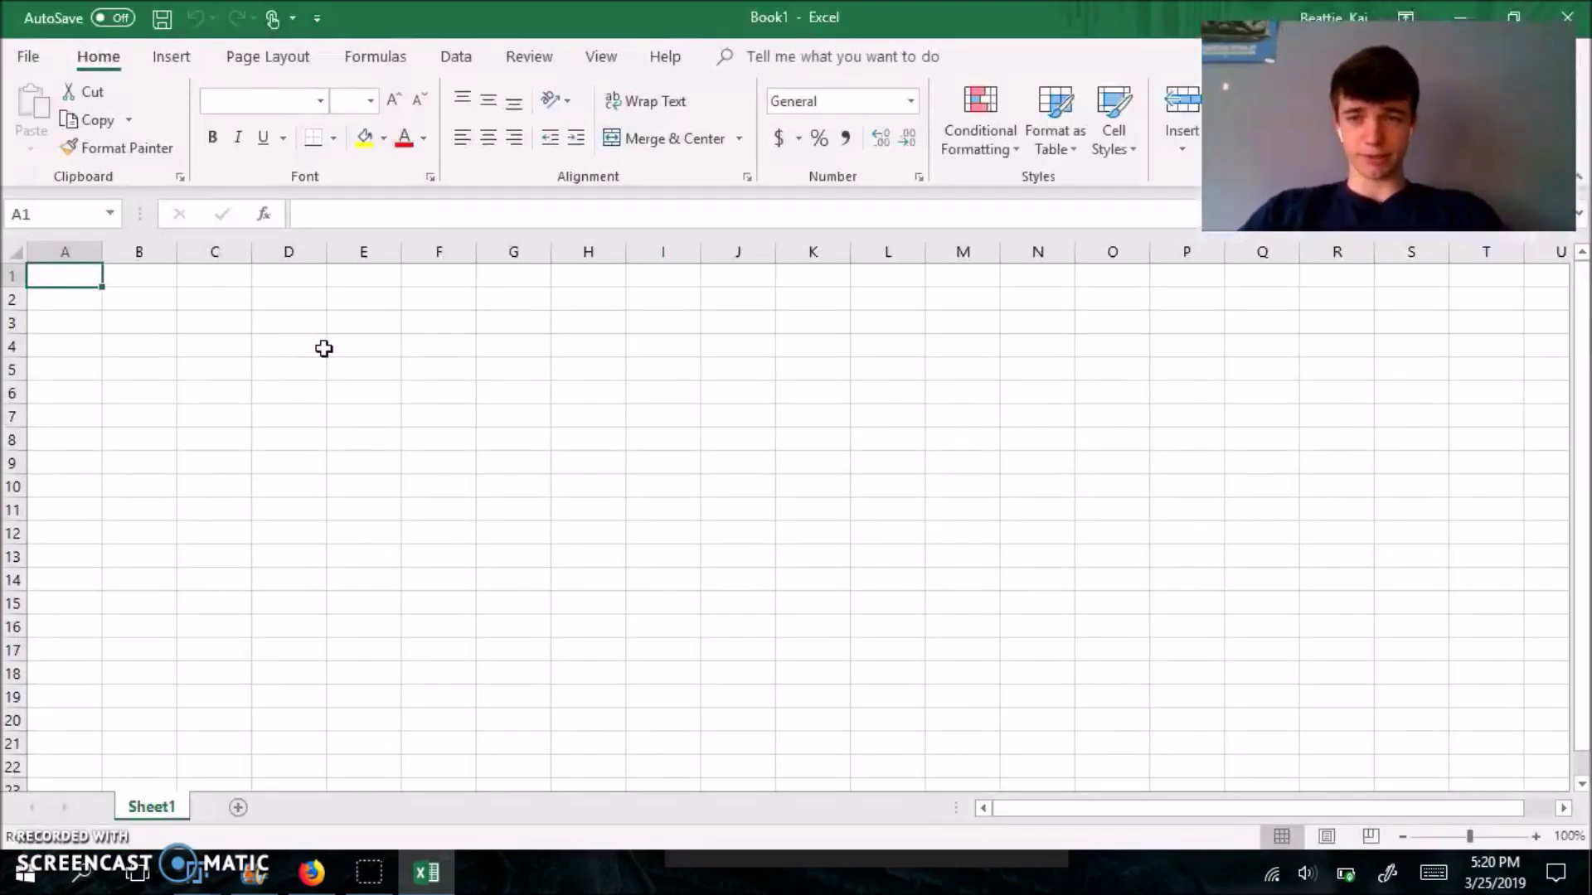
Step: Restore down the Excel window and place it beside the Color Segmentation results
{"action": "left_click", "coordinate": [1513, 16]}
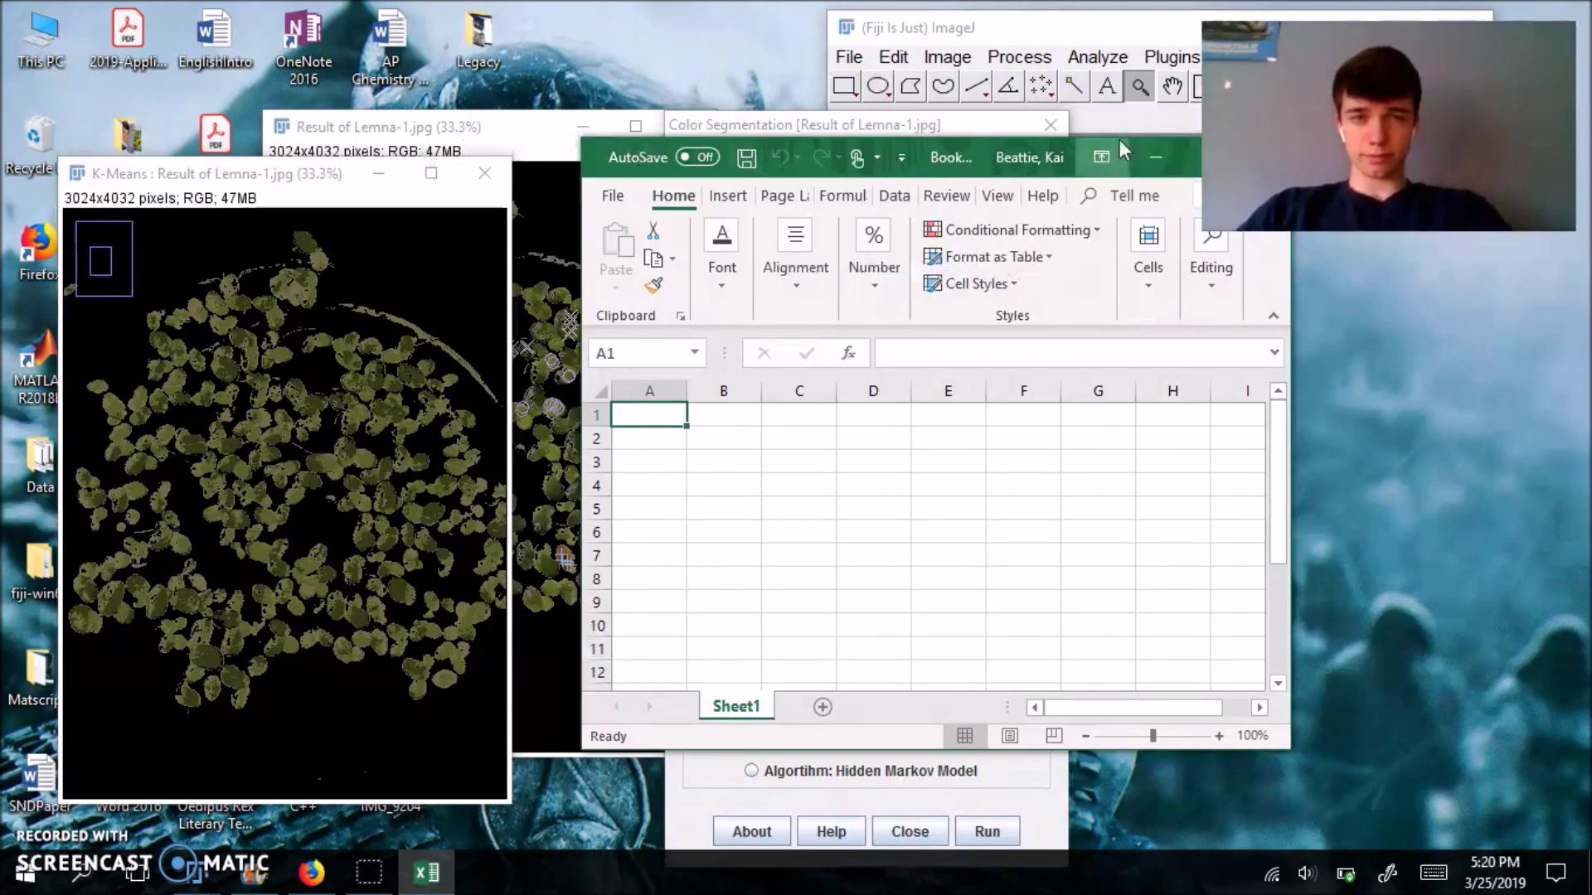
{"action": "left_click_drag", "start_coordinate": [1054, 140], "coordinate": [464, 131]}
{"action": "left_click_drag", "start_coordinate": [873, 140], "coordinate": [1024, 130]}
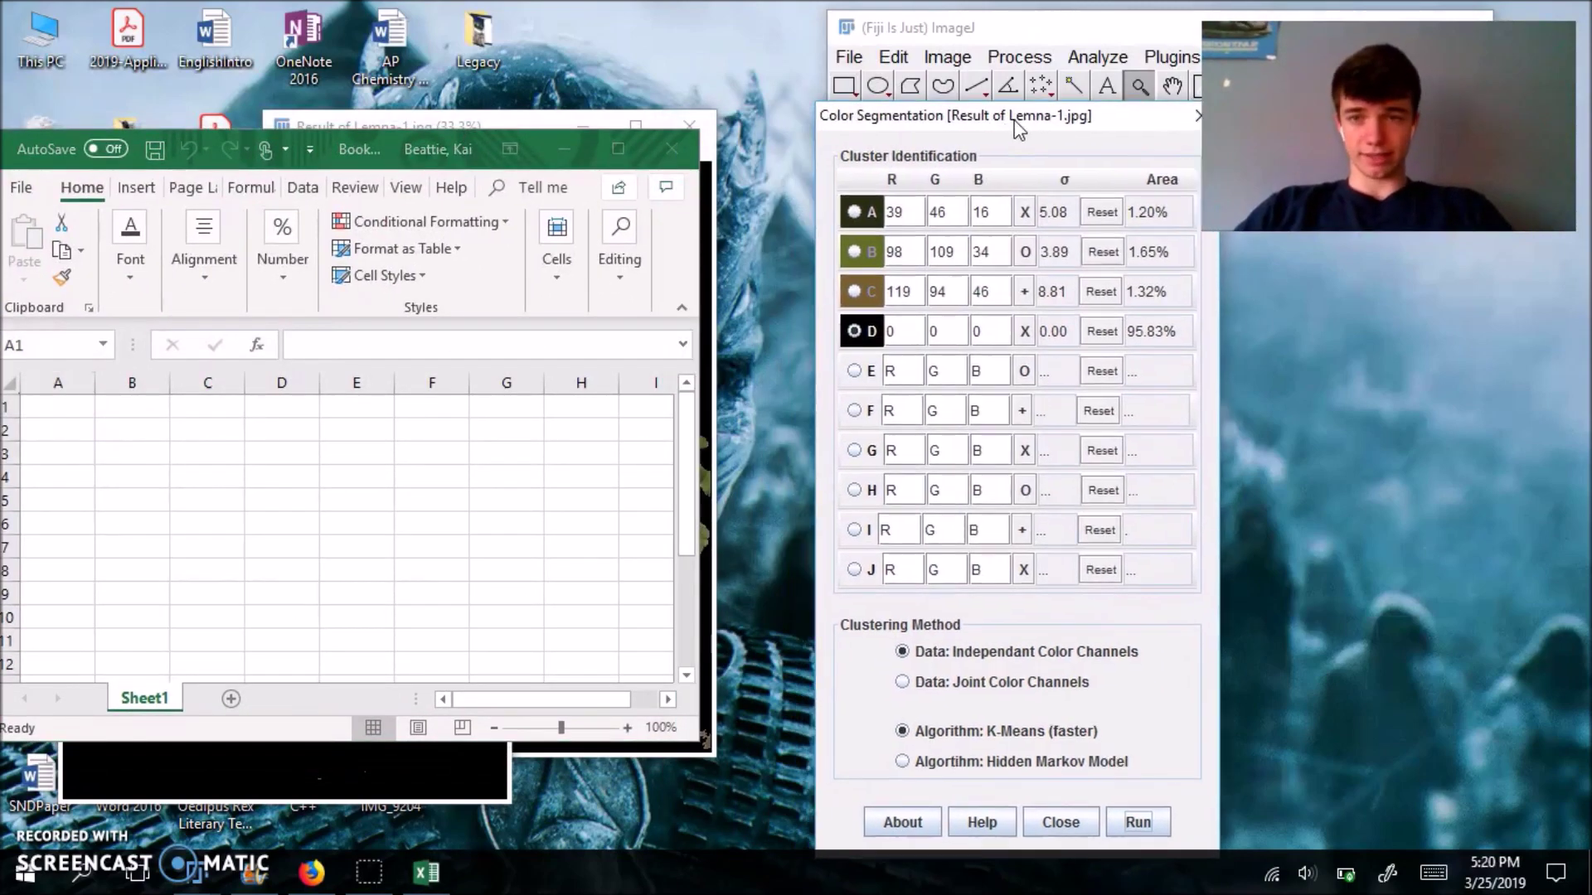
{"action": "left_click_drag", "start_coordinate": [357, 137], "coordinate": [443, 129]}
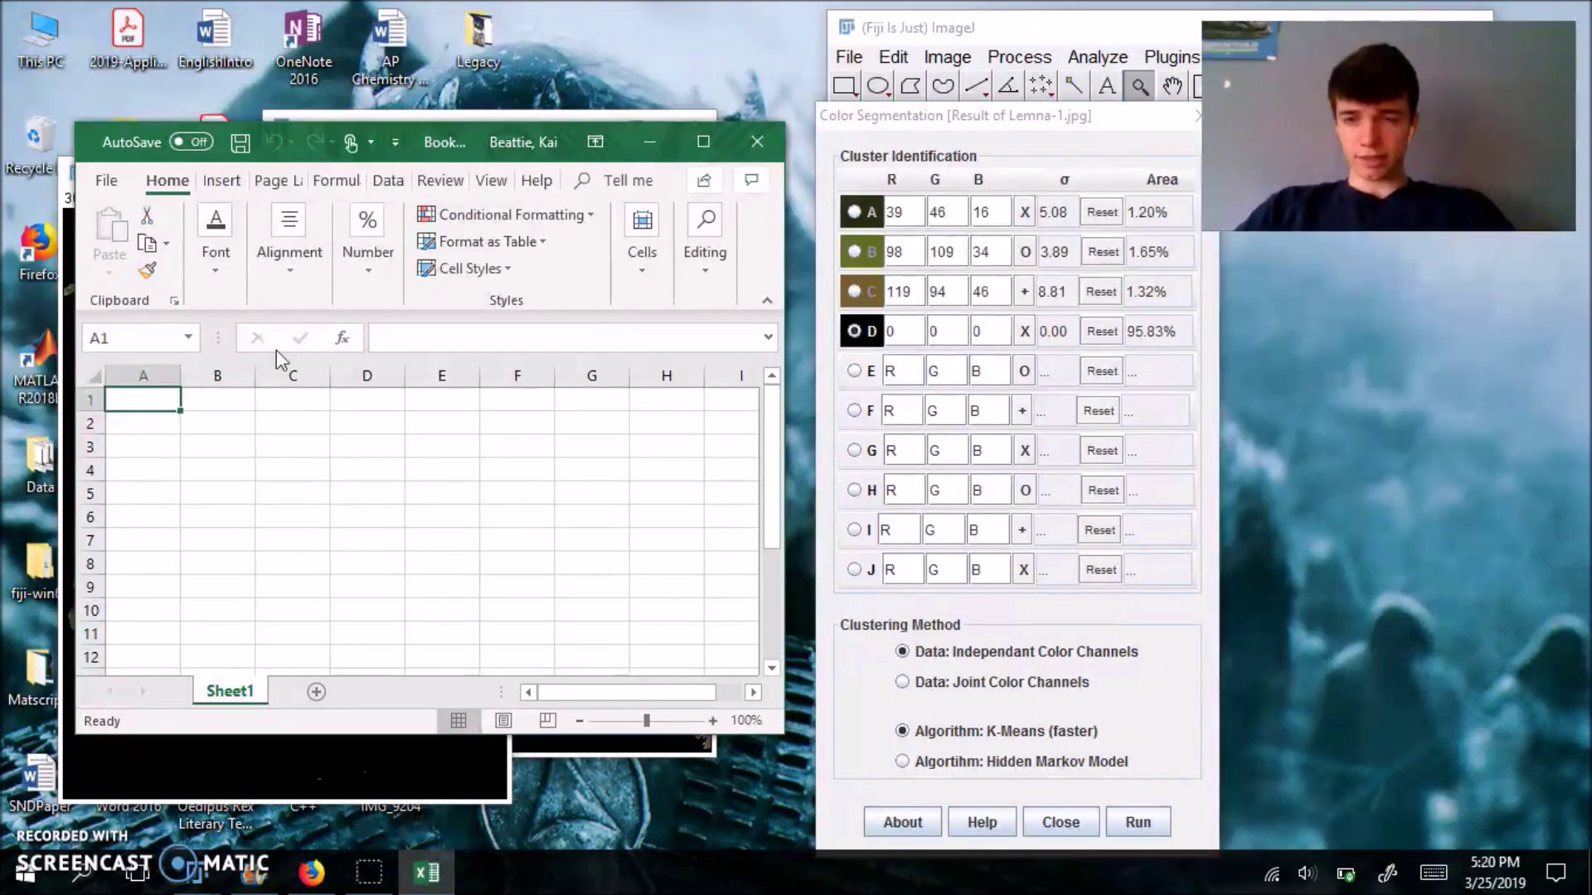
Step: Enter the labels Frond Color, Dark live, Light live, Dead and Black in A2:A6
{"action": "left_click", "coordinate": [156, 418]}
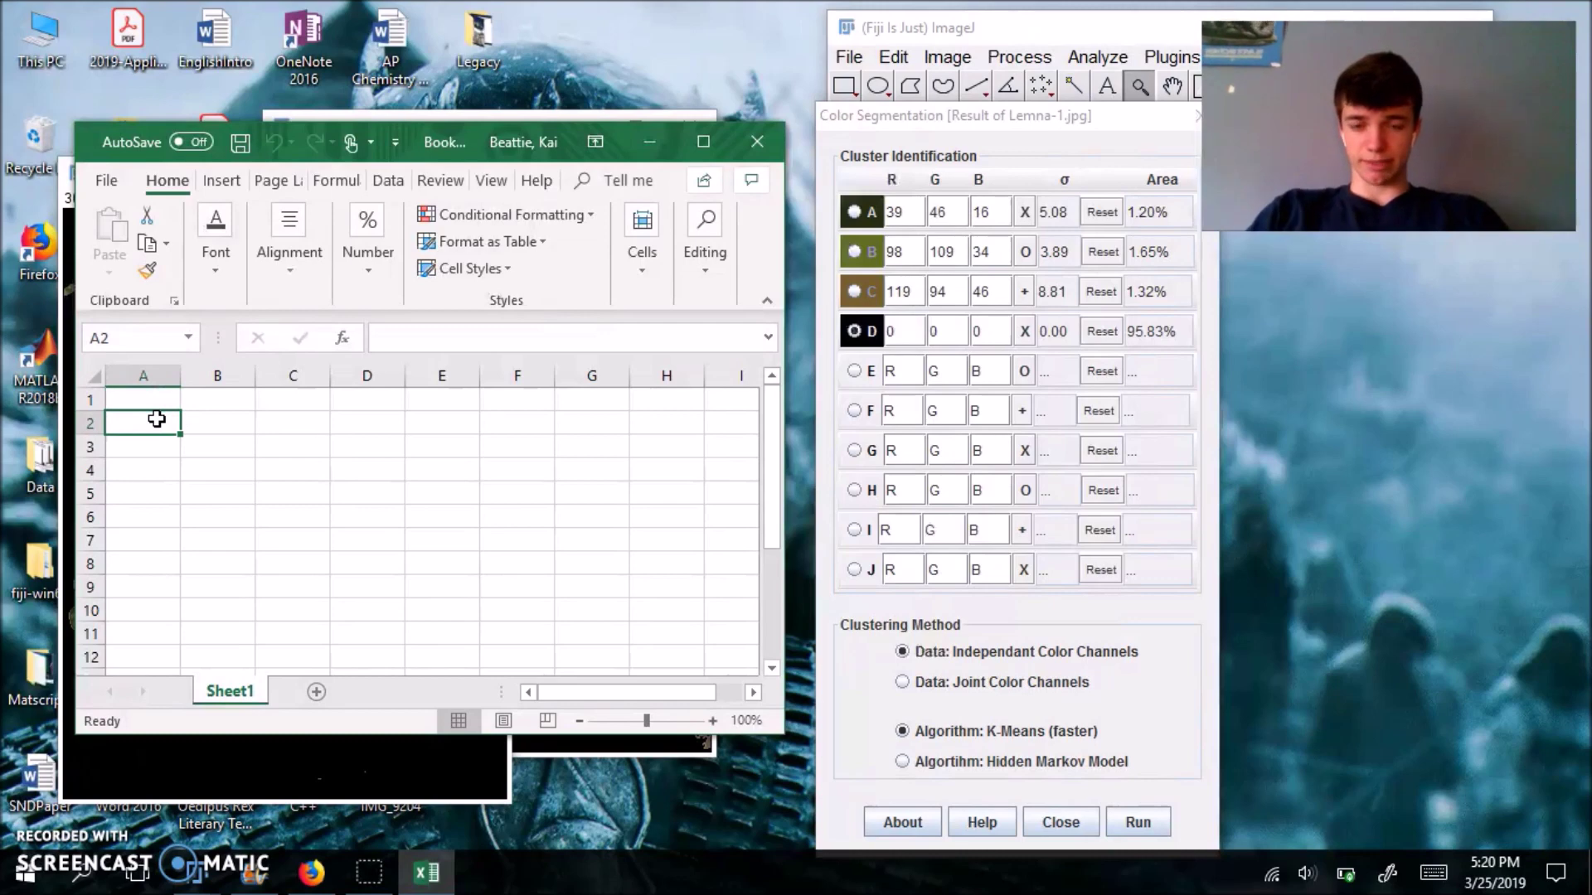
{"action": "type", "text": "F"}
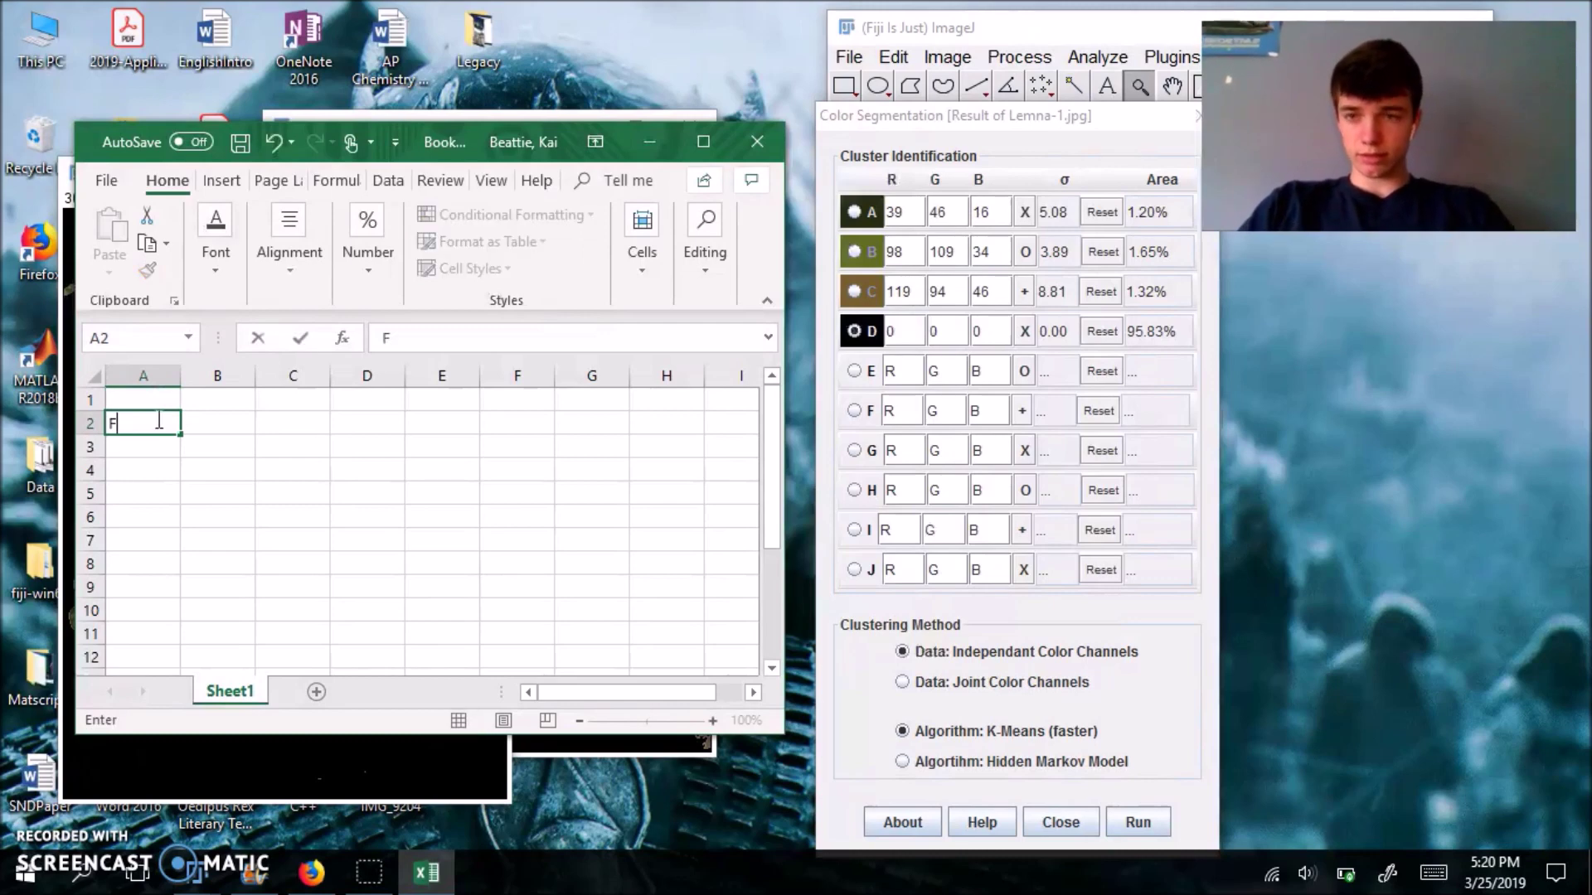
{"action": "type", "text": "rond Color"}
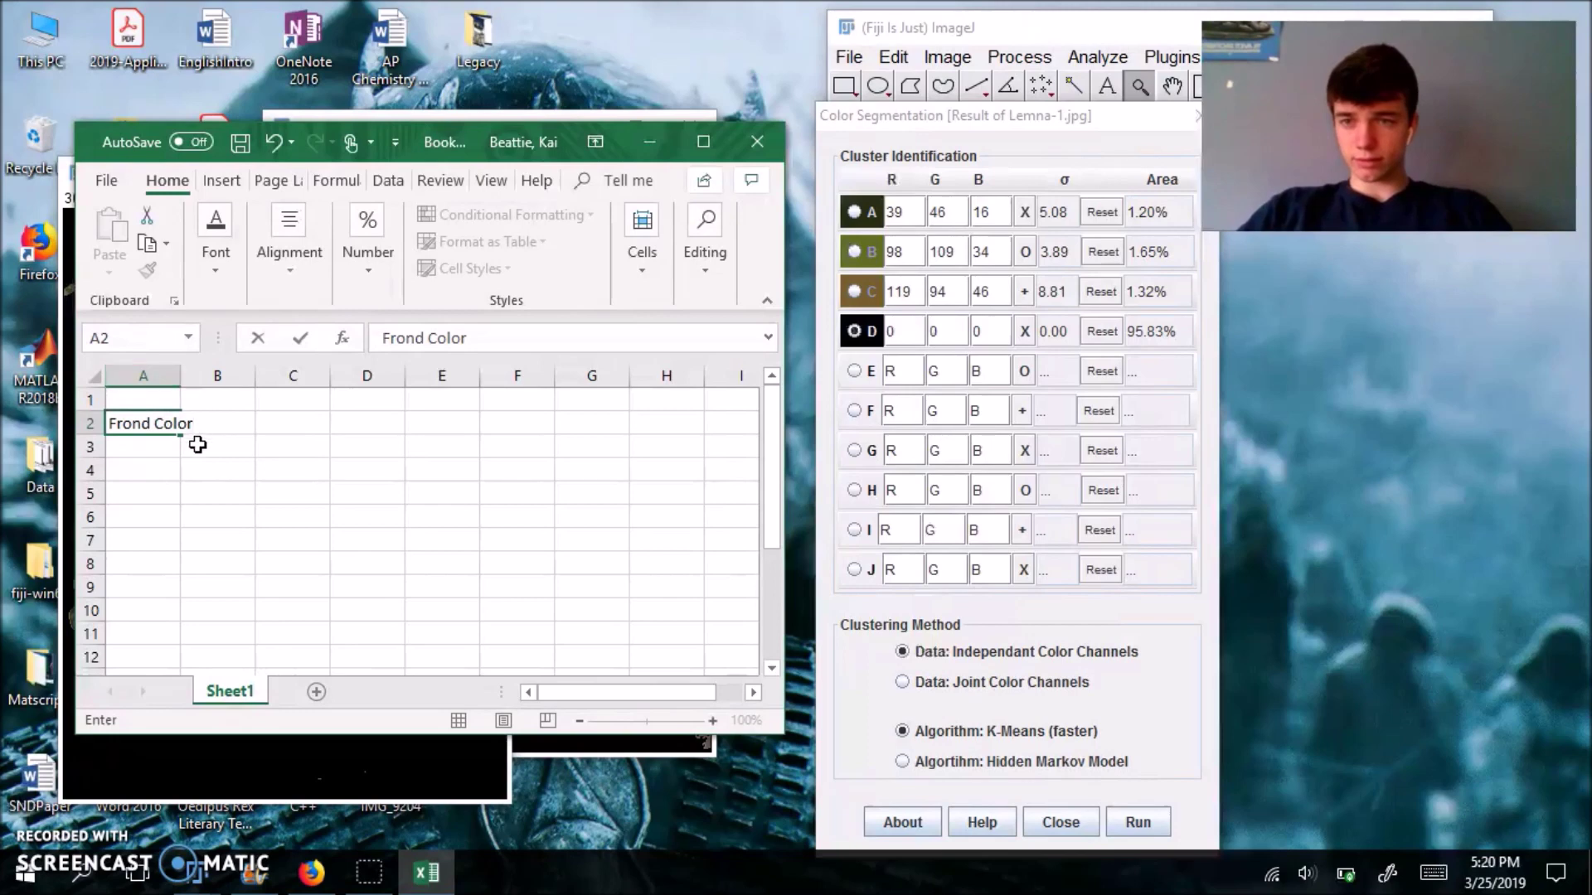
{"action": "left_click", "coordinate": [152, 440]}
{"action": "type", "text": "Dark "}
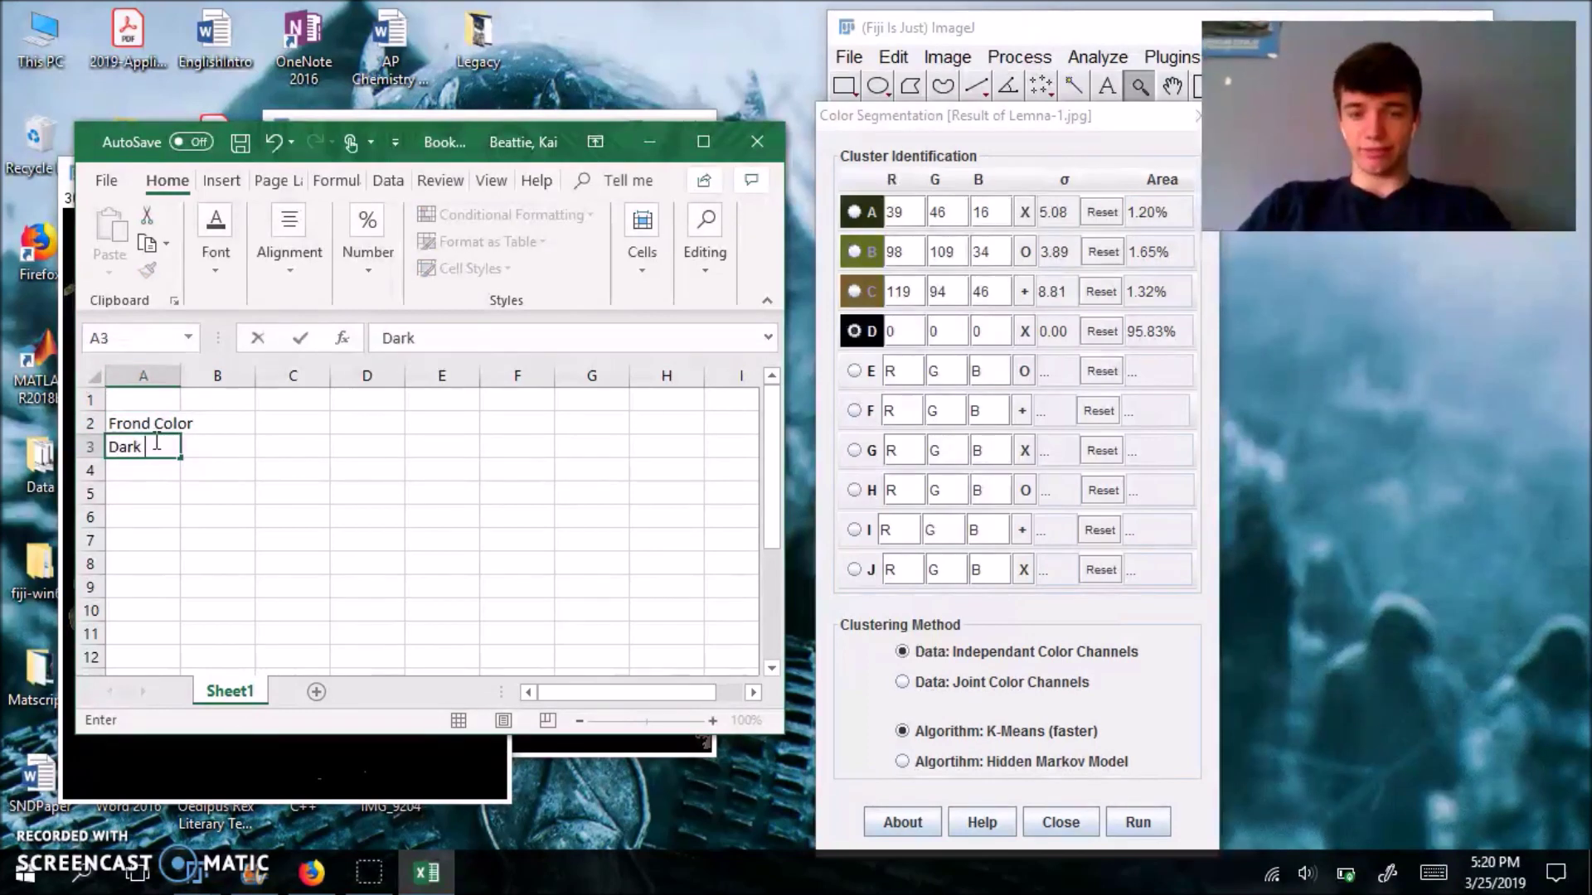
{"action": "type", "text": "live"}
{"action": "key", "text": "Return"}
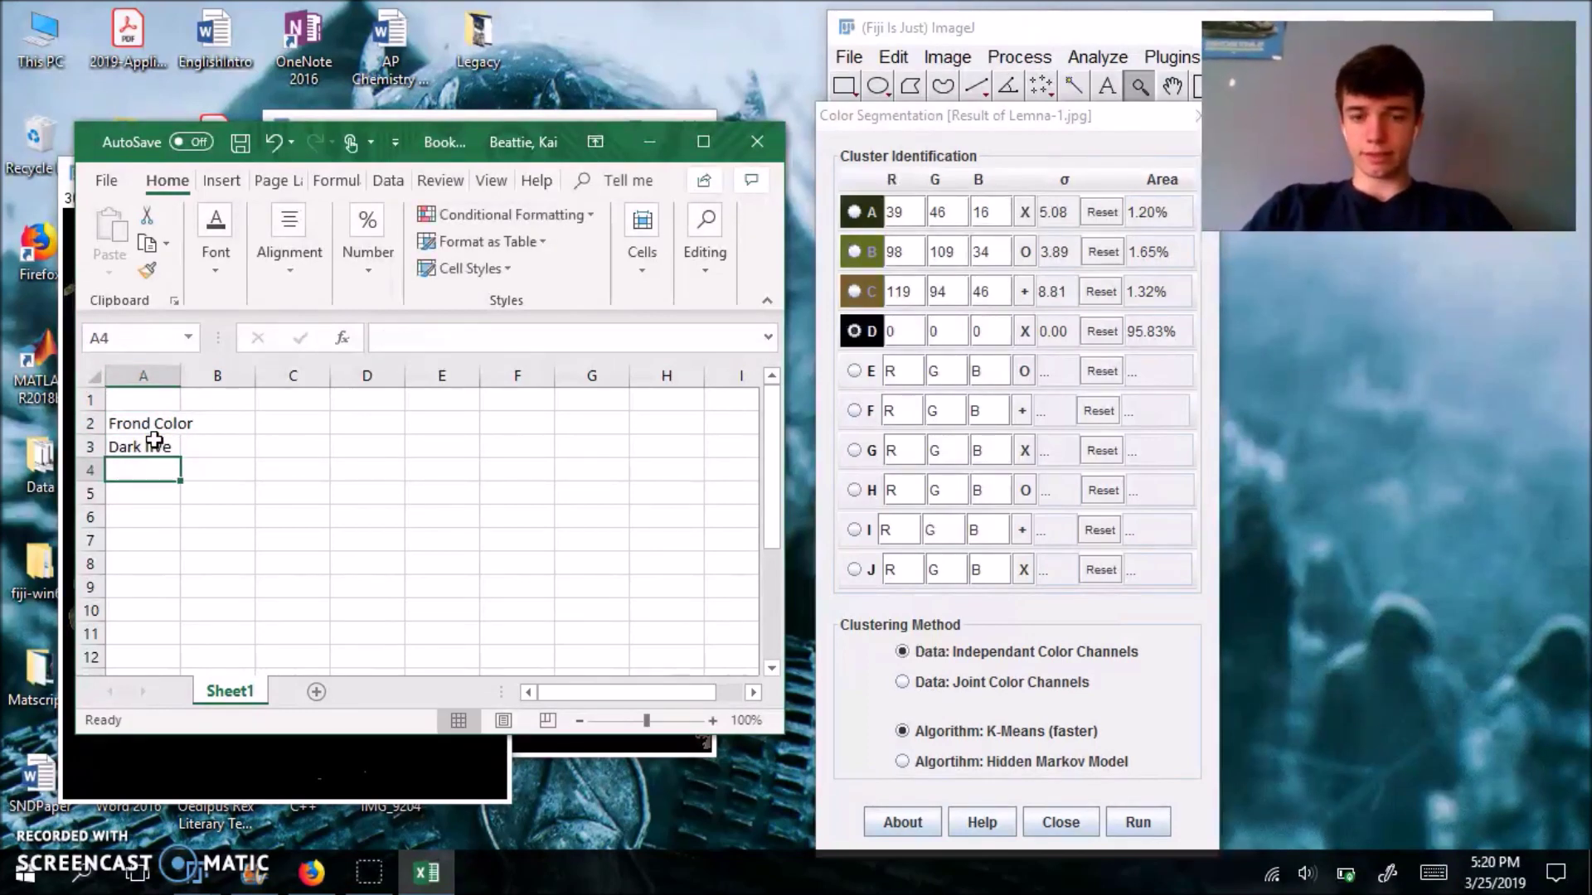
{"action": "type", "text": "Light live"}
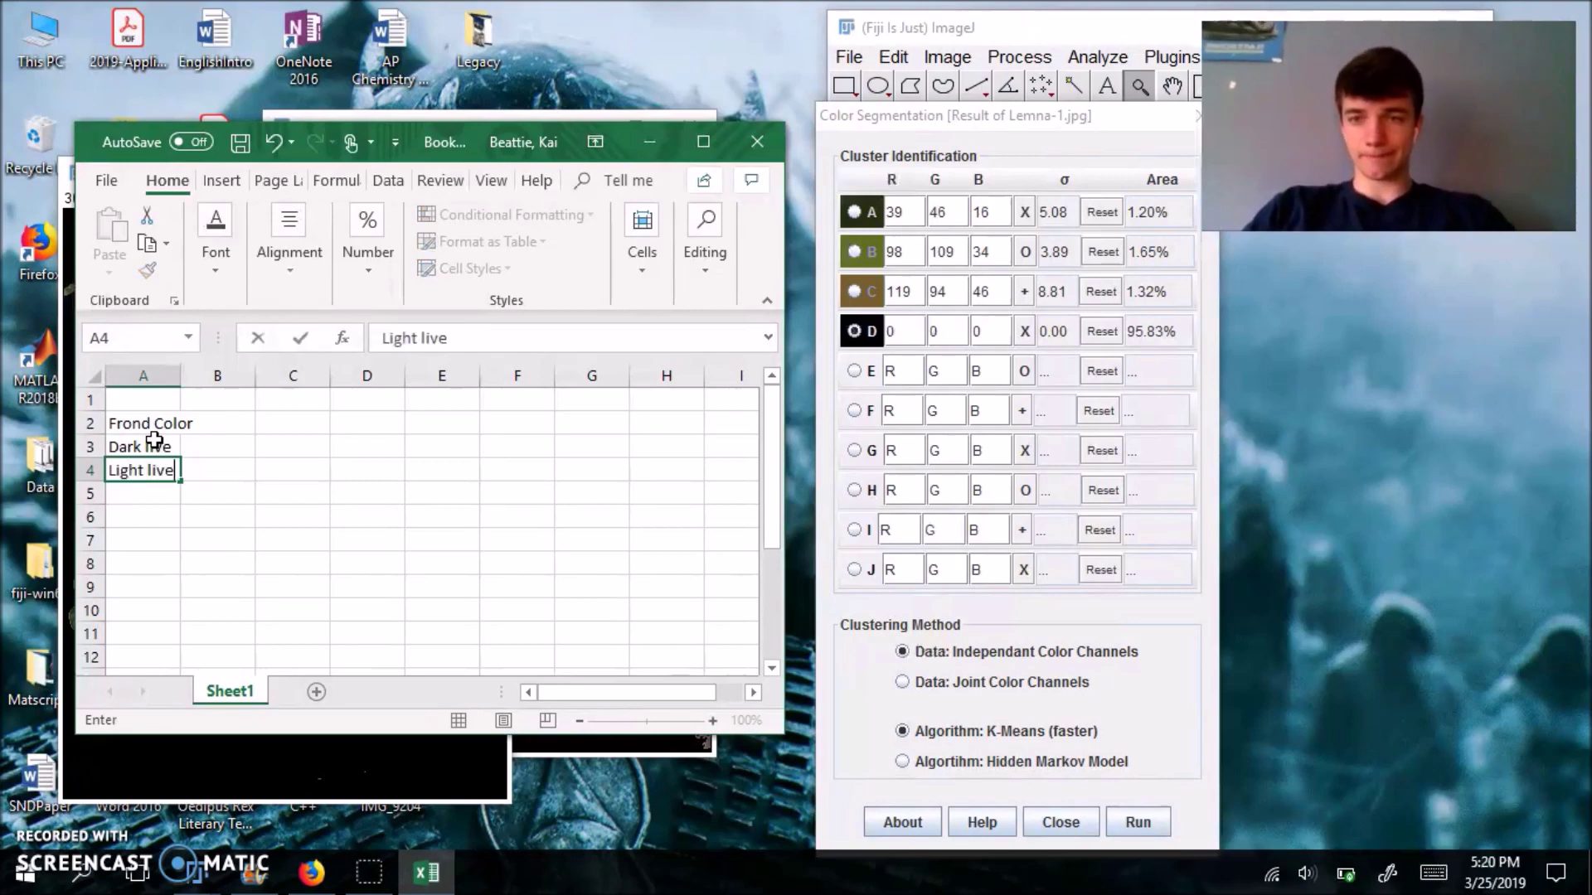
{"action": "key", "text": "Return"}
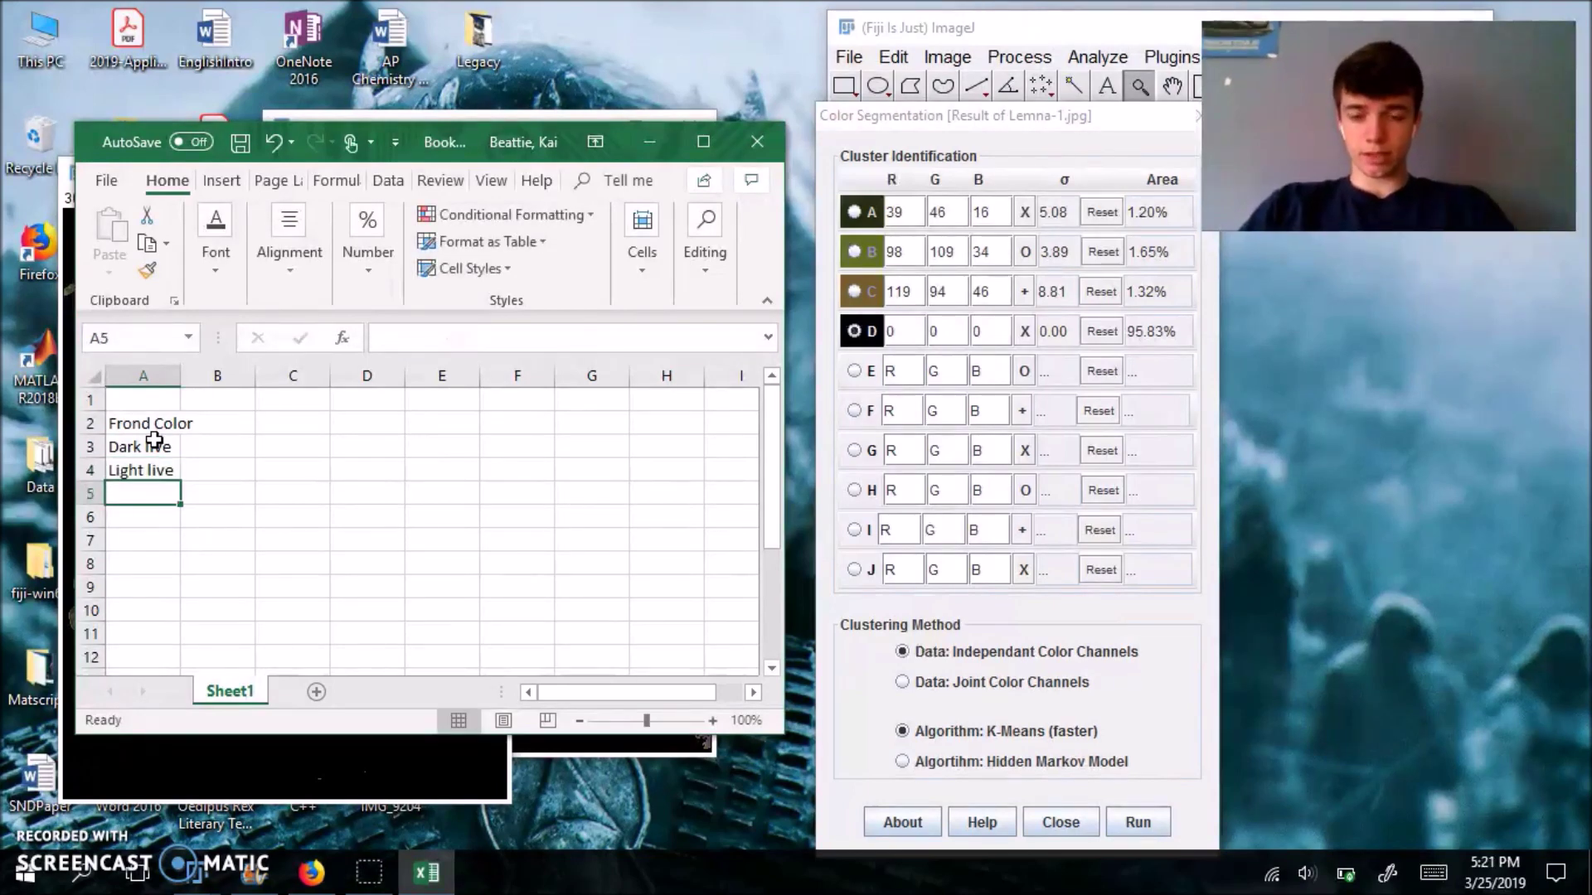
{"action": "type", "text": "Dead"}
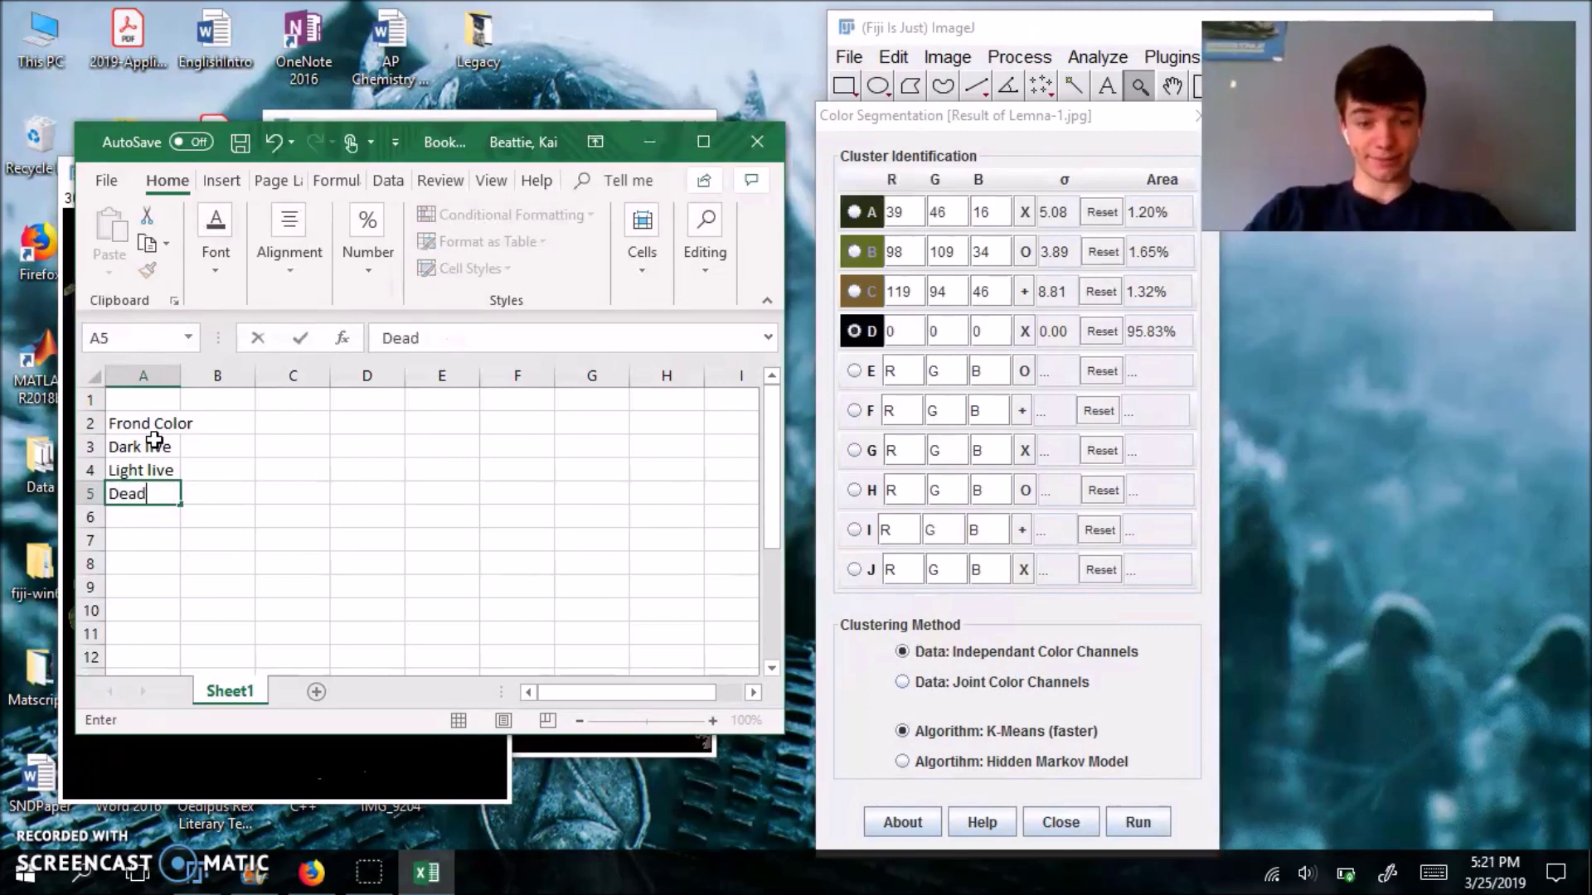
{"action": "key", "text": "Return"}
{"action": "type", "text": "Black"}
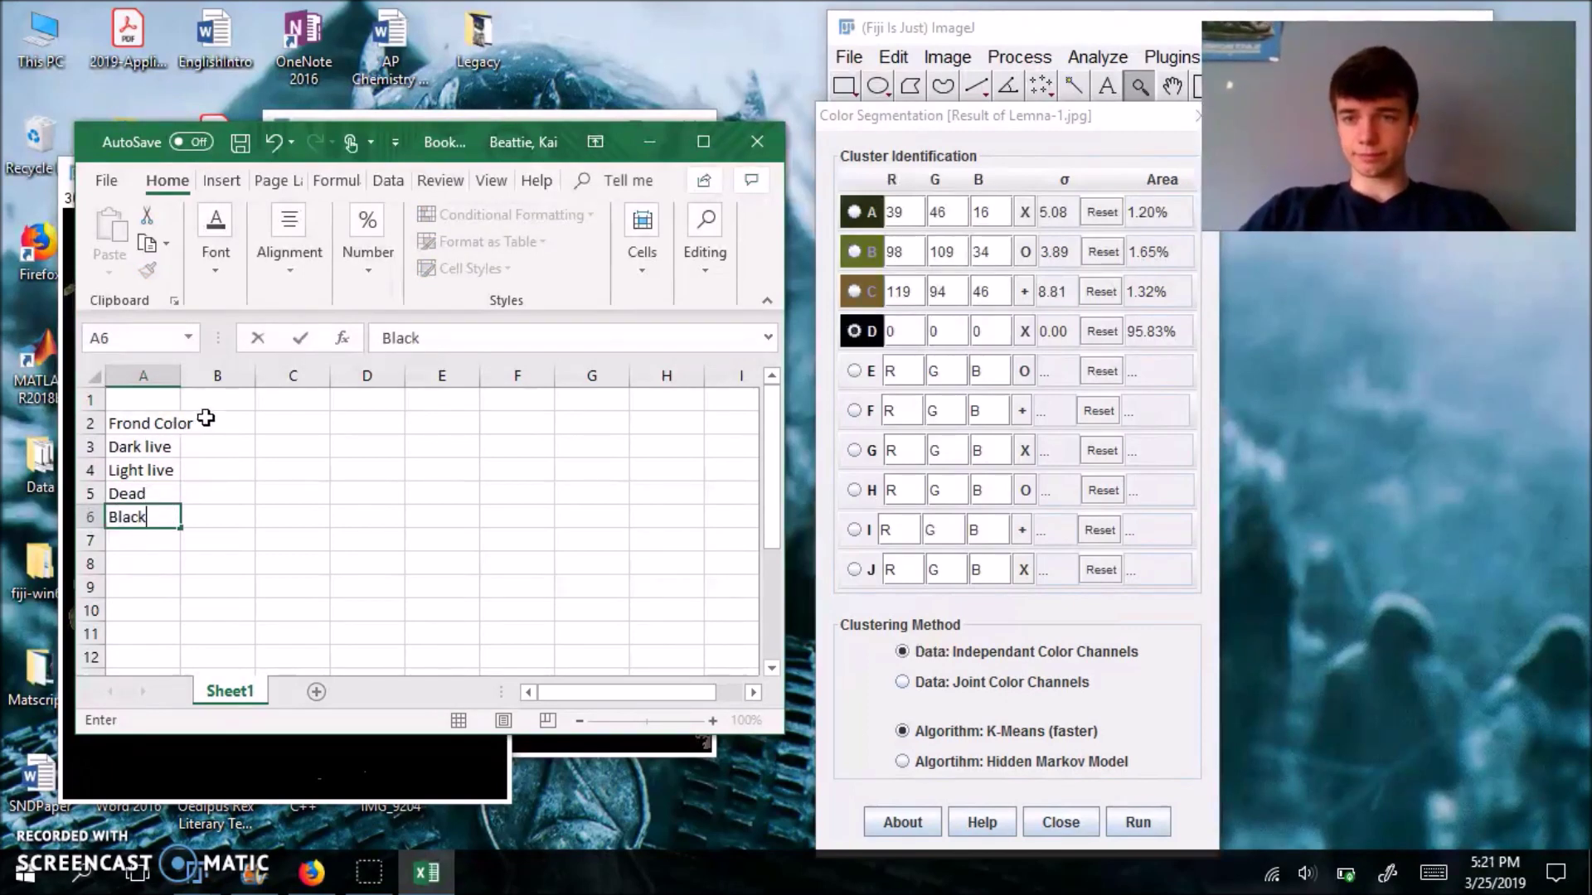
{"action": "left_click", "coordinate": [194, 445]}
Step: Widen column A to fit the labels and add a '% Area' header in B1
{"action": "left_click_drag", "start_coordinate": [178, 378], "coordinate": [200, 378]}
{"action": "left_click", "coordinate": [254, 403]}
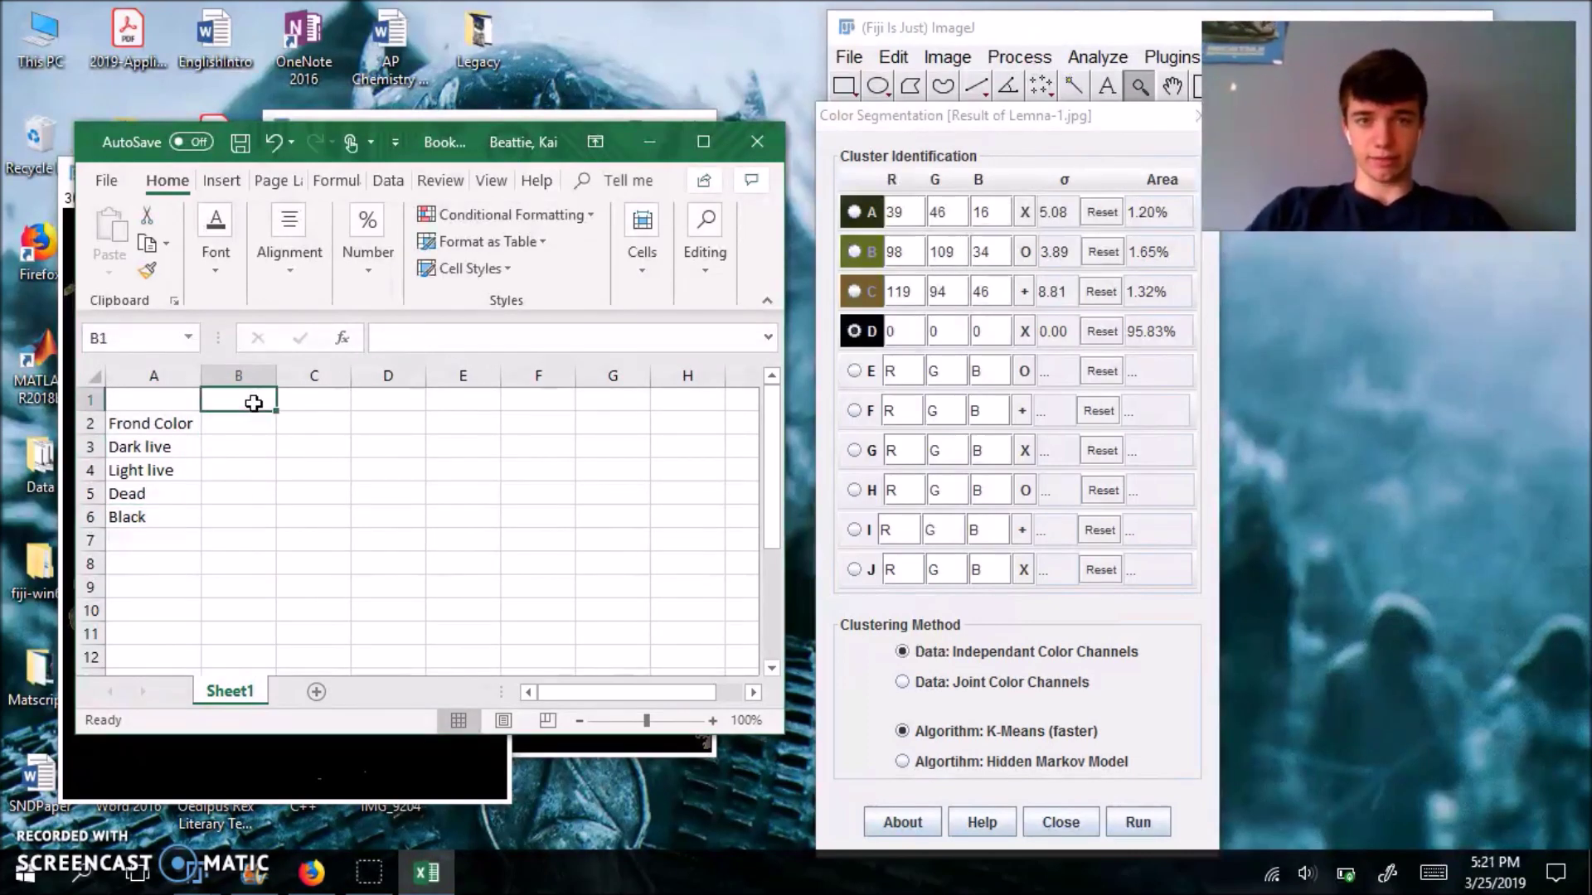
{"action": "type", "text": "% Area"}
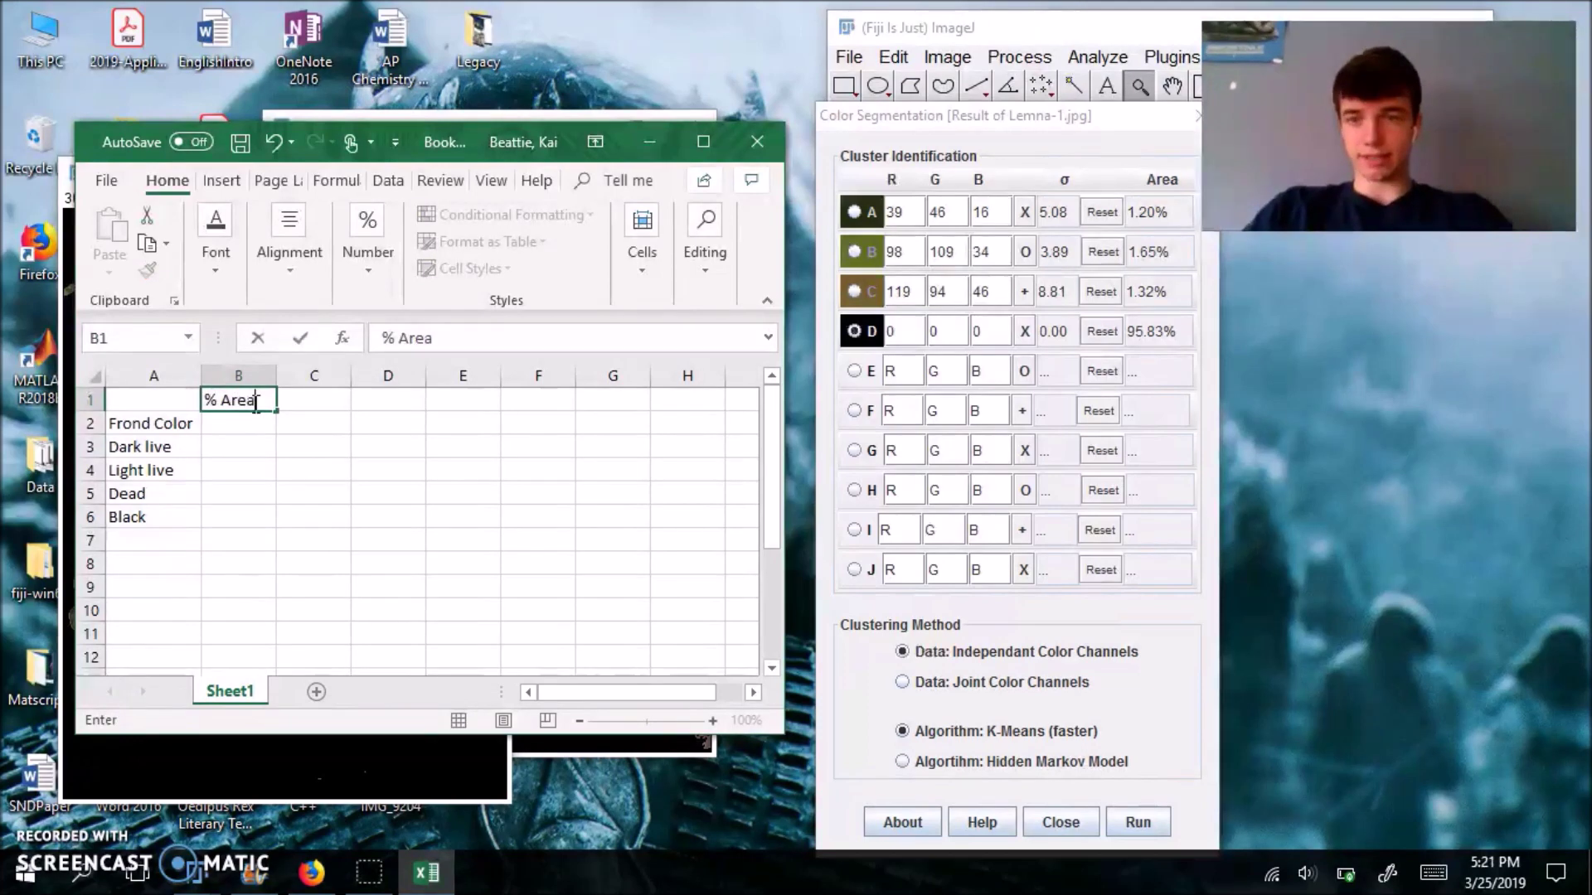
{"action": "left_click", "coordinate": [229, 563]}
{"action": "left_click", "coordinate": [434, 337]}
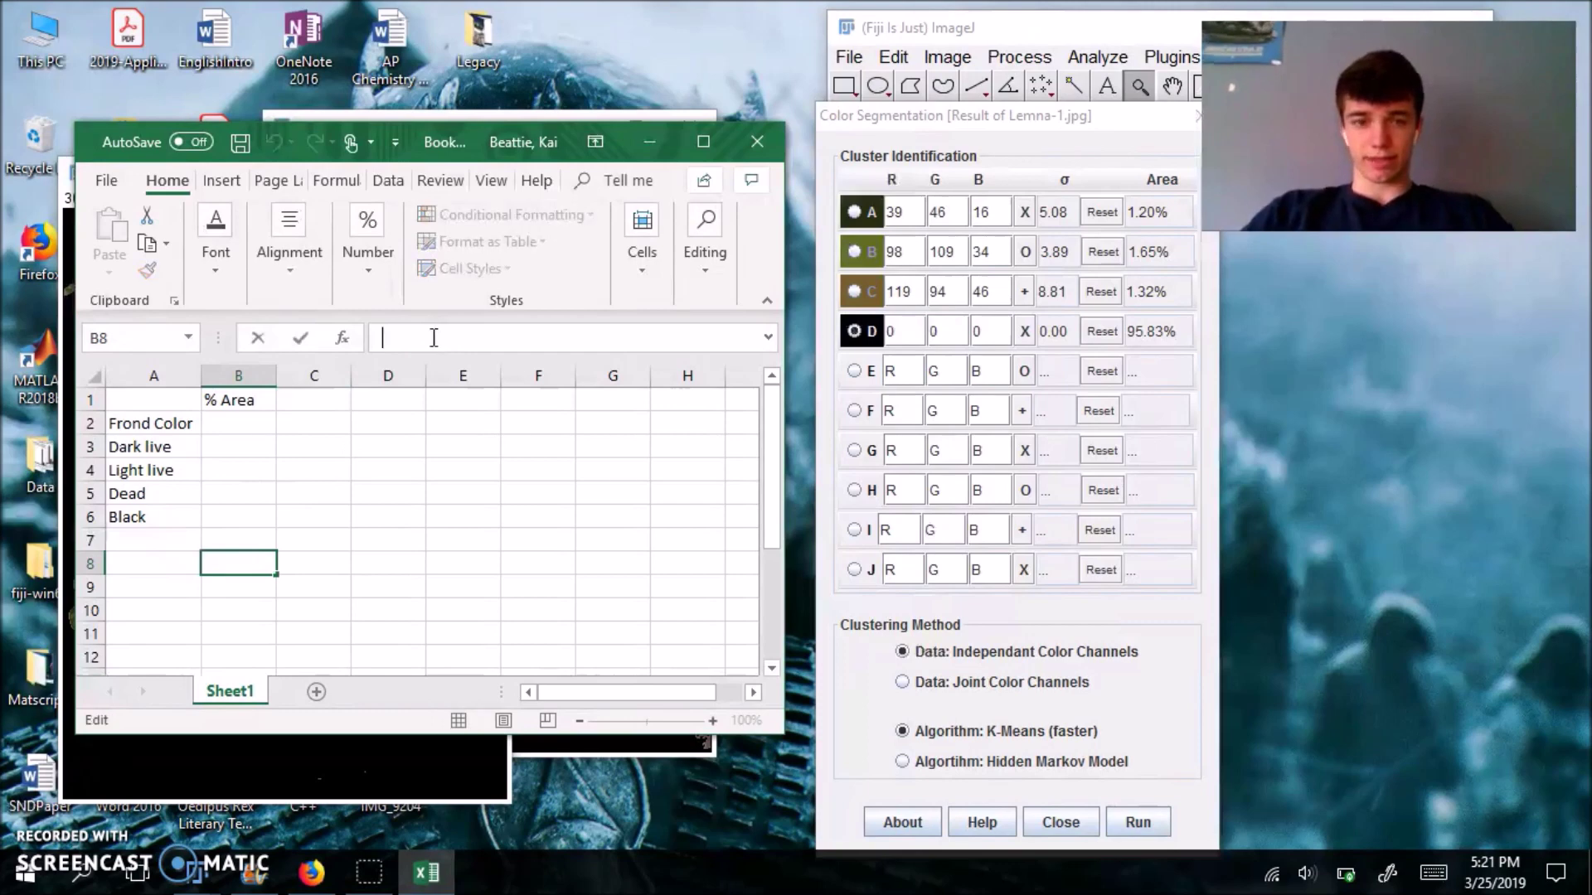
{"action": "type", "text": "=30"}
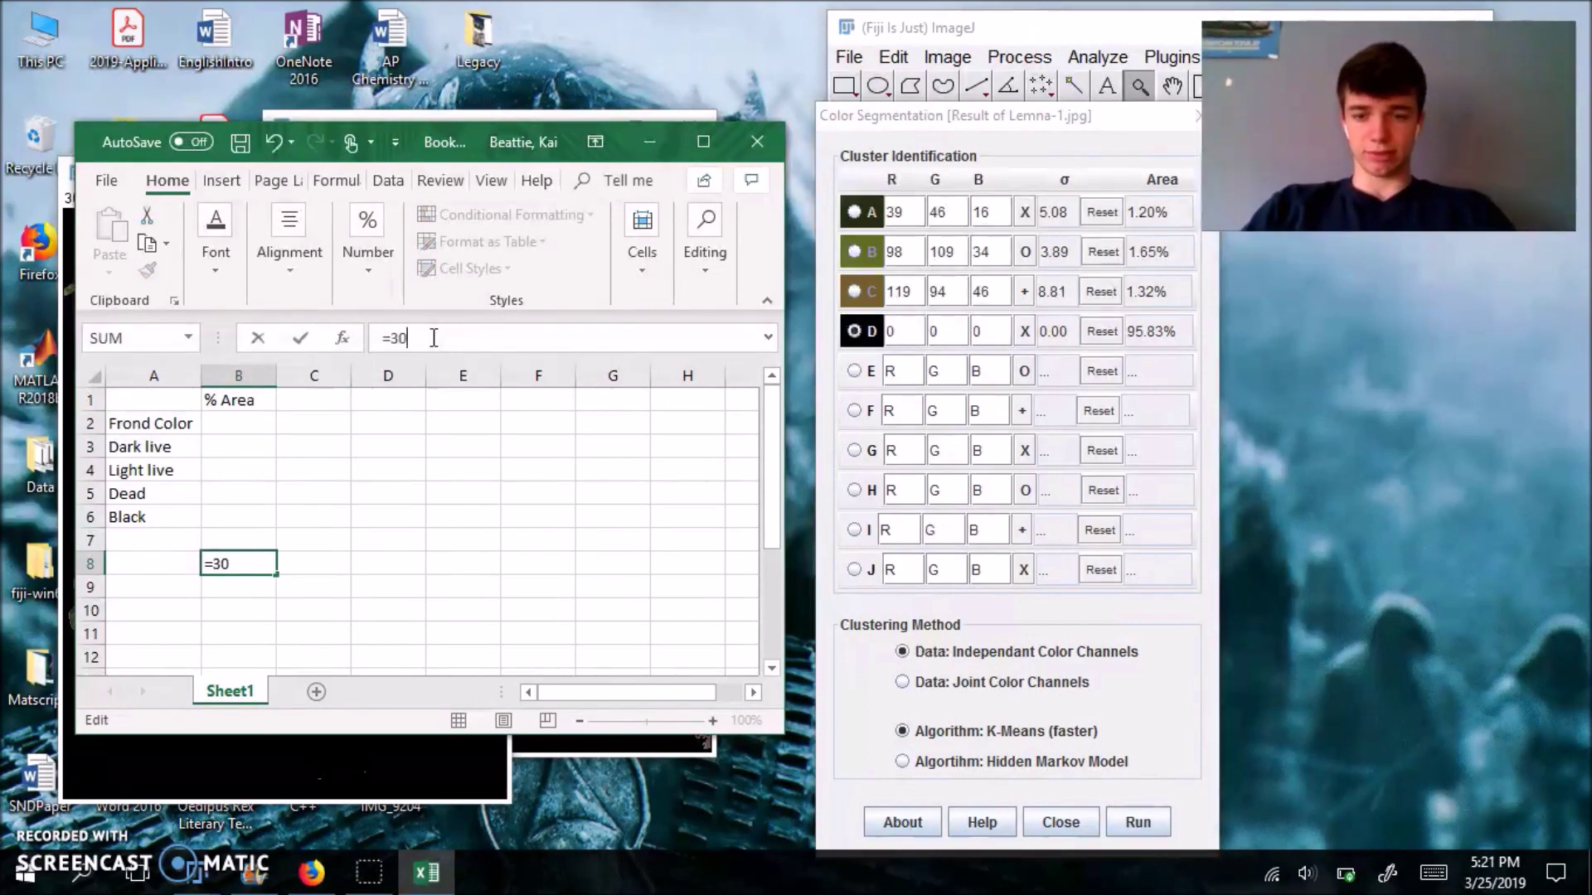
{"action": "type", "text": "24"}
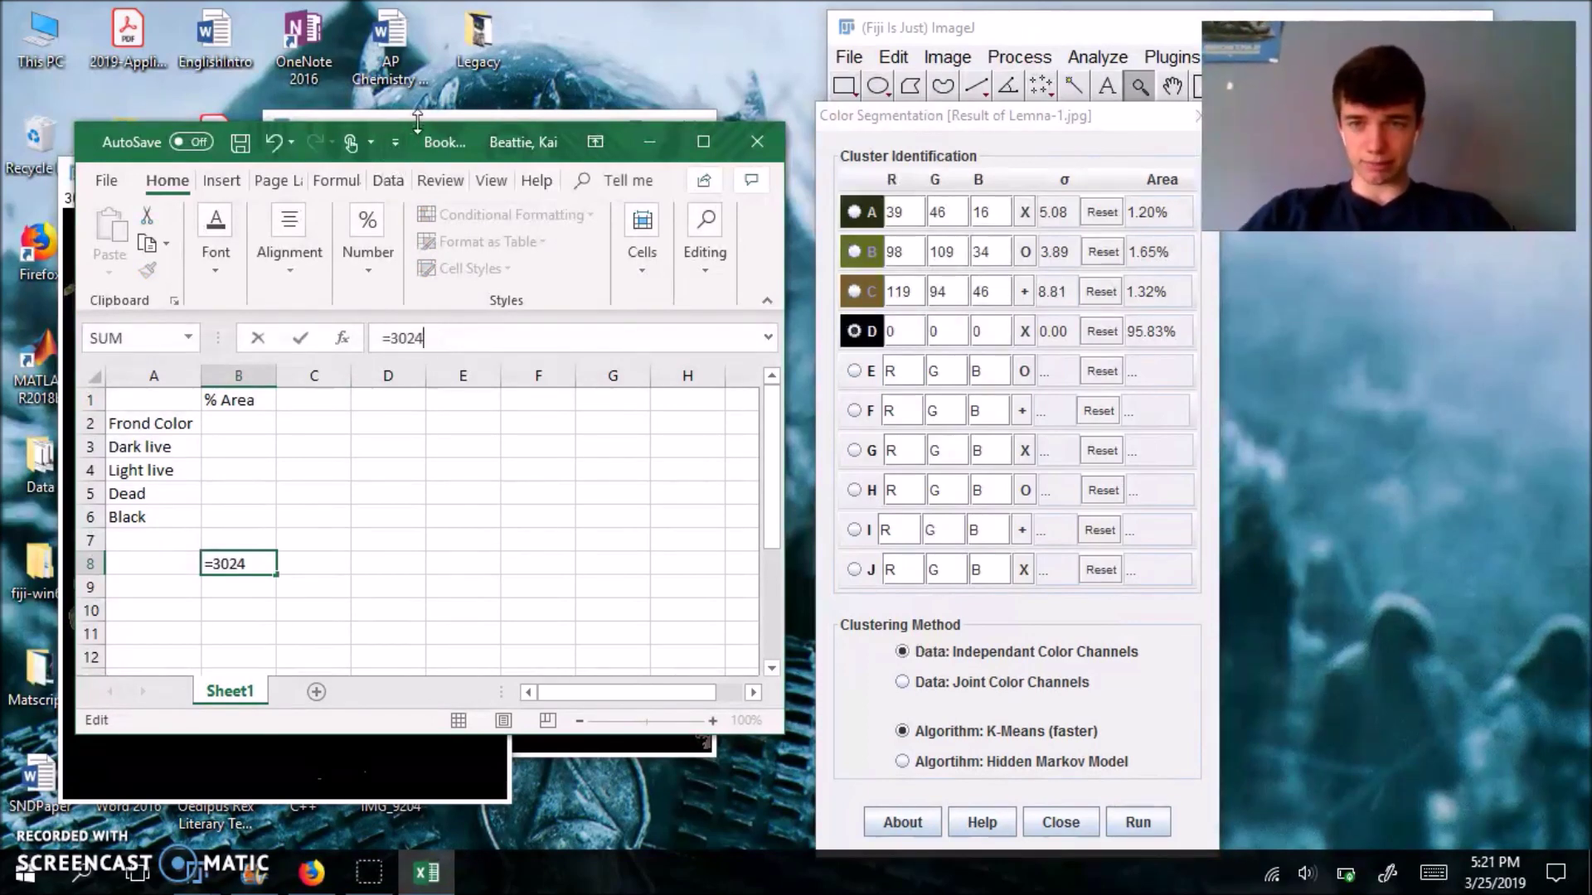
{"action": "left_click_drag", "start_coordinate": [420, 132], "coordinate": [431, 225]}
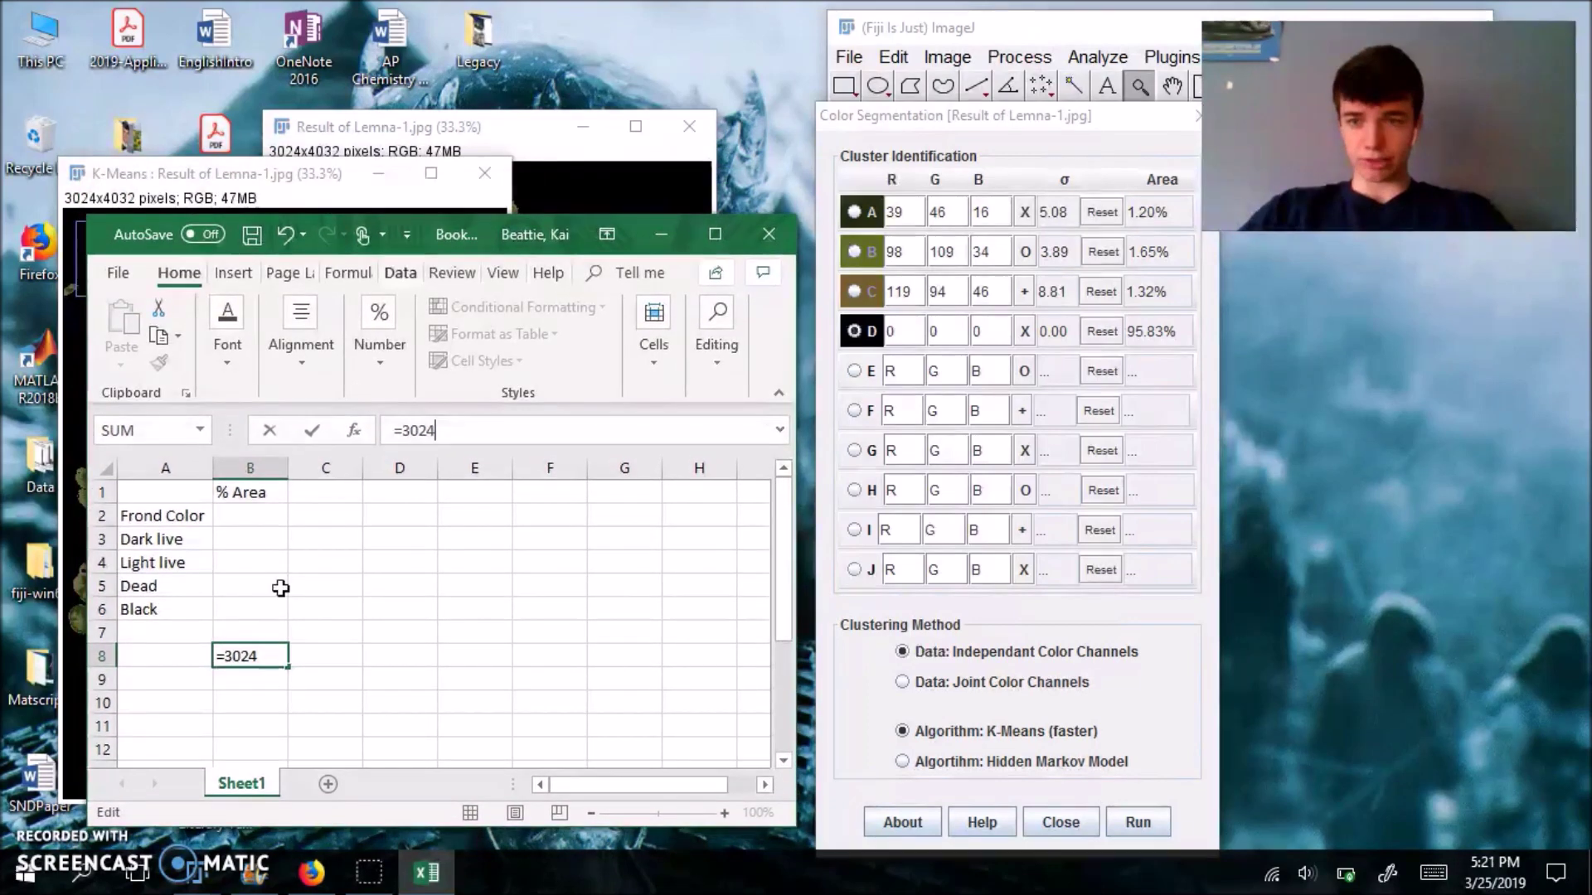
{"action": "left_click", "coordinate": [462, 439]}
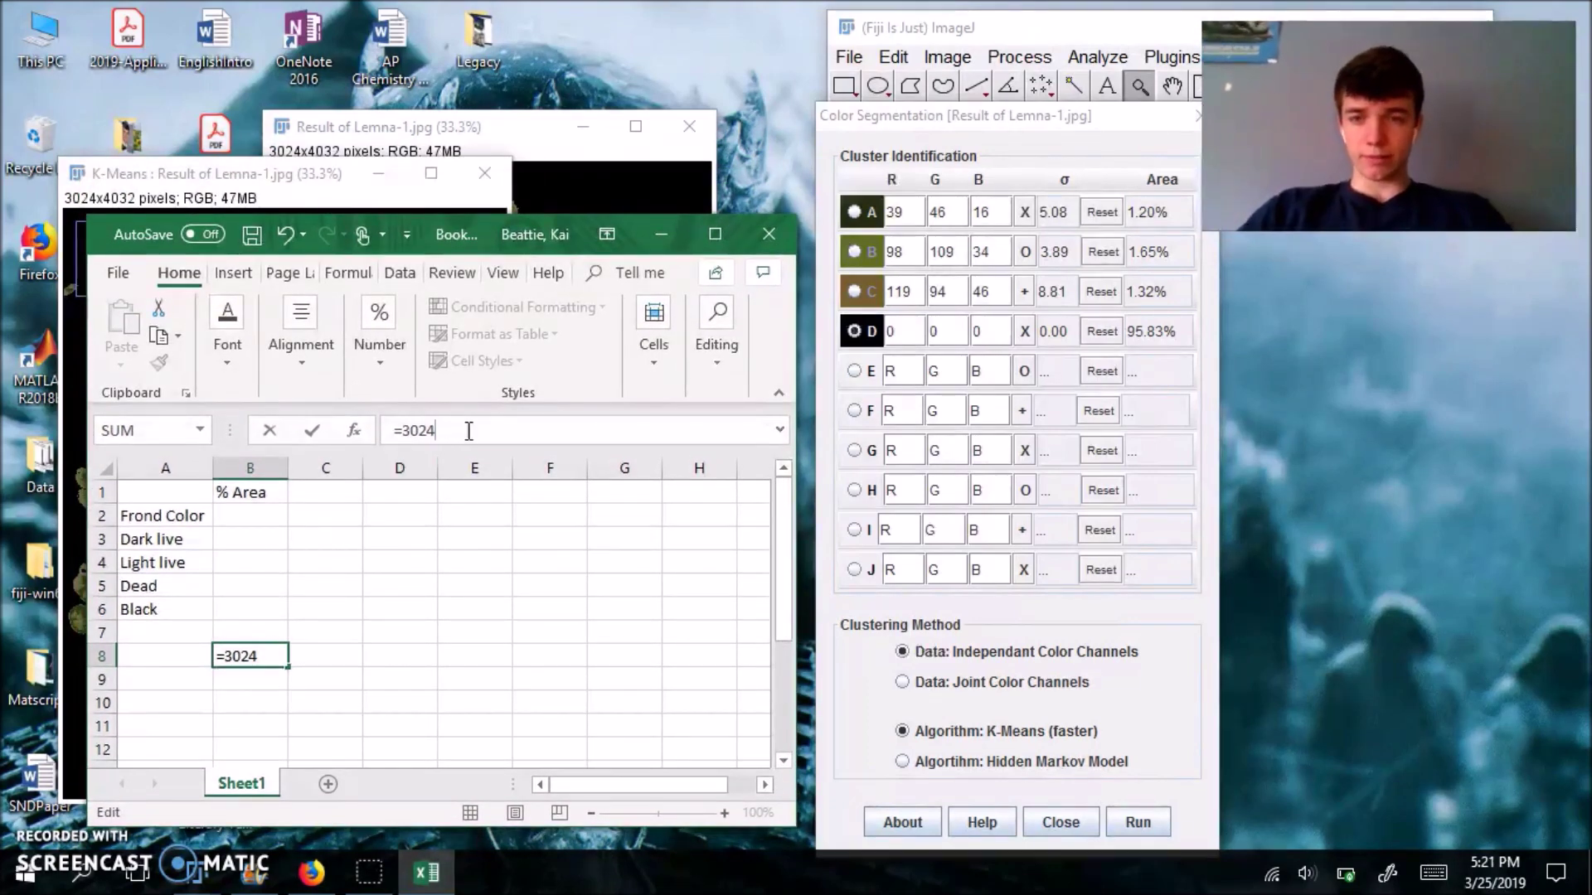
{"action": "type", "text": "*4032"}
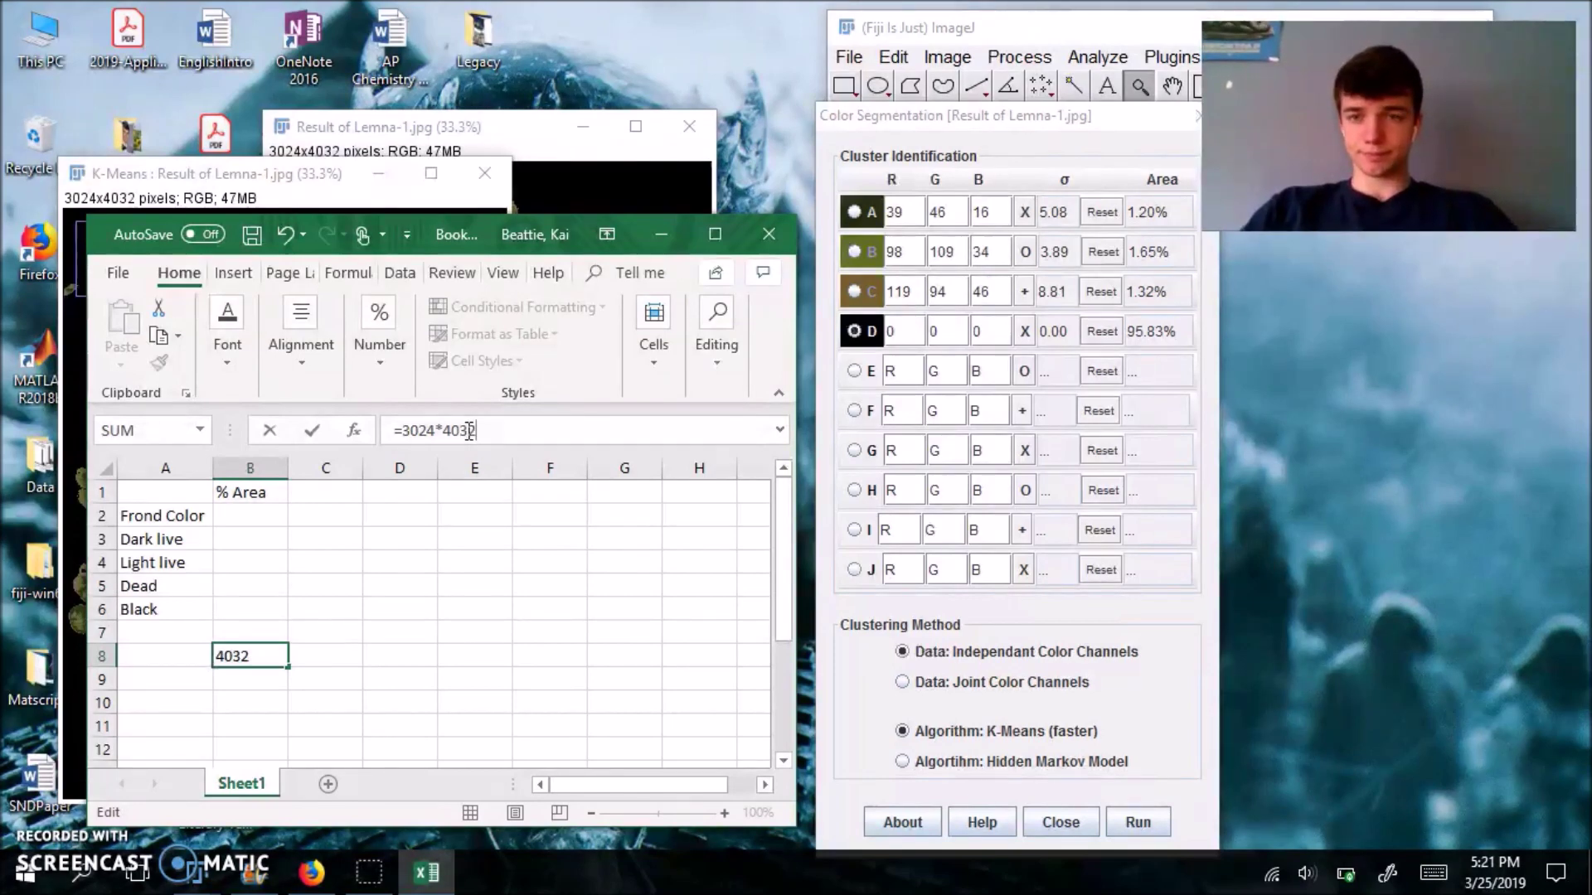
{"action": "key", "text": "Return"}
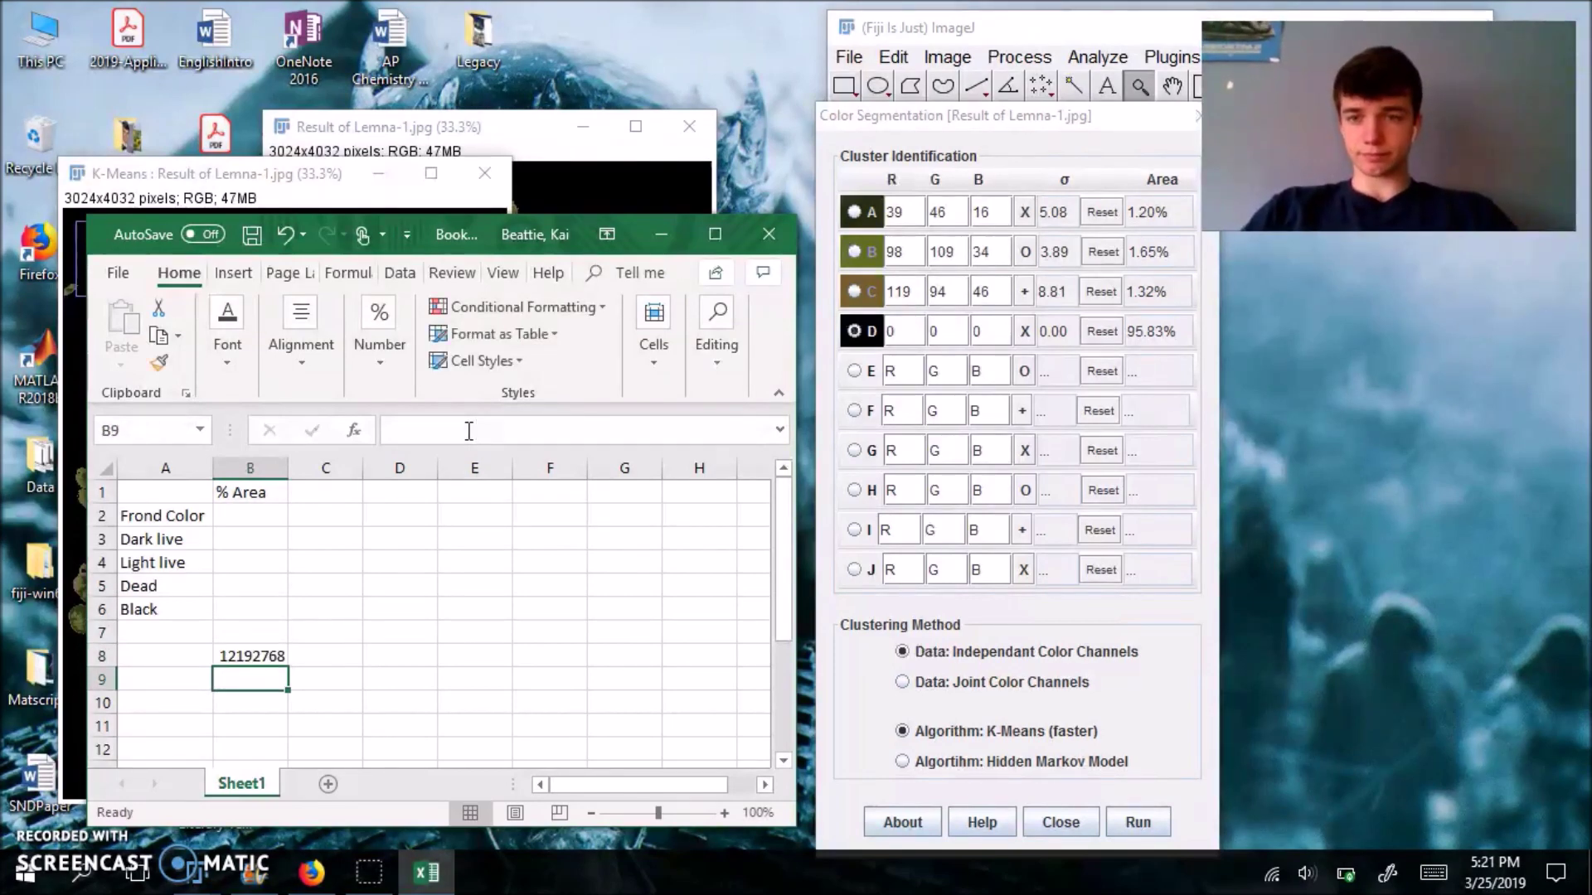
{"action": "left_click", "coordinate": [260, 656]}
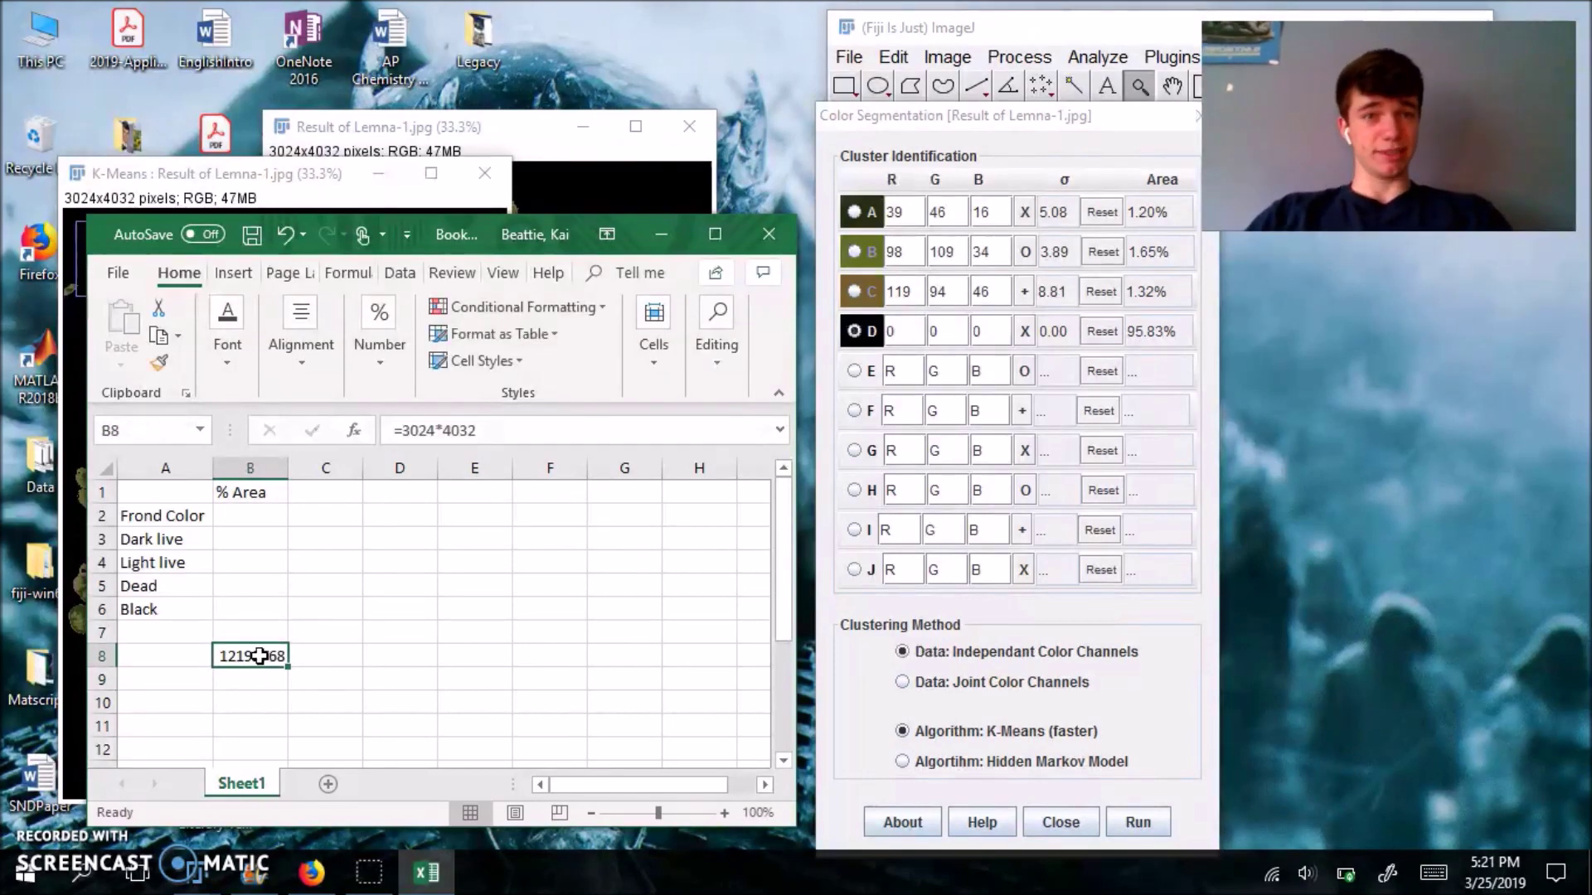
Step: Move the '% Area' header from B1 down to B2
{"action": "left_click", "coordinate": [249, 492]}
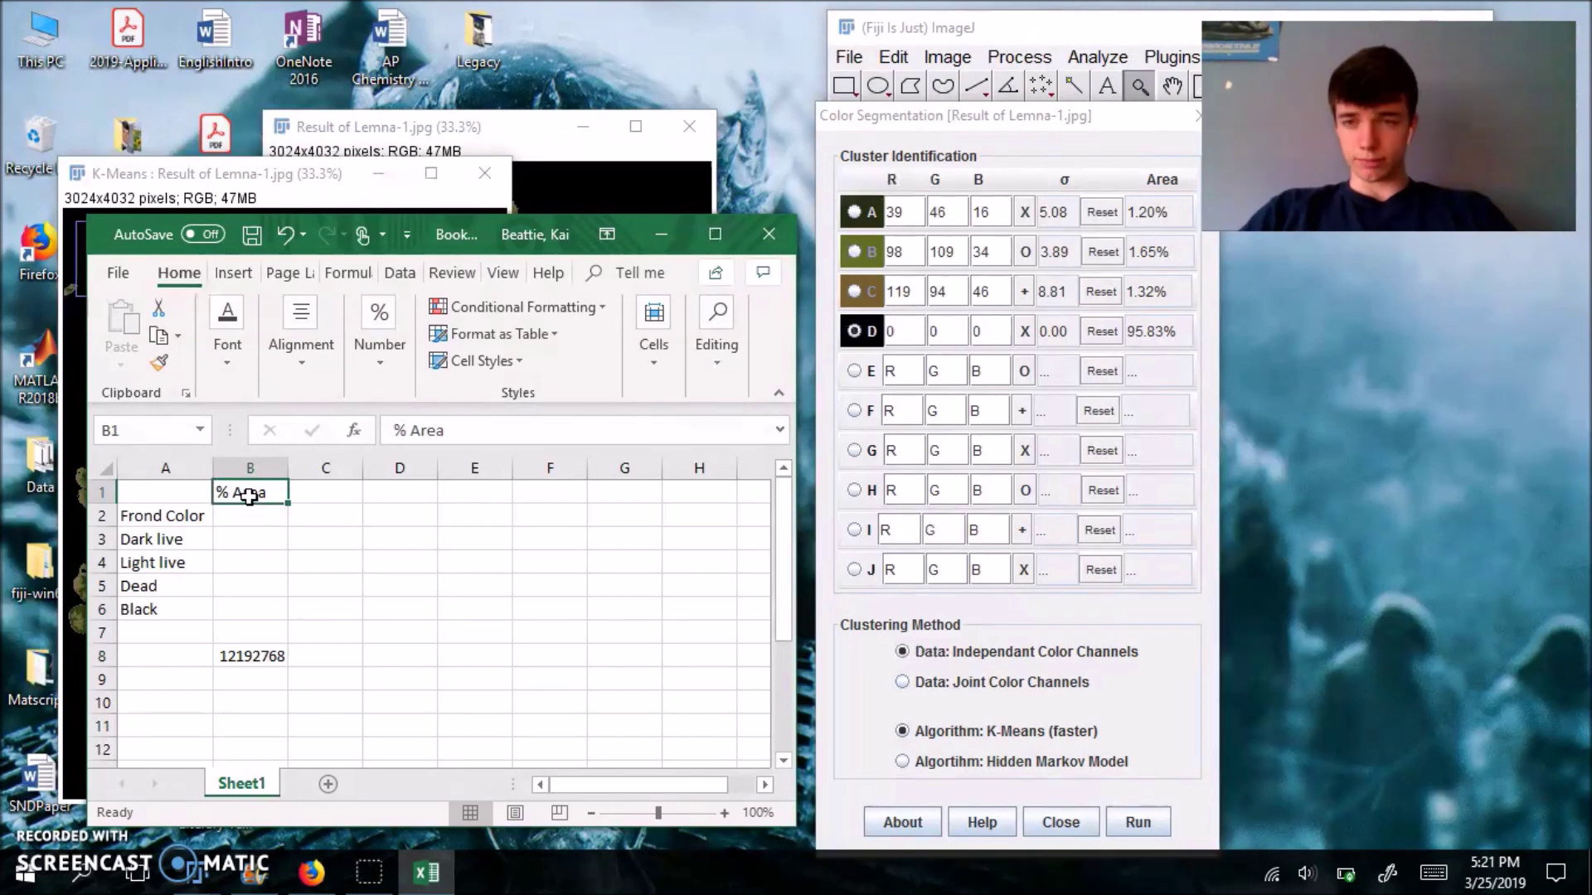
{"action": "left_click_drag", "start_coordinate": [251, 495], "coordinate": [249, 509]}
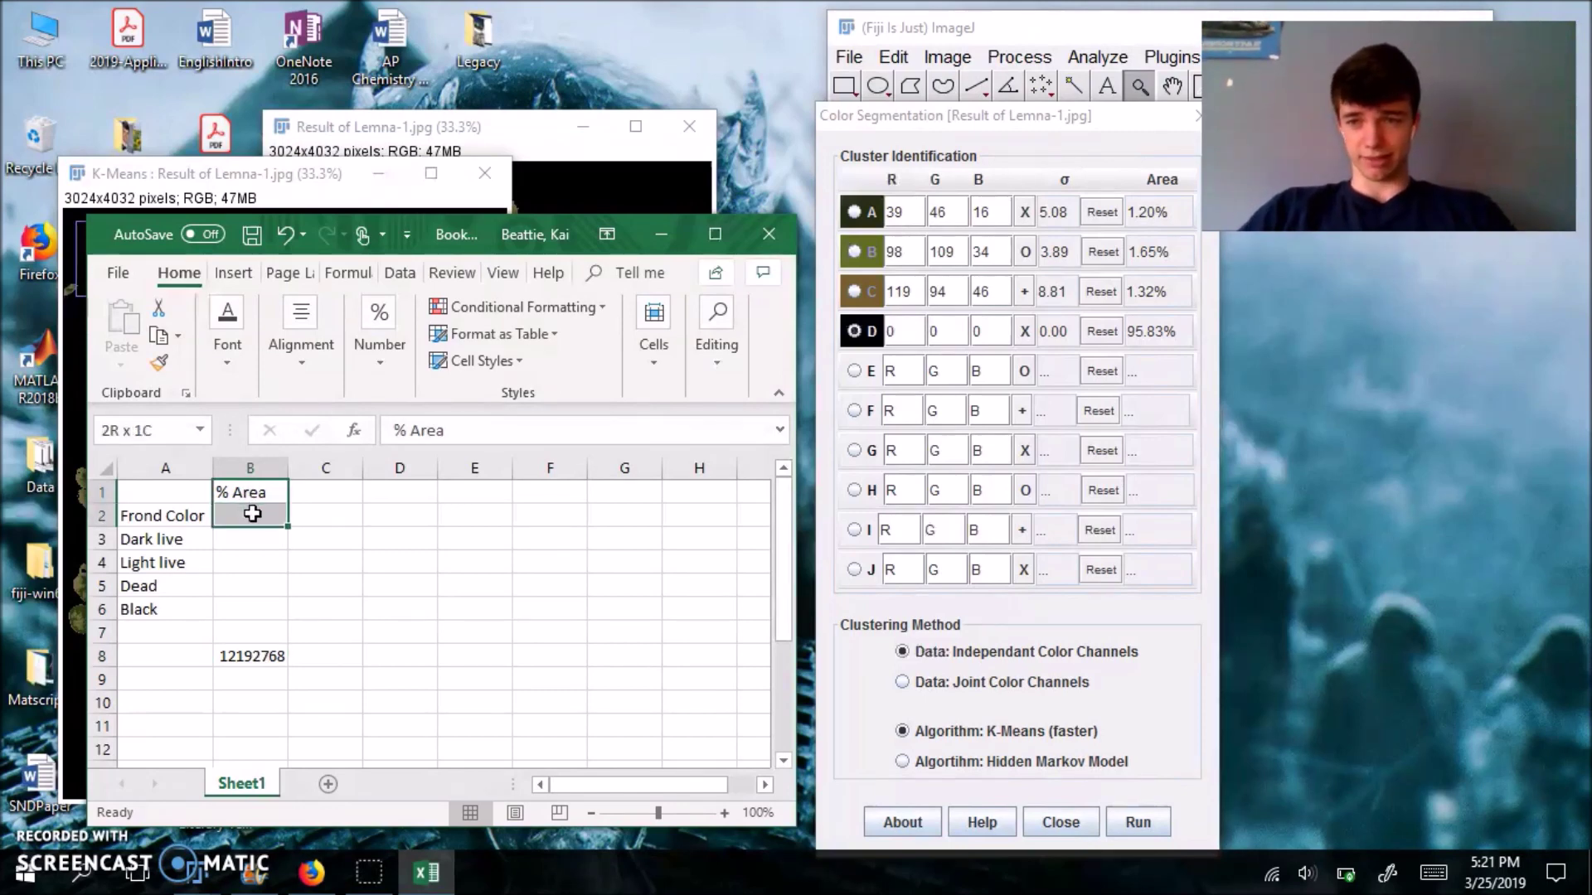
{"action": "left_click", "coordinate": [261, 488]}
{"action": "key", "text": "ctrl+x"}
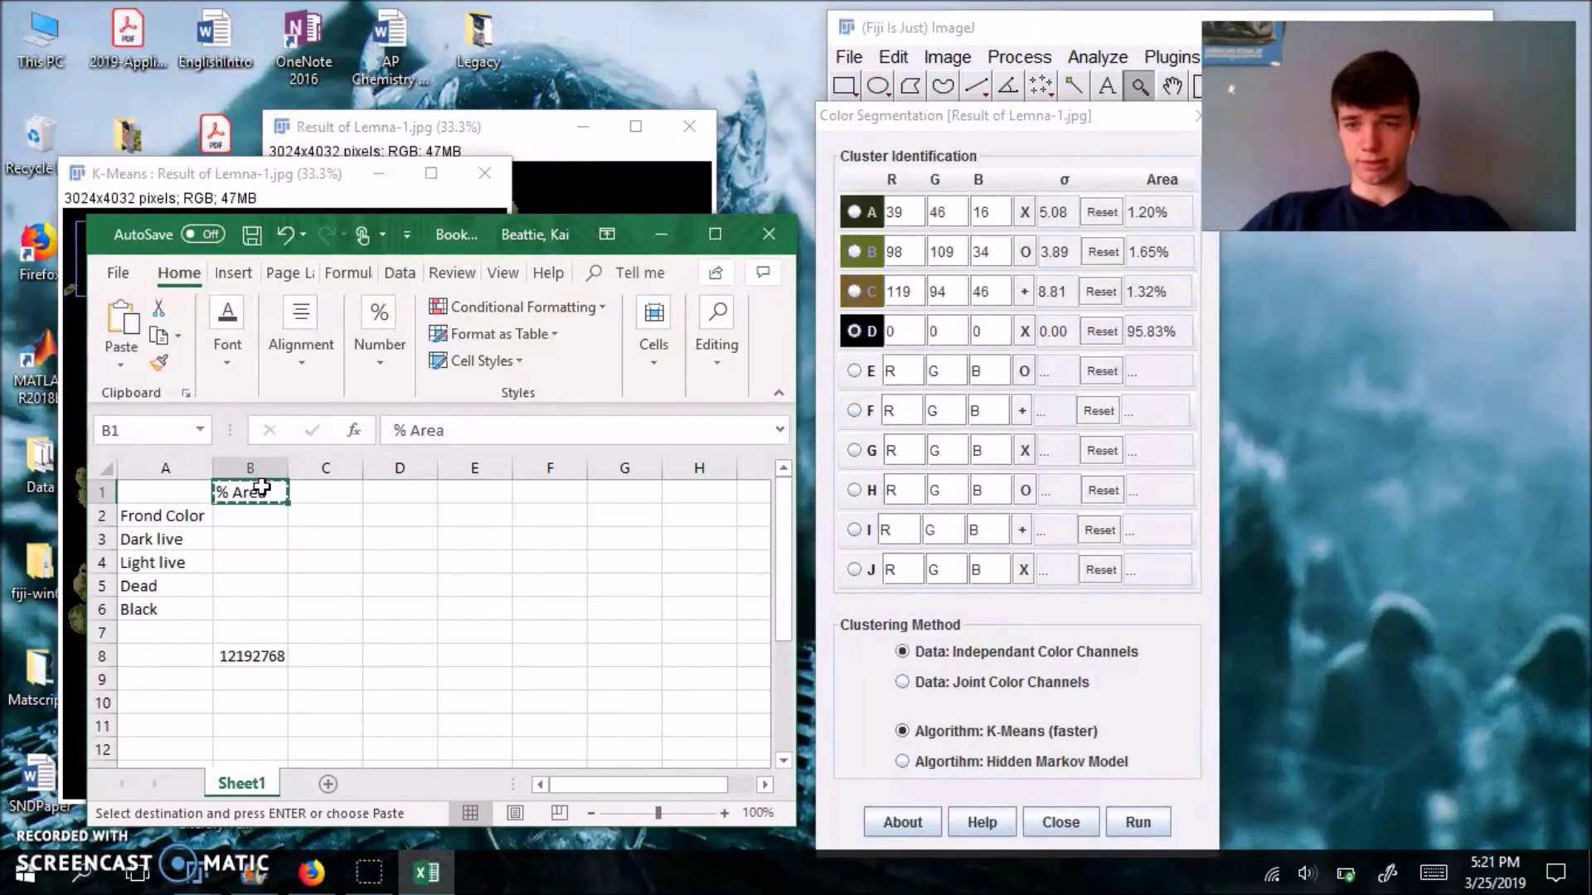
{"action": "left_click", "coordinate": [260, 516]}
{"action": "key", "text": "ctrl+v"}
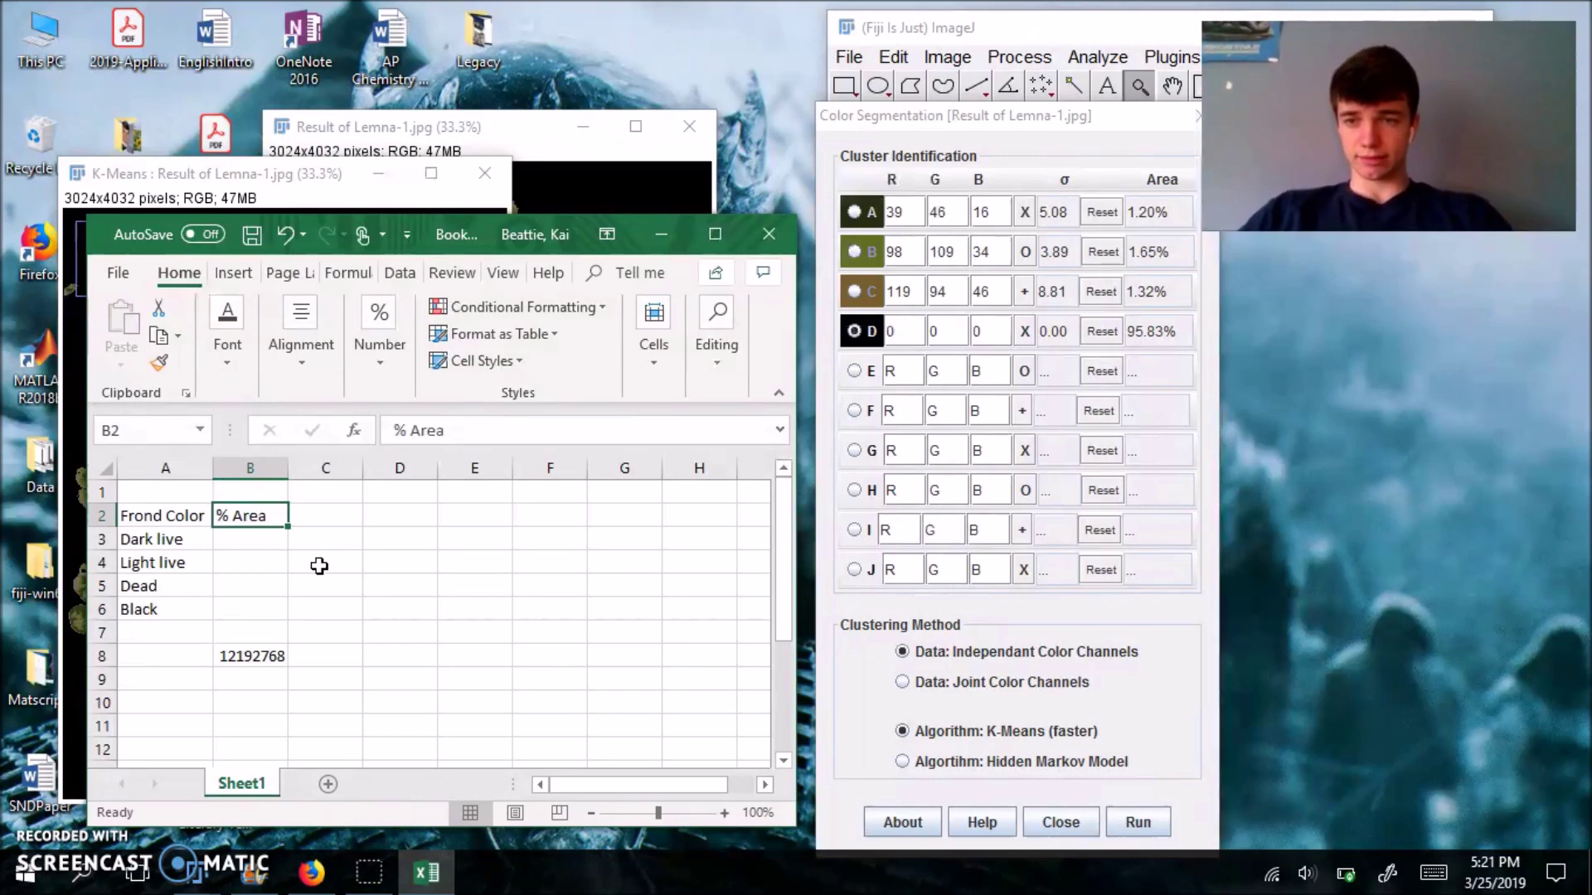
Step: Enter % Area values 1.2, 1.65, 1.32 and 95.83 for Dark live, Light live, Dead, Black
{"action": "left_click", "coordinate": [267, 540]}
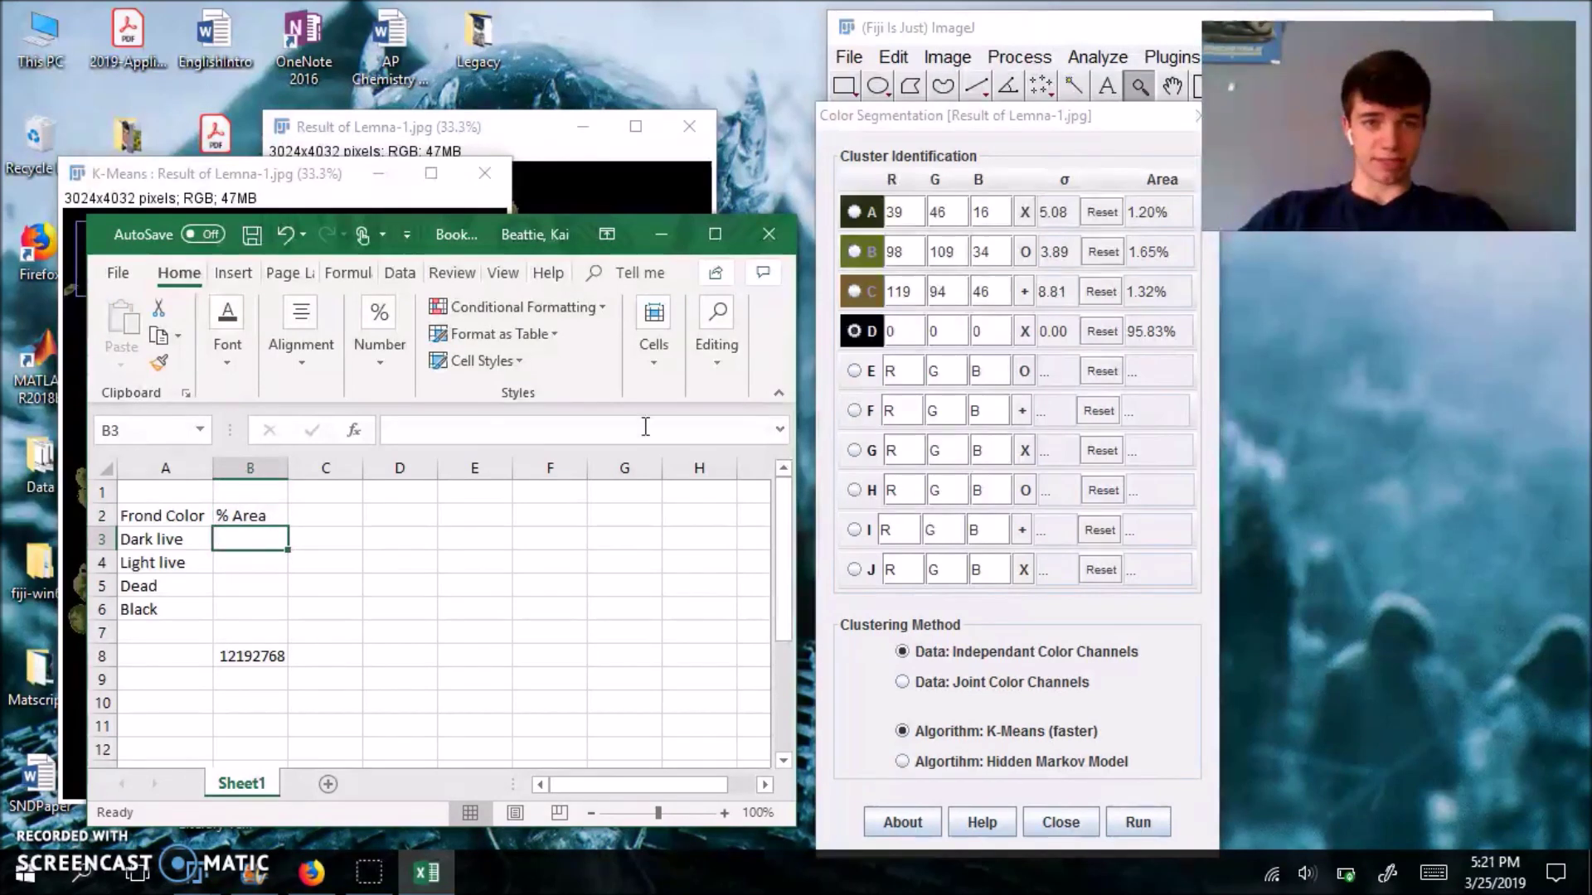
{"action": "type", "text": "1.2"}
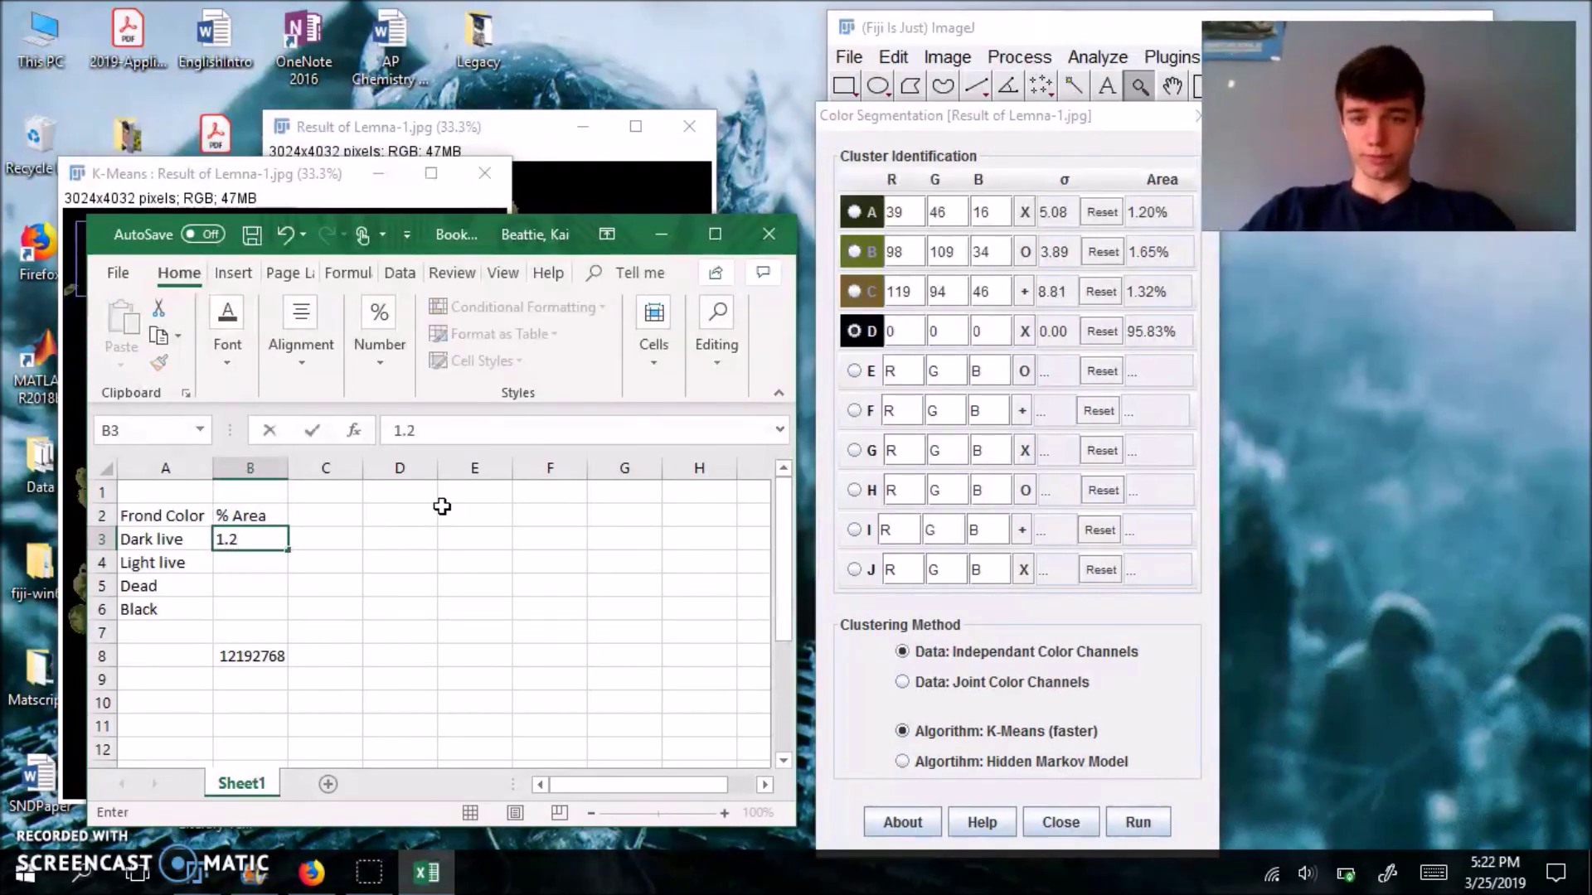
{"action": "key", "text": "Return"}
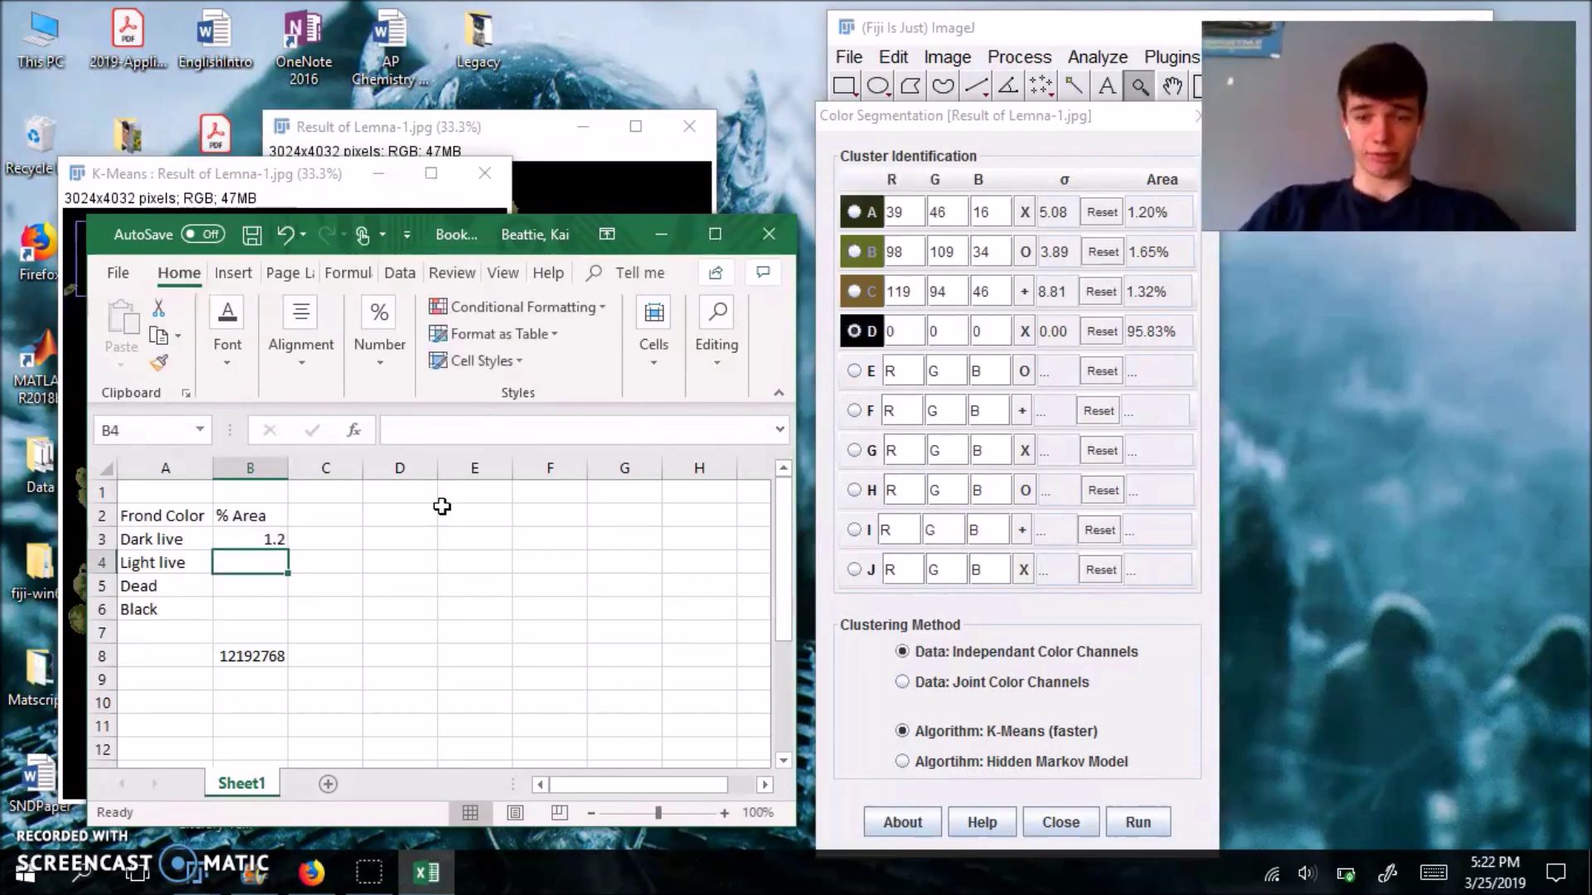
{"action": "type", "text": "1.65"}
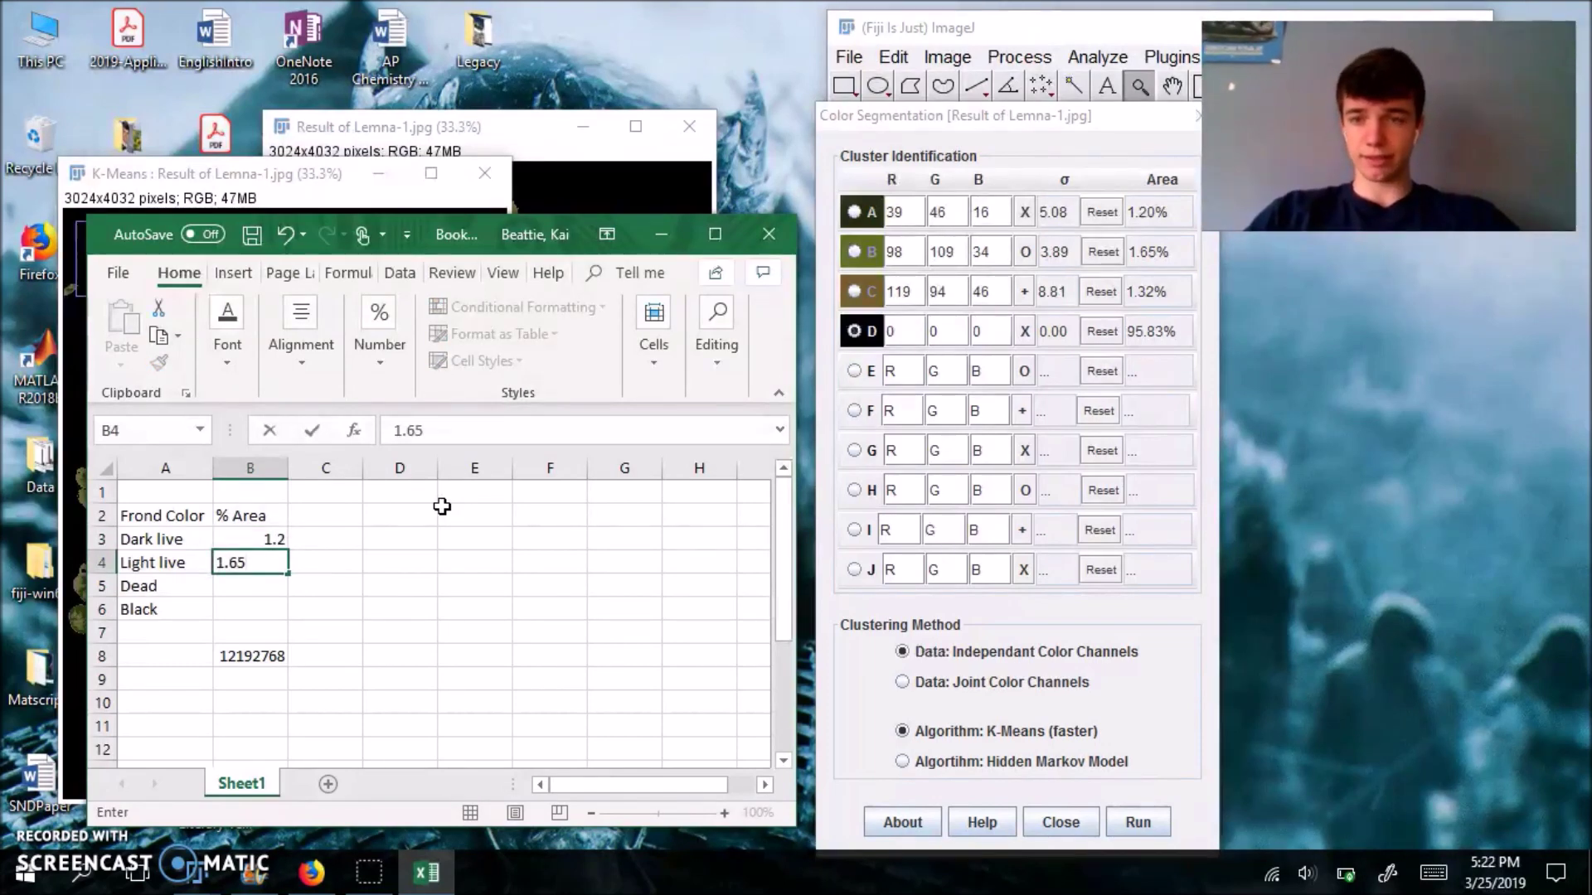
{"action": "key", "text": "Return"}
{"action": "type", "text": "1.32"}
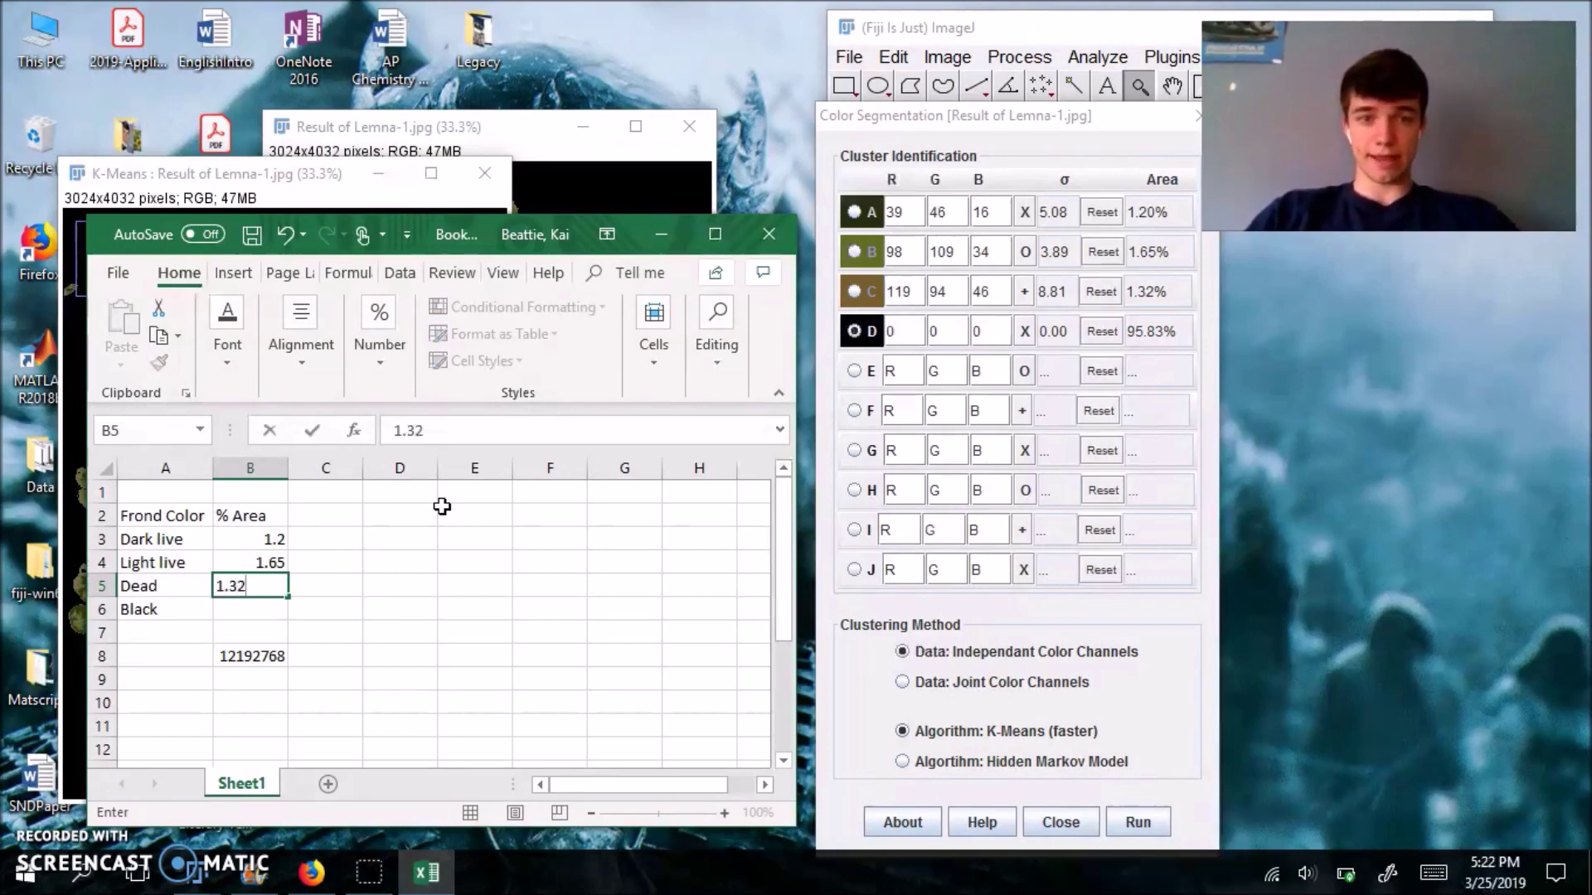
{"action": "key", "text": "Return"}
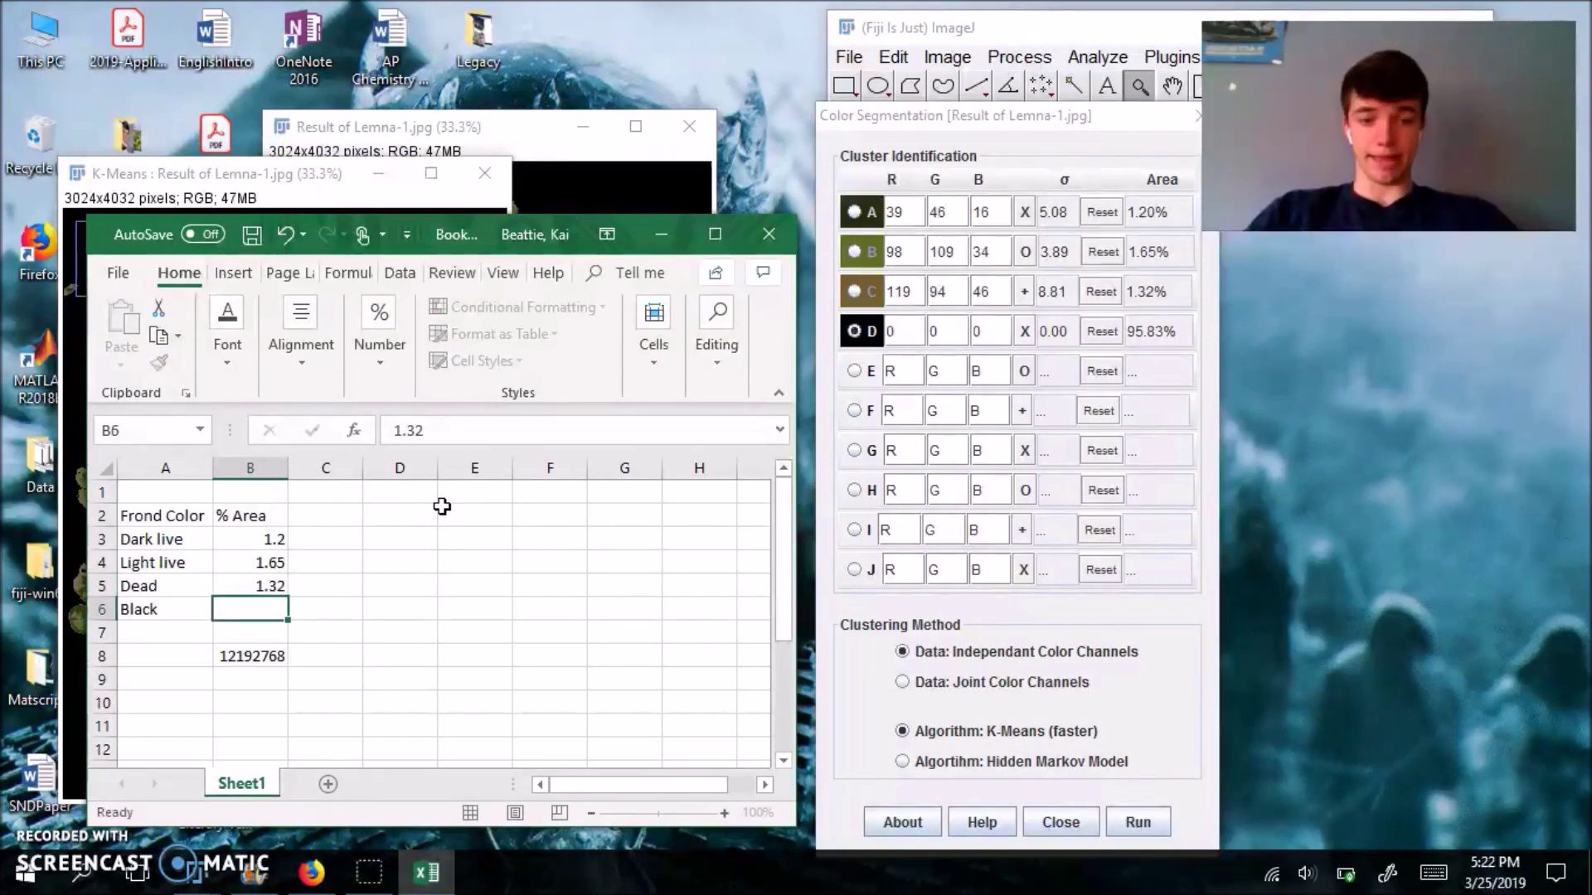
{"action": "type", "text": "95."}
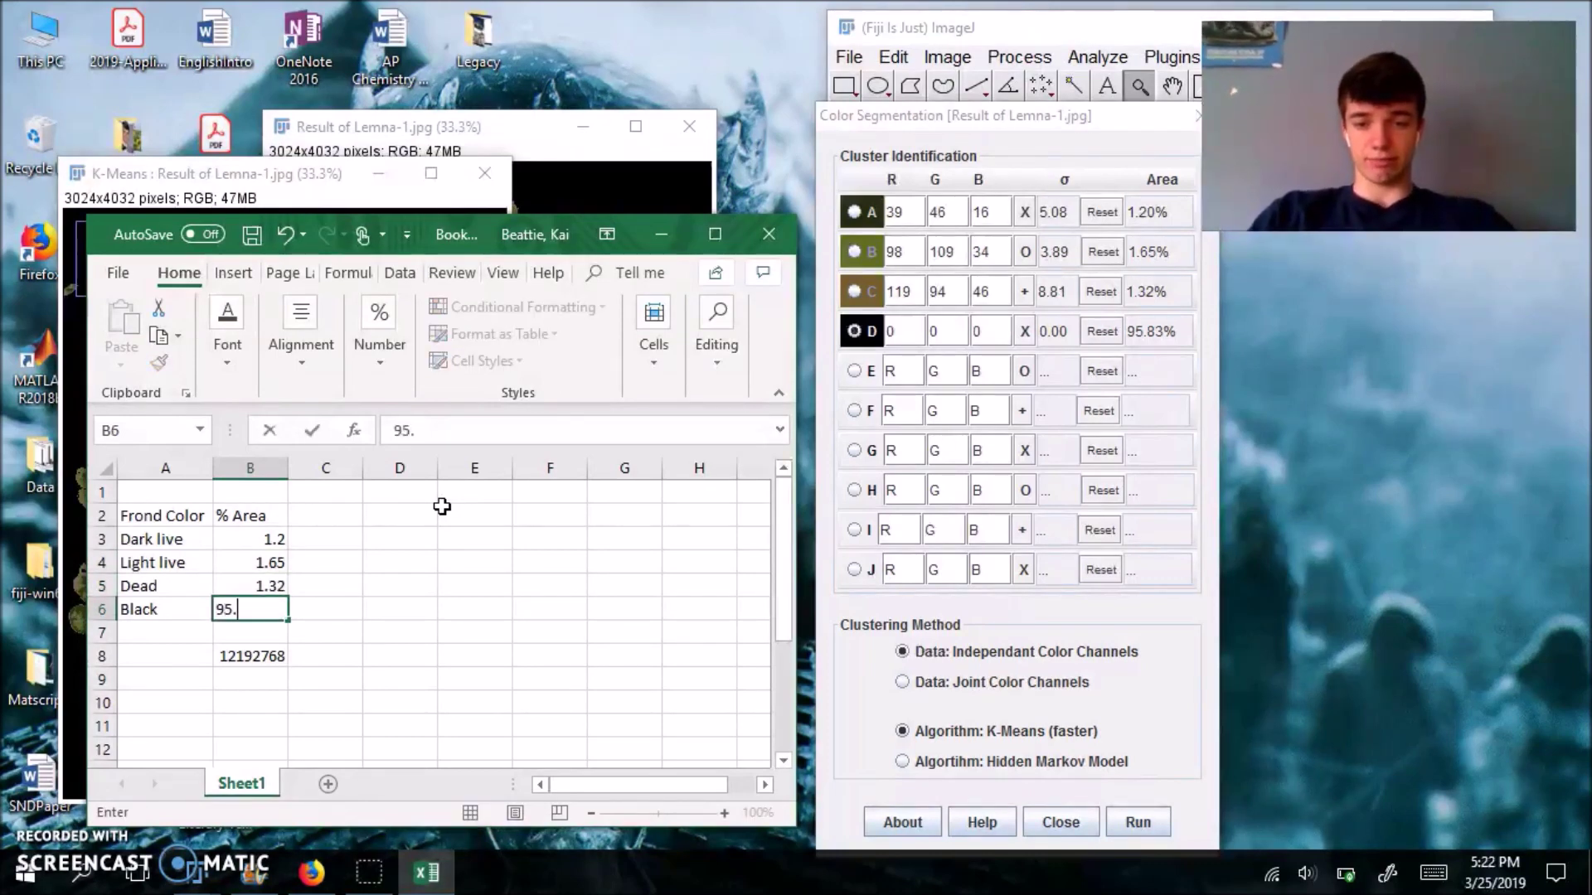
{"action": "type", "text": "83"}
{"action": "left_click", "coordinate": [375, 606]}
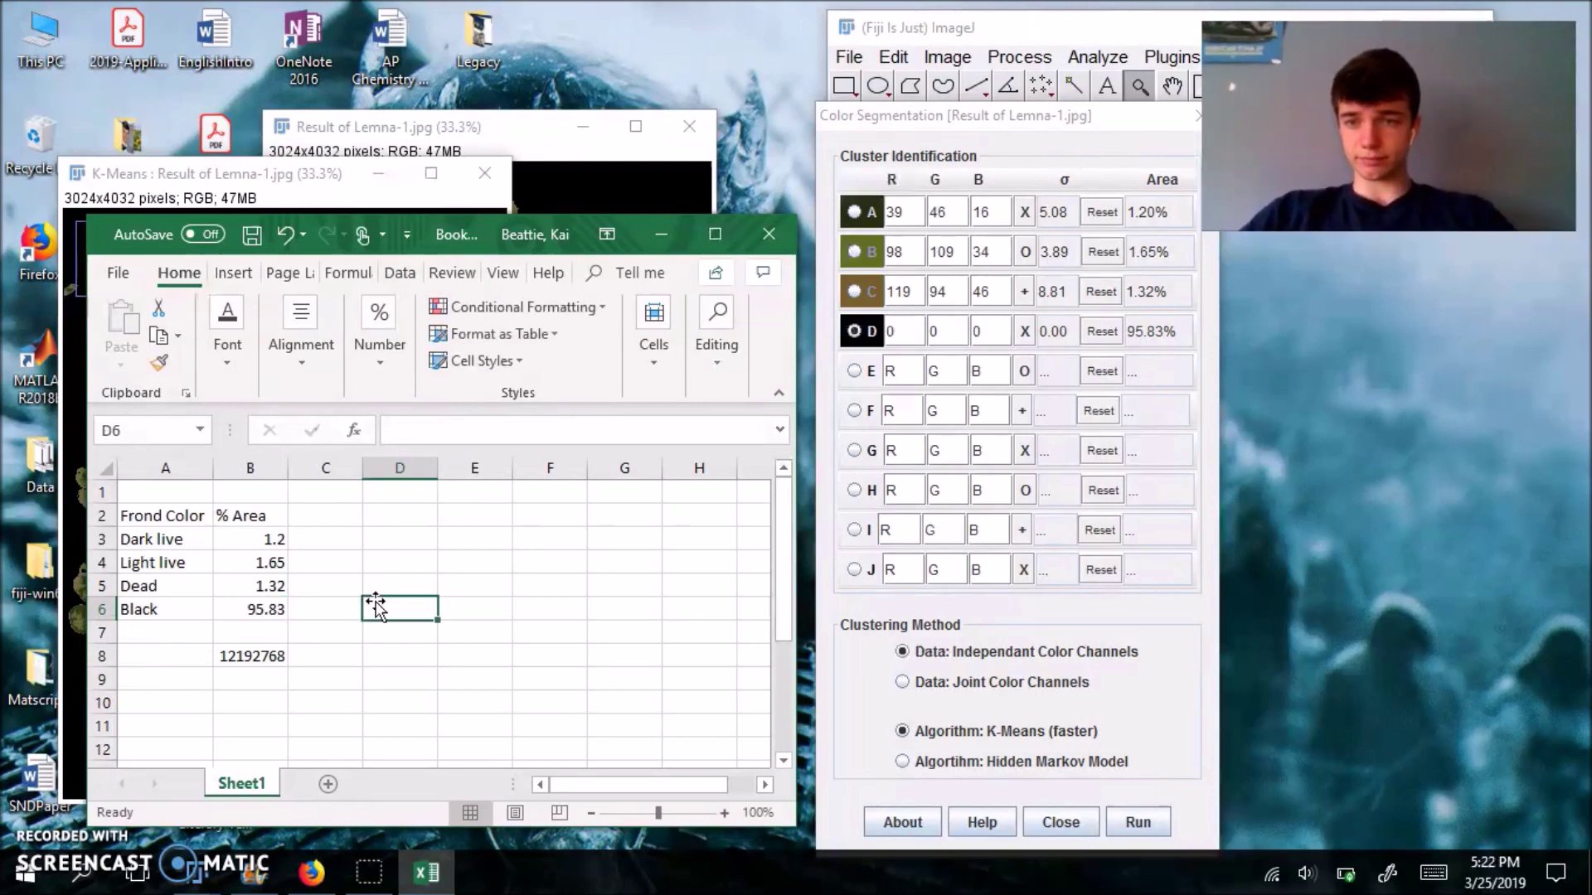
{"action": "left_click", "coordinate": [342, 515]}
Step: Add the heading 'Total live percent' in D2
{"action": "left_click", "coordinate": [392, 517]}
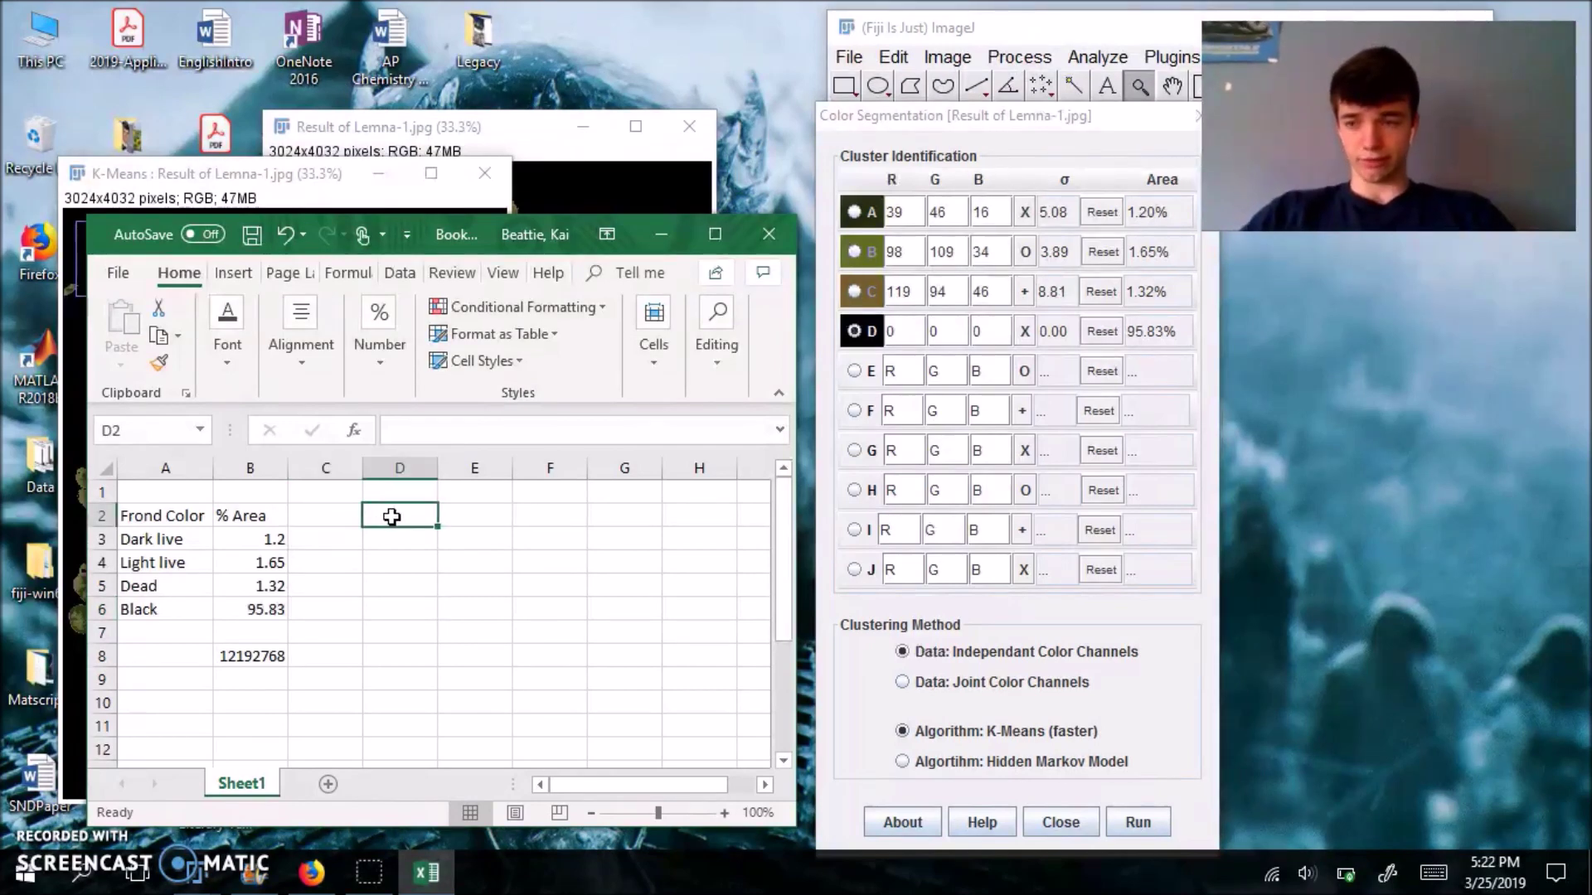
{"action": "type", "text": "Live fr"}
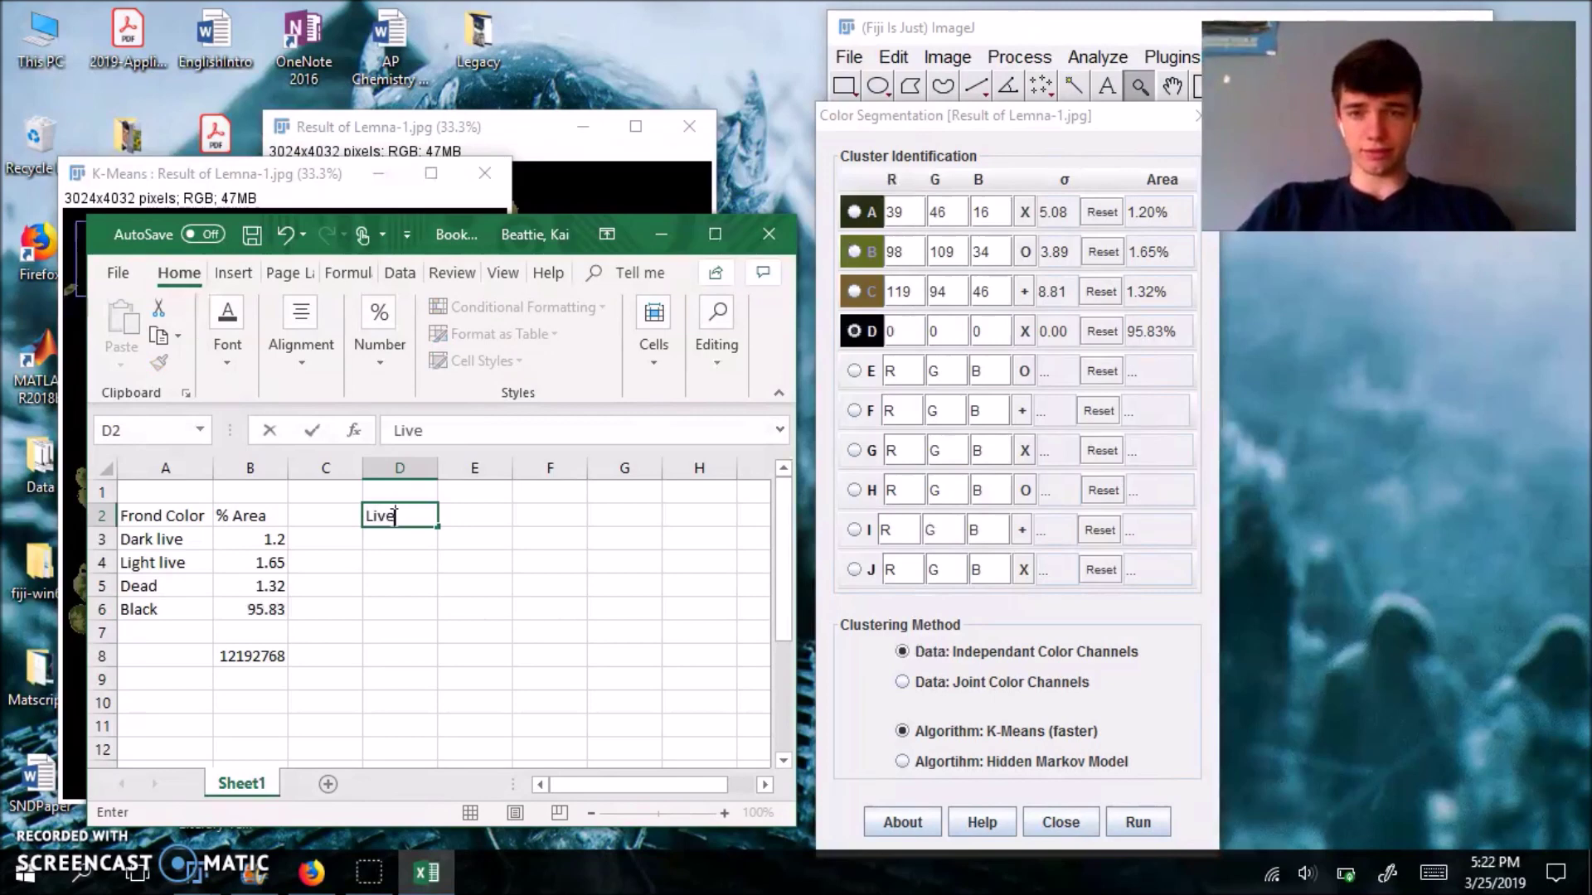
{"action": "key", "text": "BackSpace"}
{"action": "key", "text": "BackSpace"}
{"action": "key", "text": "BackSpace"}
{"action": "key", "text": "BackSpace"}
{"action": "key", "text": "BackSpace"}
{"action": "key", "text": "BackSpace"}
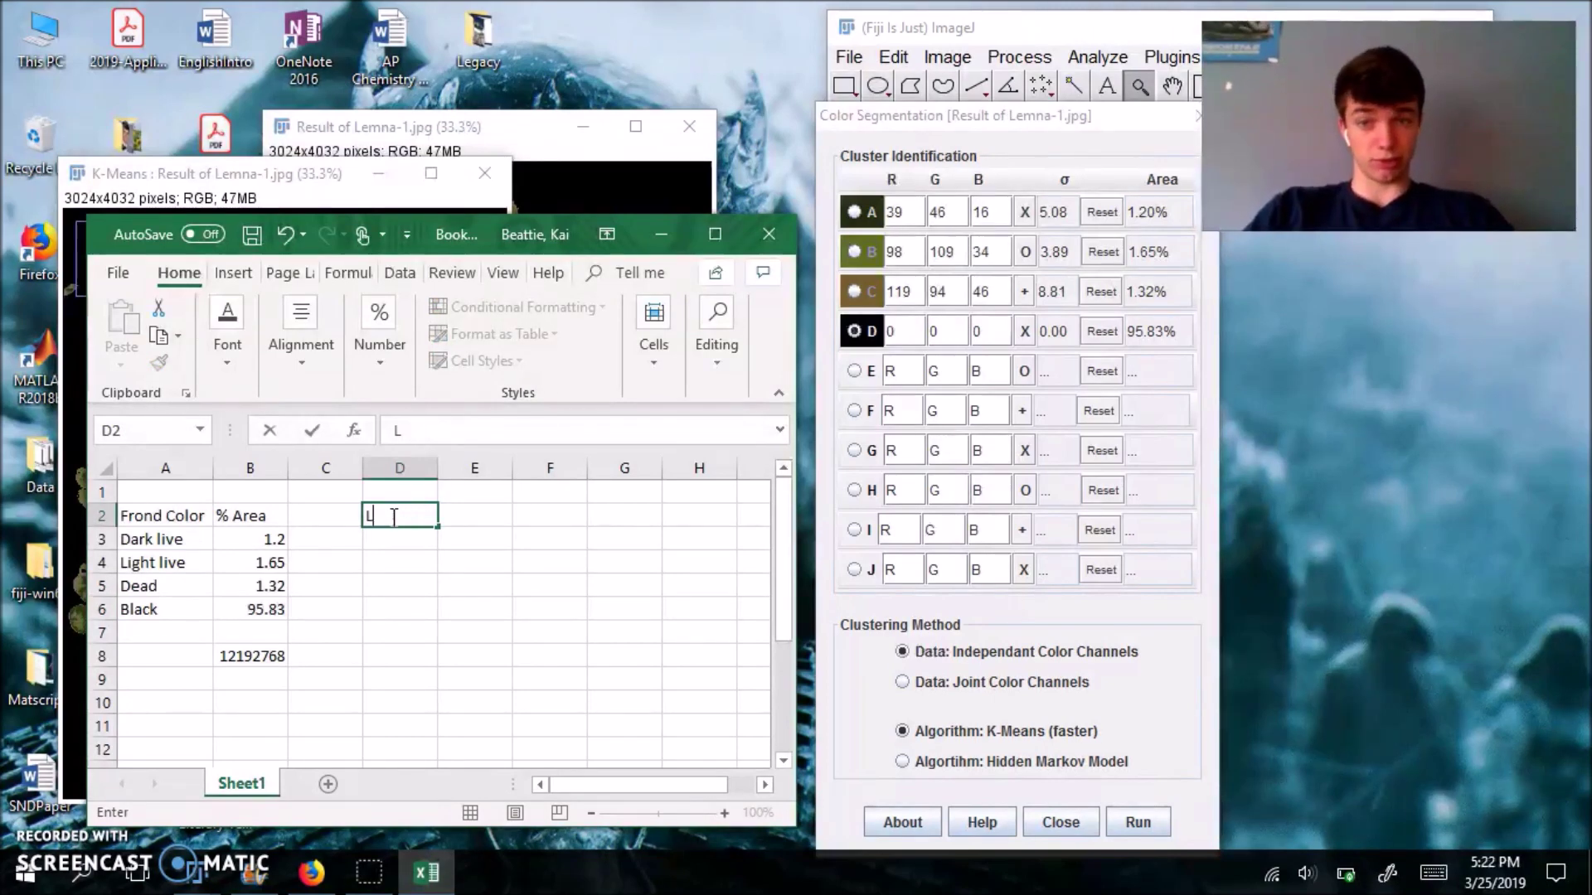
{"action": "type", "text": "Total liv"}
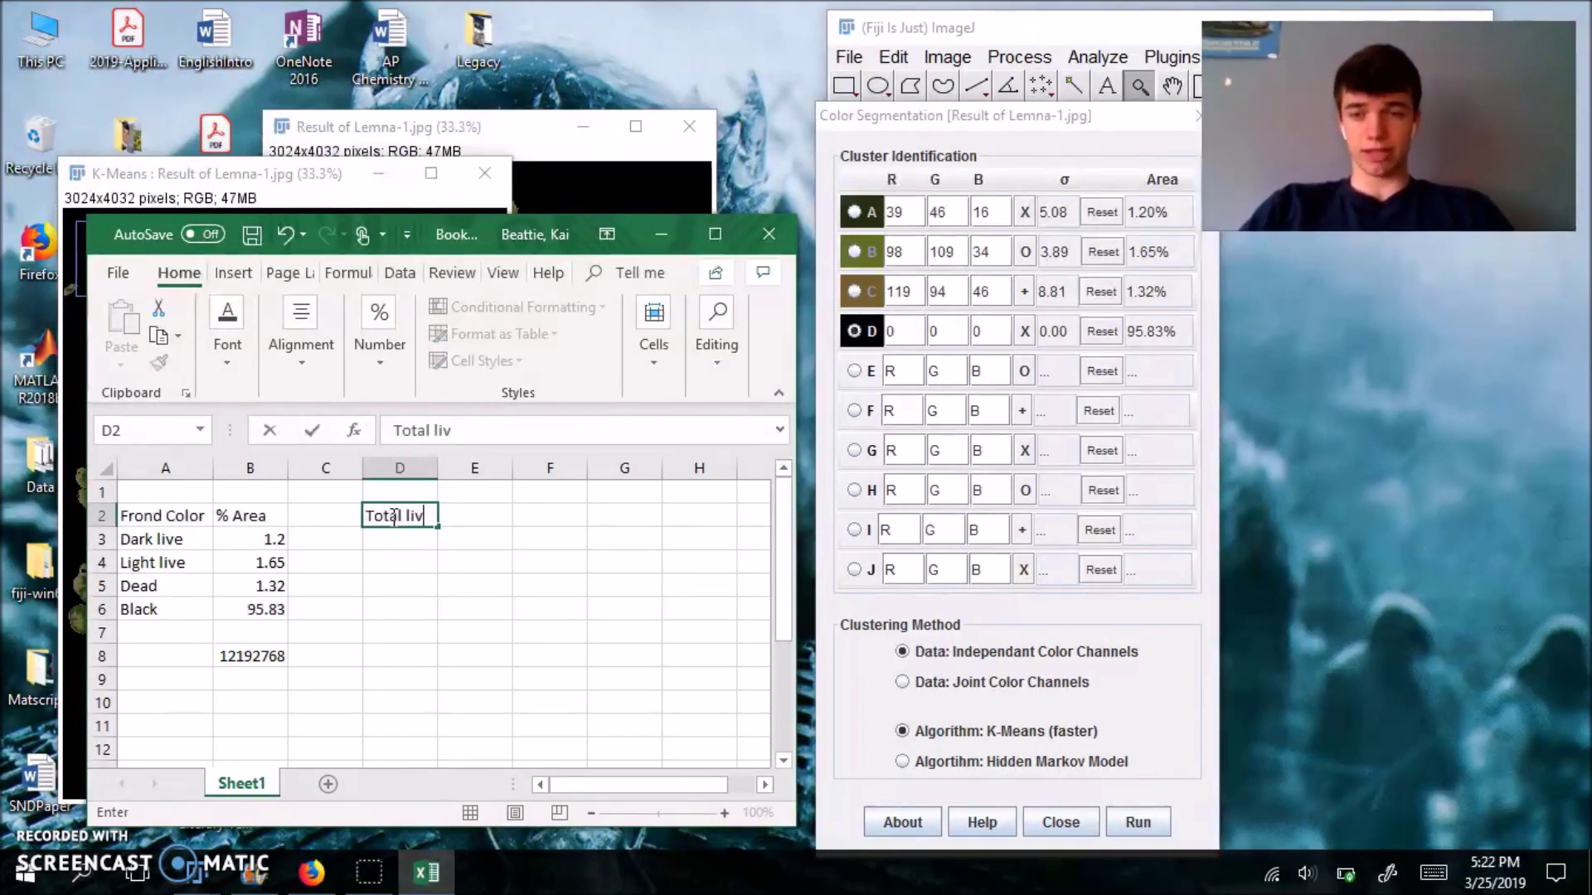
{"action": "type", "text": "e percent"}
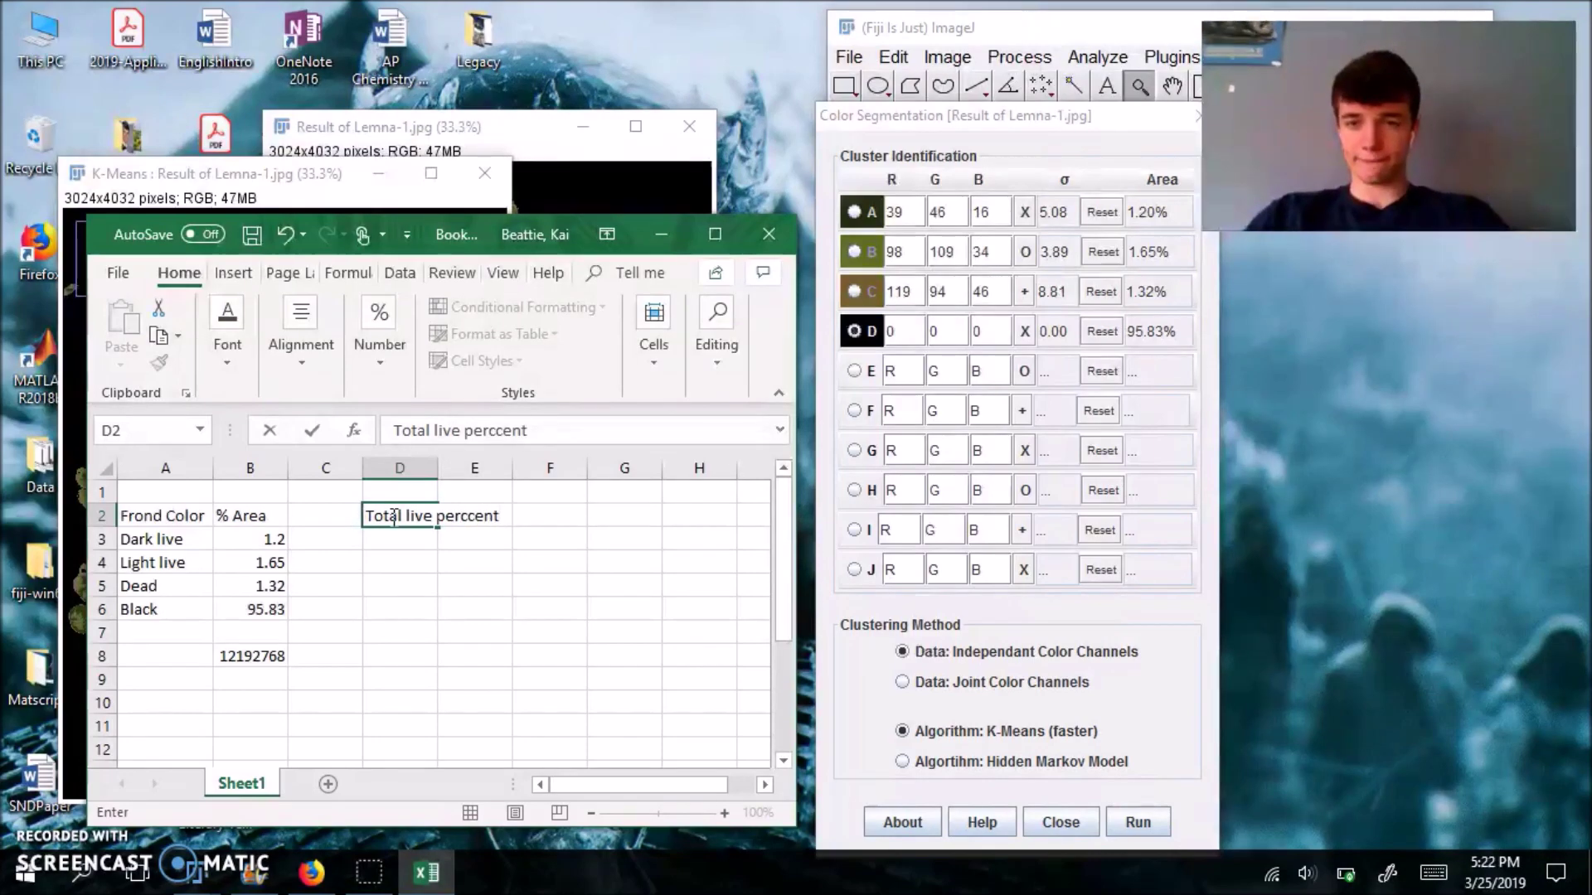
{"action": "key", "text": "BackSpace"}
{"action": "key", "text": "BackSpace"}
{"action": "key", "text": "BackSpace"}
{"action": "key", "text": "BackSpace"}
{"action": "type", "text": "cen"}
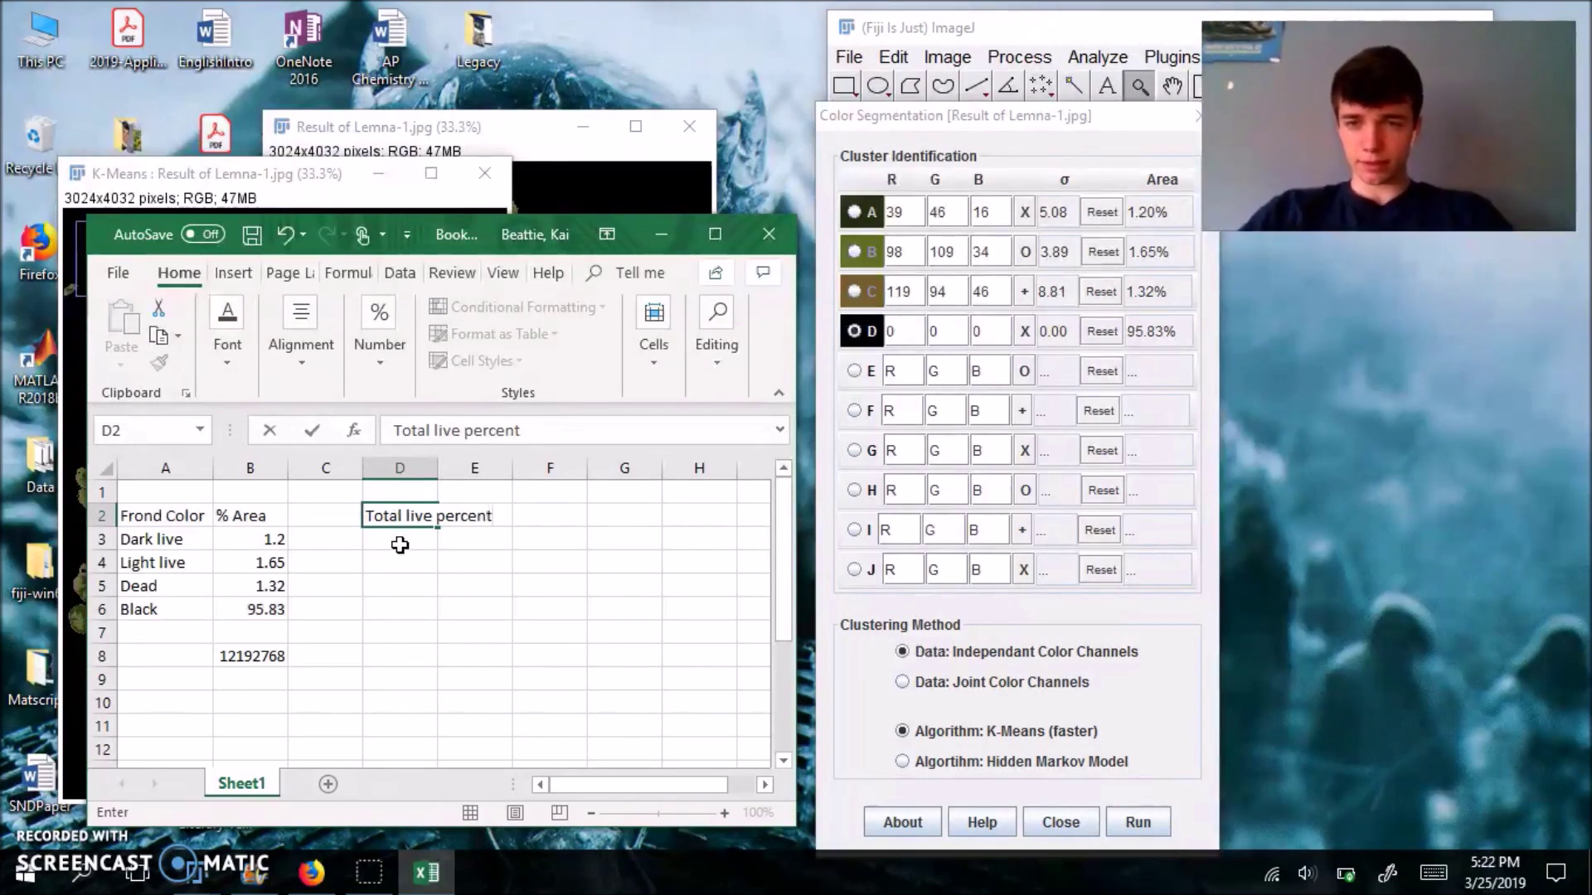
{"action": "left_click", "coordinate": [402, 542]}
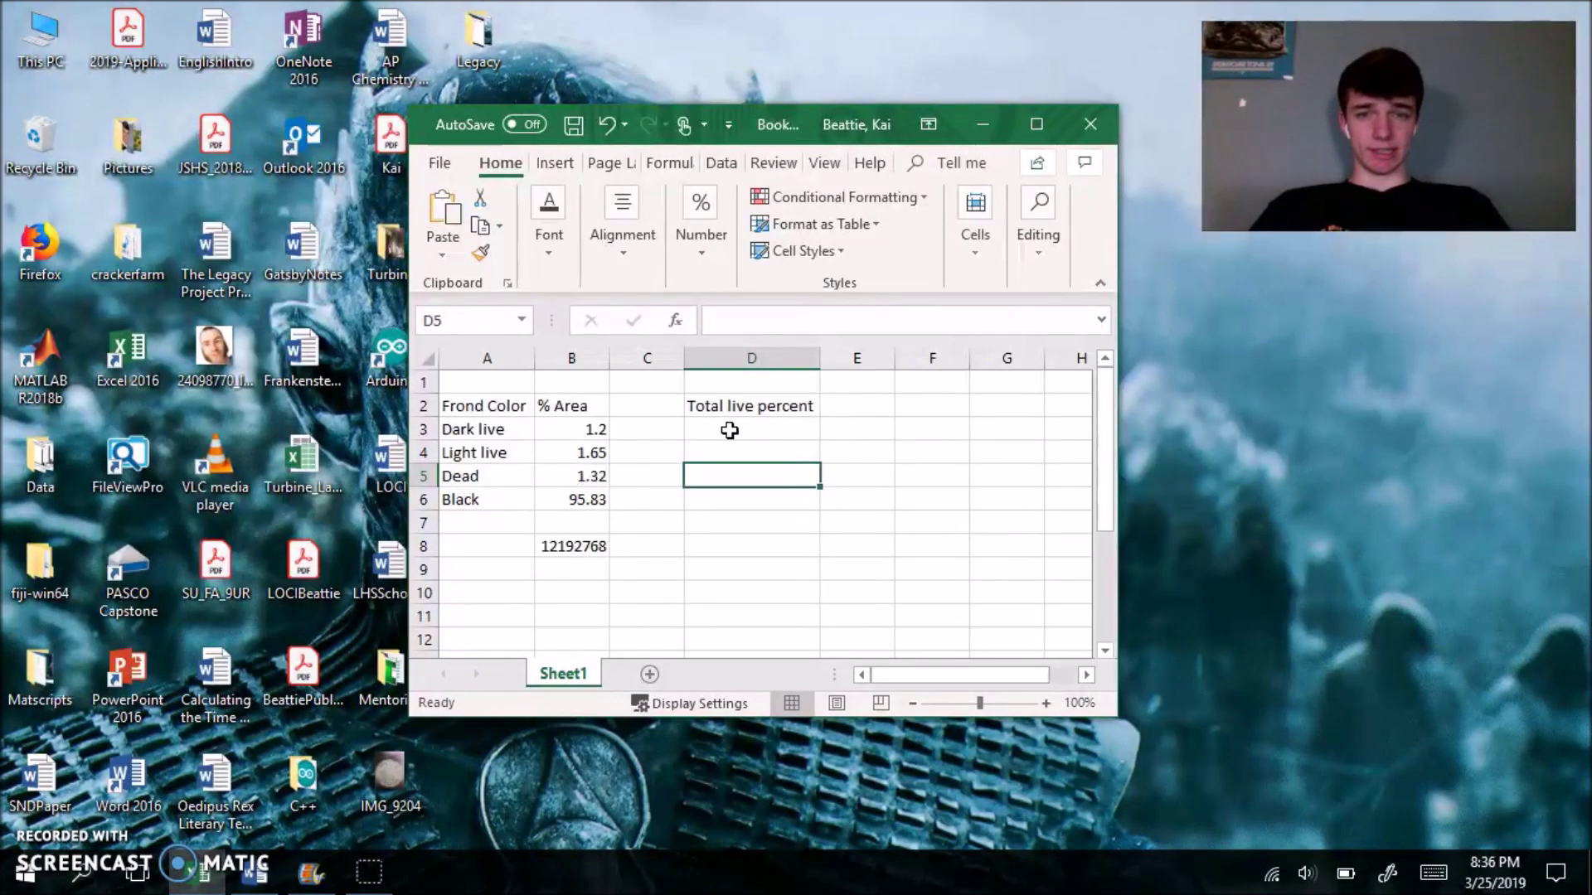
Step: Compute D3 as =(B3+B4)/(B3+B4+B5)*100, giving 68.34532374
{"action": "left_click", "coordinate": [730, 426]}
{"action": "left_click", "coordinate": [738, 325]}
{"action": "type", "text": "="}
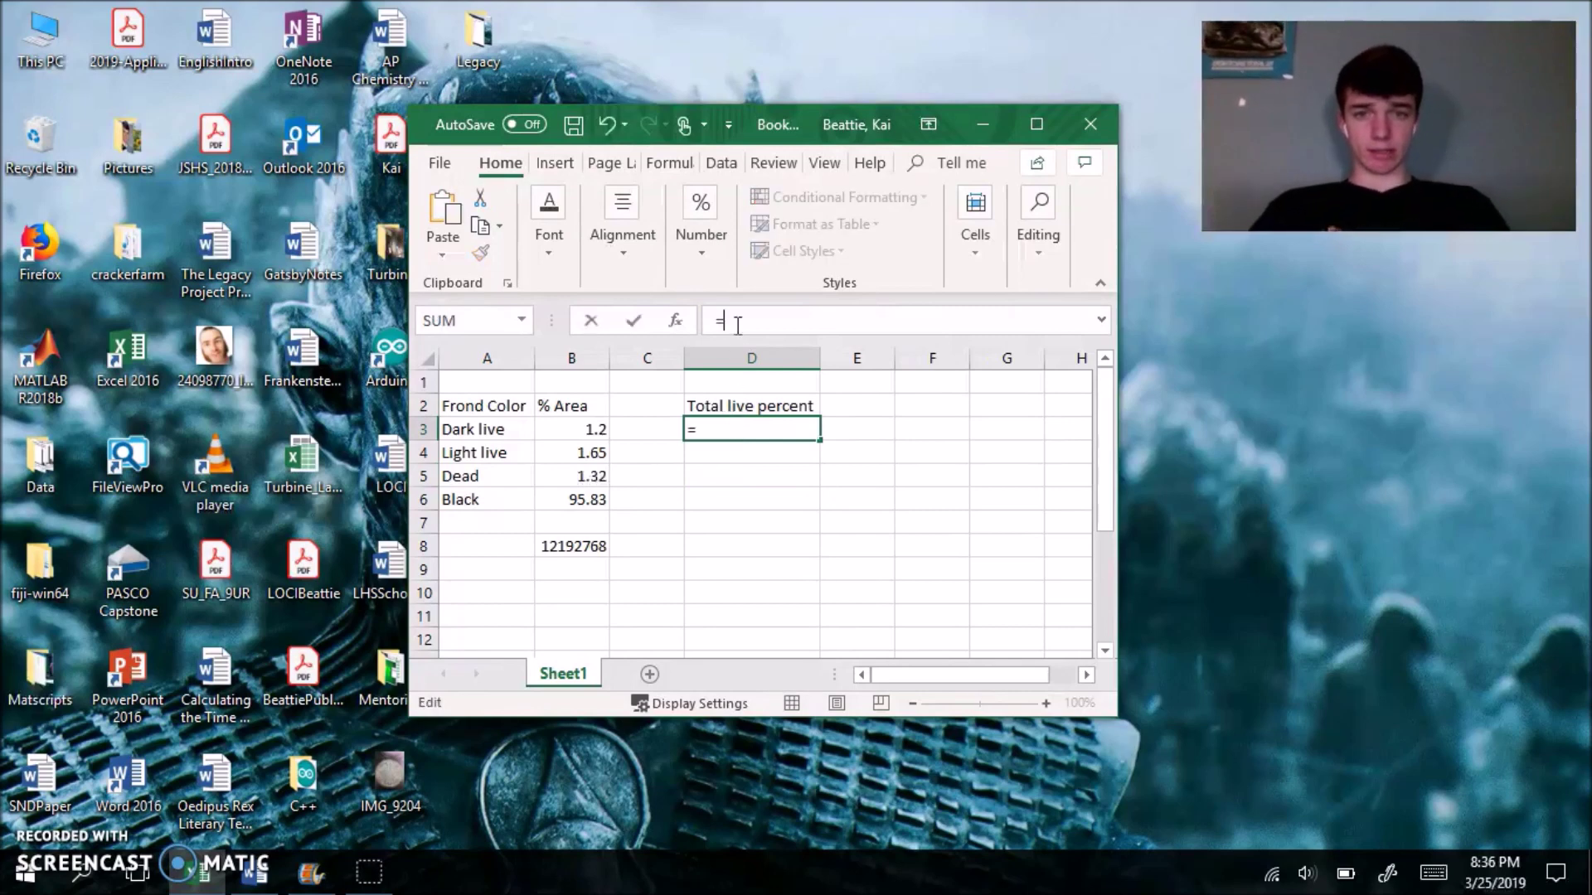
{"action": "type", "text": "("}
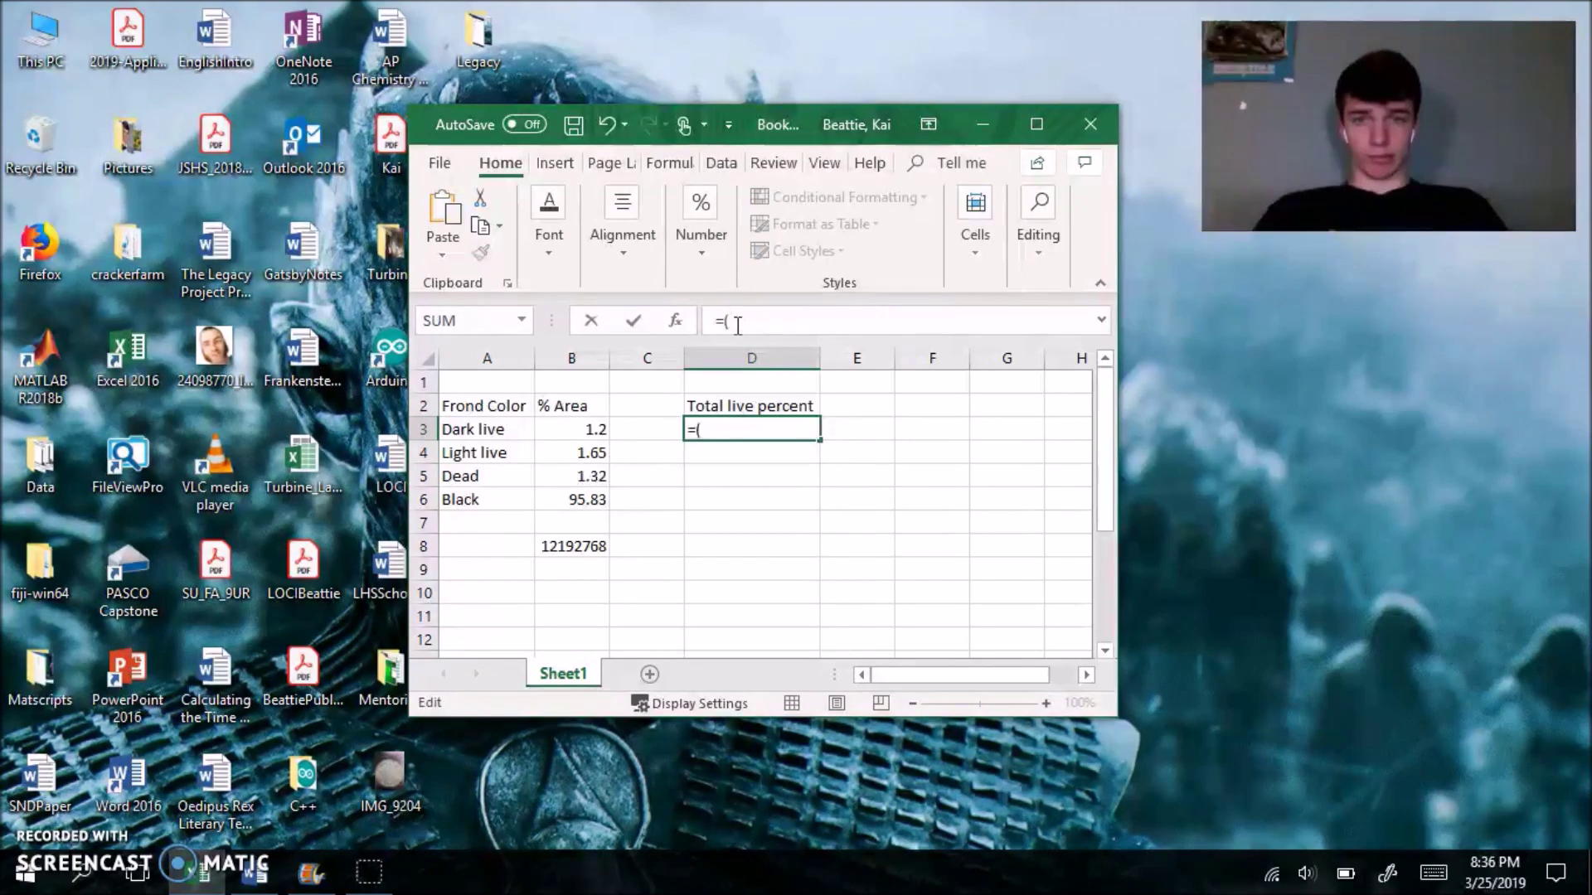
{"action": "left_click", "coordinate": [566, 430]}
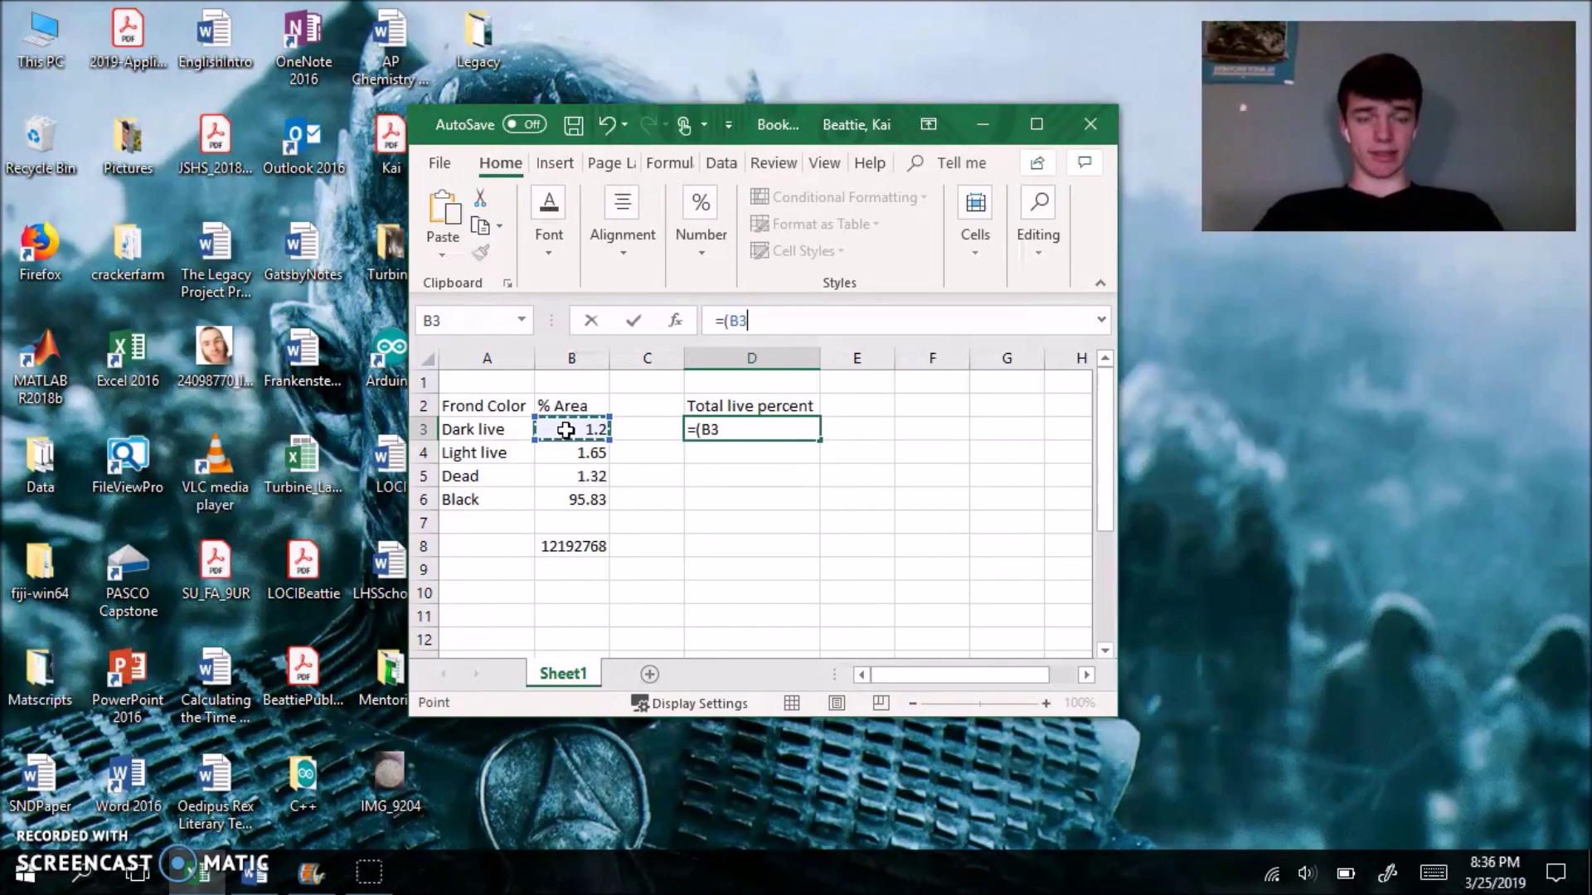
{"action": "type", "text": "+"}
{"action": "left_click", "coordinate": [570, 451]}
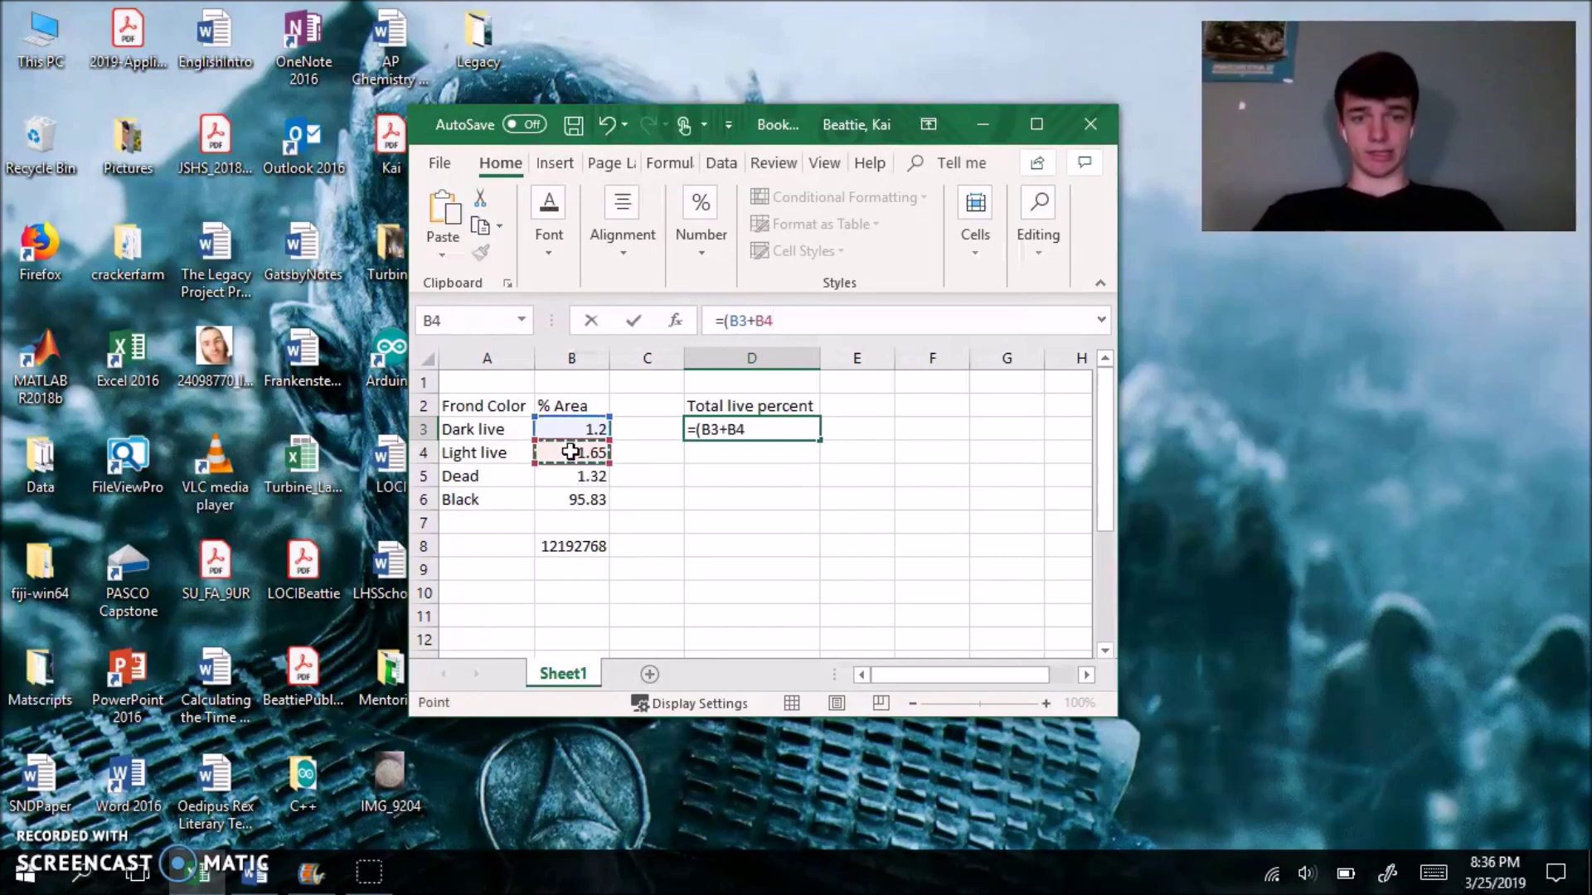
{"action": "type", "text": ")/"}
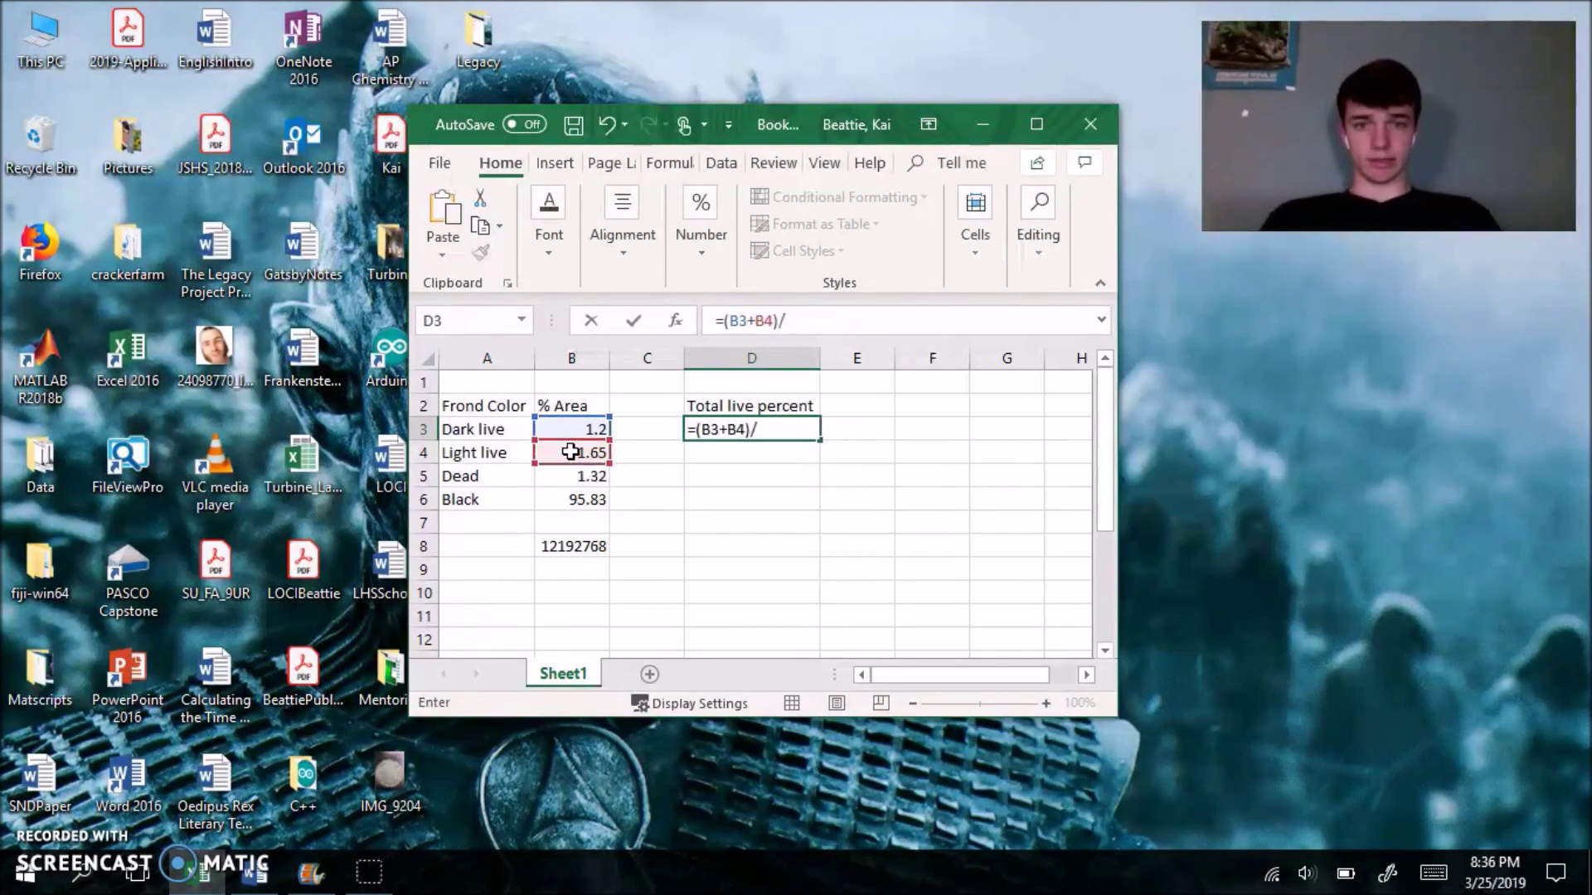
{"action": "left_click", "coordinate": [572, 430]}
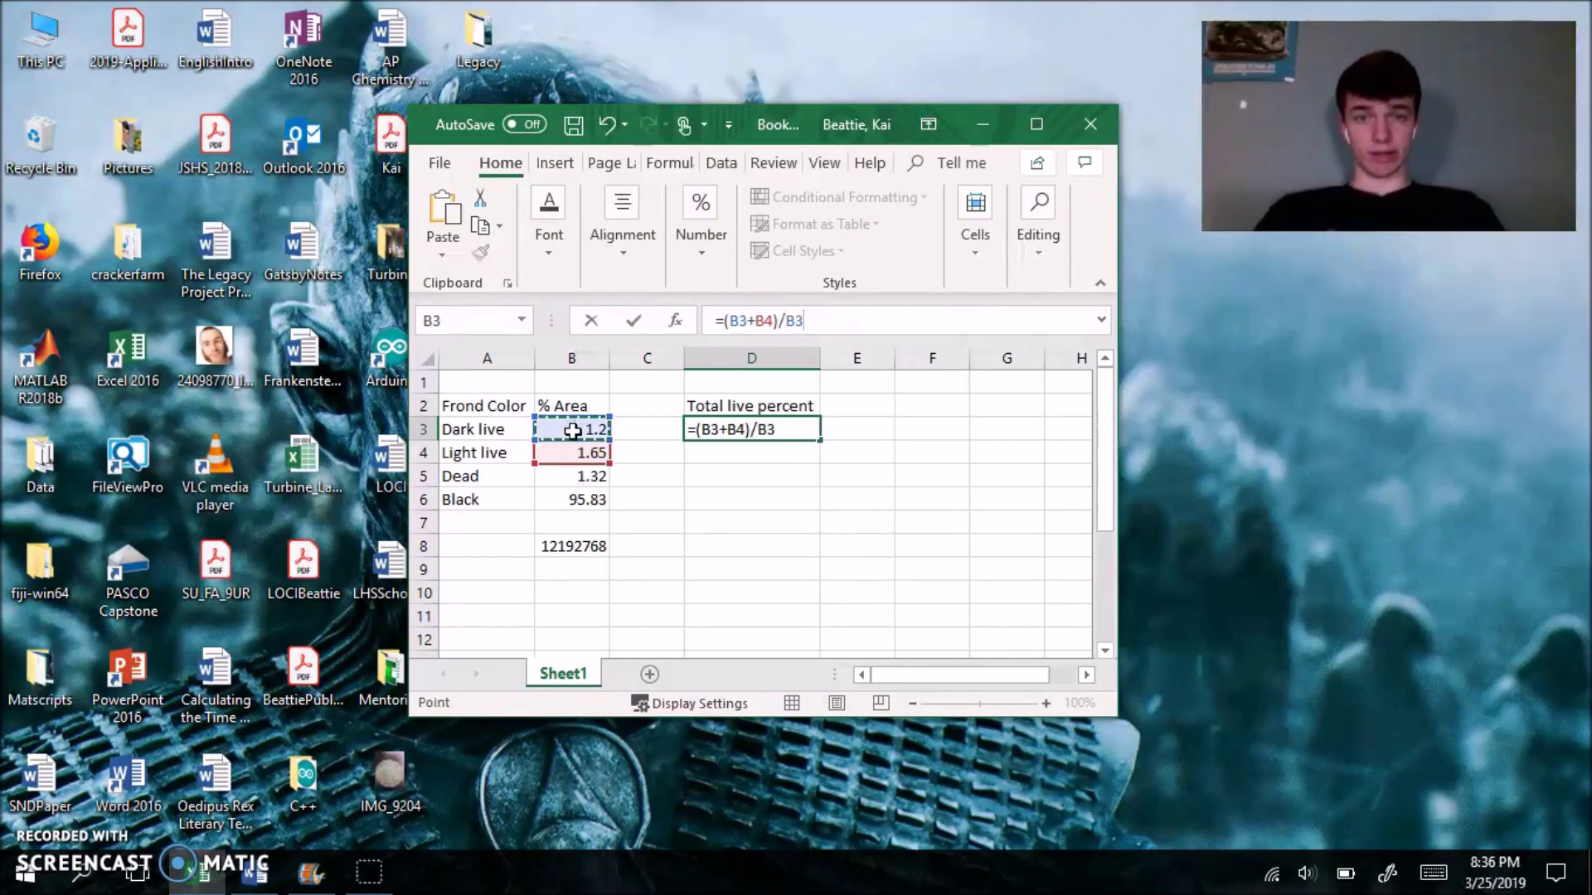
{"action": "key", "text": "BackSpace"}
{"action": "key", "text": "BackSpace"}
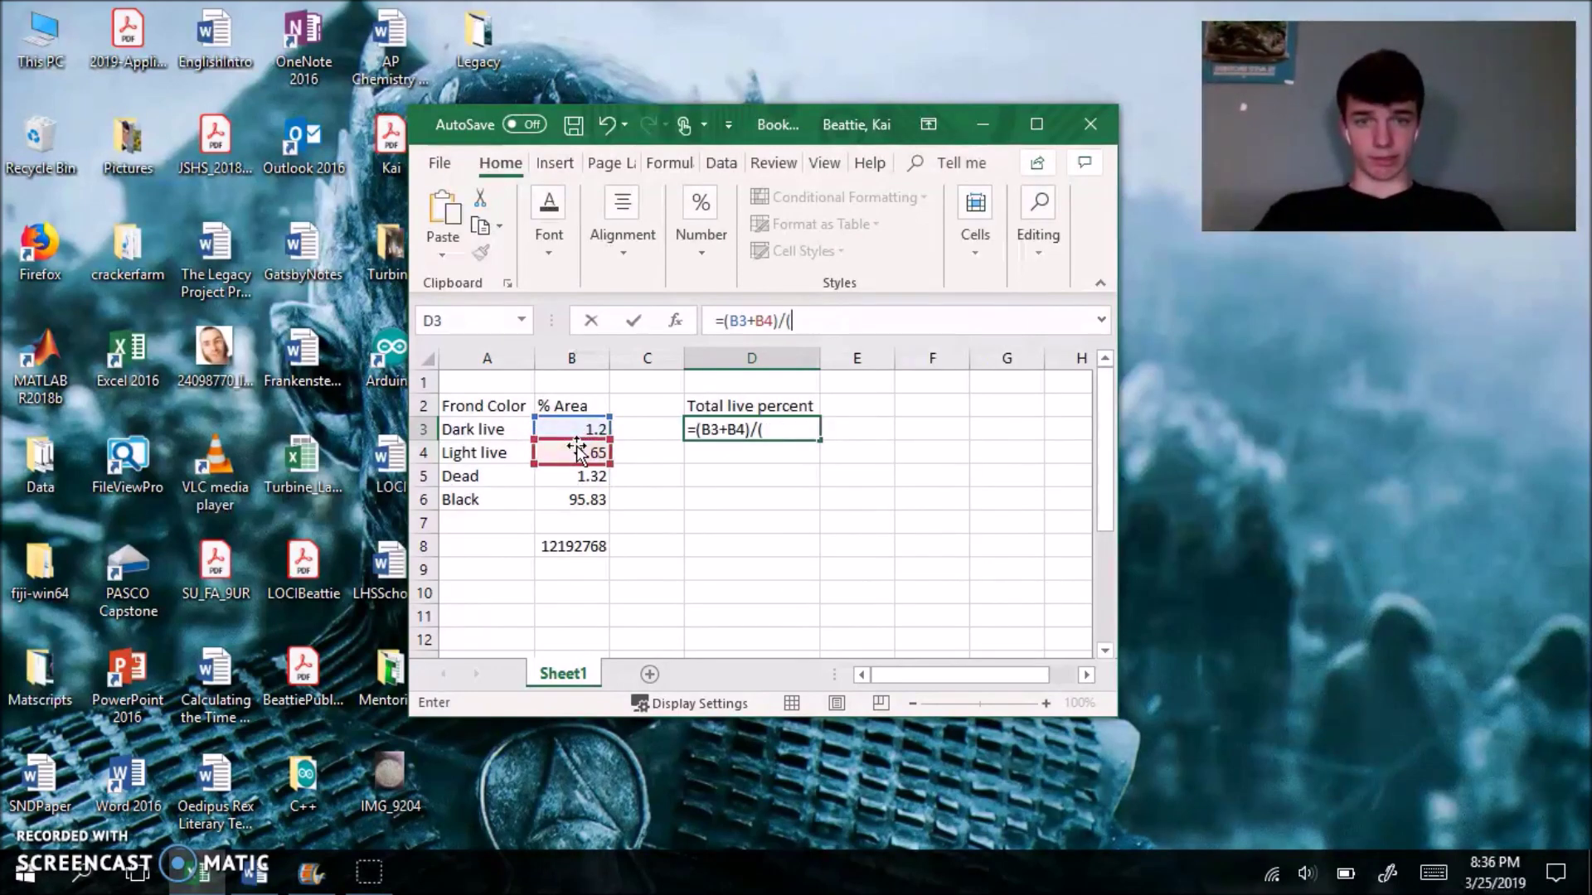
{"action": "type", "text": "("}
{"action": "left_click", "coordinate": [573, 429]}
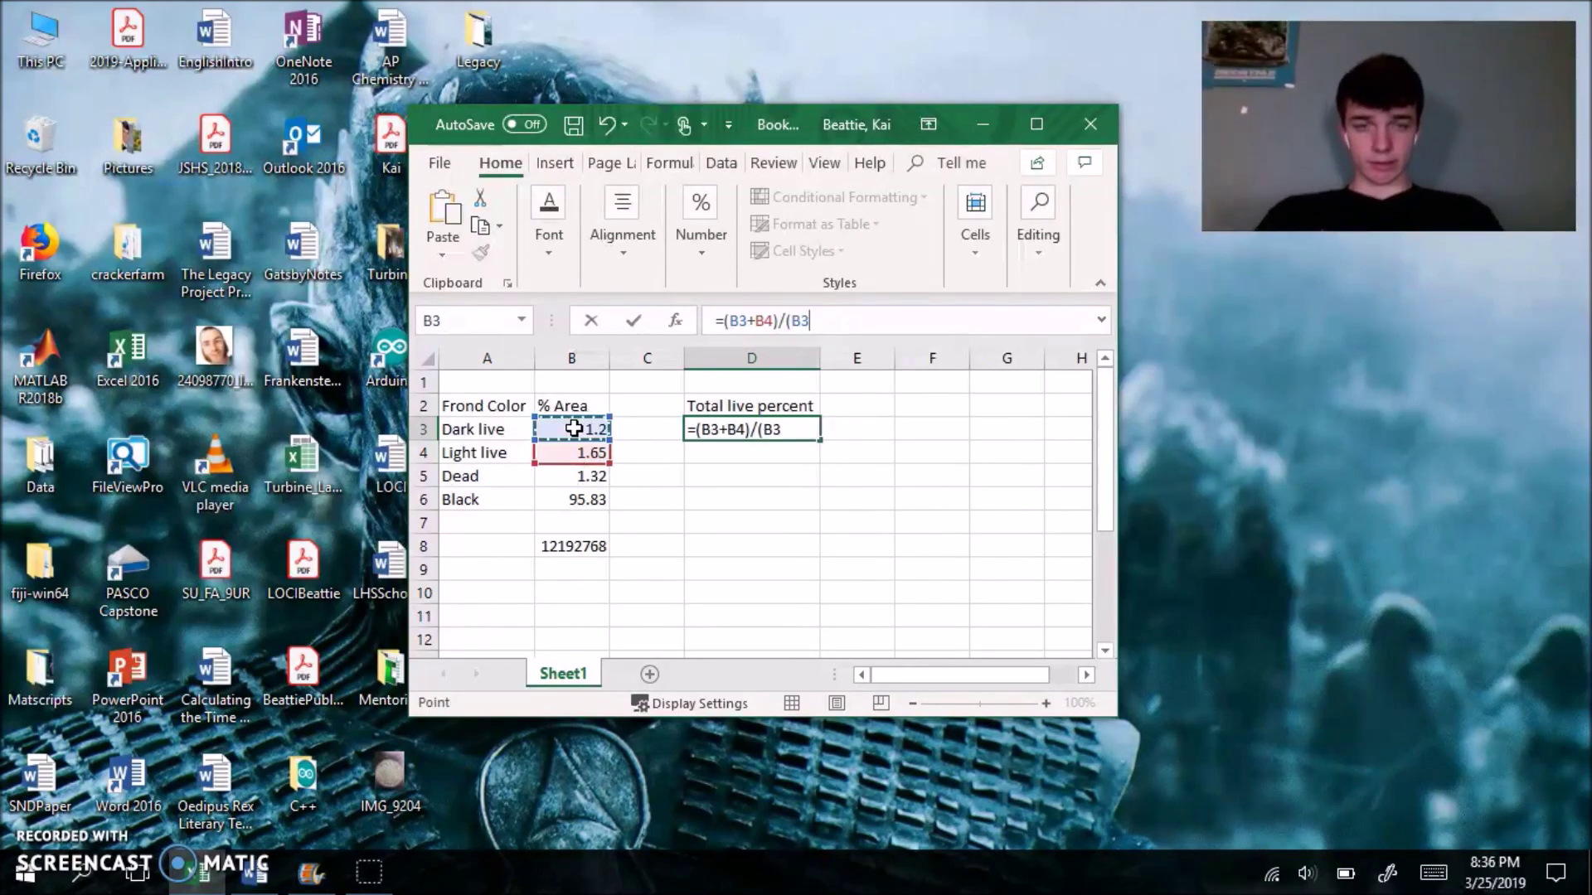
{"action": "type", "text": "+"}
{"action": "left_click", "coordinate": [576, 452]}
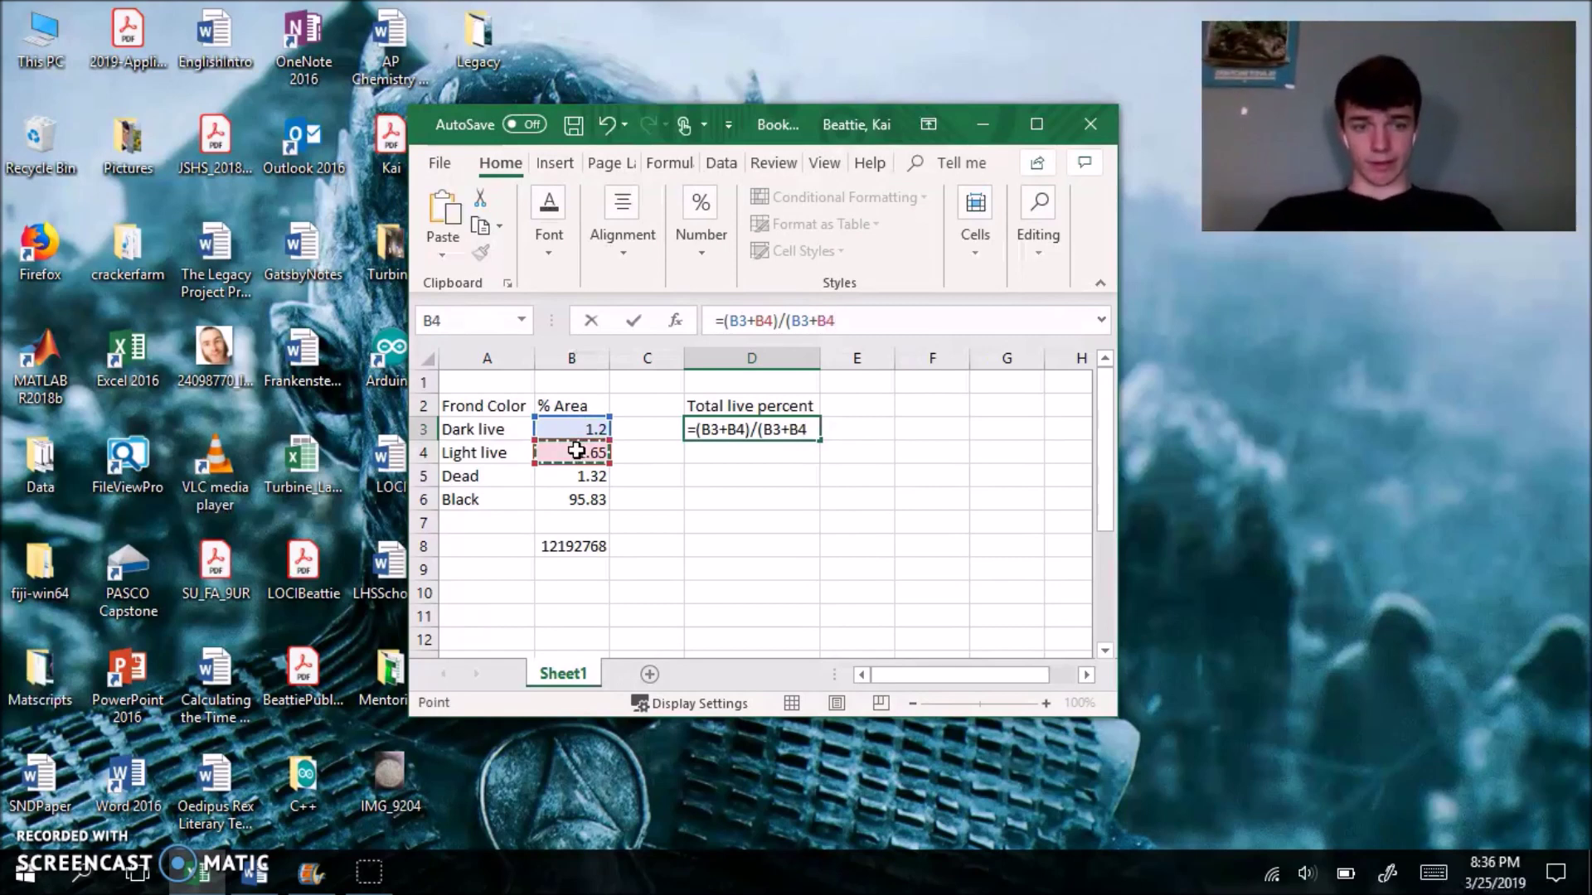
{"action": "type", "text": "+"}
{"action": "left_click", "coordinate": [576, 475]}
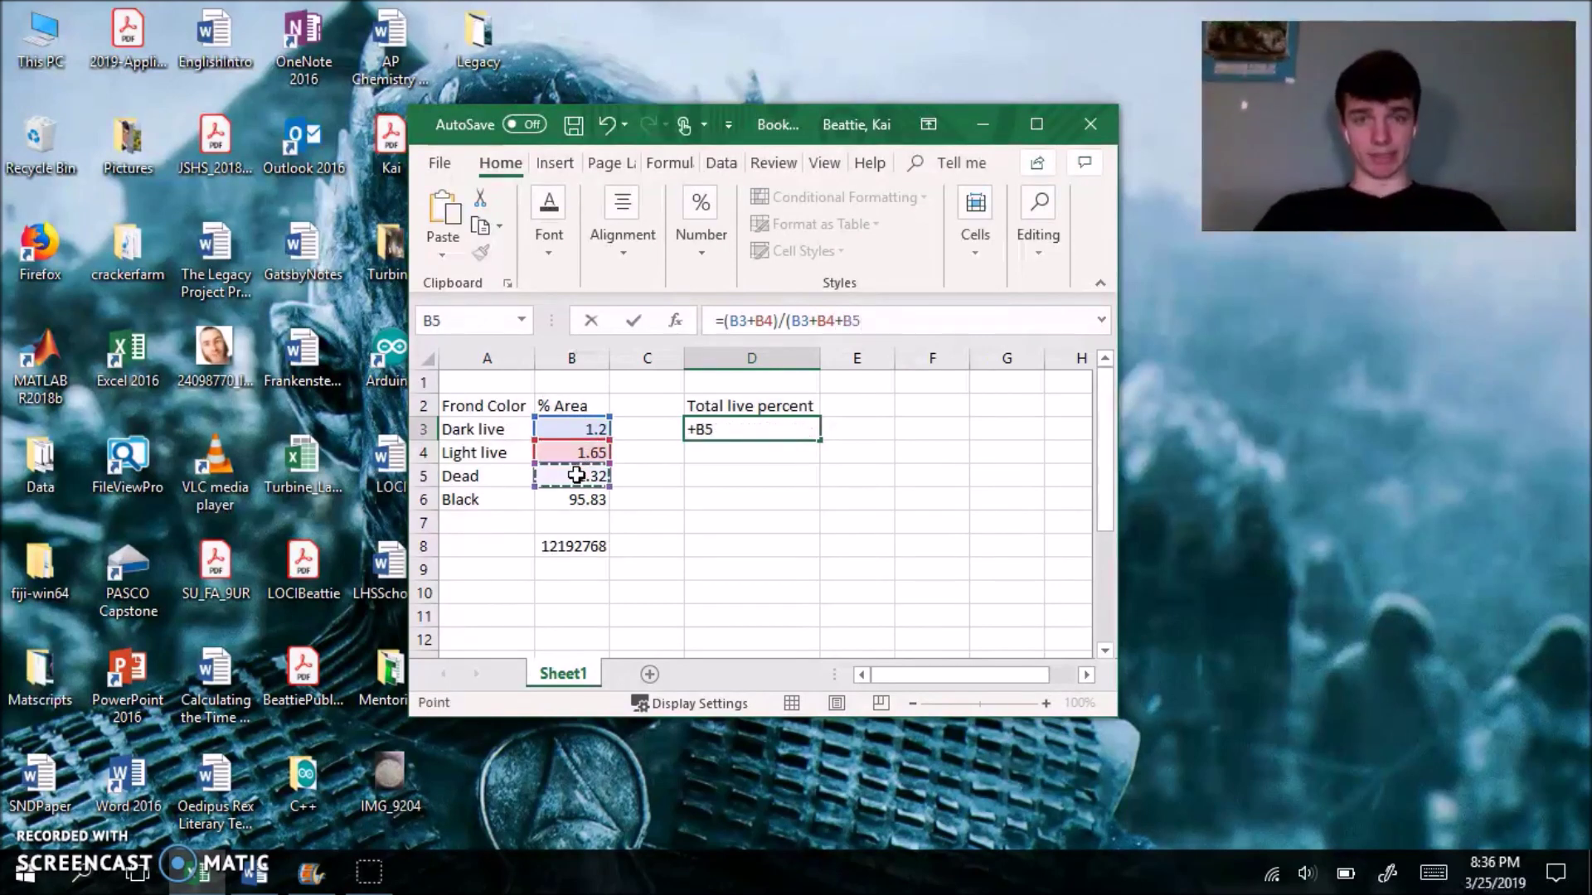
{"action": "type", "text": ")"}
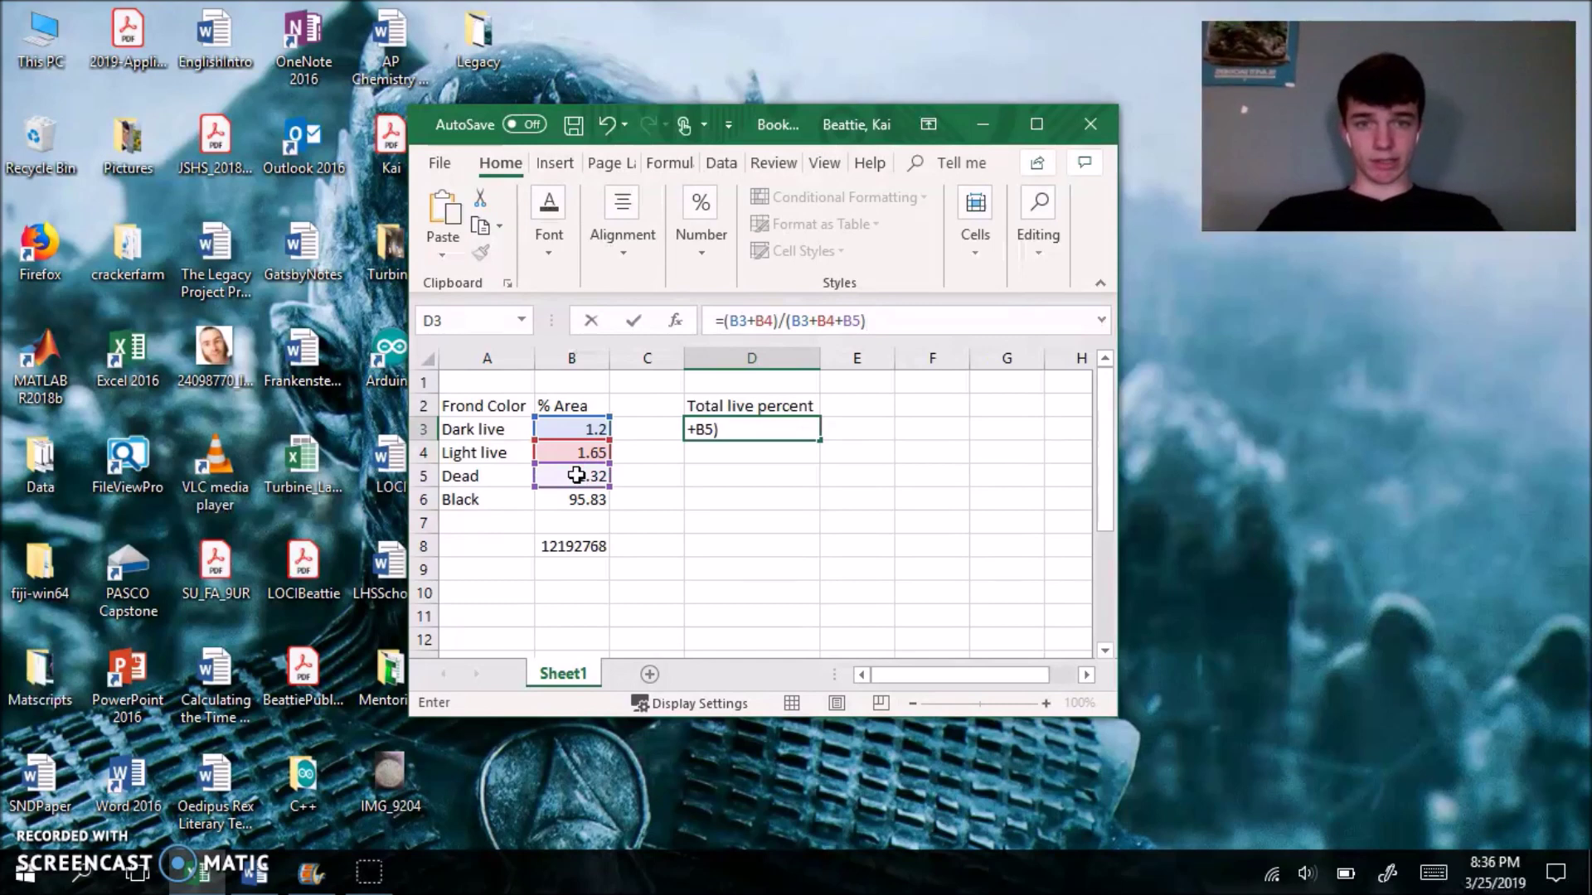
{"action": "type", "text": "*100"}
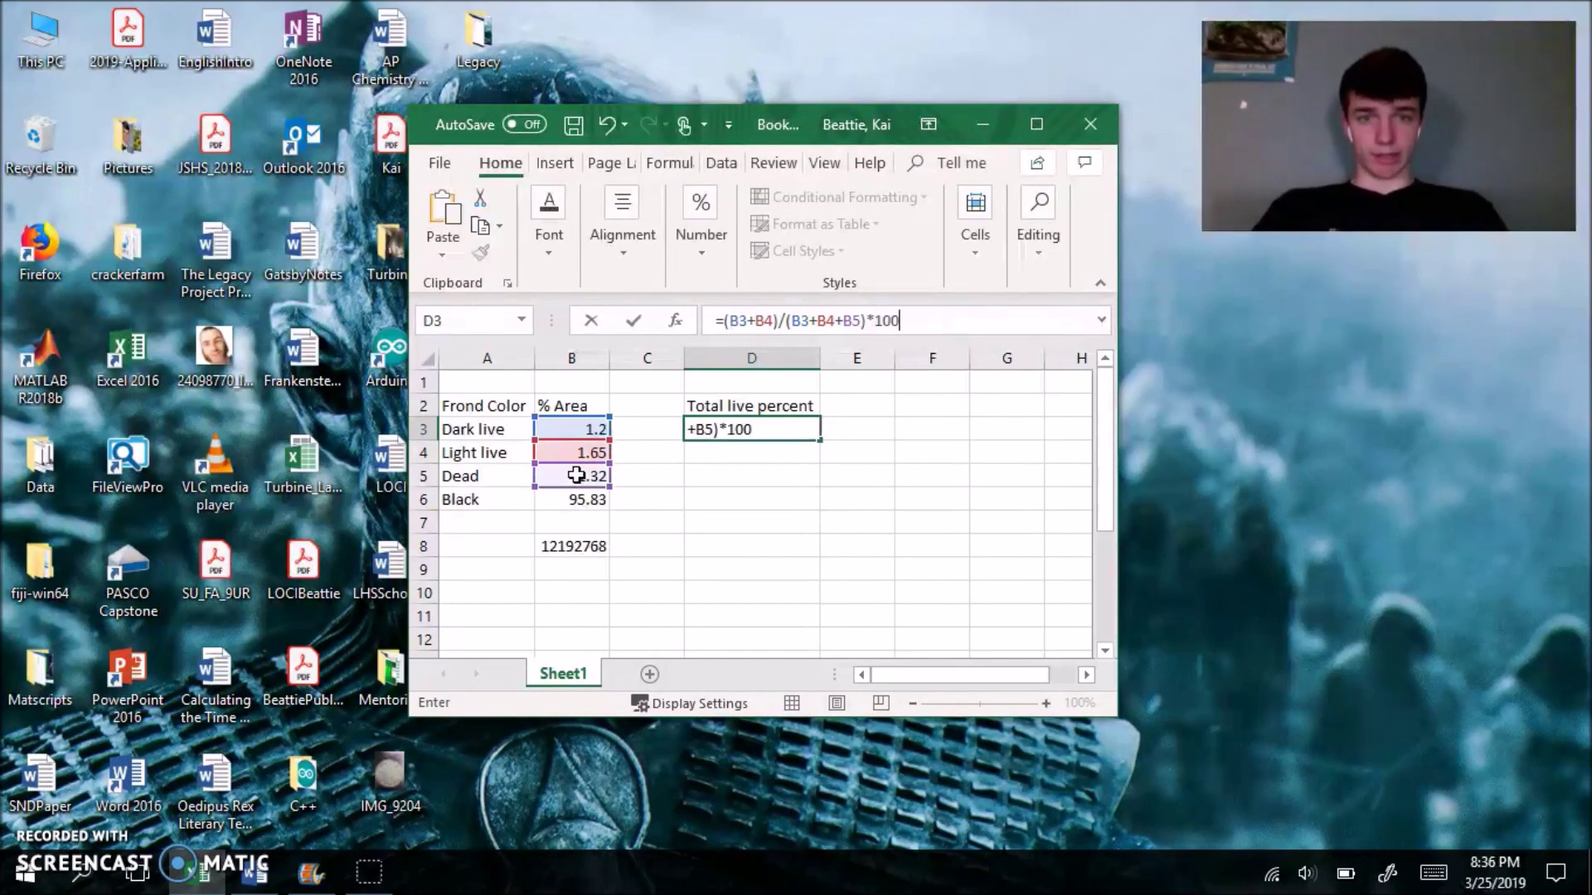
{"action": "key", "text": "Return"}
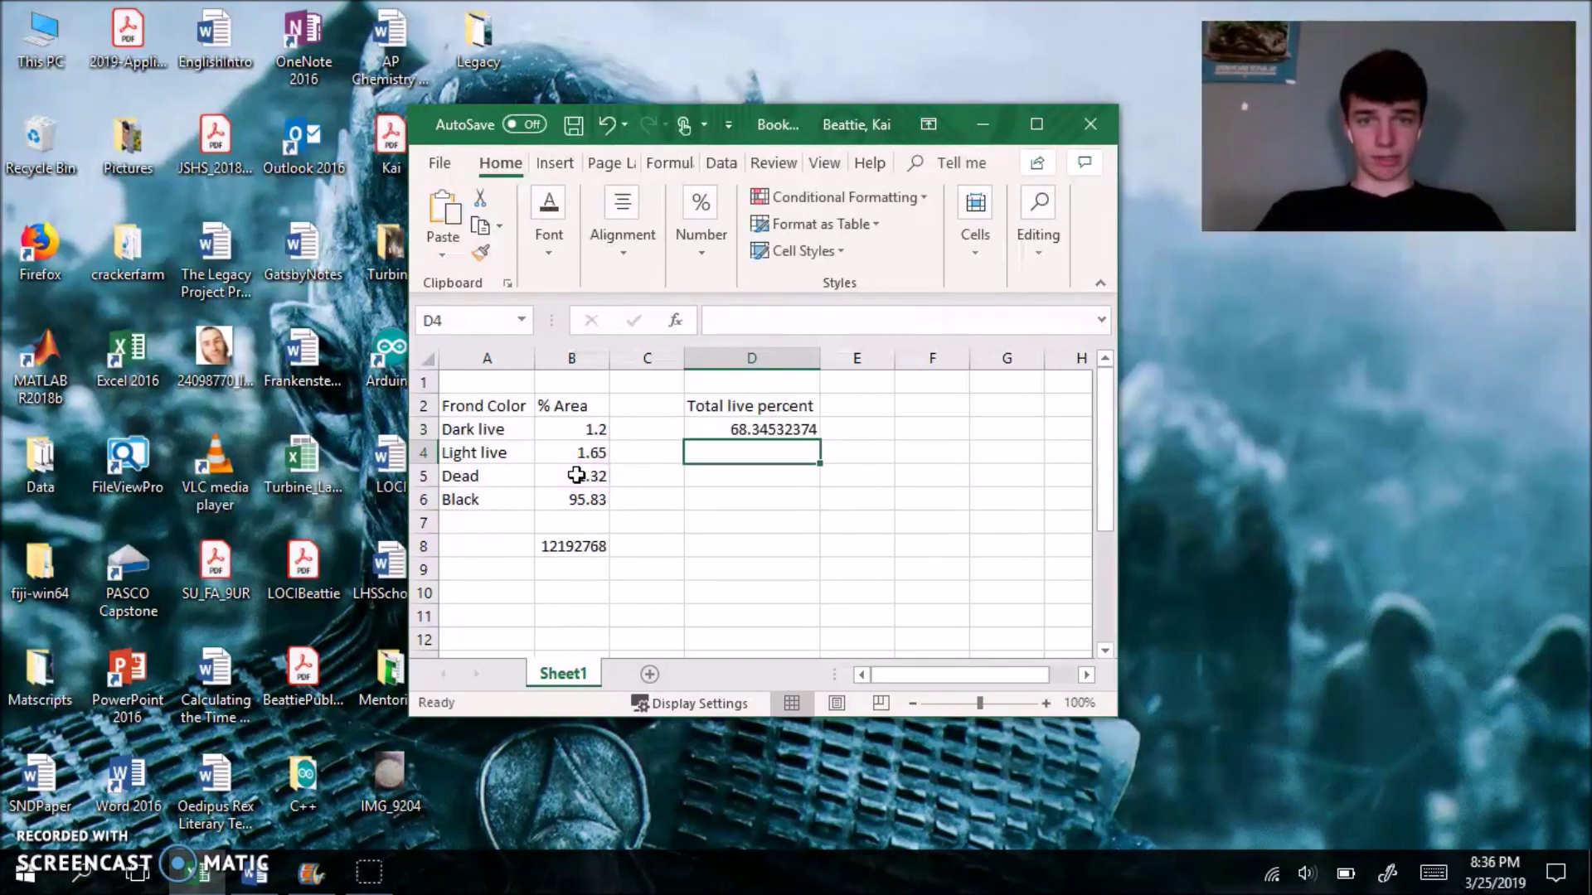
Step: Widen column E to make room for the next heading
{"action": "left_click", "coordinate": [736, 432]}
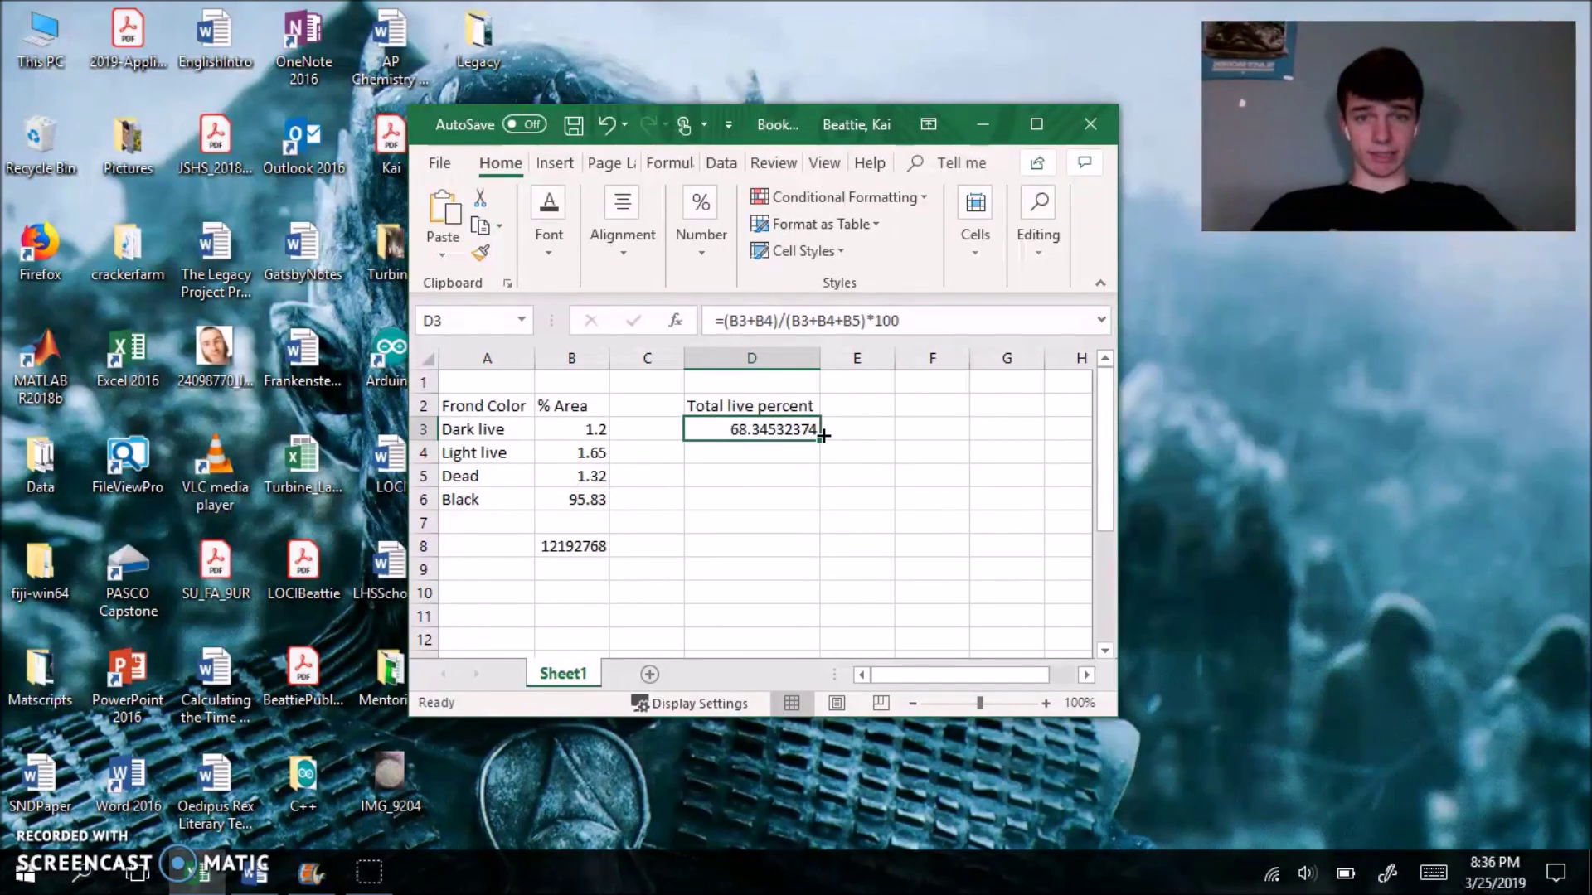
{"action": "left_click_drag", "start_coordinate": [895, 359], "coordinate": [977, 359]}
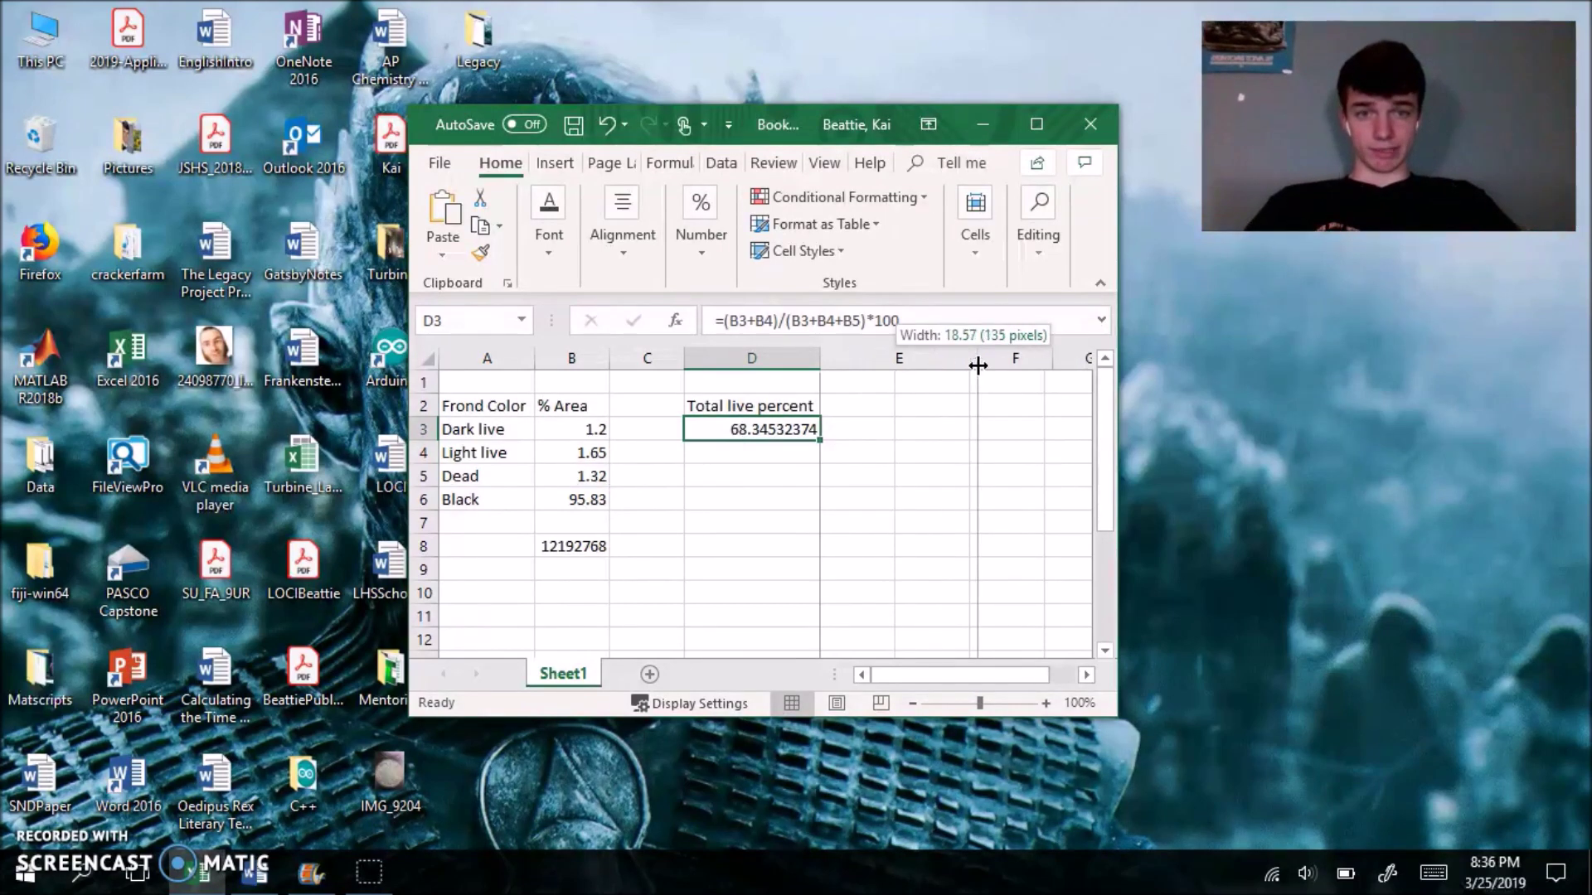
{"action": "left_click", "coordinate": [879, 401]}
Step: Head E2 'Total dead percent' and compute E3 as =100-D3, giving 31.65467626
{"action": "type", "text": "Total d"}
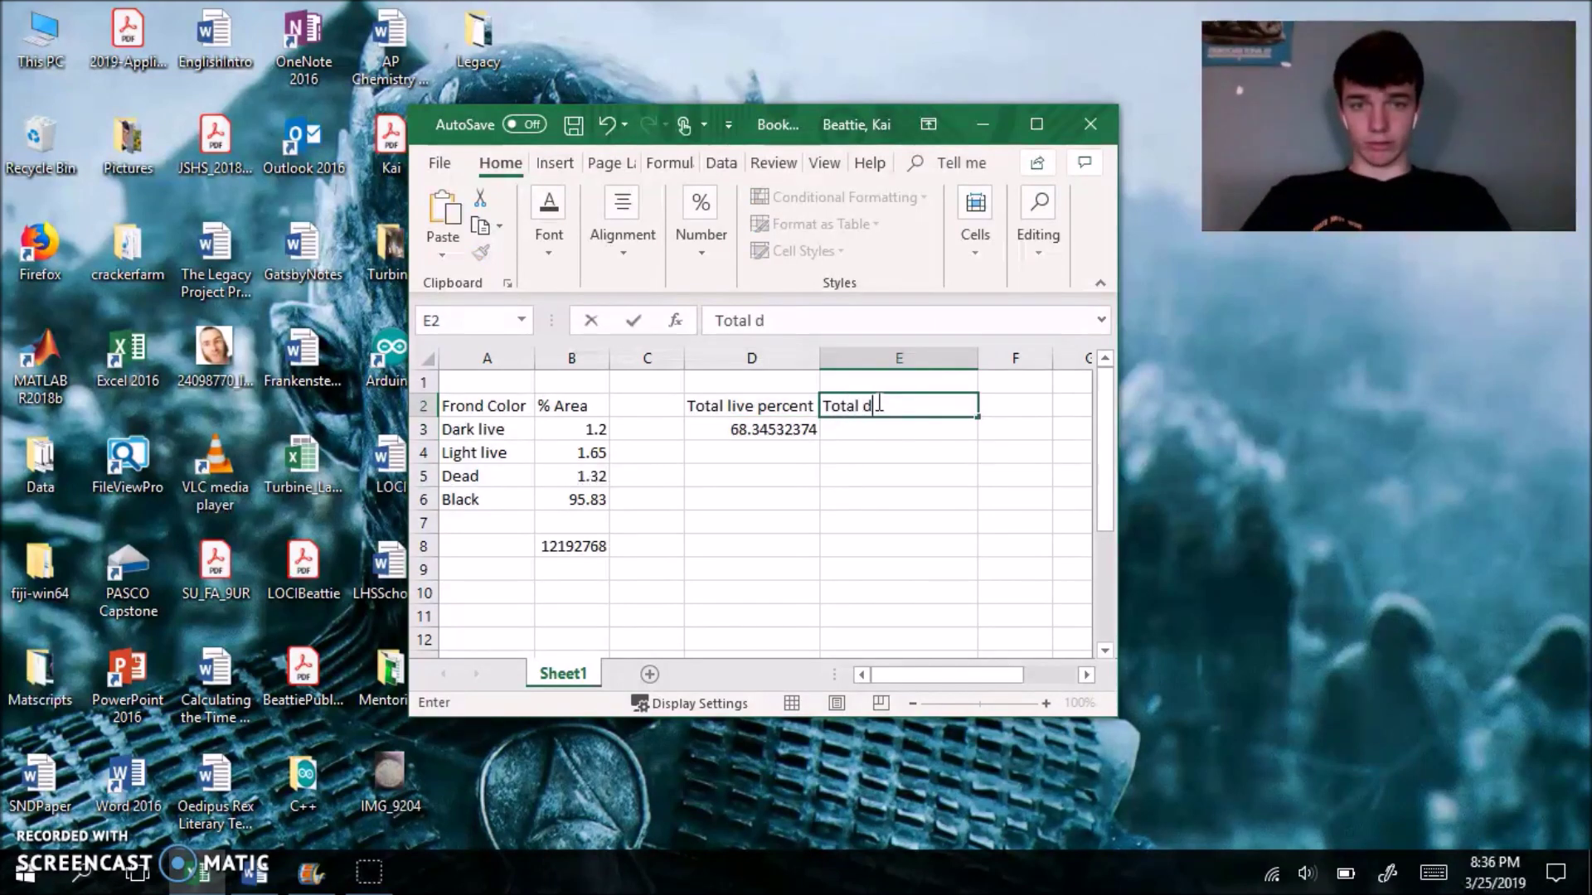
{"action": "type", "text": "ead percent"}
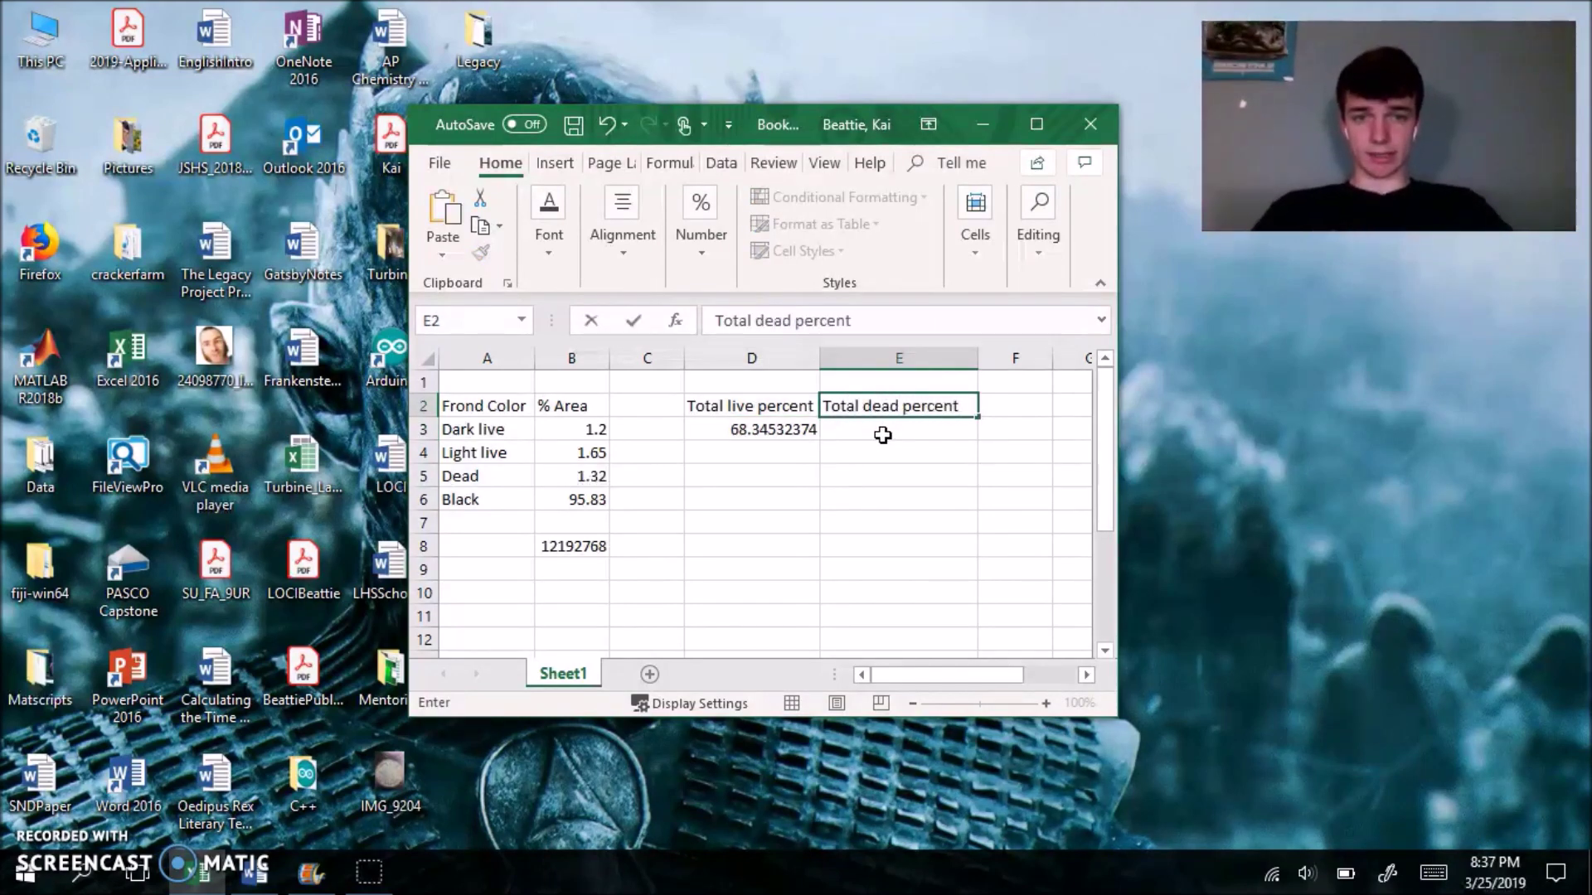
{"action": "left_click", "coordinate": [882, 435]}
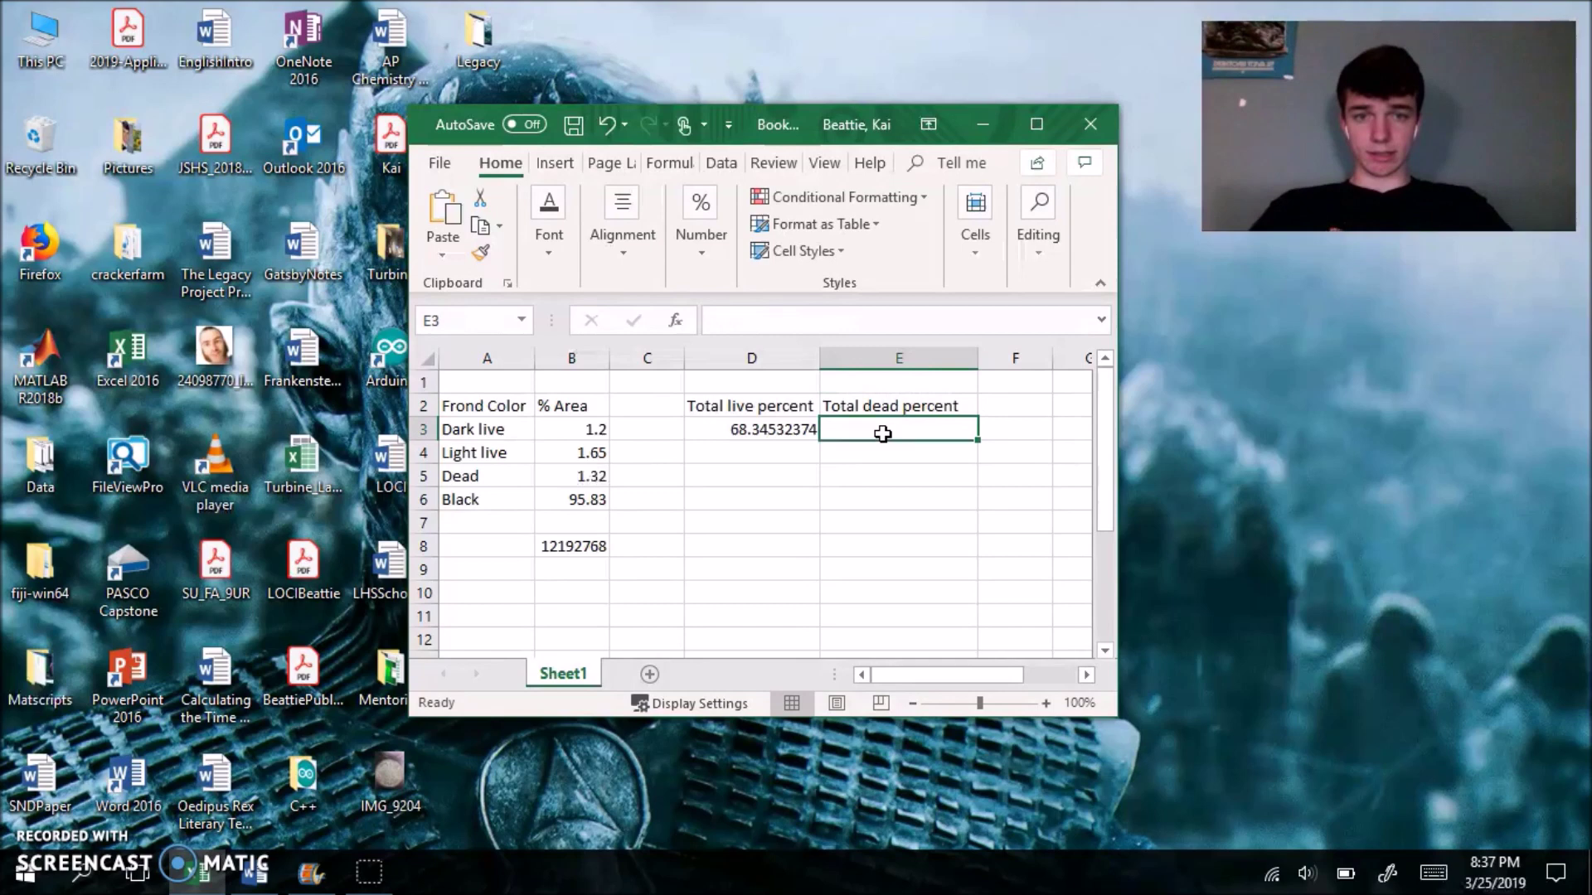
{"action": "left_click", "coordinate": [793, 328]}
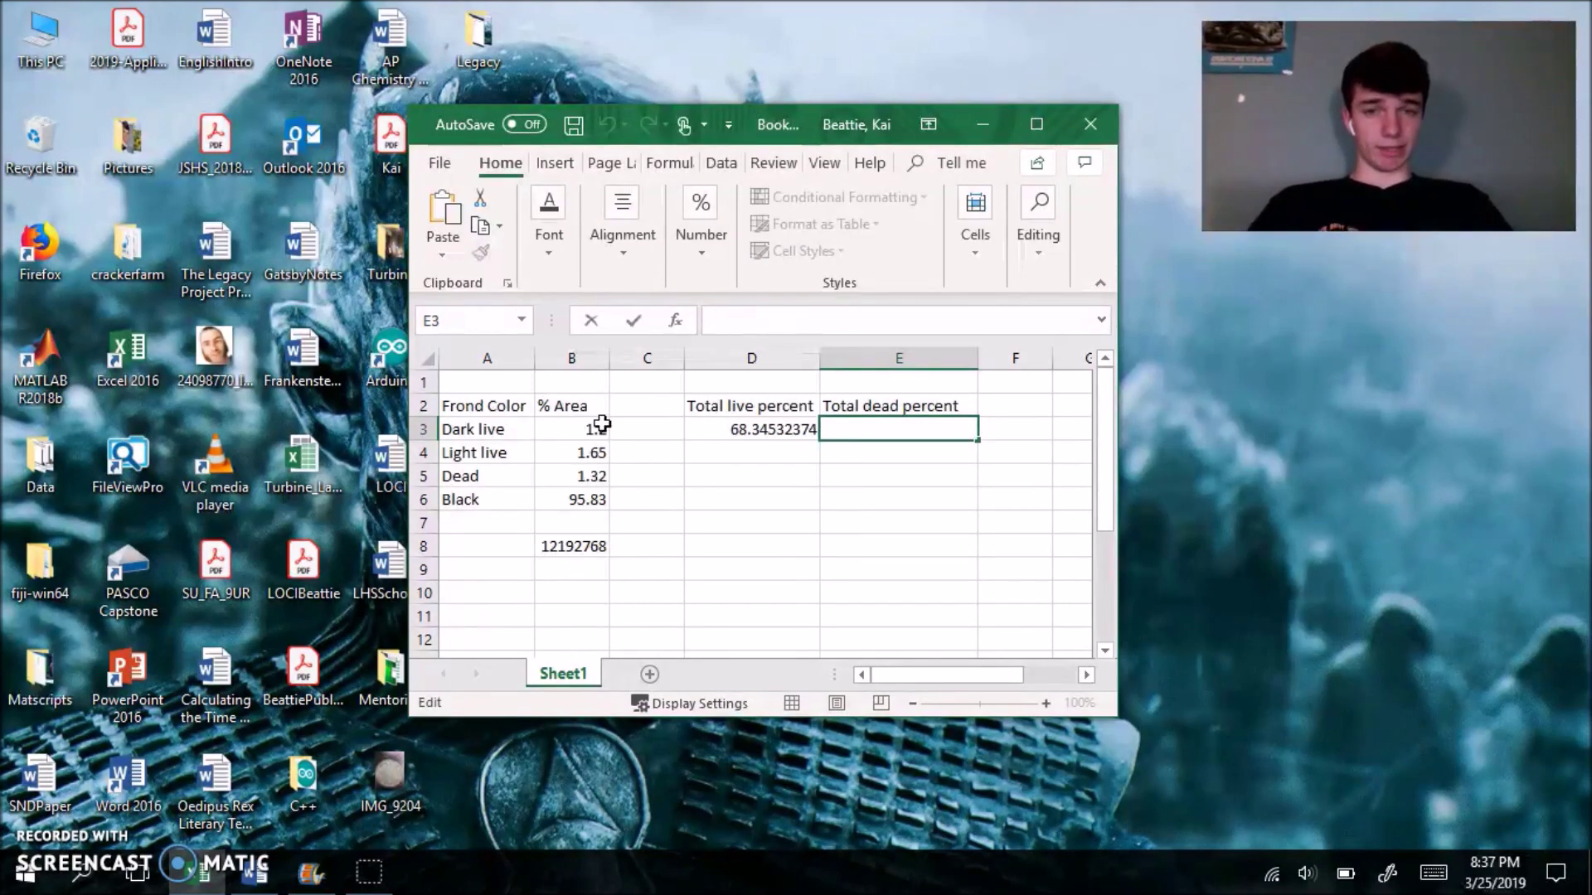
{"action": "type", "text": "="}
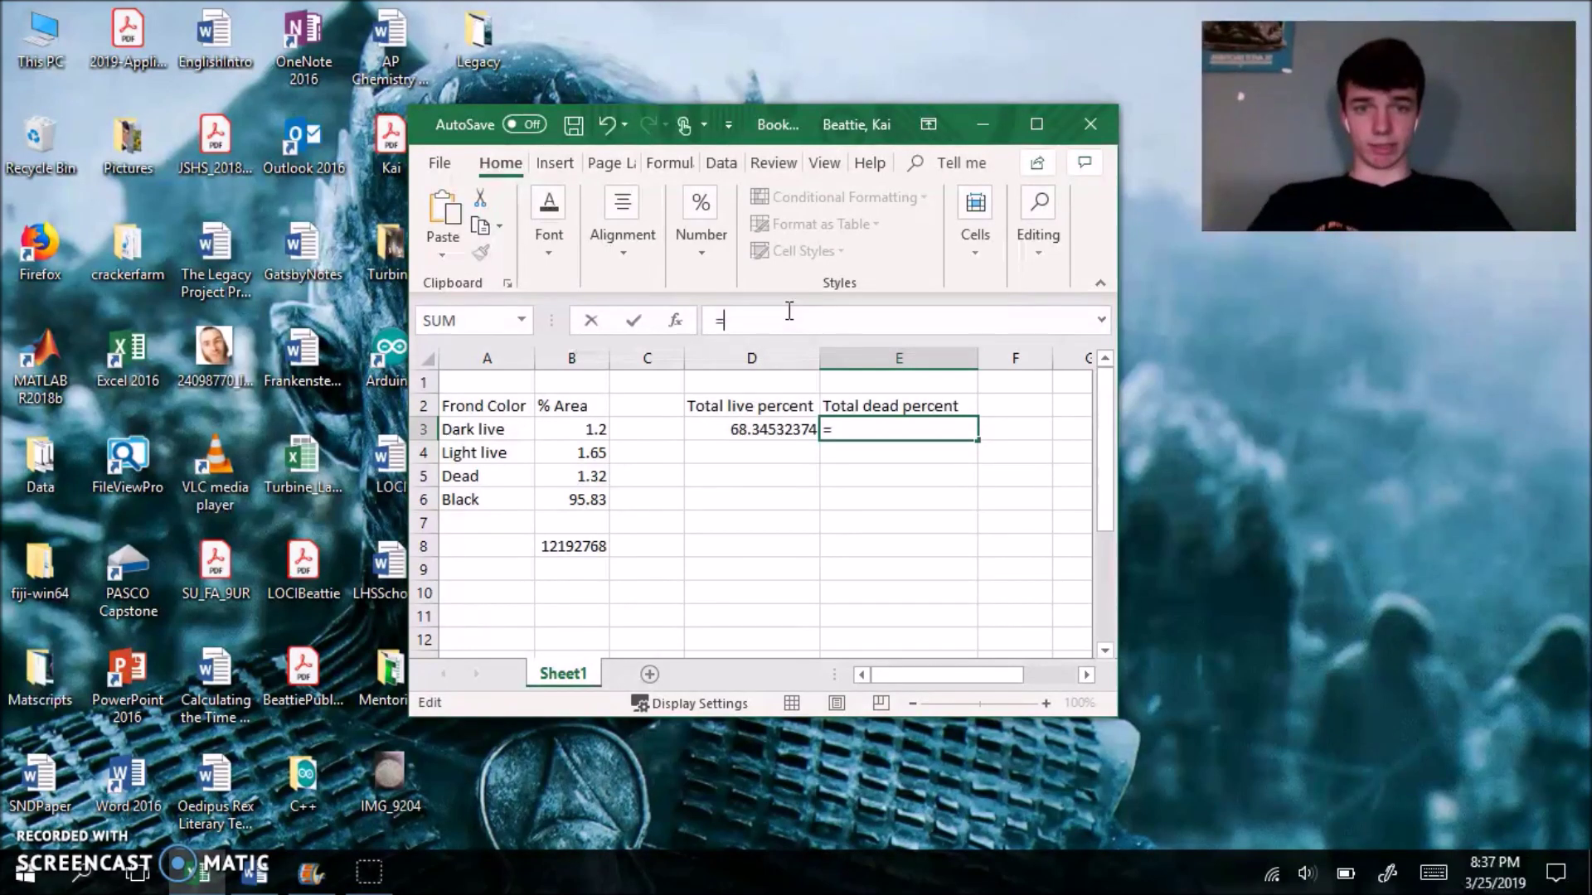
{"action": "type", "text": "100-"}
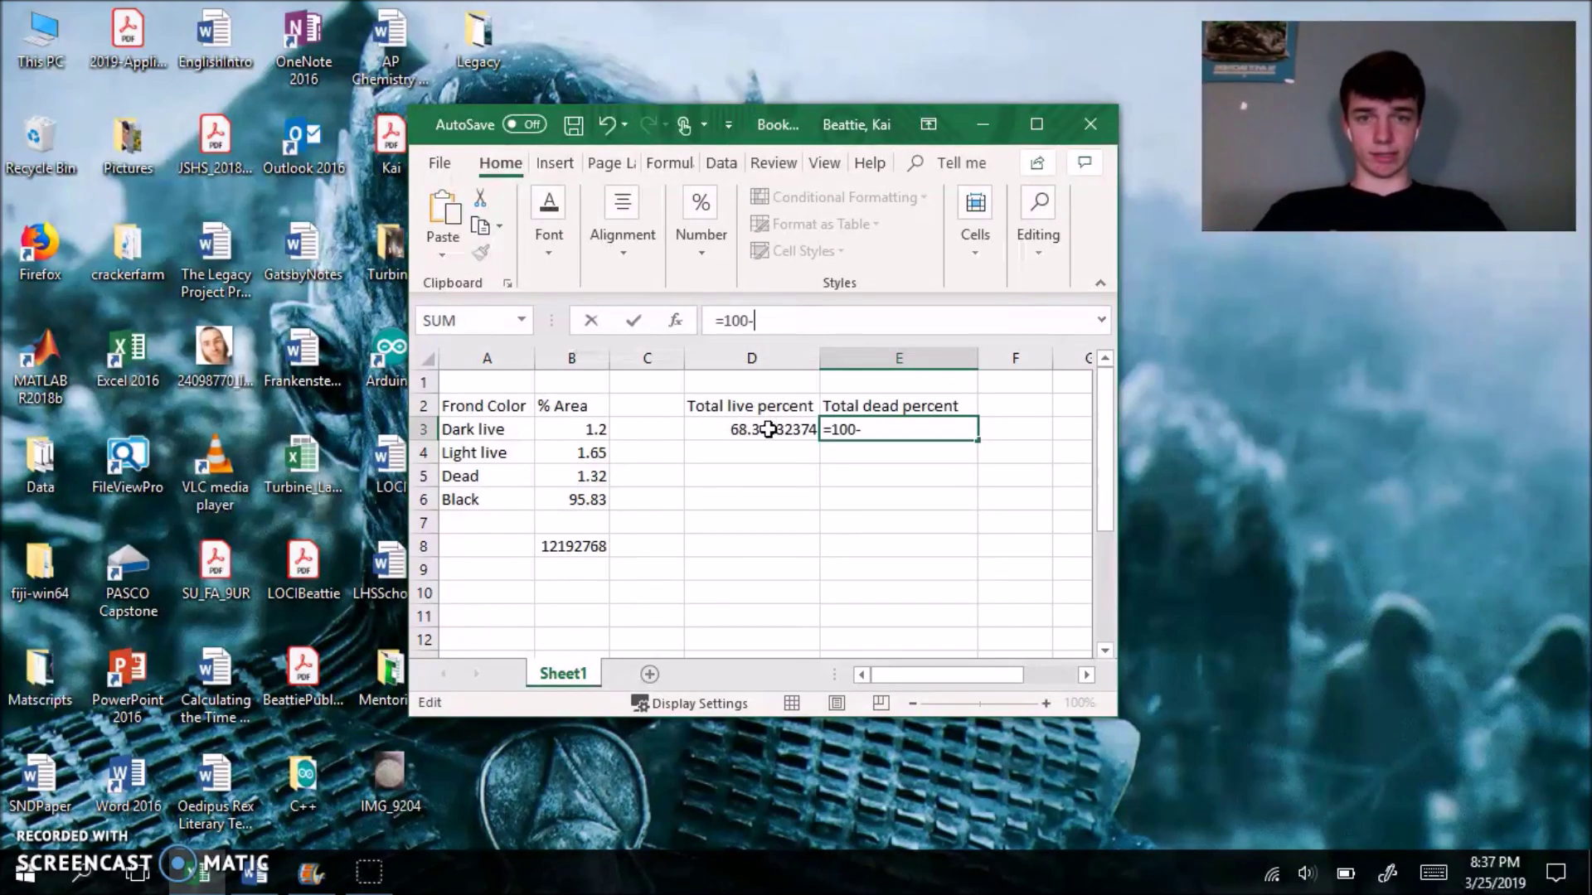
{"action": "left_click", "coordinate": [771, 429]}
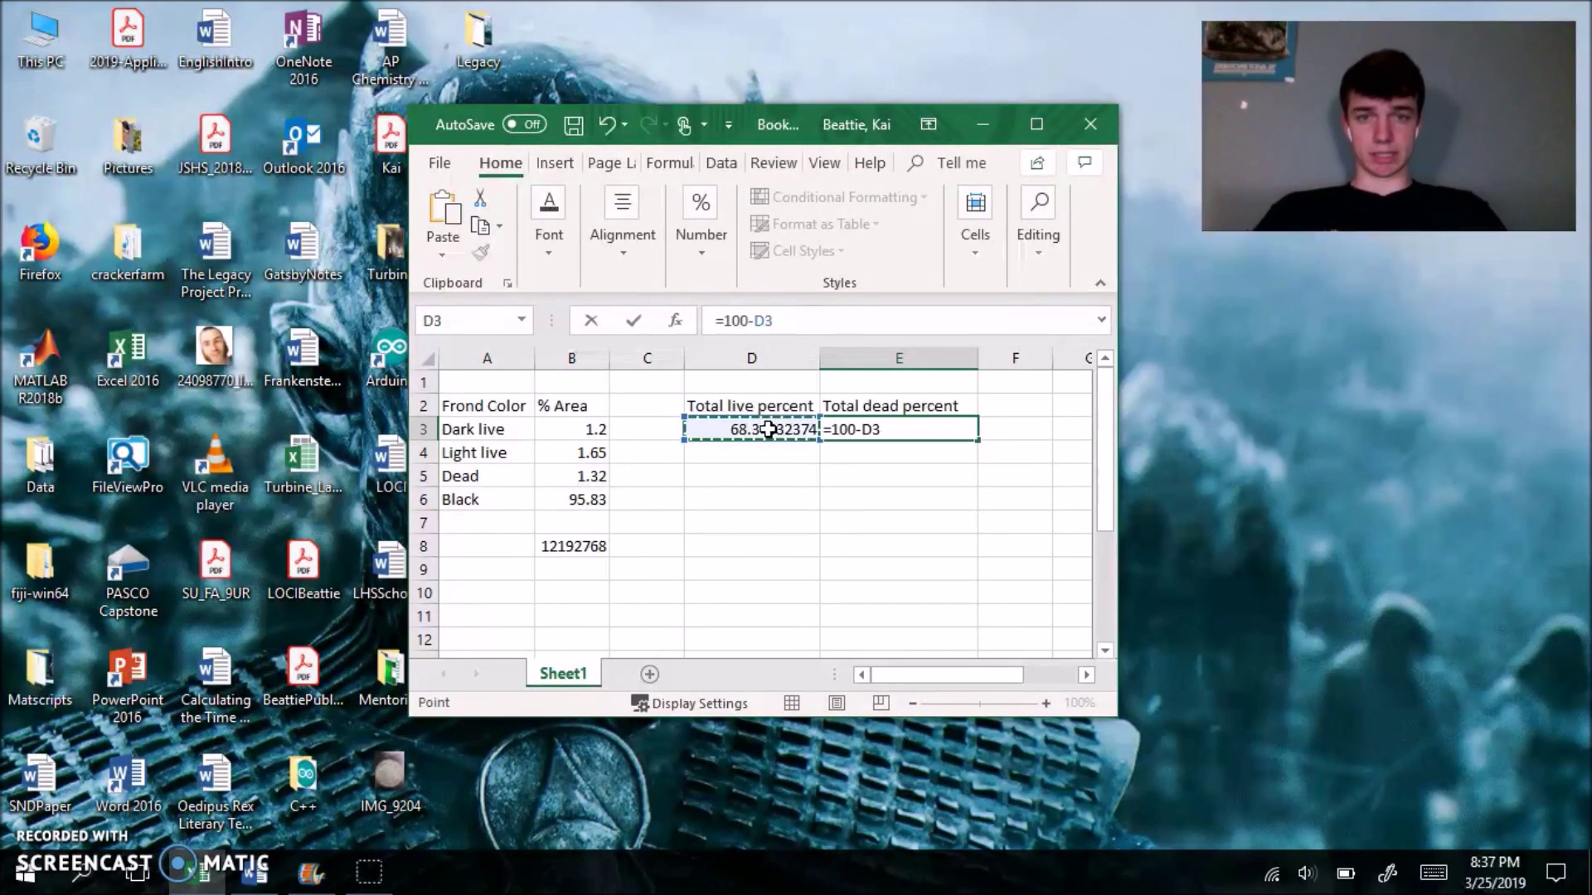
{"action": "key", "text": "Return"}
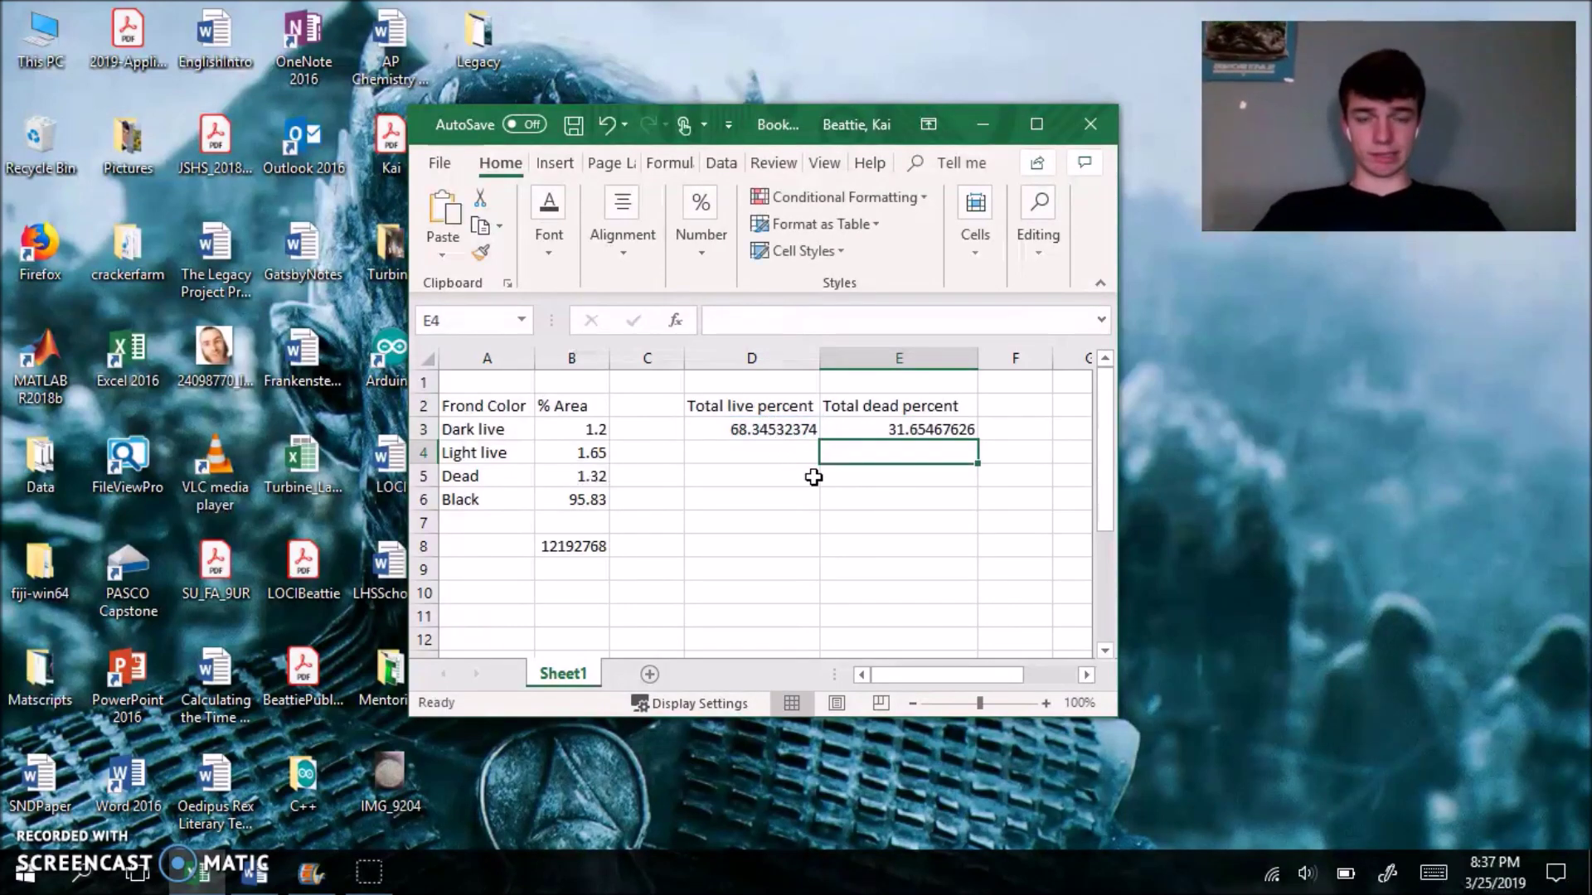
{"action": "left_click", "coordinate": [817, 479]}
{"action": "mouse_move", "coordinate": [902, 669]}
{"action": "left_mouse_down"}
{"action": "mouse_move", "coordinate": [942, 675]}
{"action": "mouse_move", "coordinate": [908, 674]}
{"action": "left_mouse_up"}
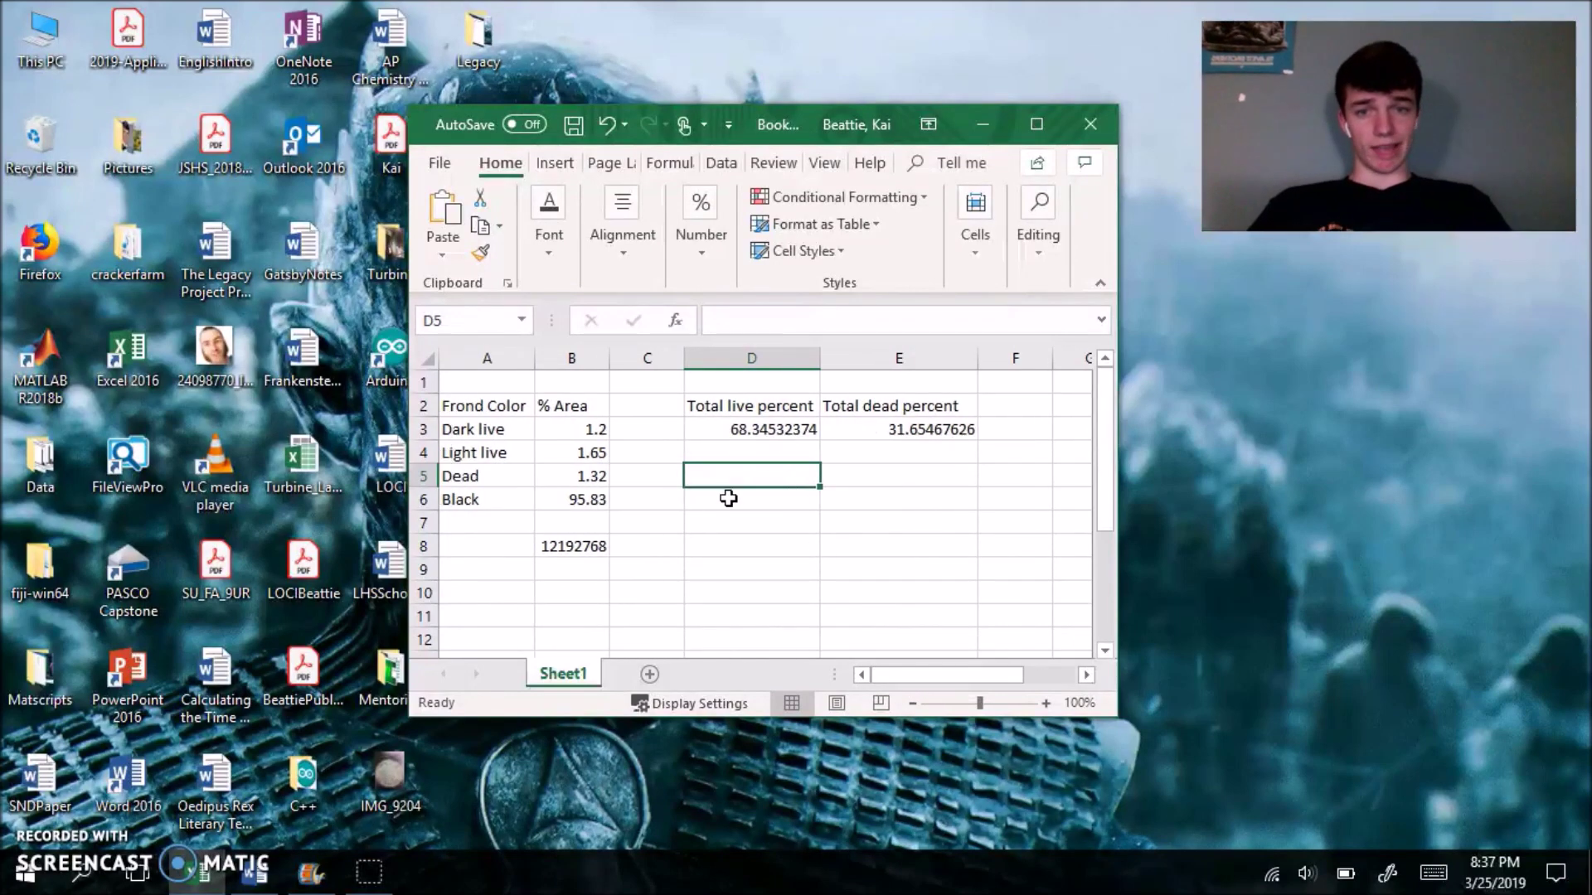
{"action": "left_click", "coordinate": [792, 454]}
Step: Label D4 'Pixel live' and compute D5 as =D3*B8 (833318676.3)
{"action": "type", "text": "Pixel live"}
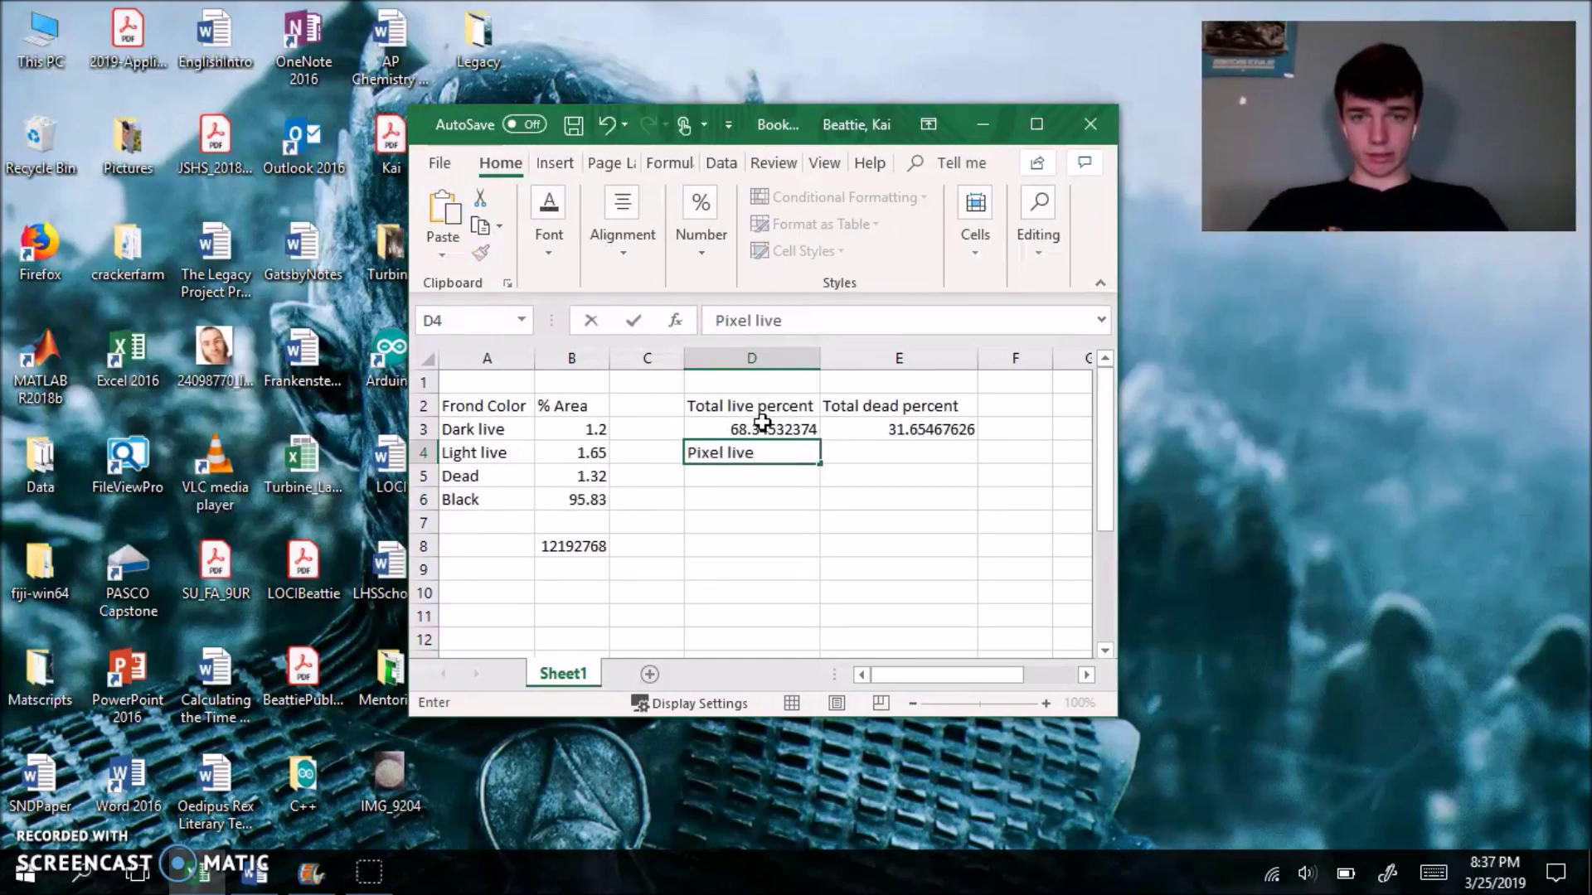
{"action": "key", "text": "Return"}
{"action": "left_click", "coordinate": [735, 325]}
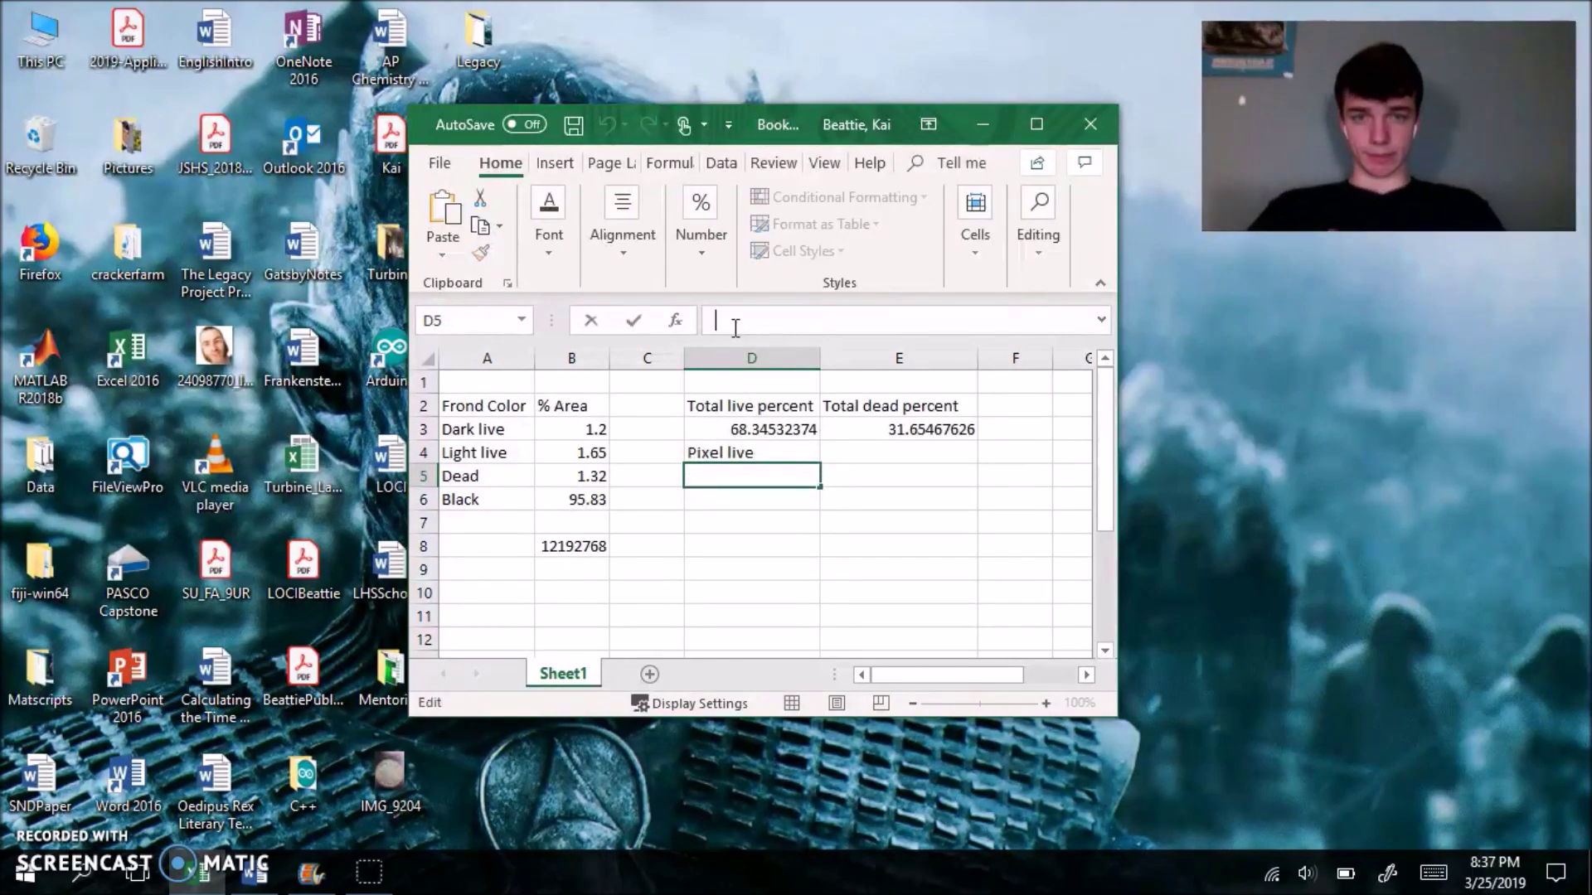
{"action": "type", "text": "="}
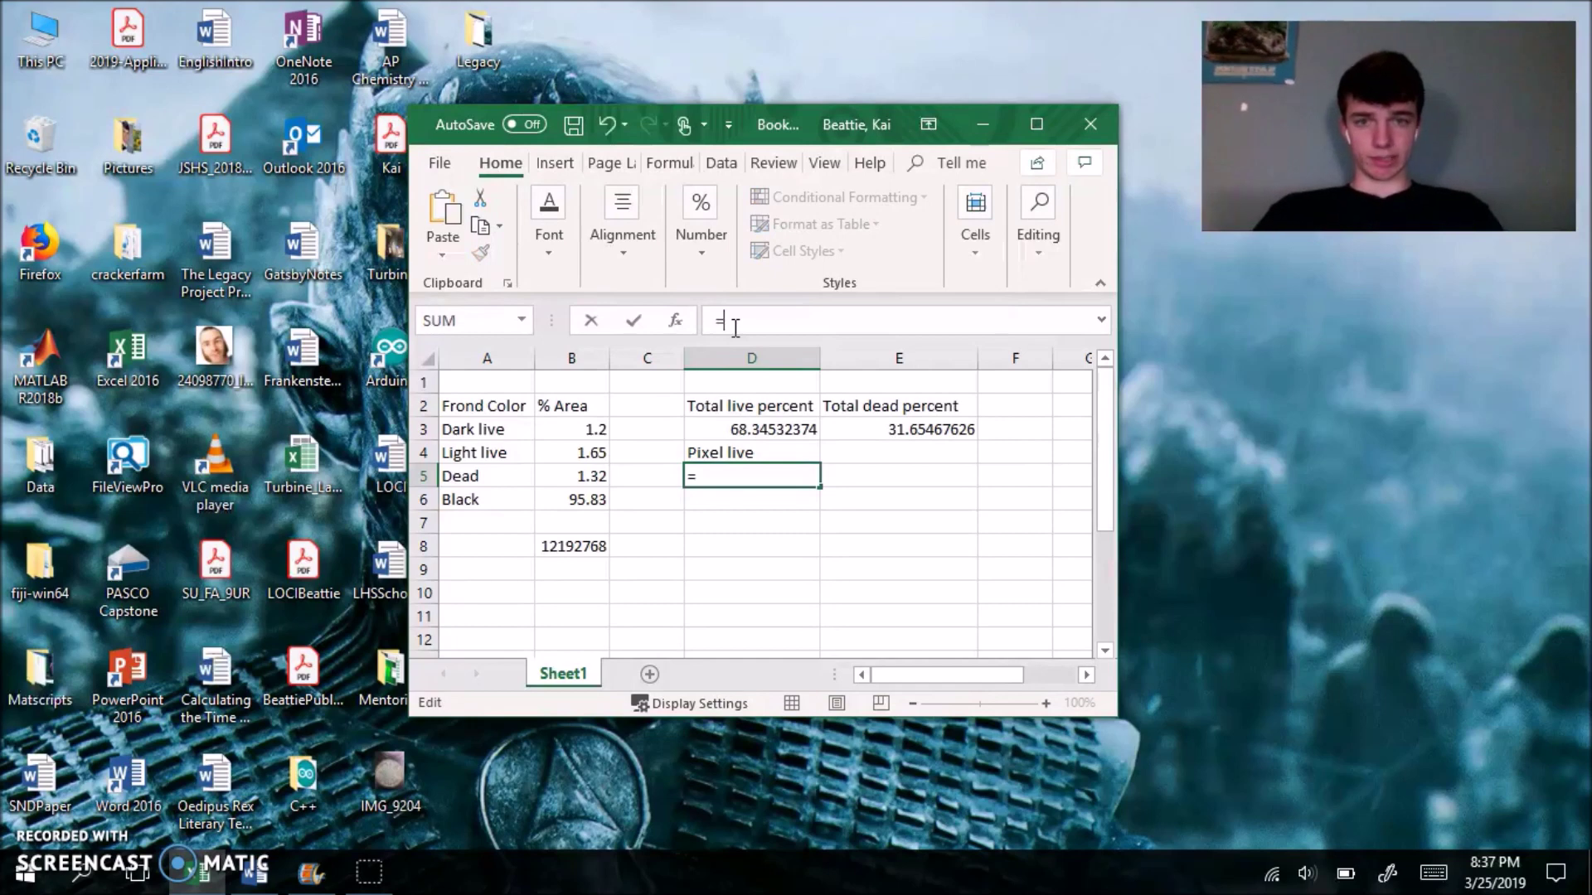
{"action": "left_click", "coordinate": [744, 429]}
{"action": "type", "text": "*"}
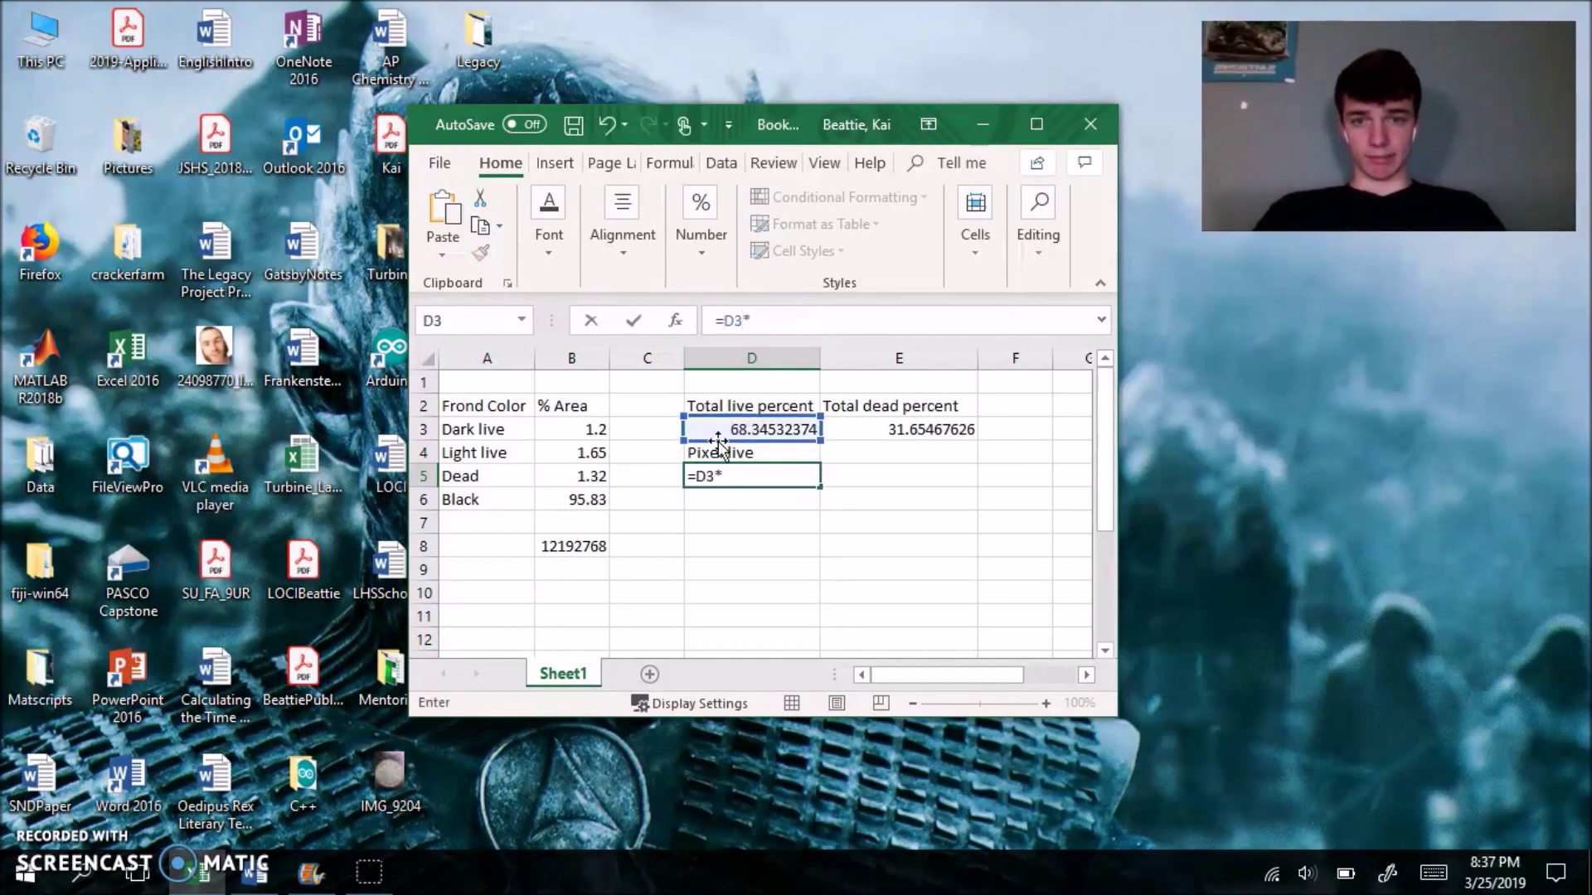
{"action": "left_click", "coordinate": [600, 547]}
{"action": "key", "text": "Return"}
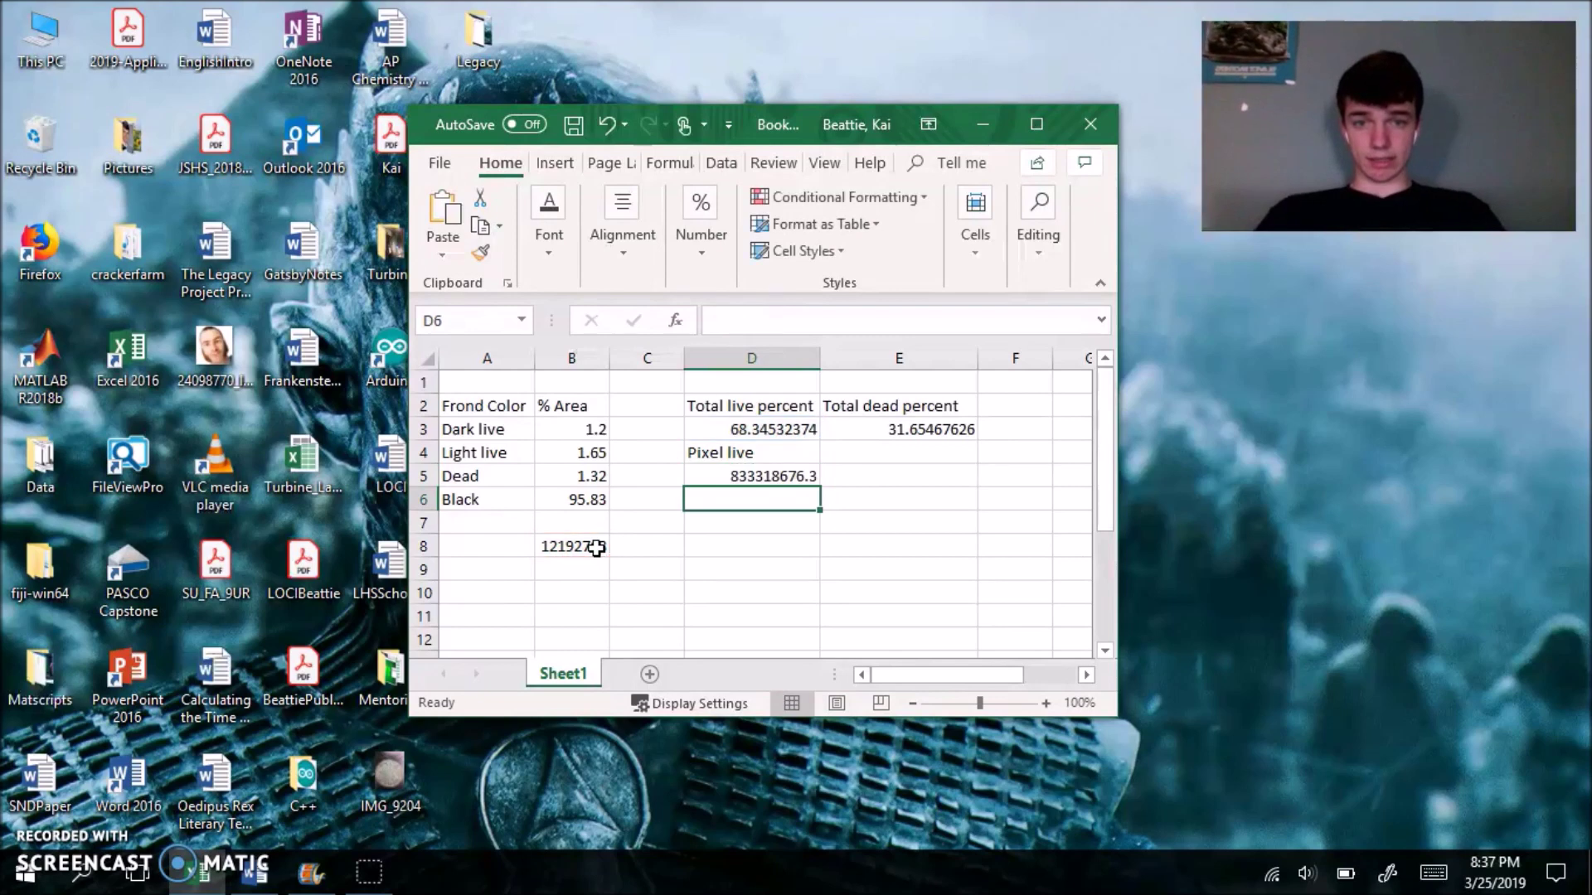
Step: Label E4 'Pixel dead' and compute E5 as =E3*B8 (385958123.7)
{"action": "left_click", "coordinate": [873, 455]}
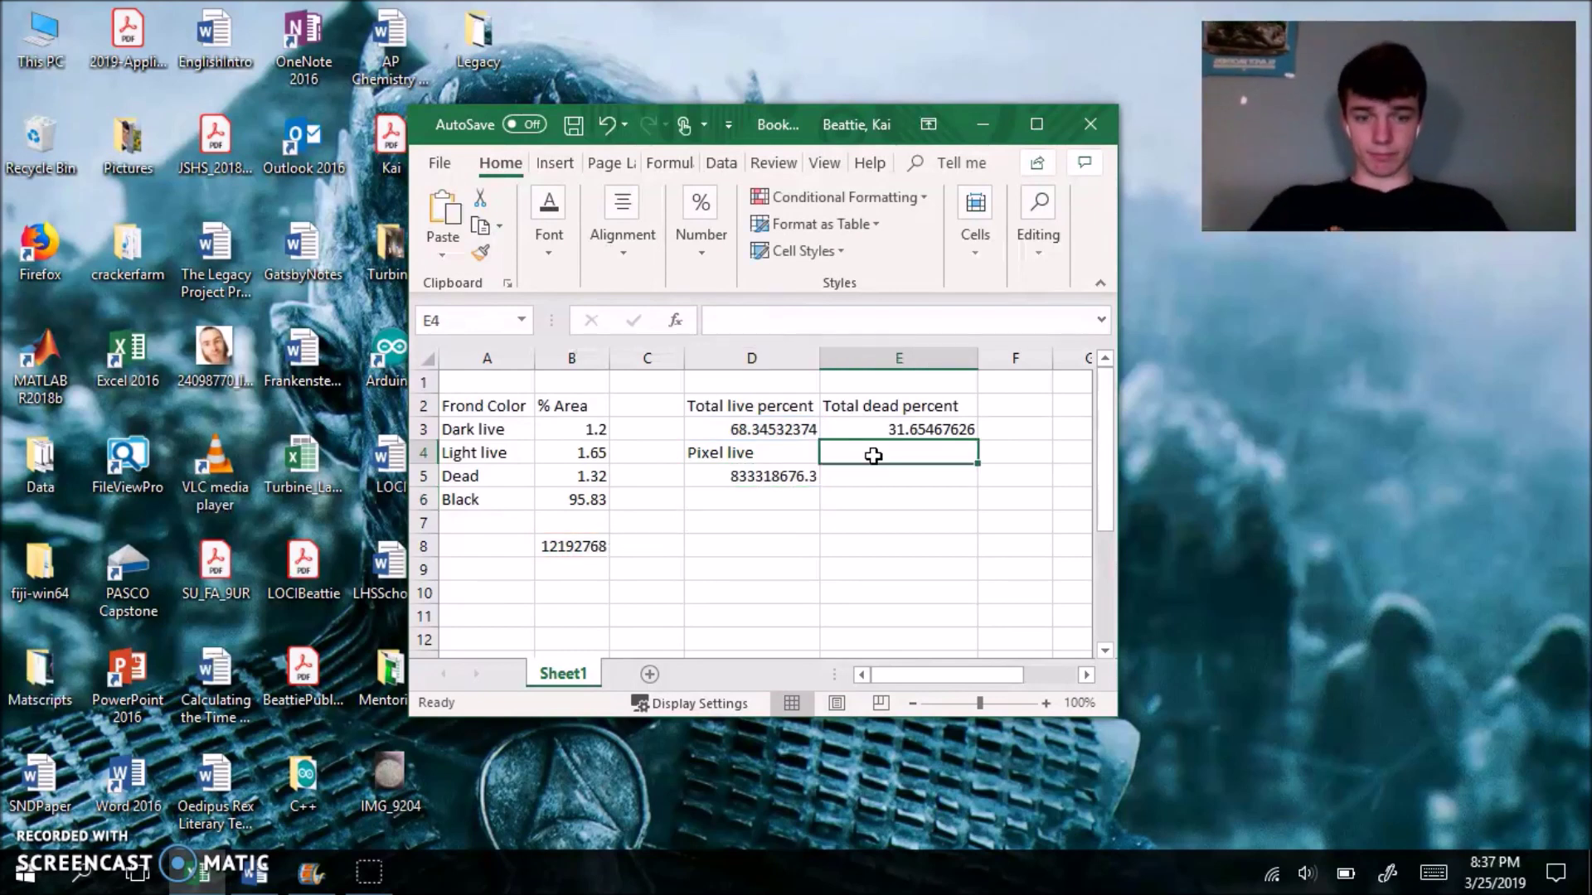
{"action": "type", "text": "Pixel dead"}
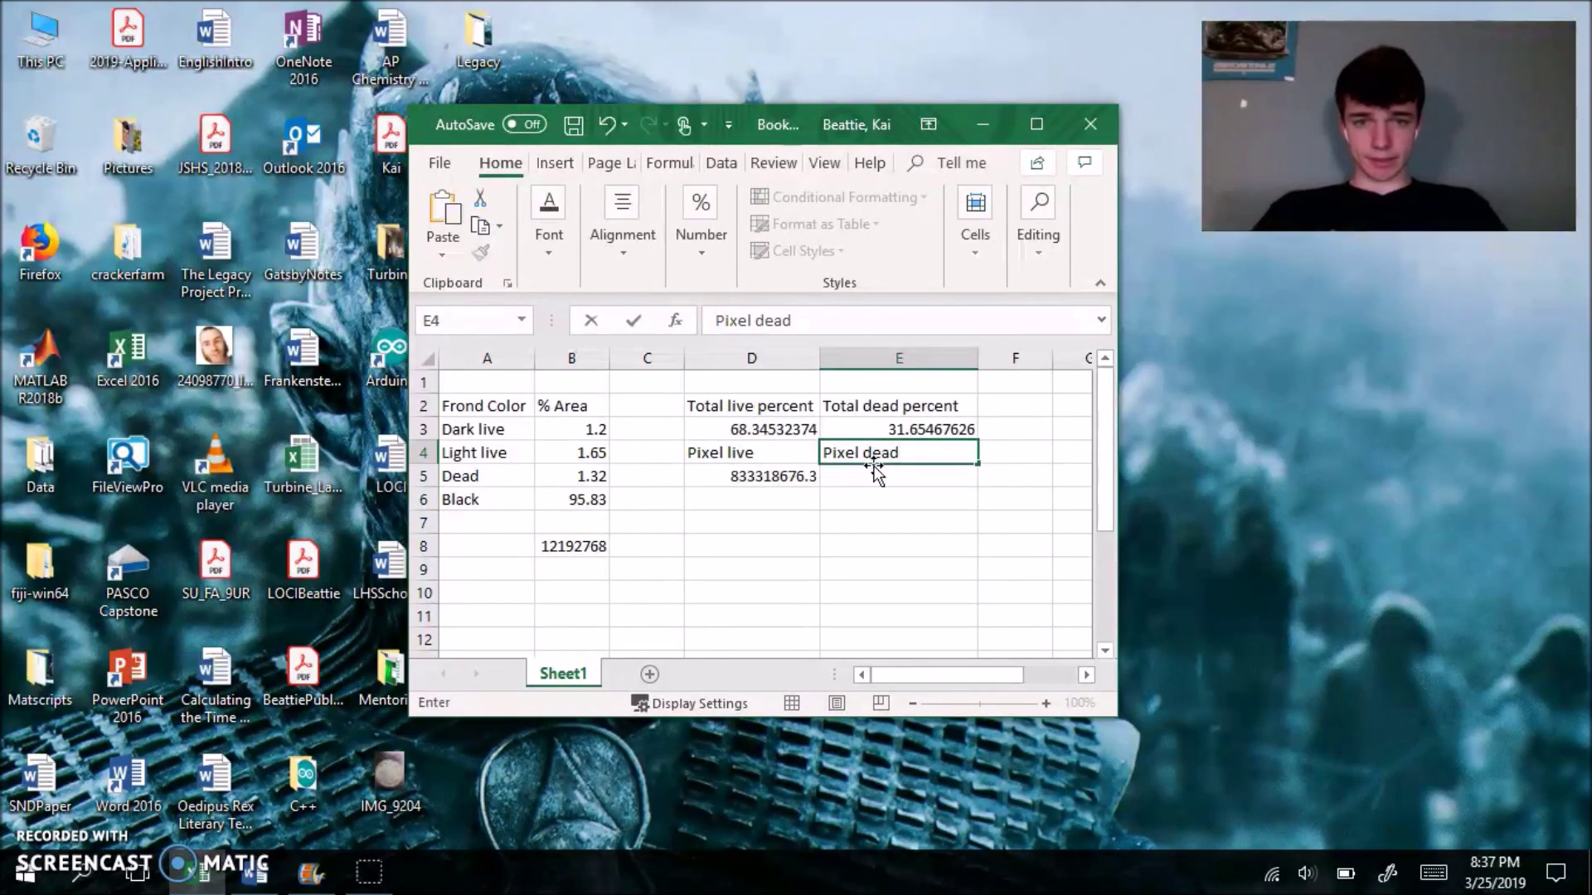
{"action": "key", "text": "Return"}
{"action": "type", "text": "="}
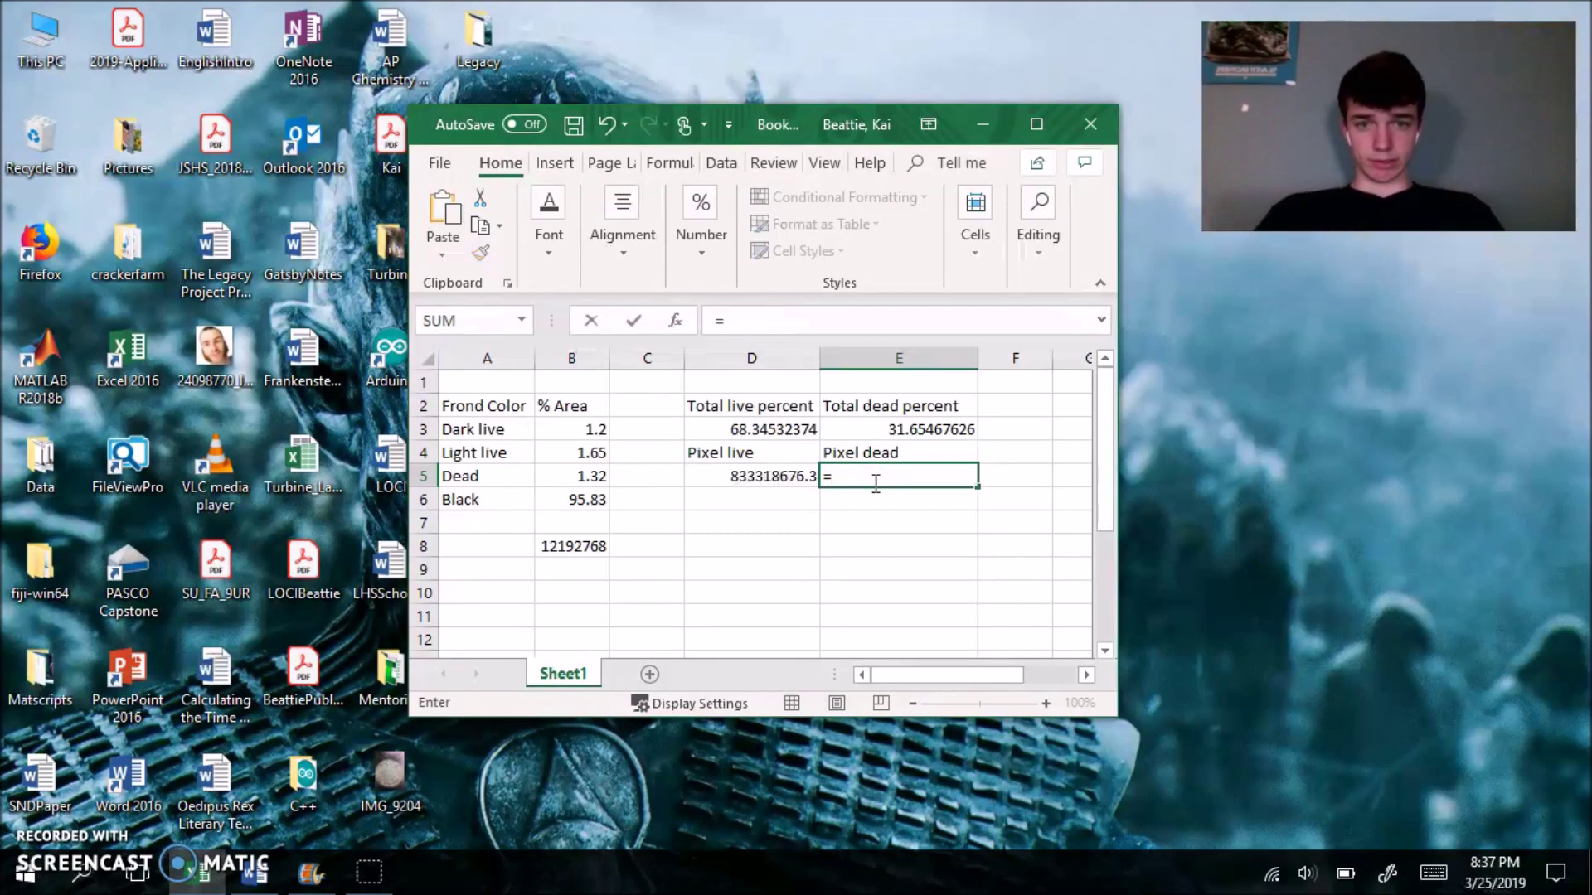
{"action": "left_click", "coordinate": [892, 430]}
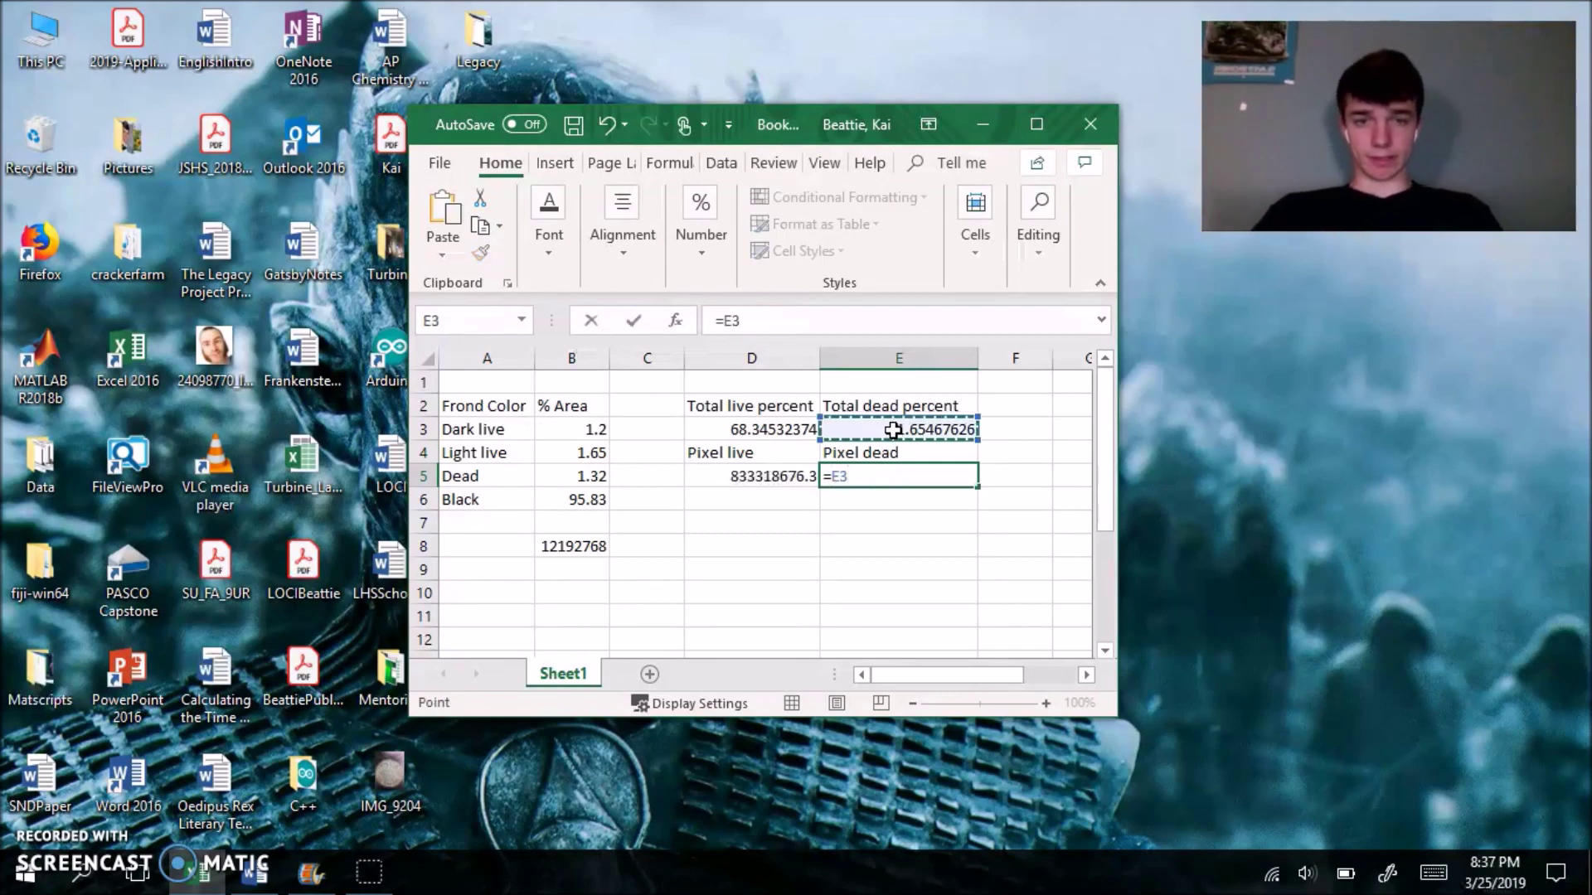
{"action": "type", "text": "*"}
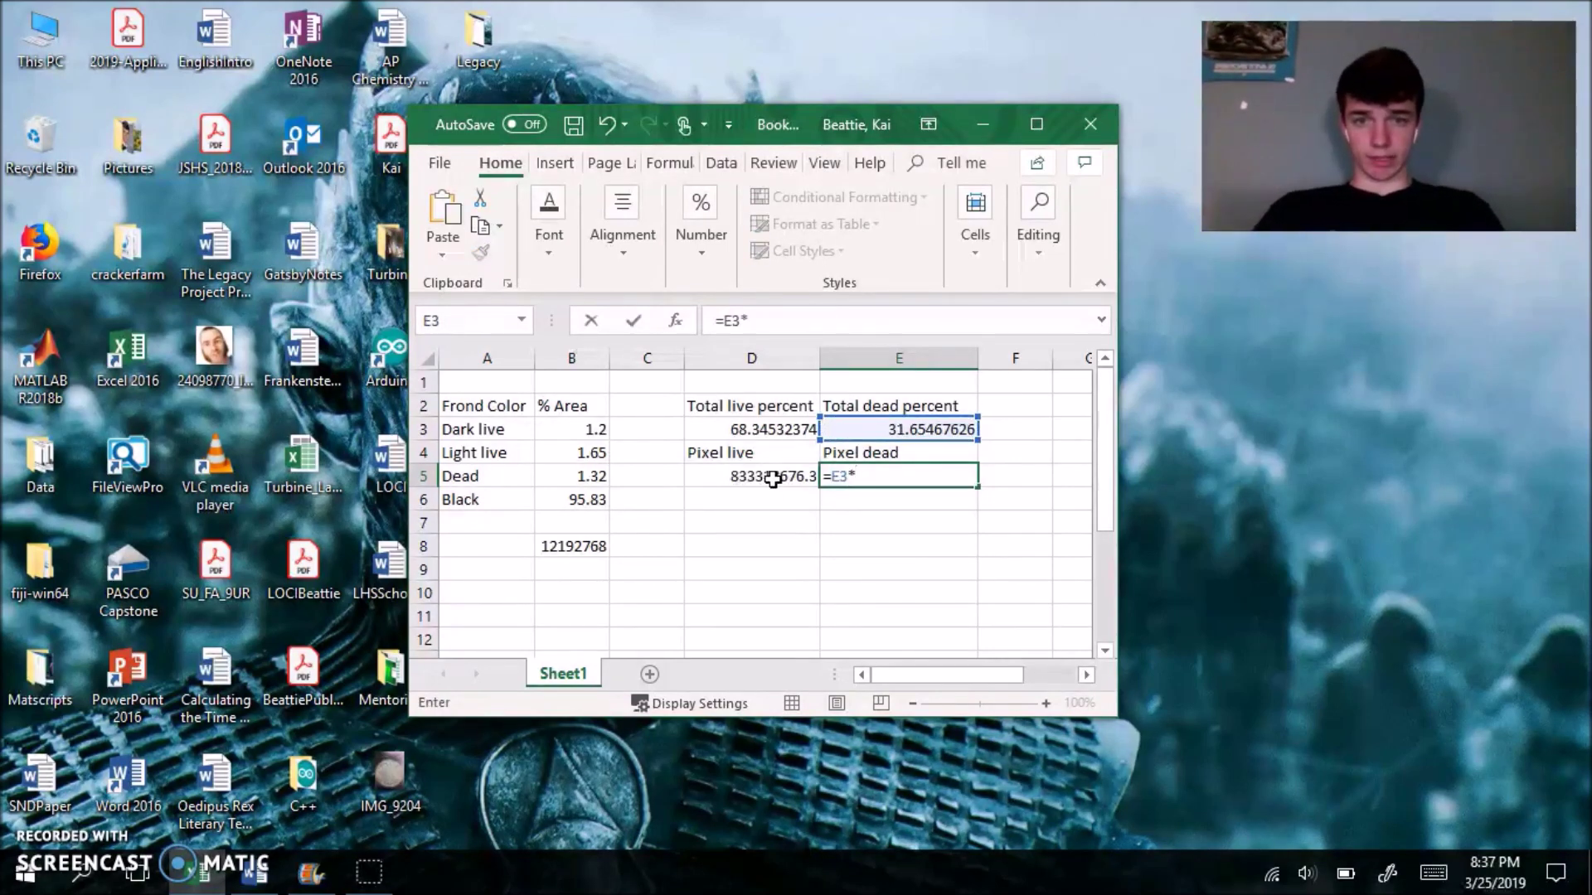
{"action": "left_click", "coordinate": [563, 549]}
{"action": "key", "text": "Return"}
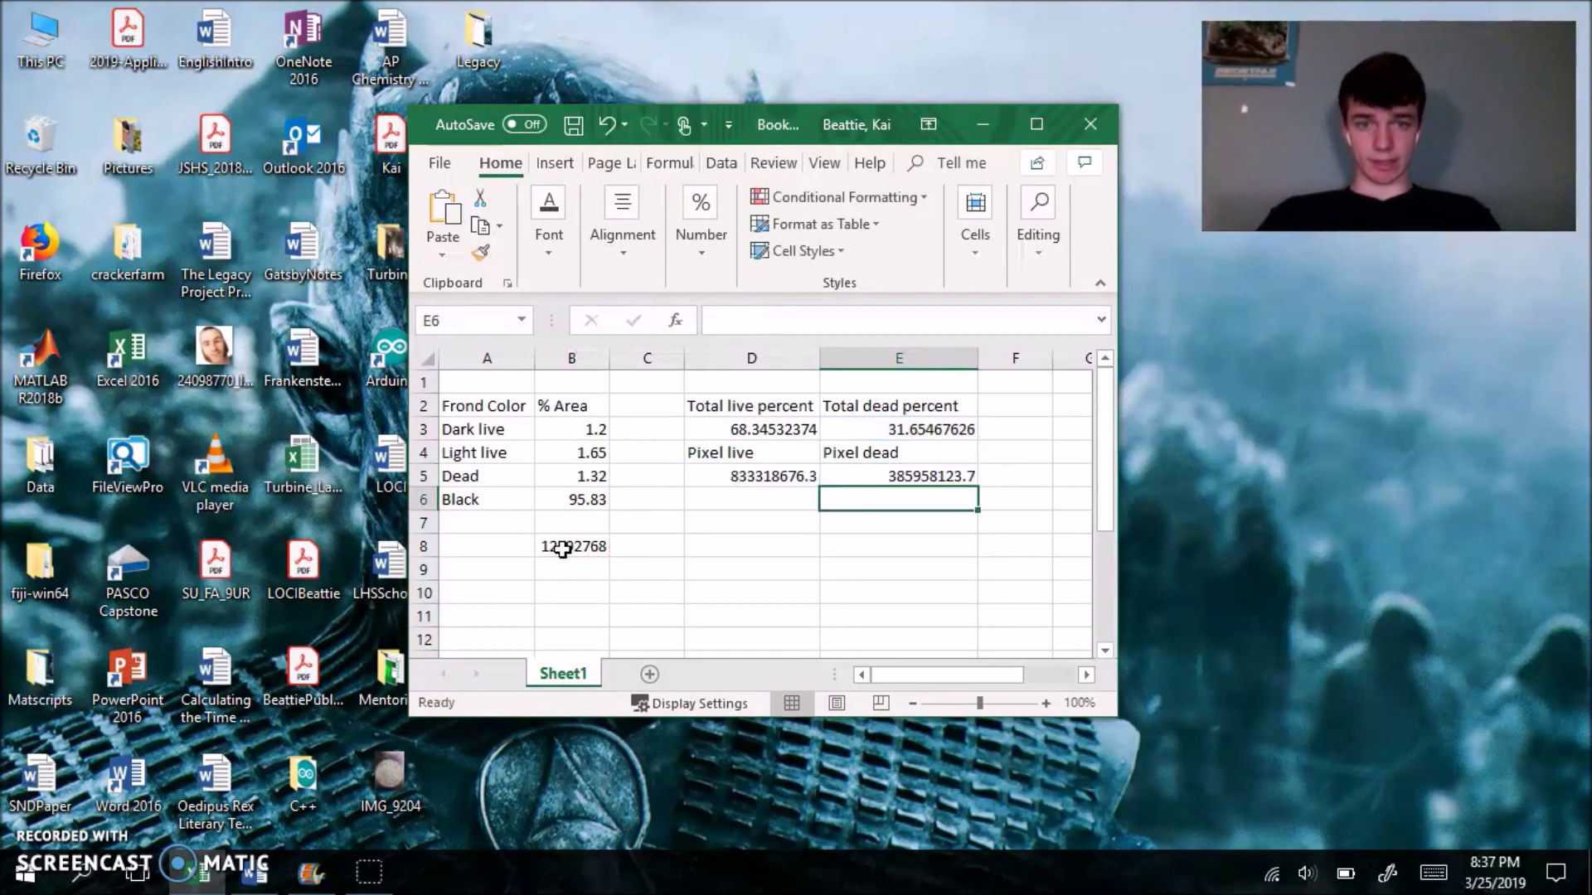
{"action": "left_click", "coordinate": [723, 547]}
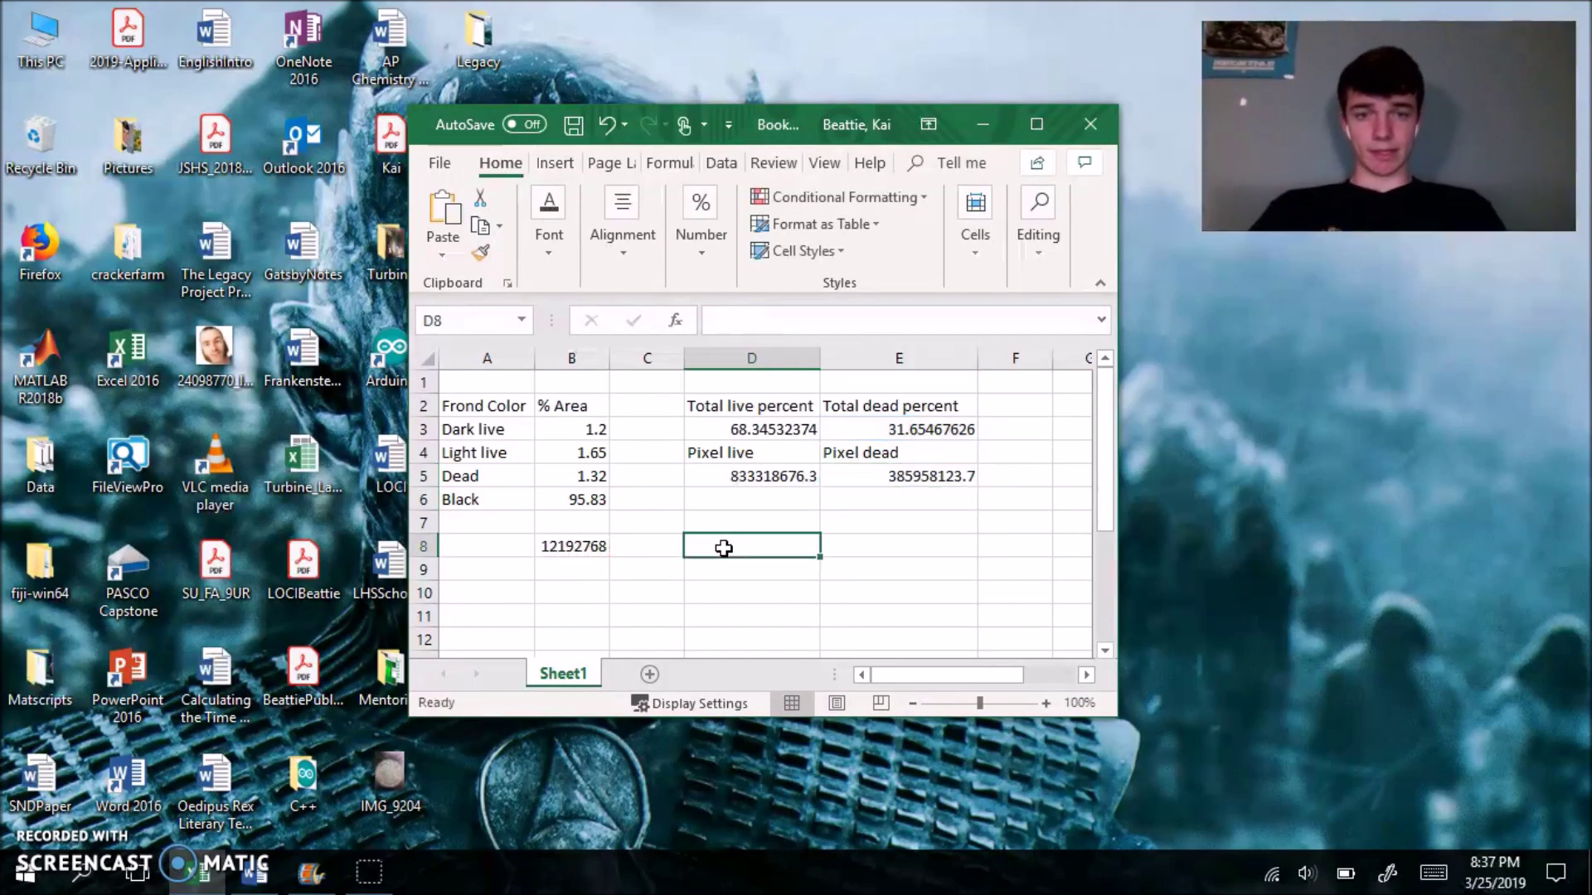
{"action": "left_click", "coordinate": [746, 432]}
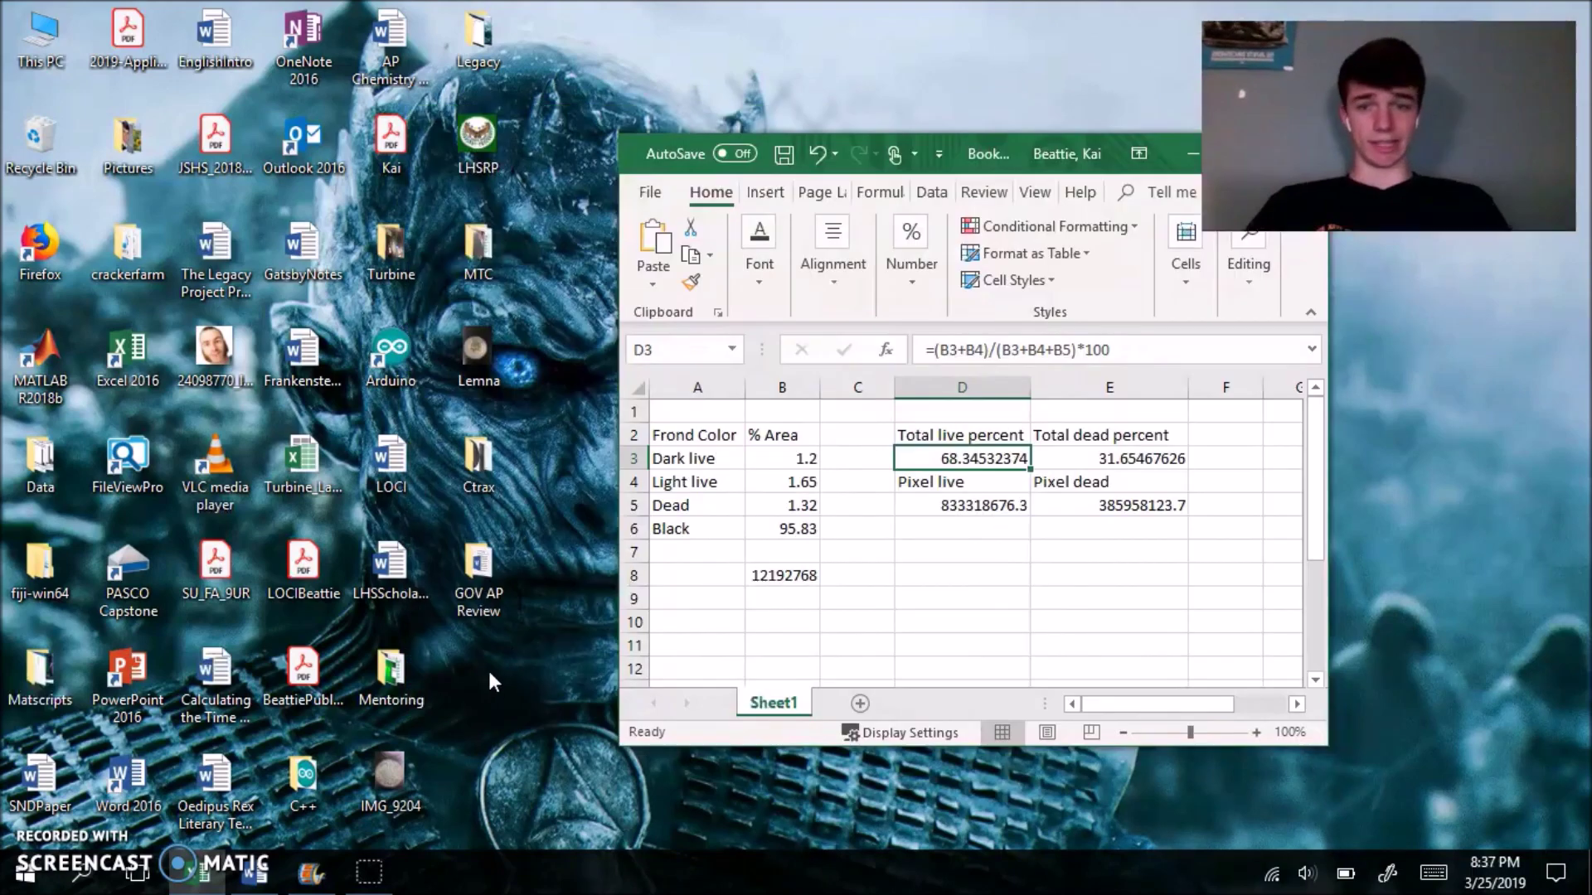
{"action": "double_click", "coordinate": [470, 366]}
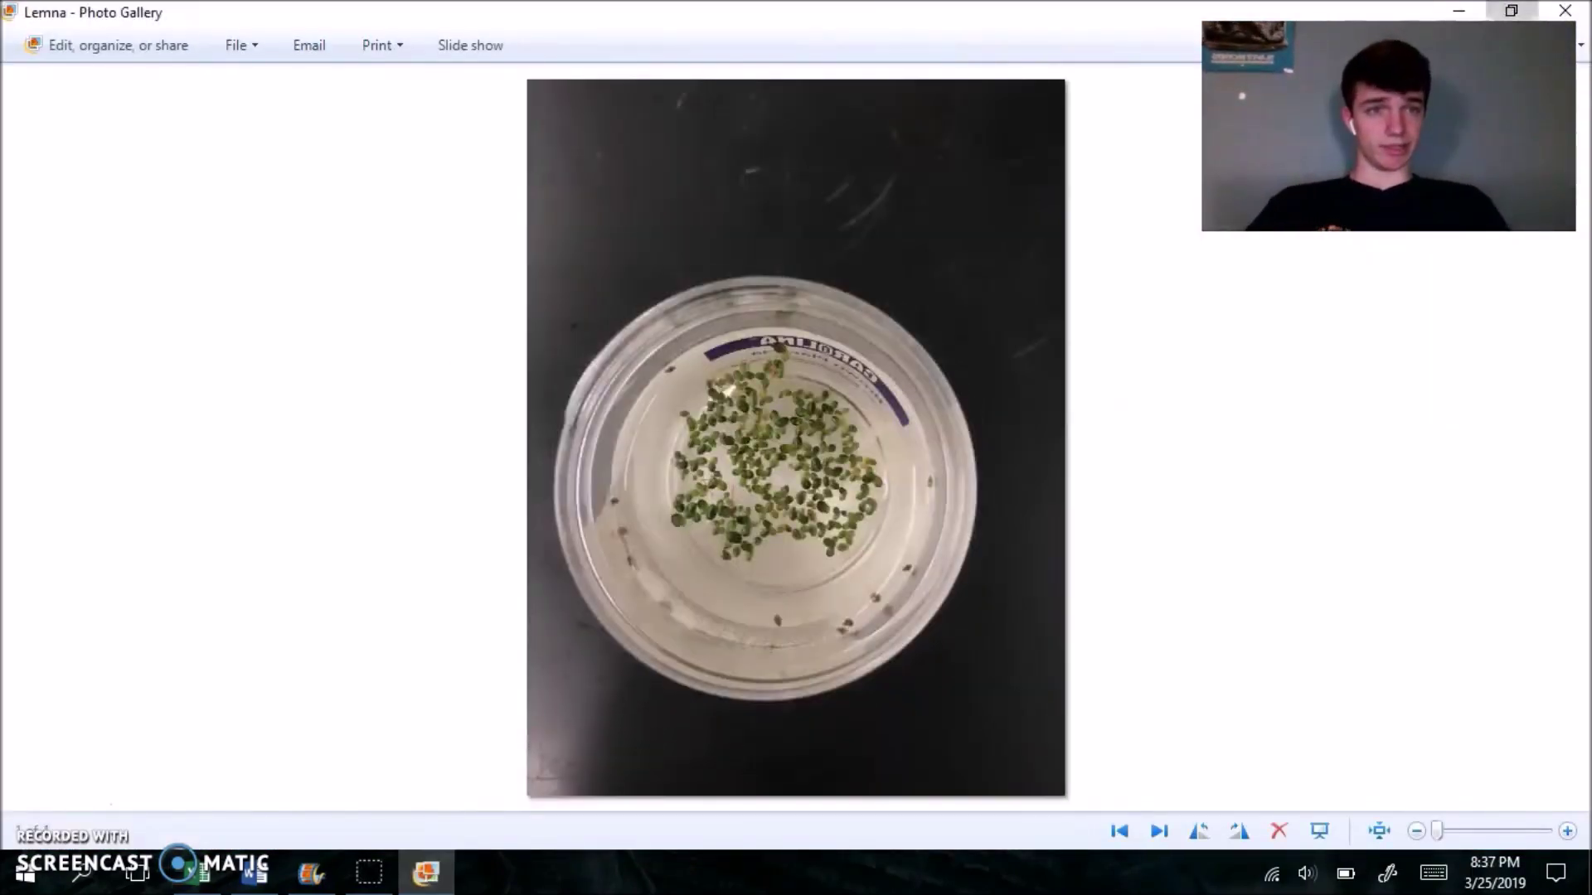
{"action": "left_click", "coordinate": [1511, 10]}
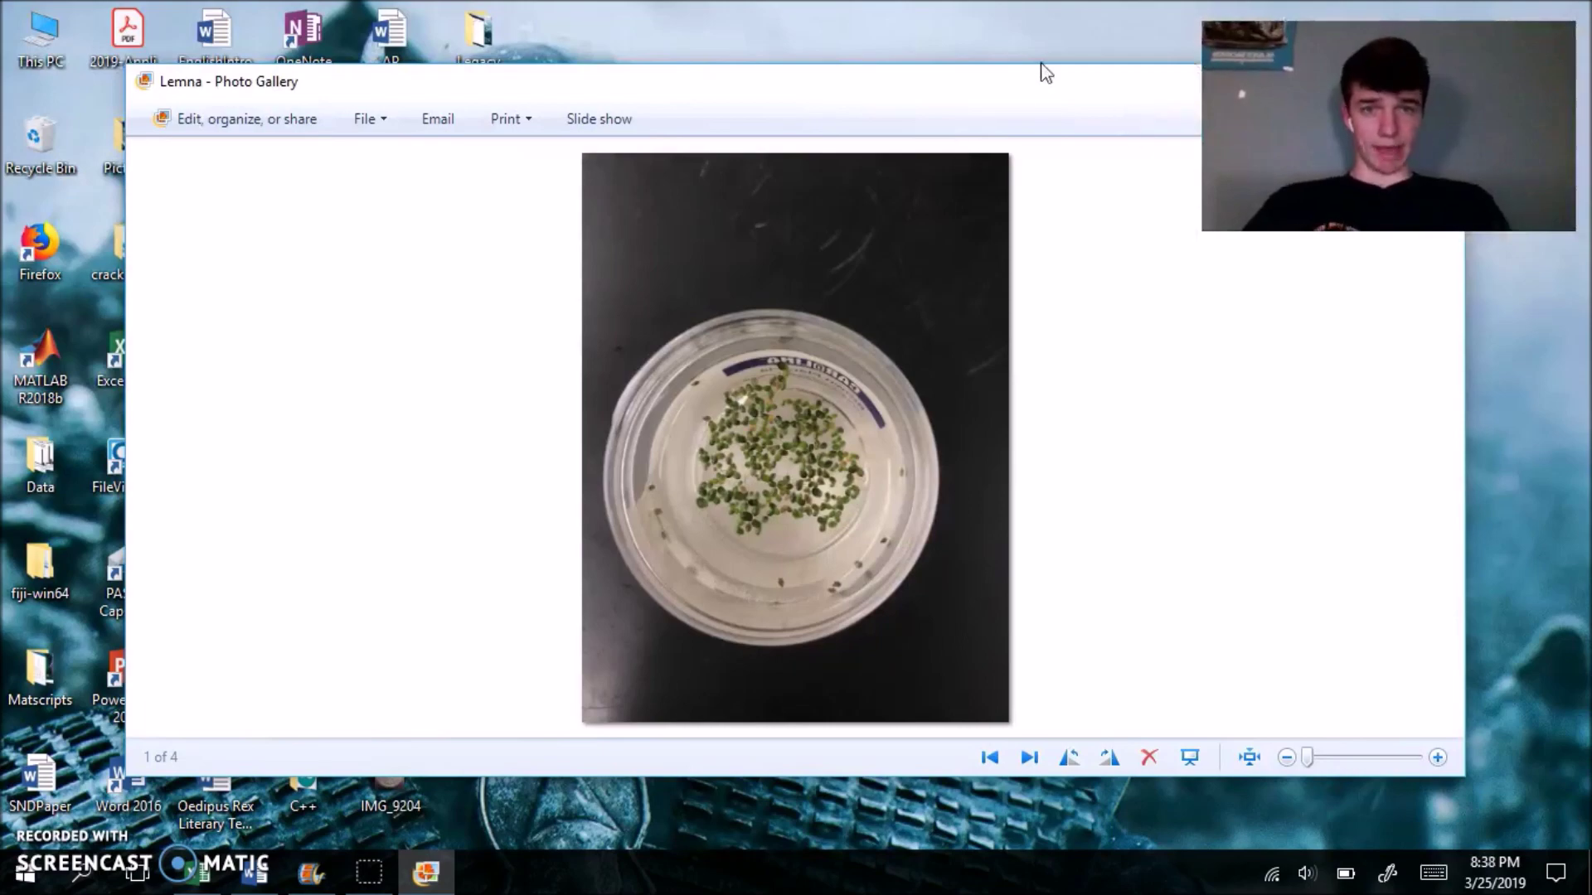
{"action": "left_click_drag", "start_coordinate": [1043, 71], "coordinate": [869, 81]}
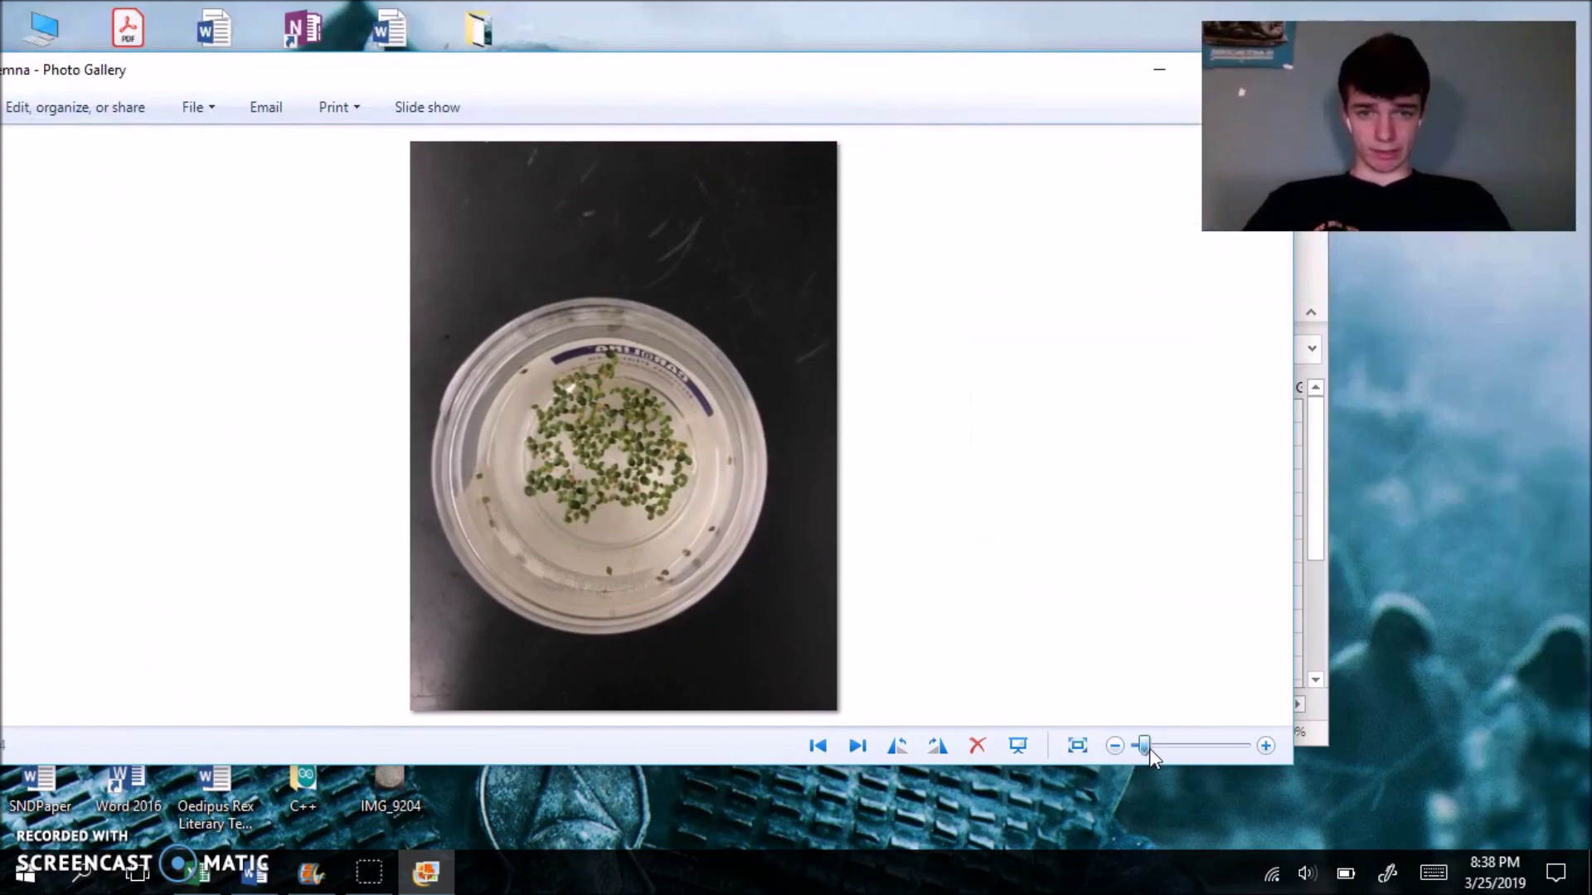
{"action": "left_click_drag", "start_coordinate": [1134, 750], "coordinate": [1171, 743]}
{"action": "left_click_drag", "start_coordinate": [925, 621], "coordinate": [874, 504]}
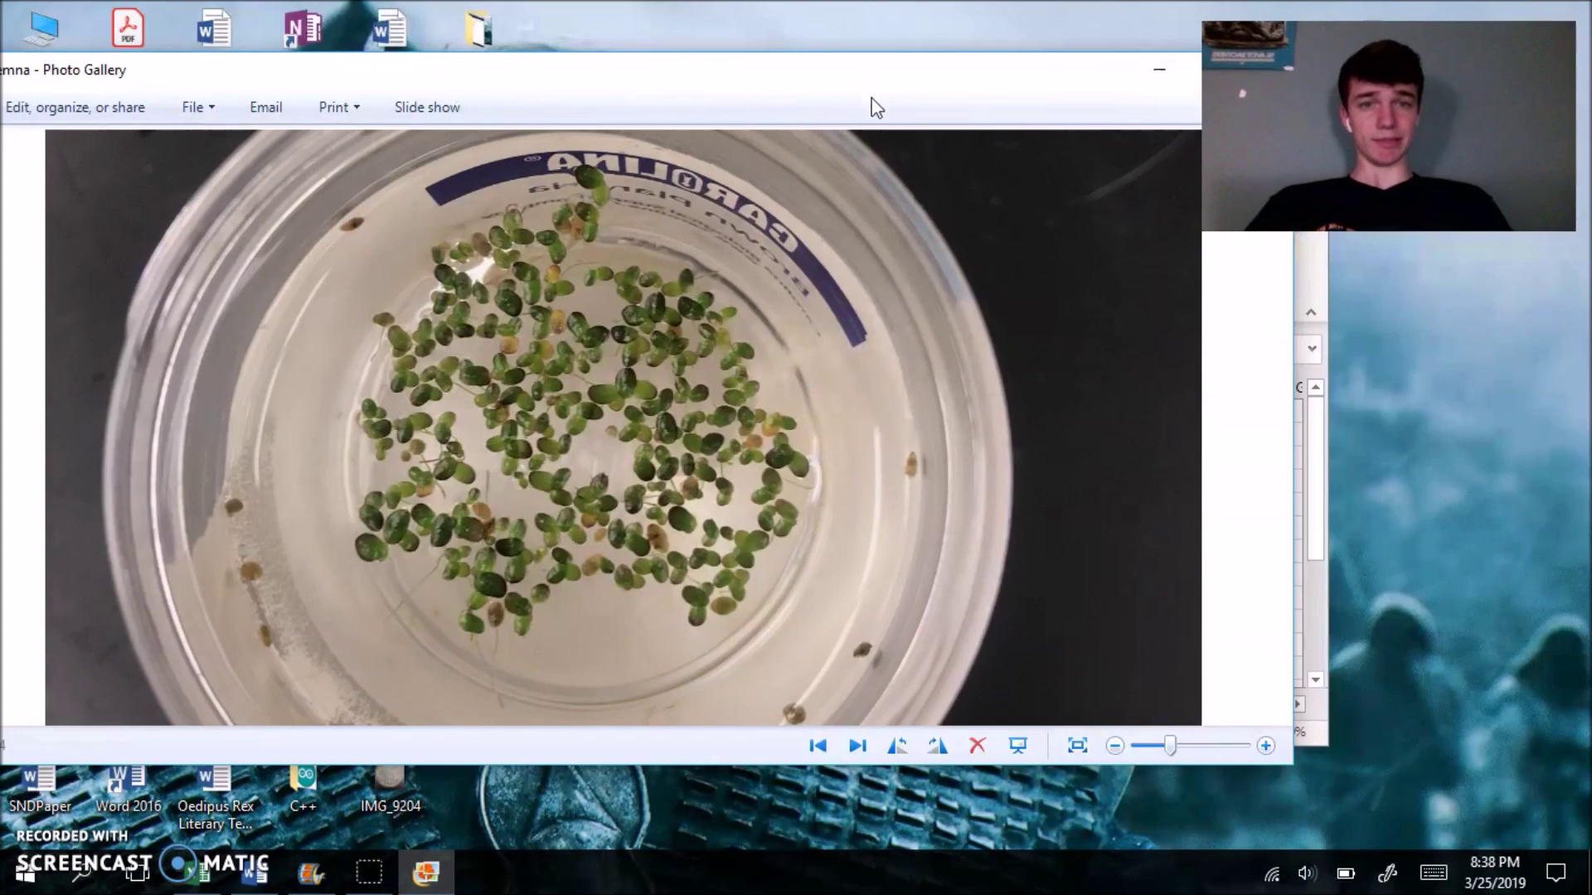
{"action": "left_click_drag", "start_coordinate": [881, 64], "coordinate": [612, 103]}
{"action": "left_click", "coordinate": [992, 101]}
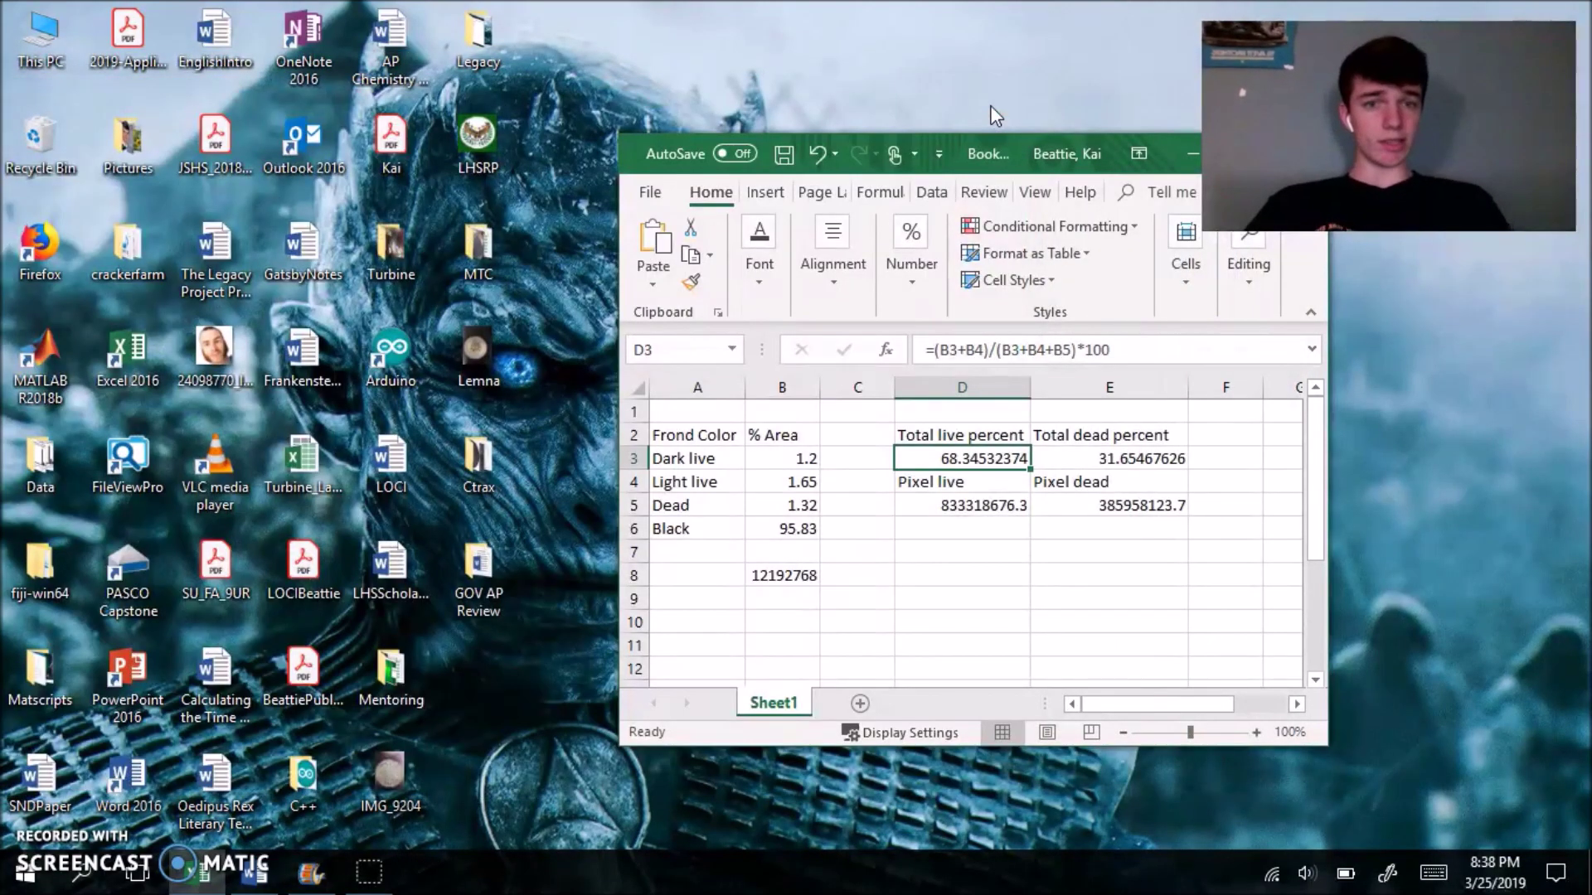